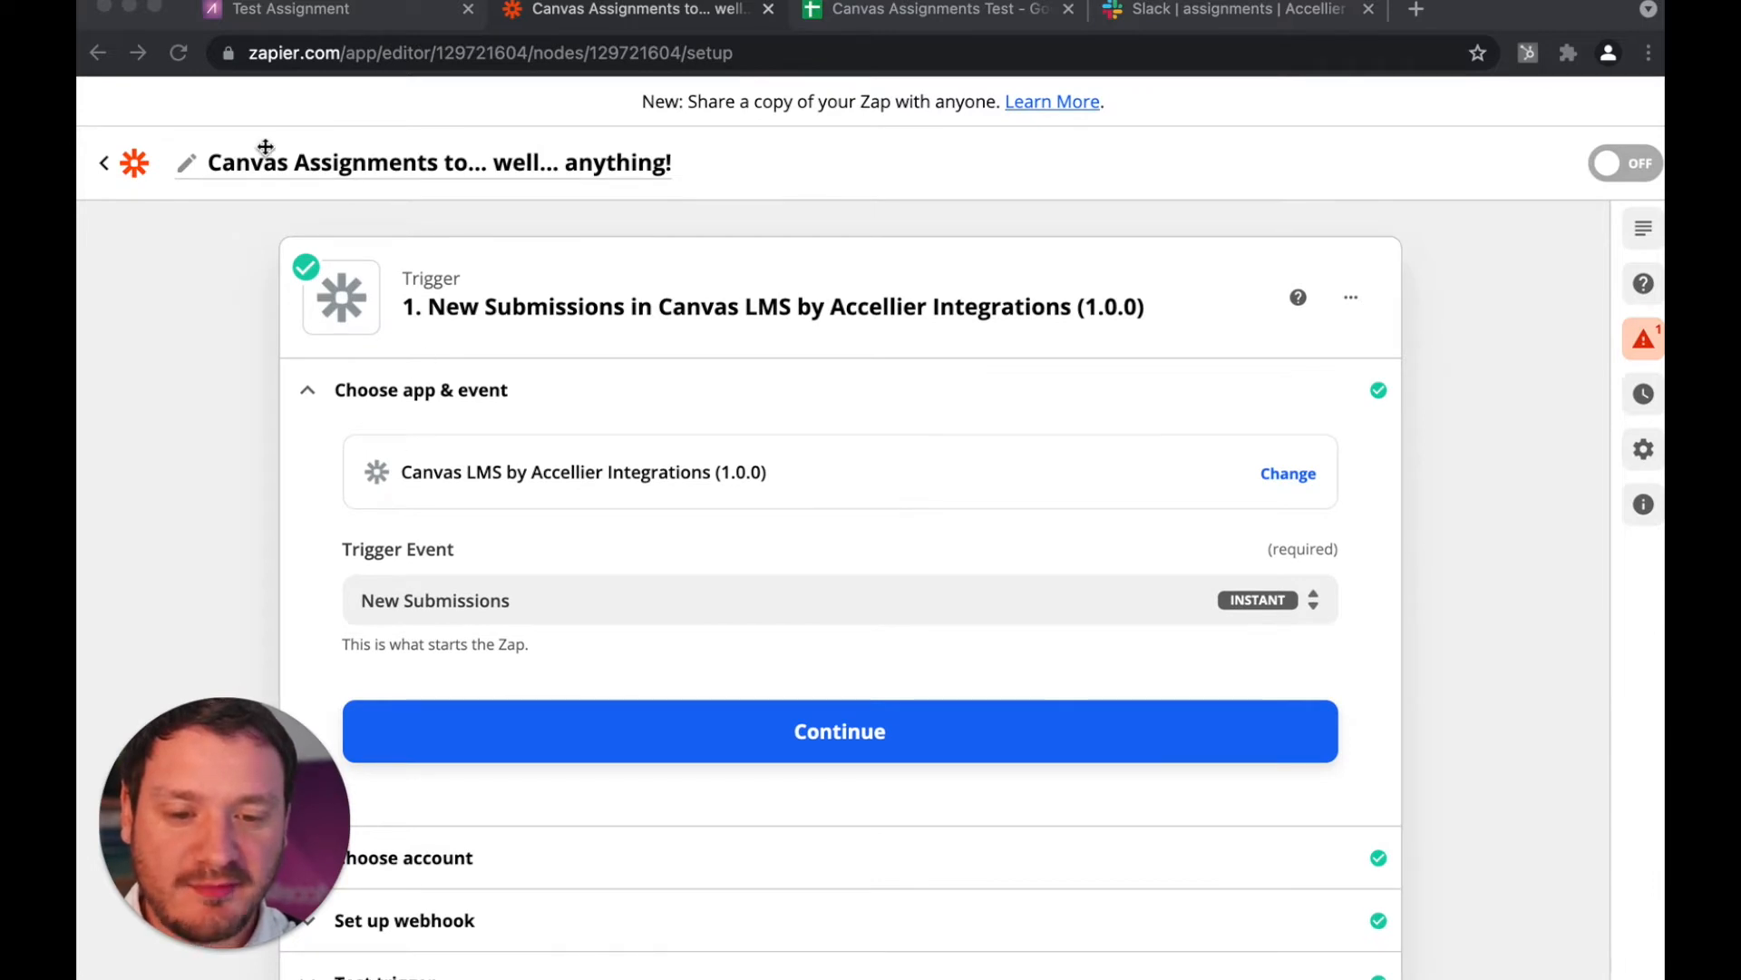
click(220, 169)
click(228, 166)
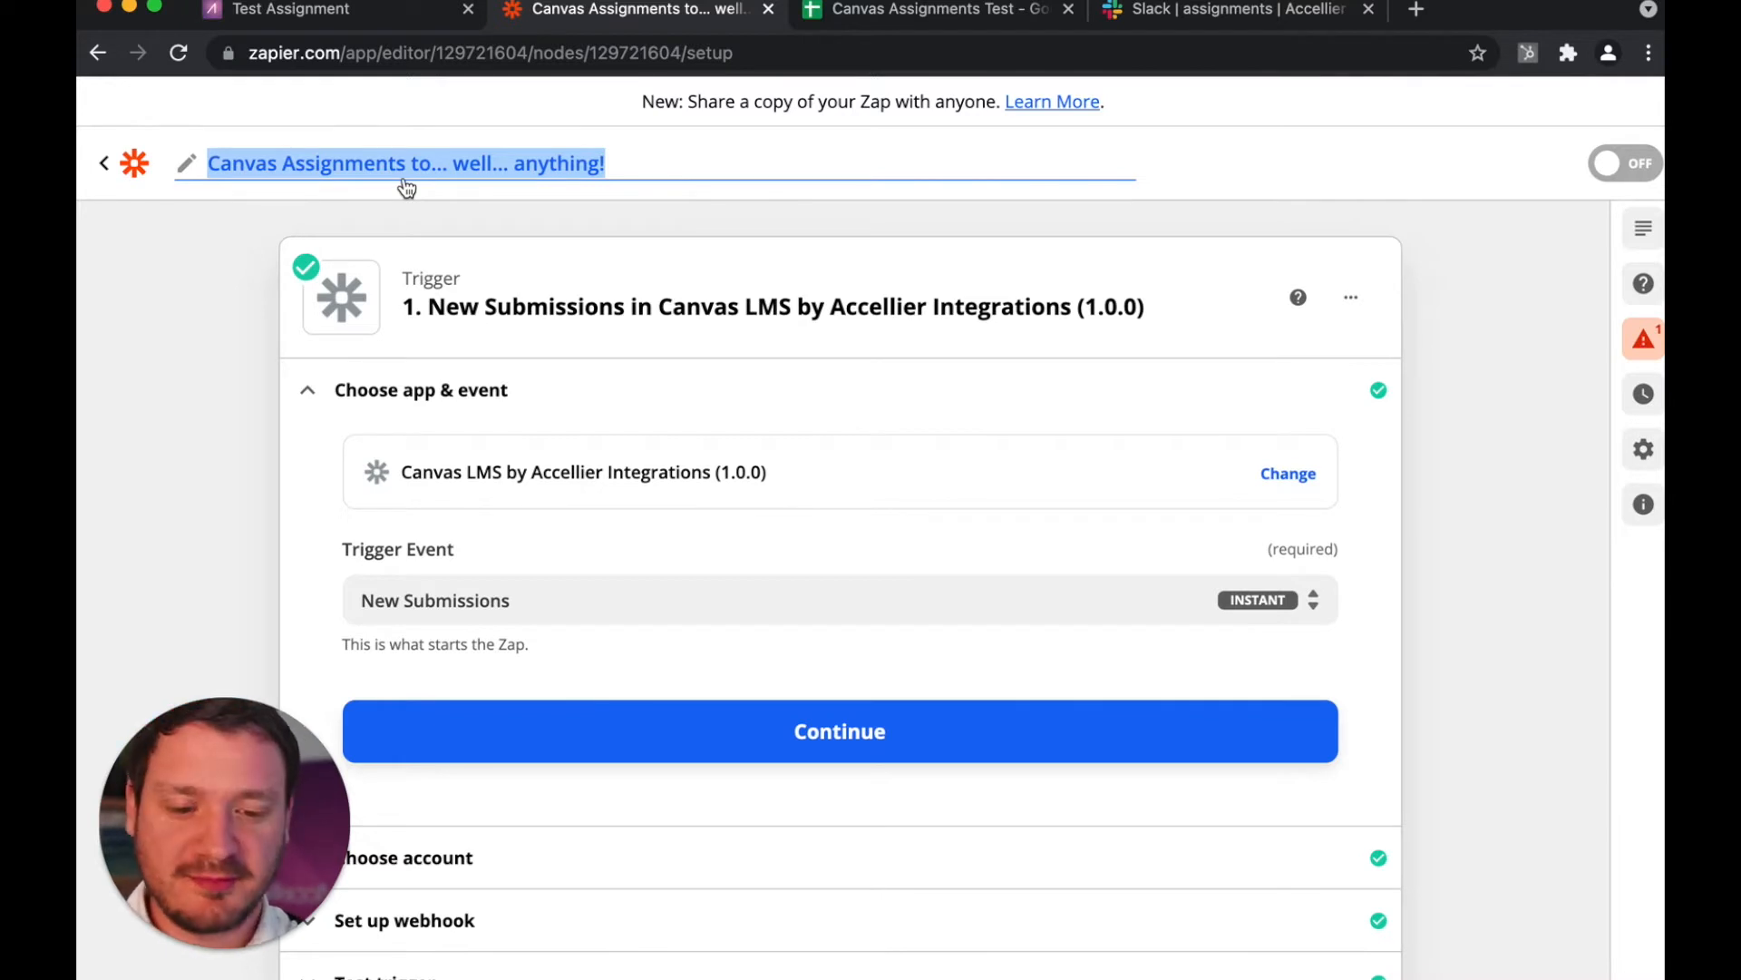
click(1516, 468)
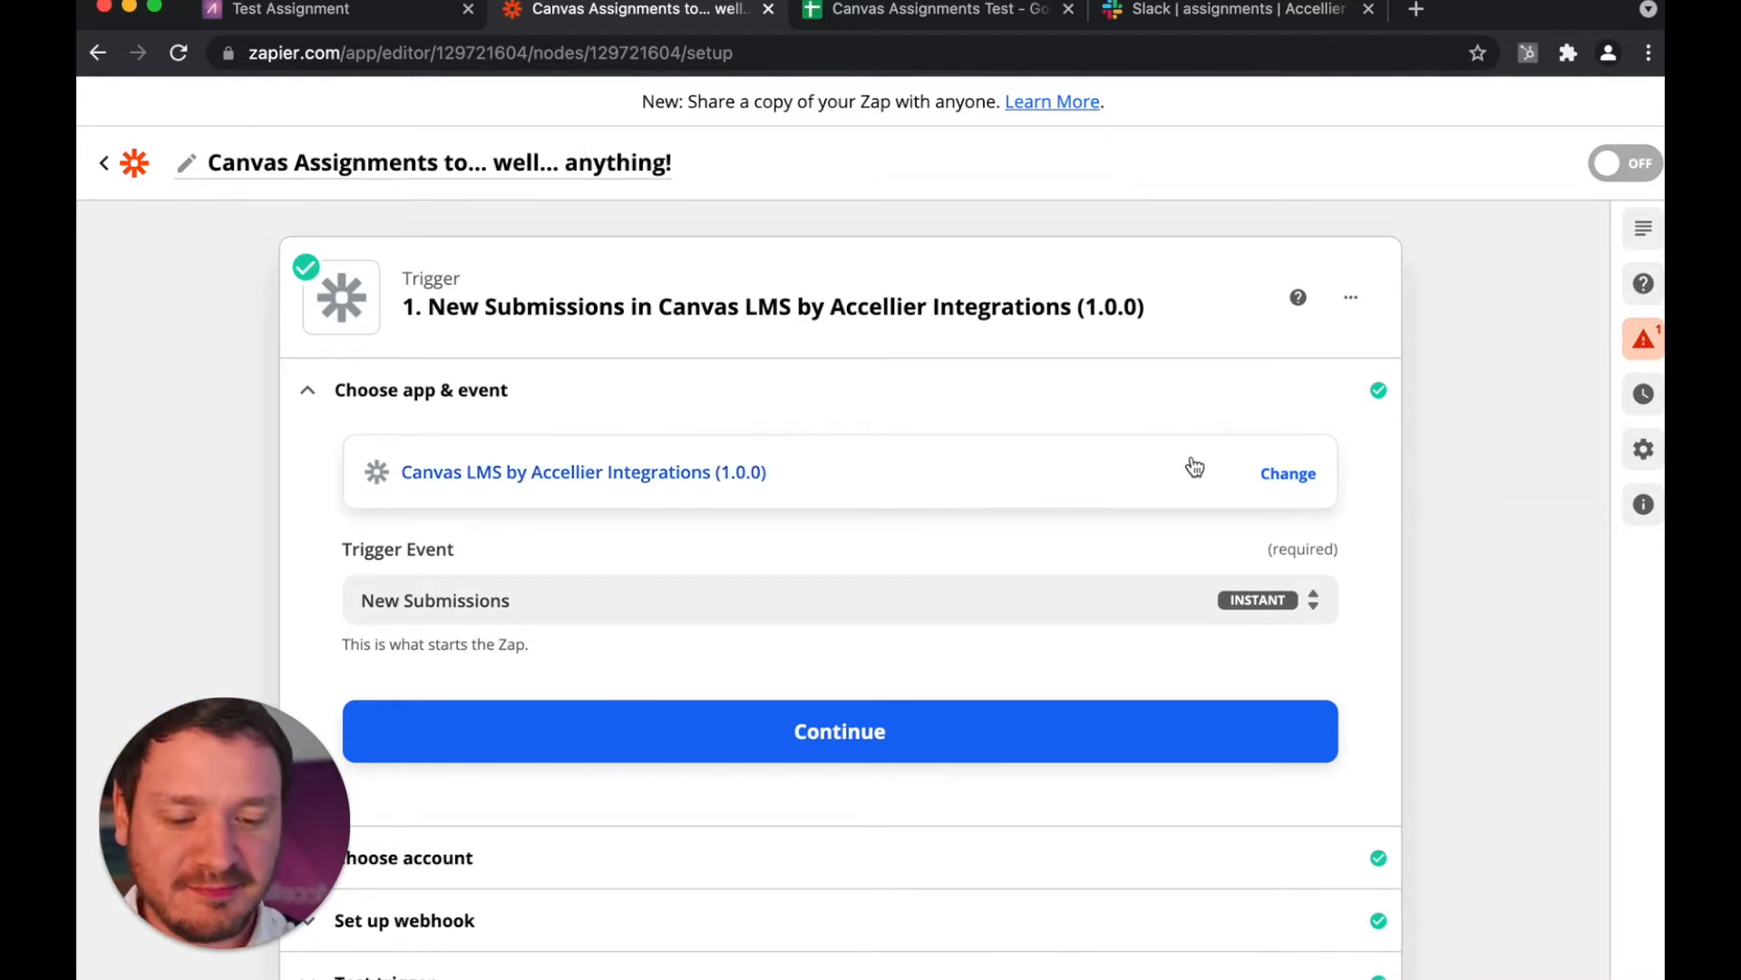
Step: Open the New Submissions trigger's test section and examine the fields of sample Request A, from course ID to user details
scroll(883, 486, down, 3)
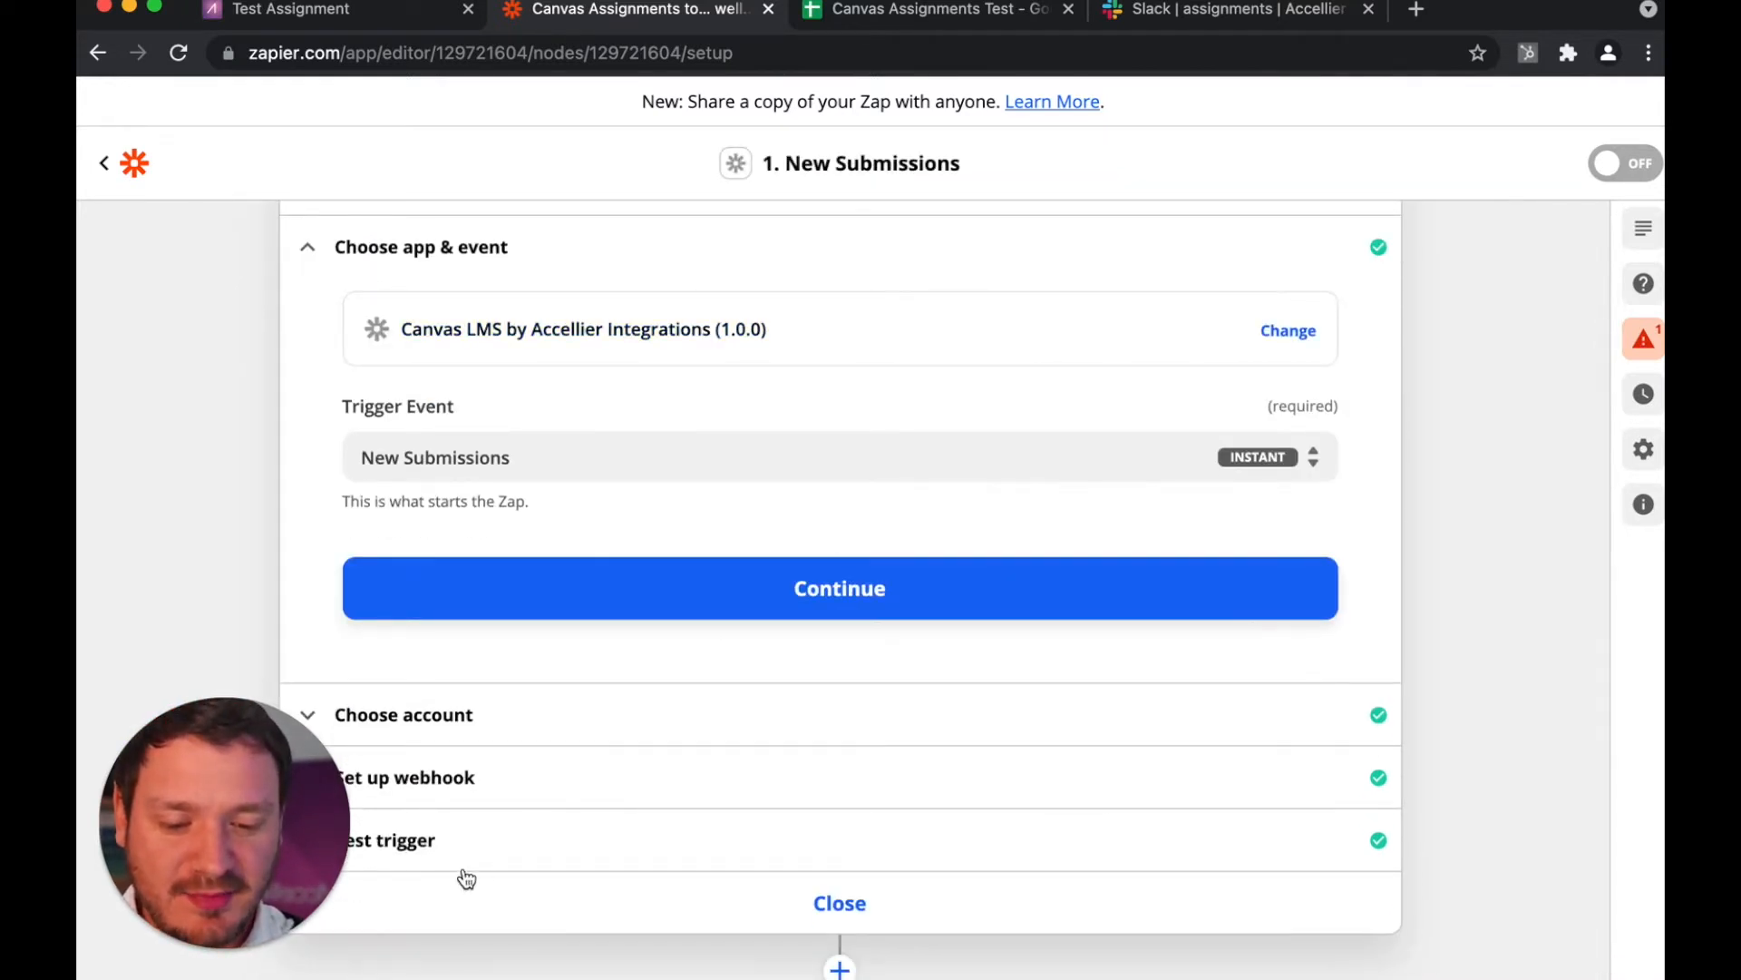
click(238, 825)
drag(238, 825, 1496, 169)
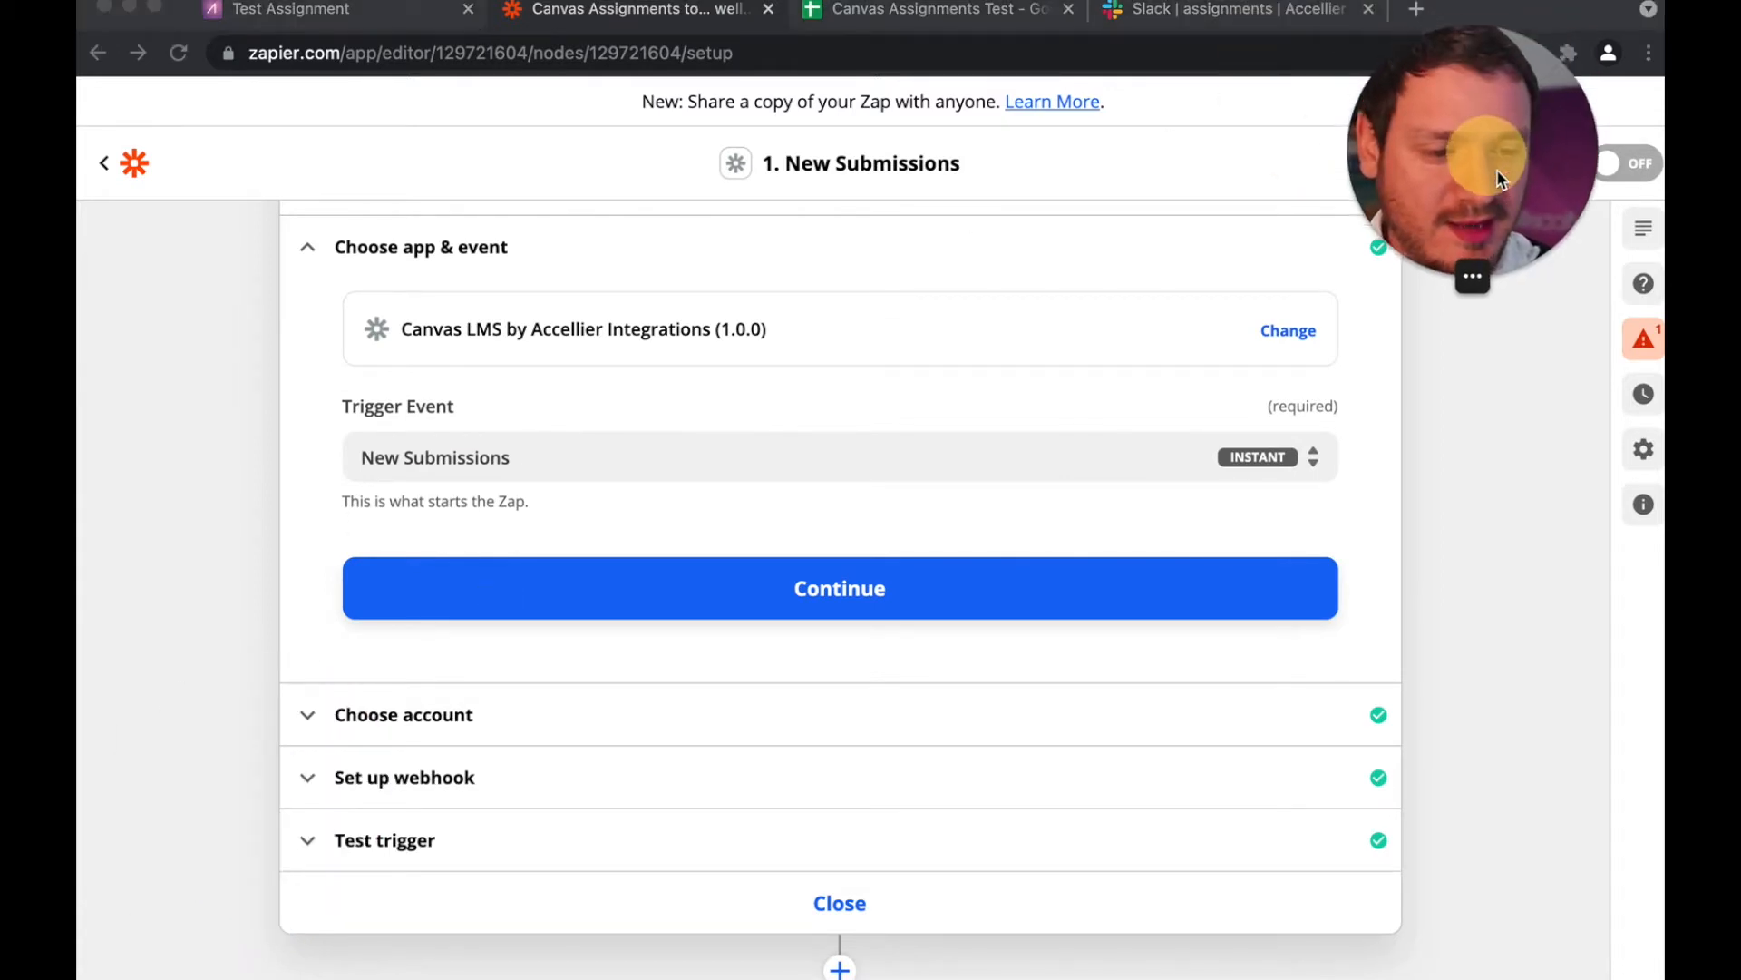
click(357, 841)
click(357, 843)
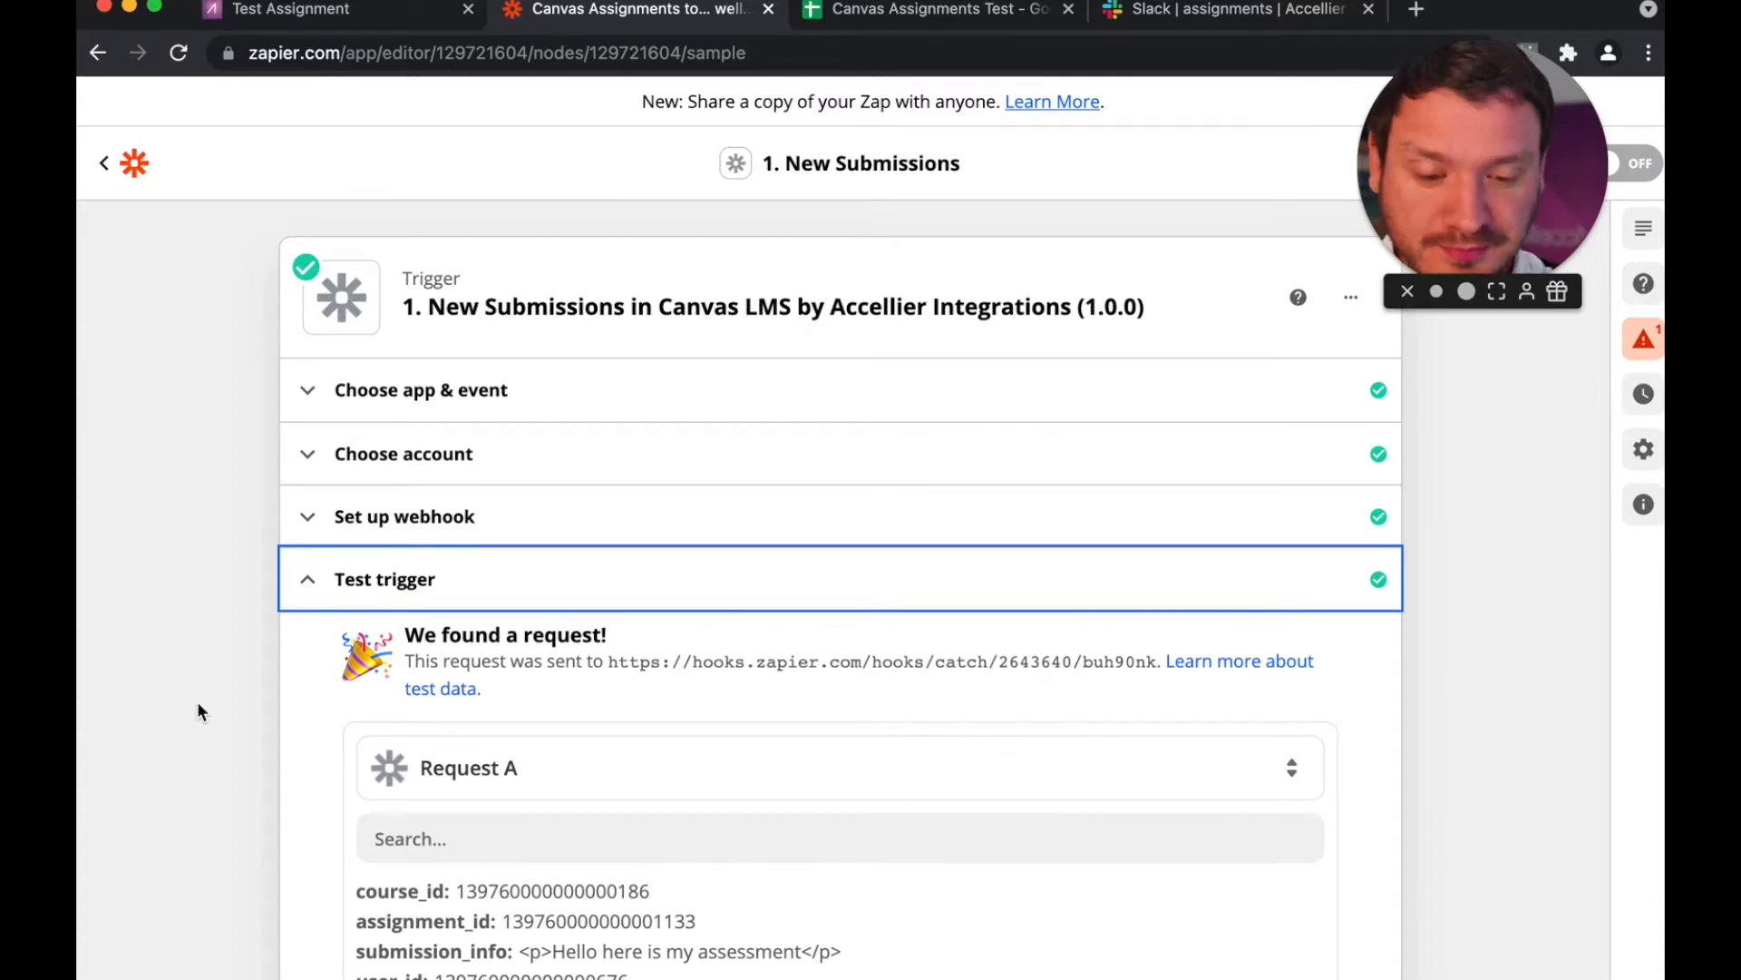
scroll(197, 700, down, 6)
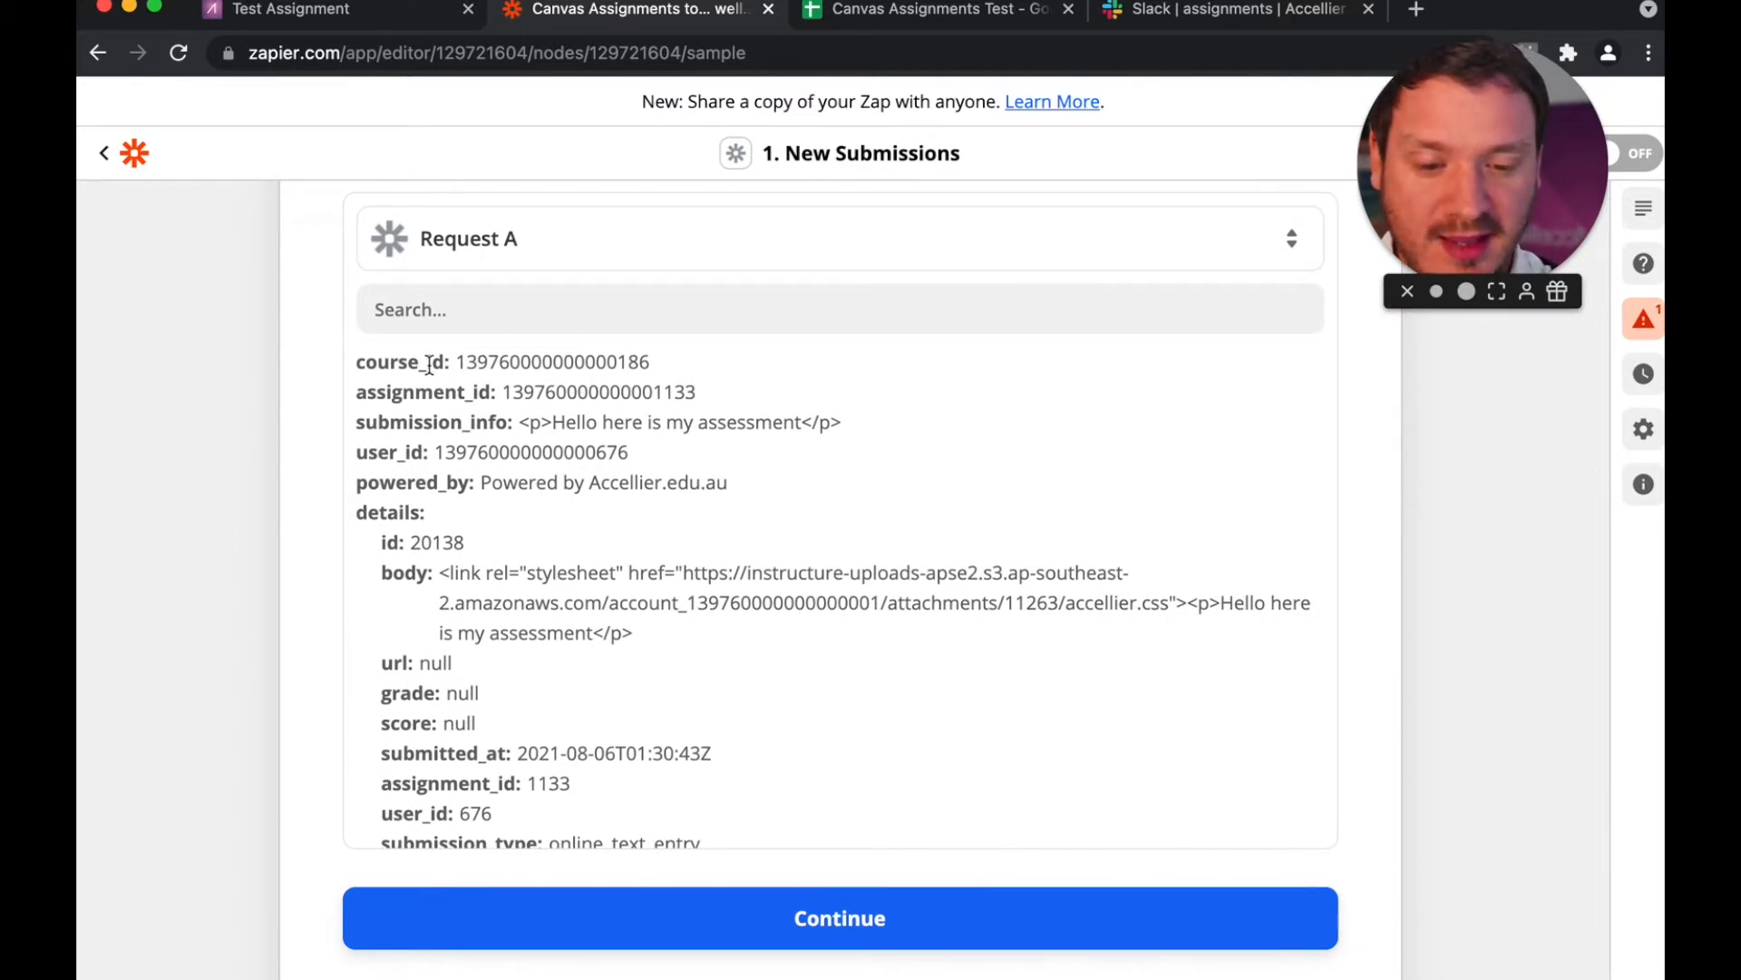
scroll(429, 365, down, 5)
scroll(429, 365, down, 15)
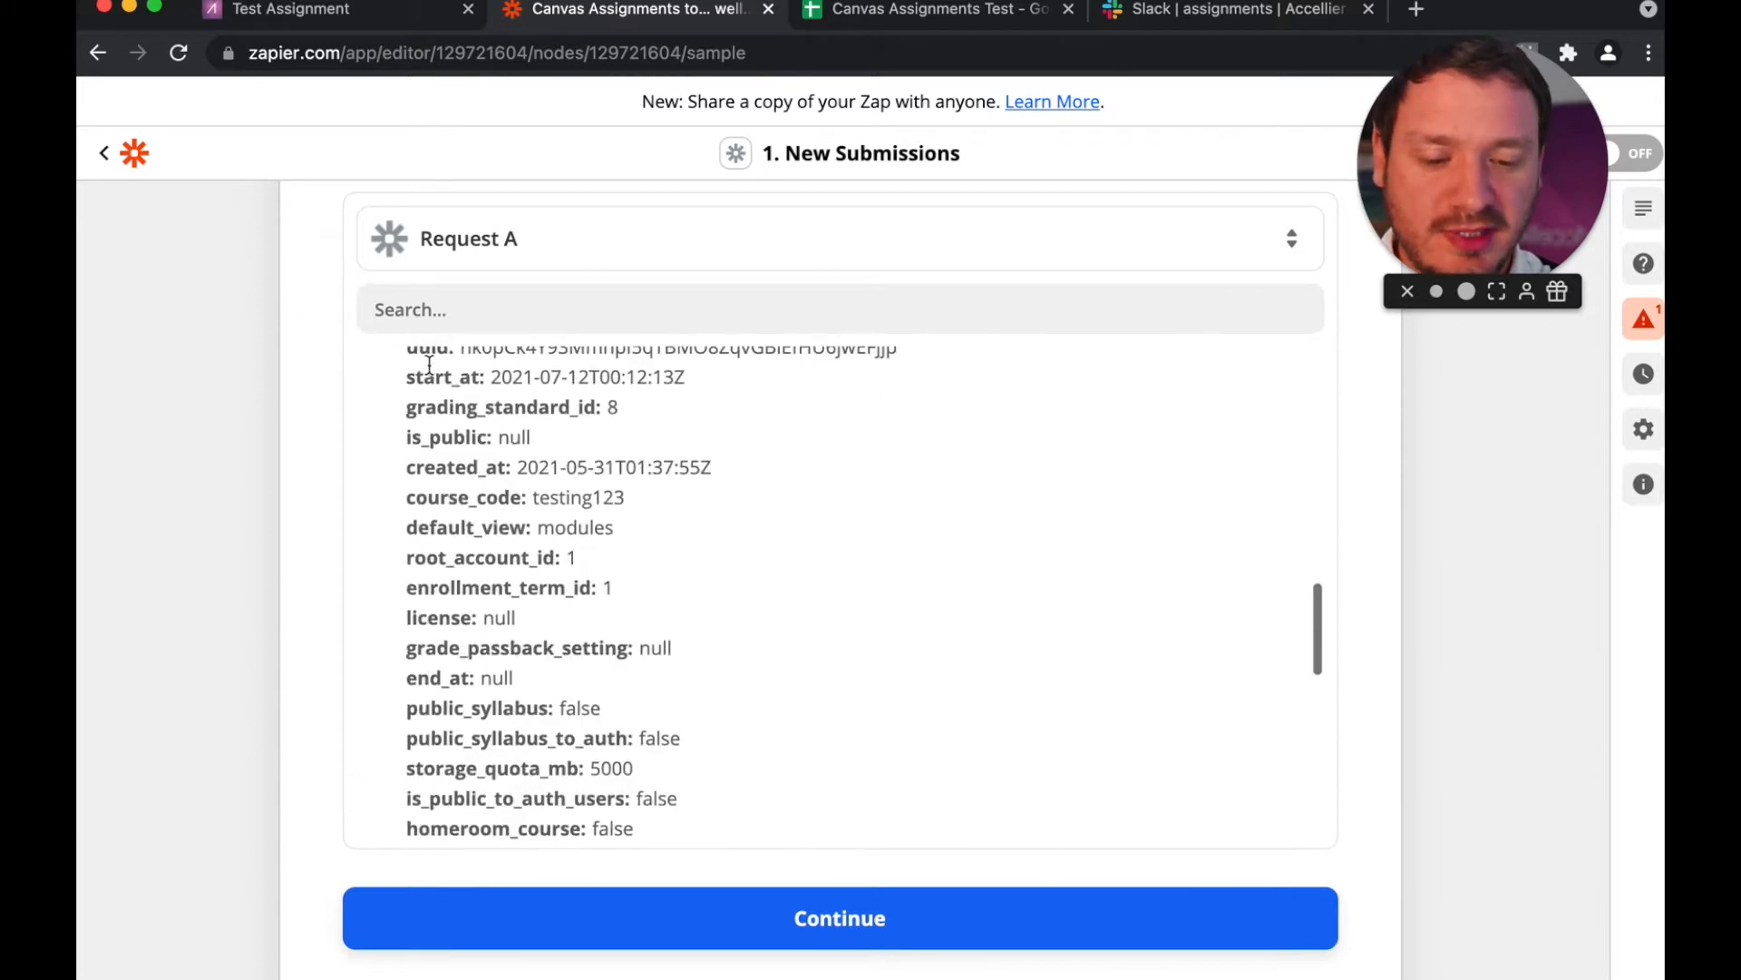
scroll(429, 364, down, 3)
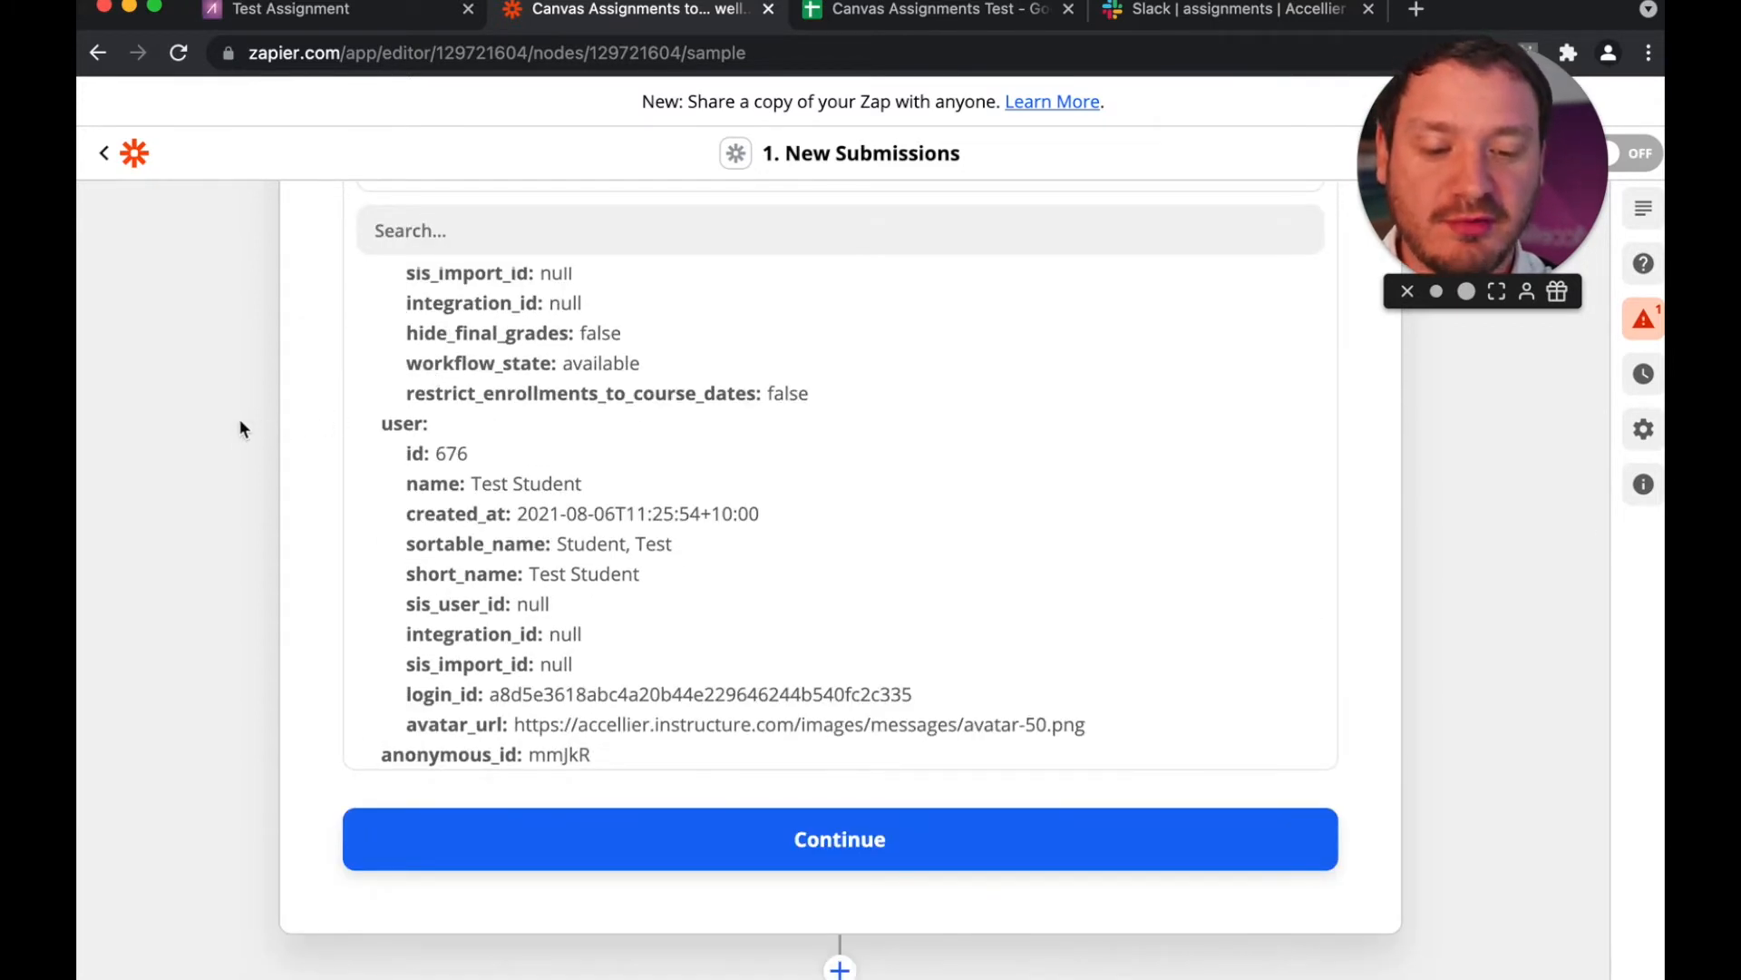
scroll(239, 422, up, 2)
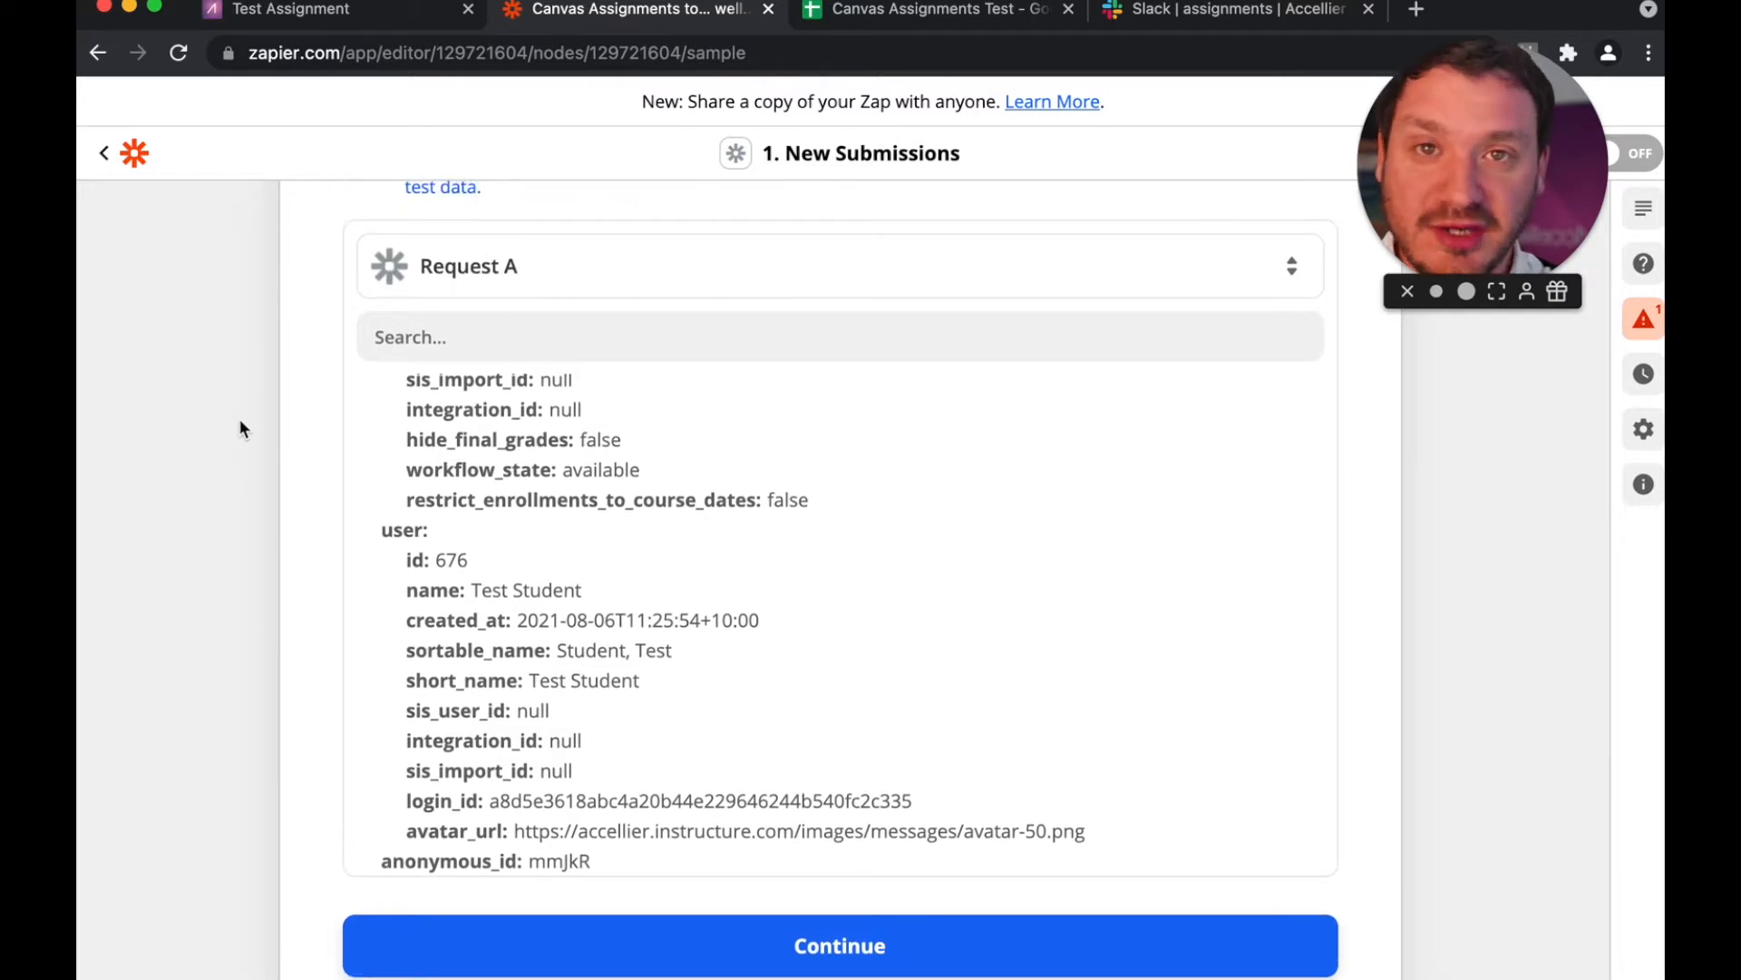
Step: Finish the trigger test and add a Google Sheets action after it, searching the apps for "sheet"
click(763, 959)
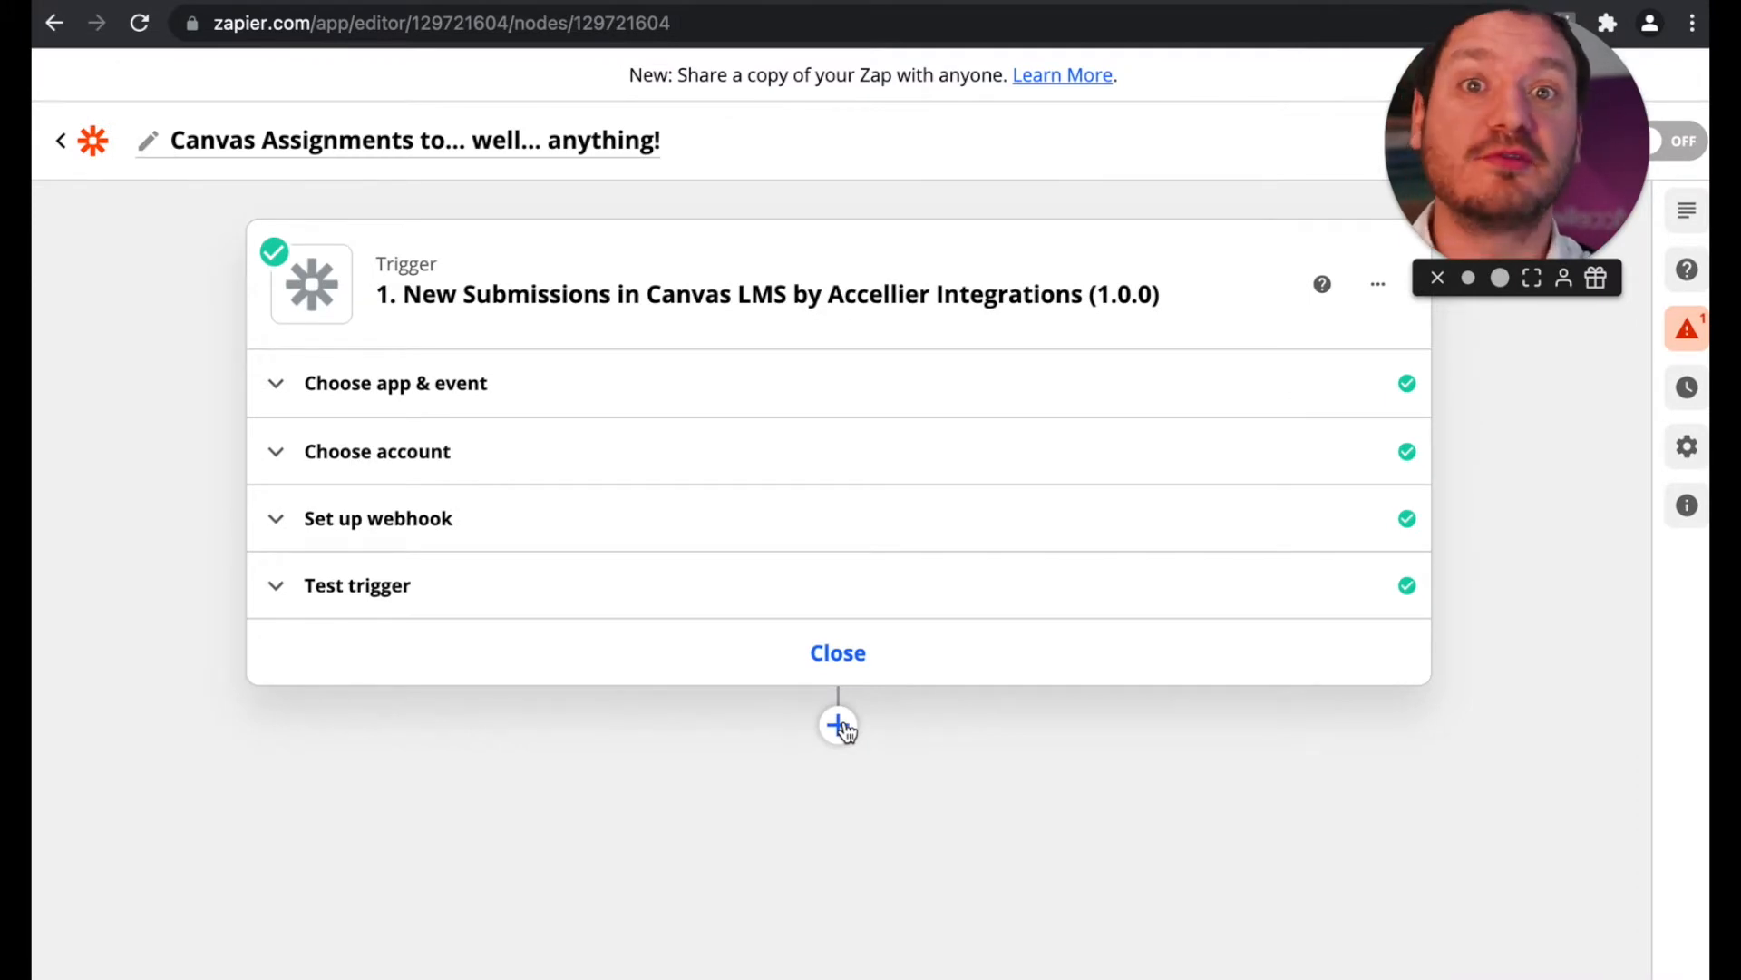
click(840, 724)
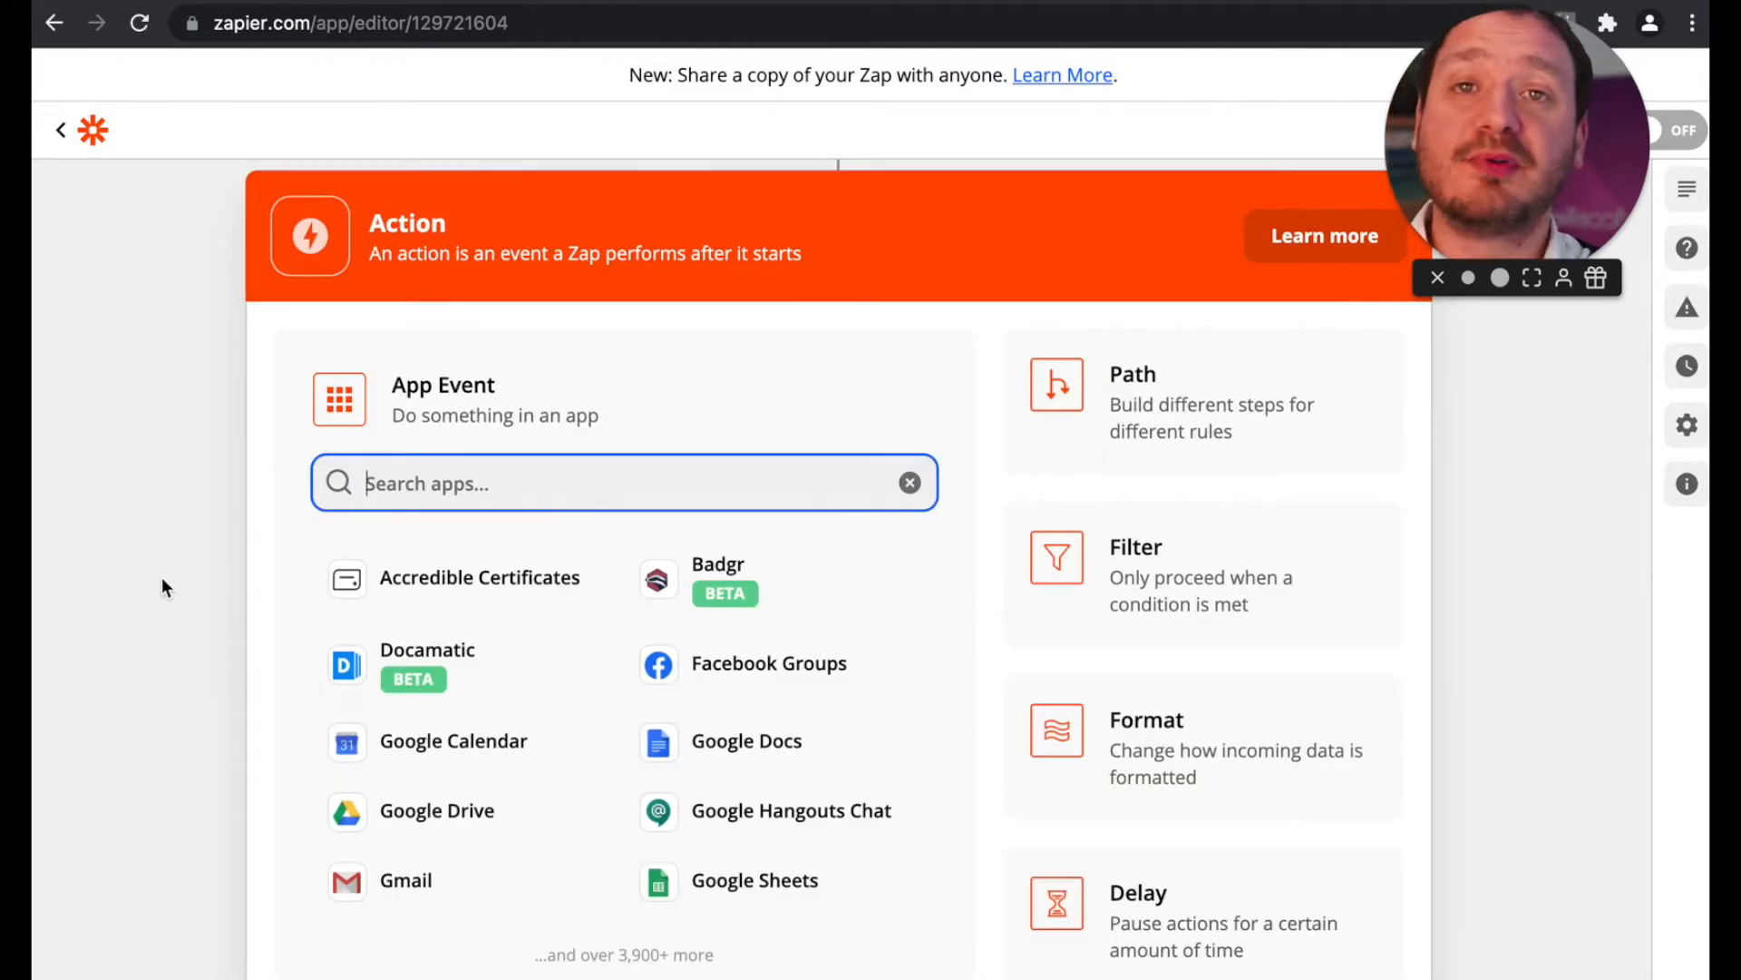
text(sheet)
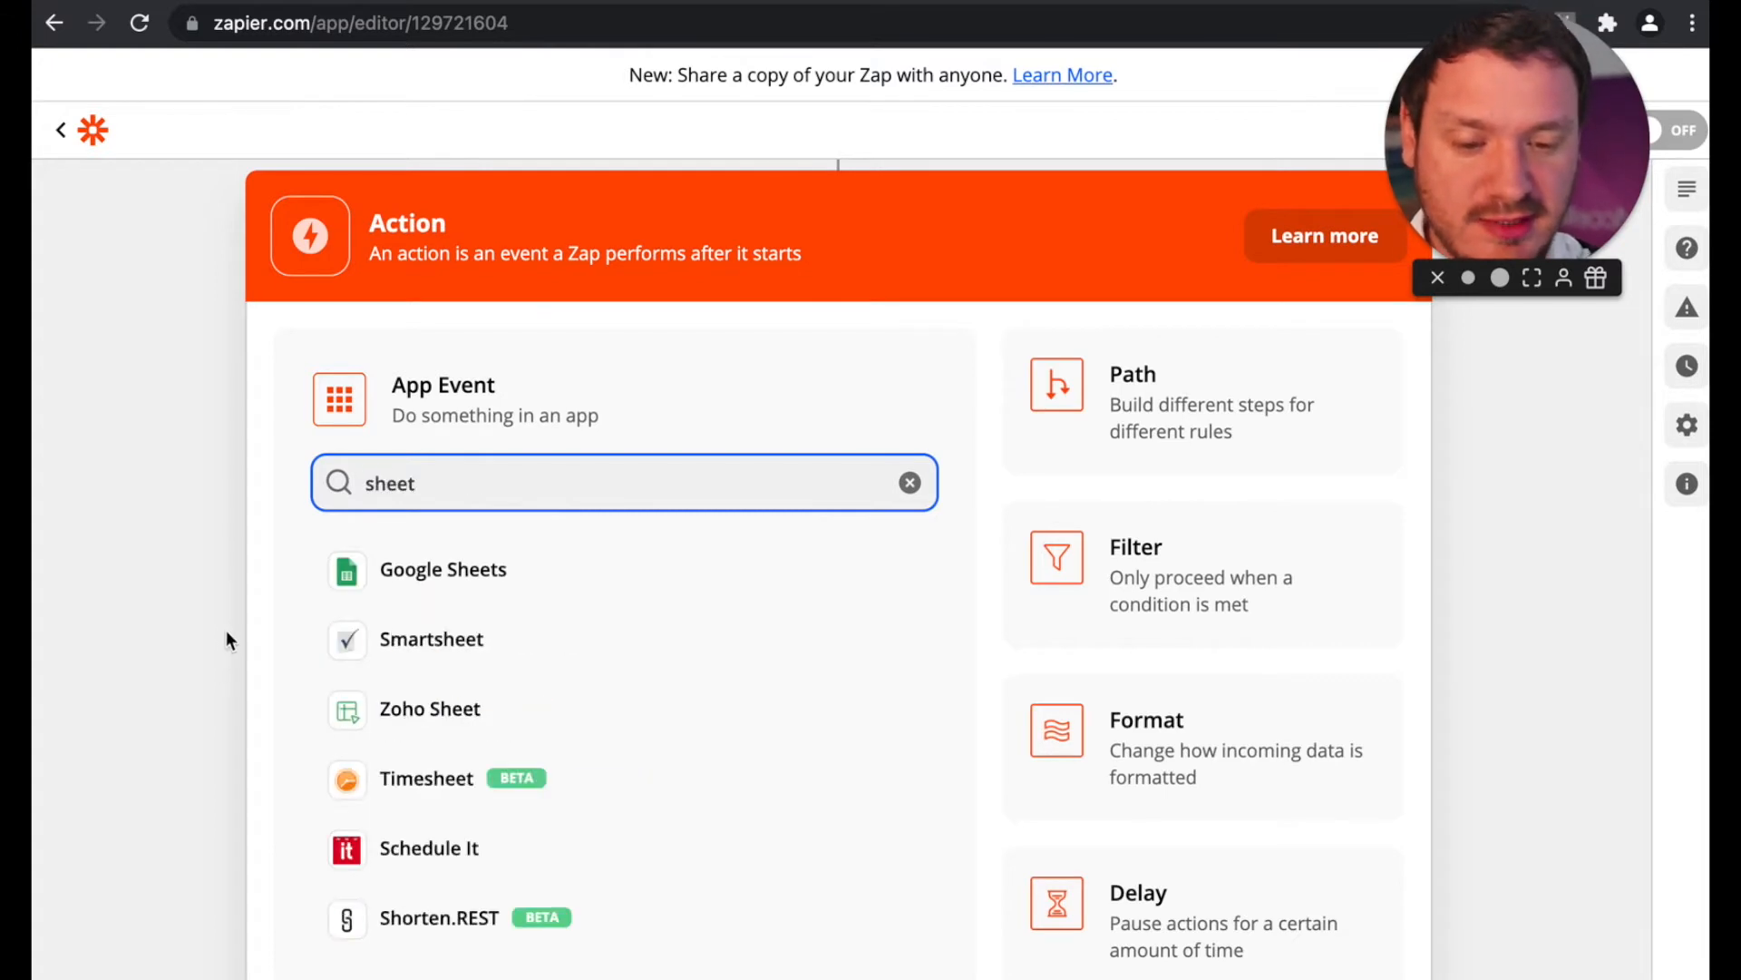
key(Return)
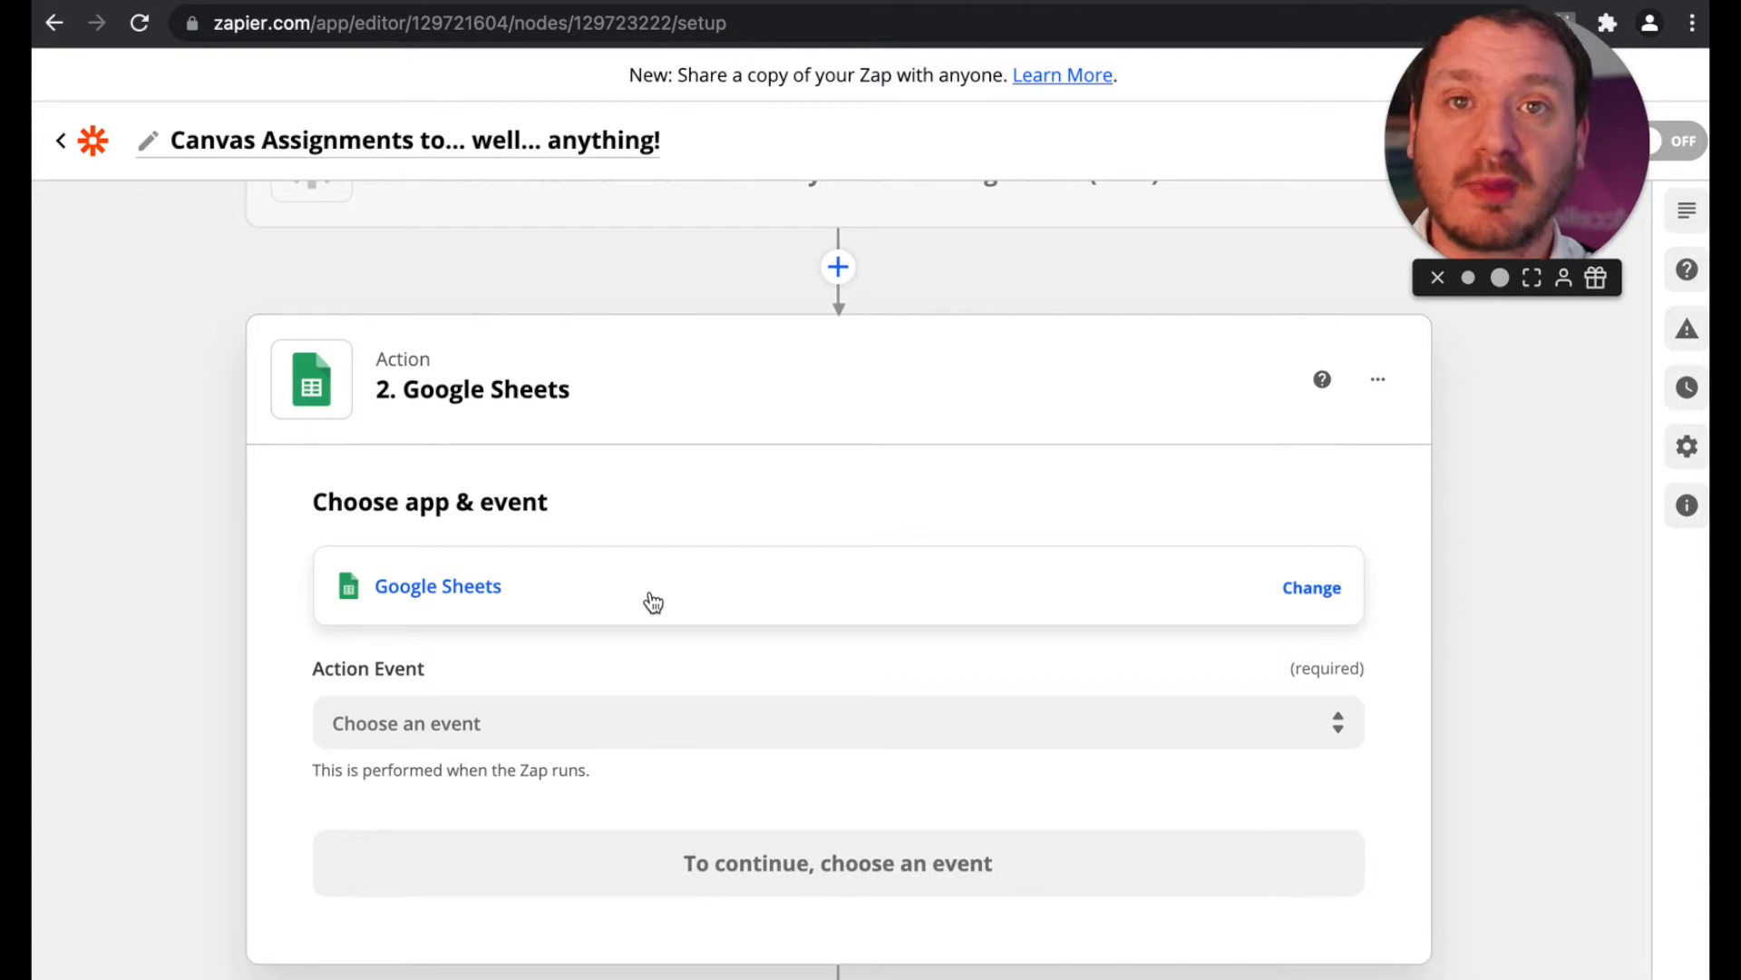
Step: Set the Google Sheets action event to Create Spreadsheet Row and continue to the account selection
click(597, 727)
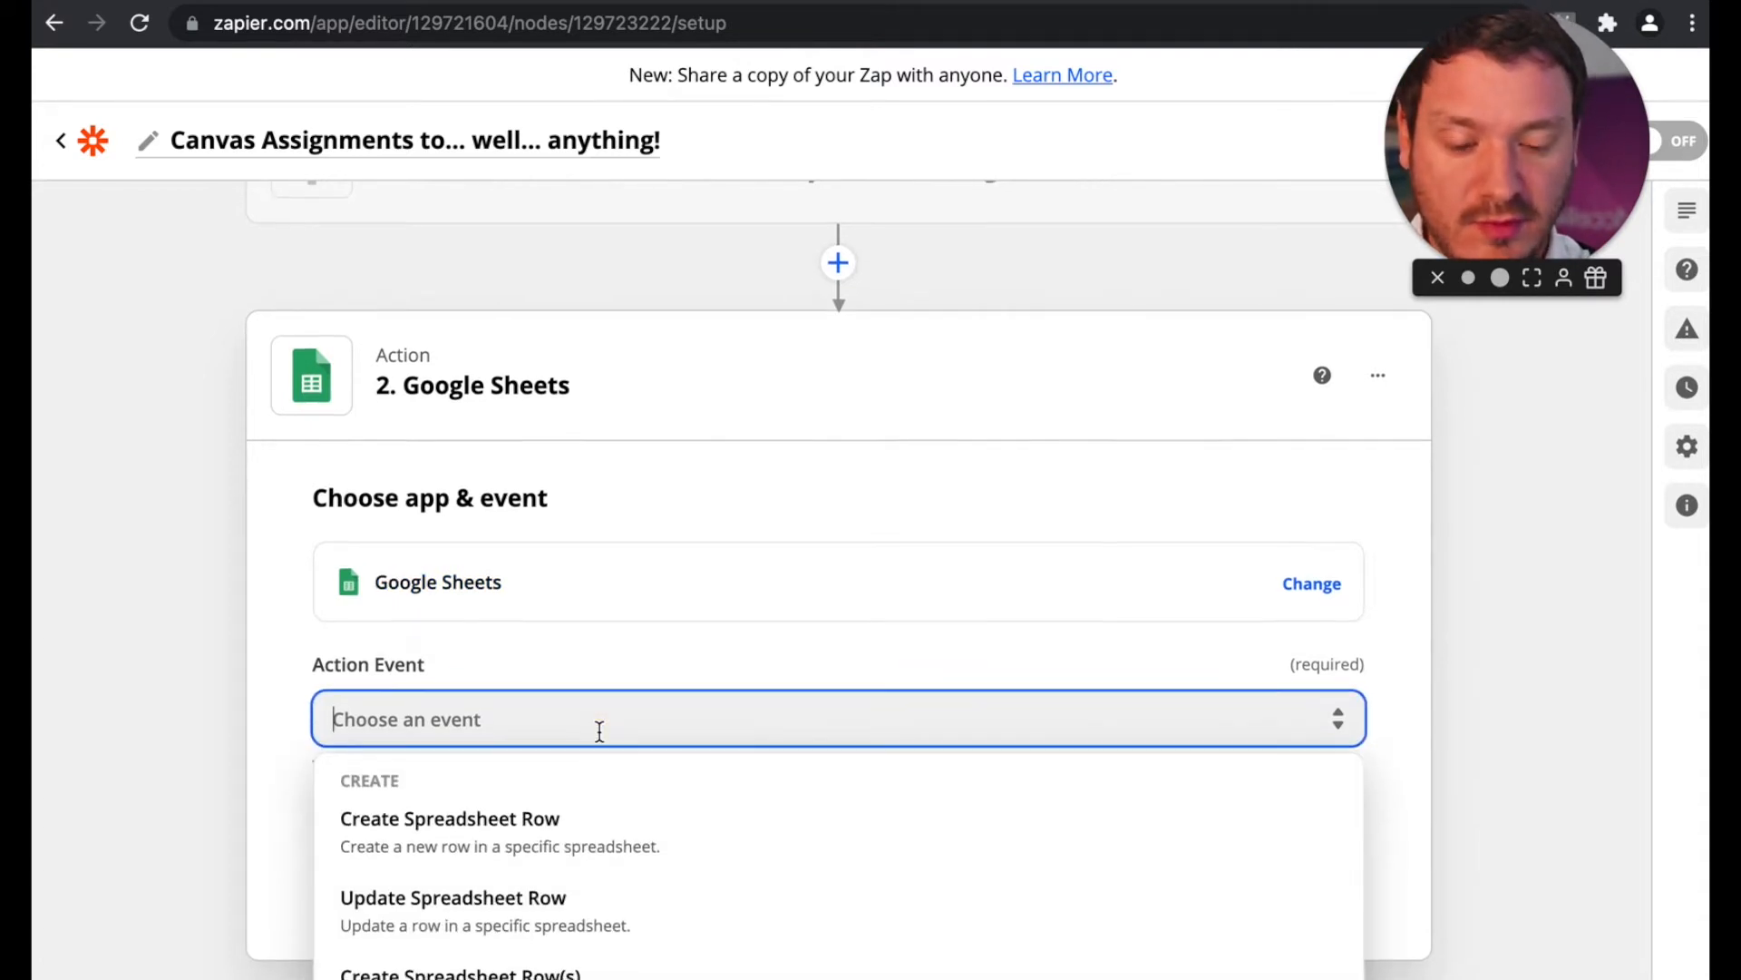
scroll(600, 731, up, 3)
scroll(600, 731, up, 2)
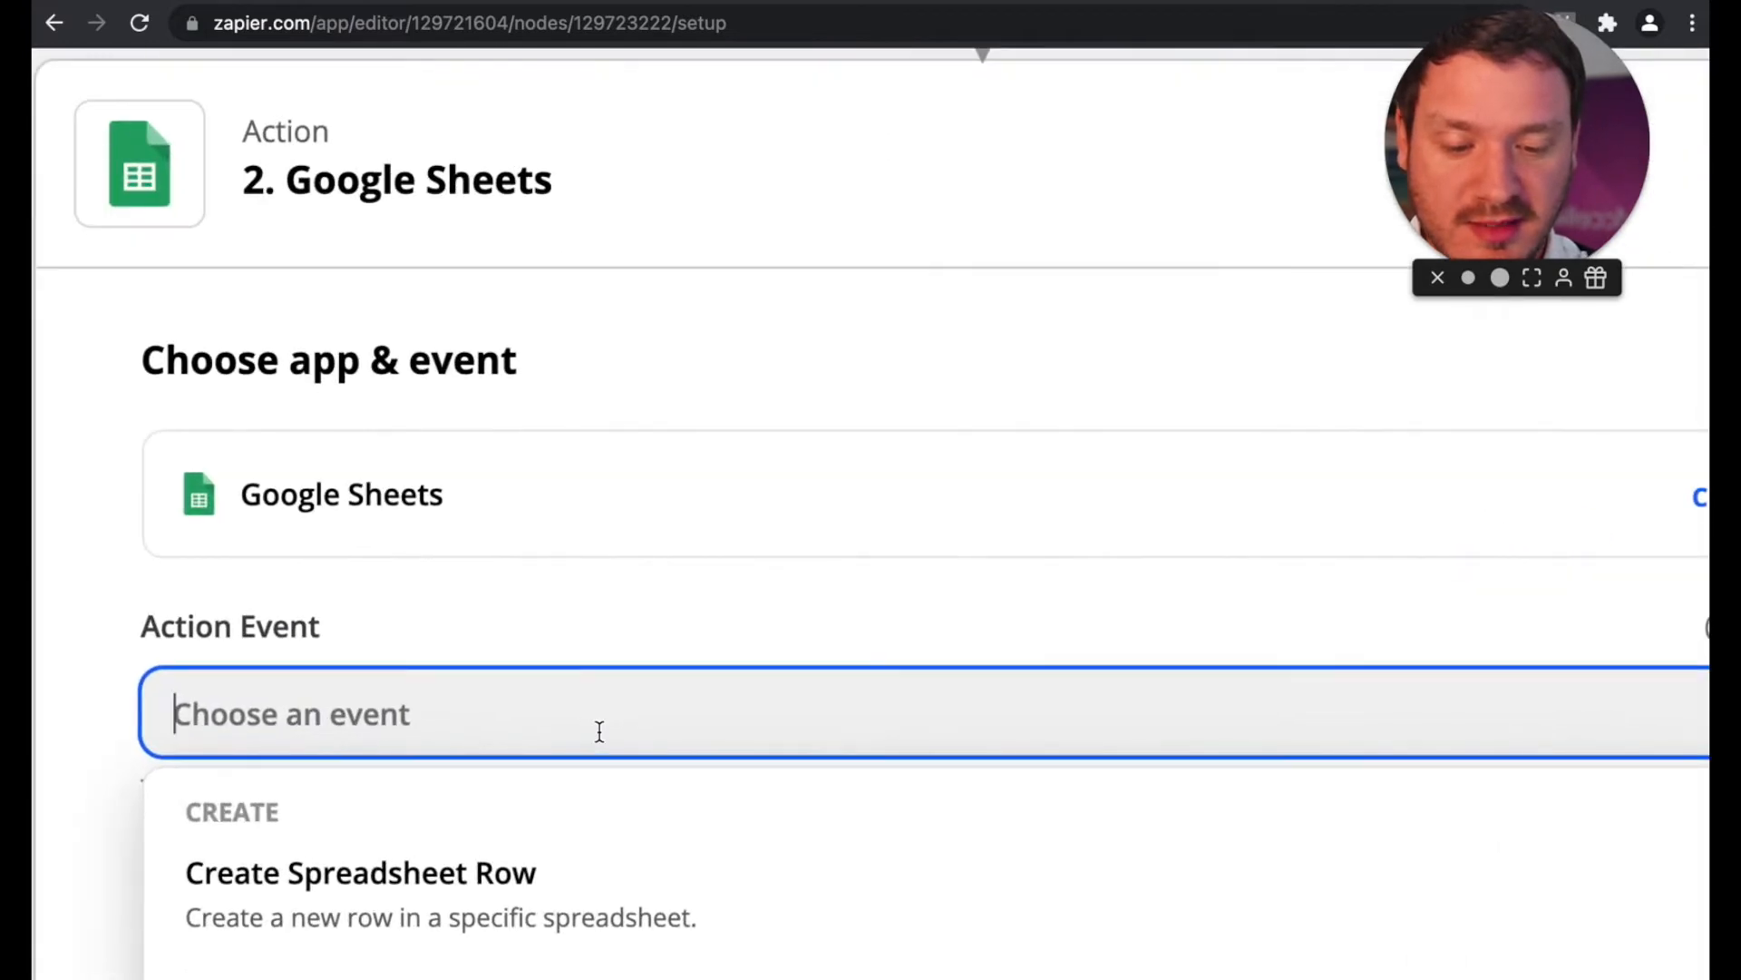
click(505, 906)
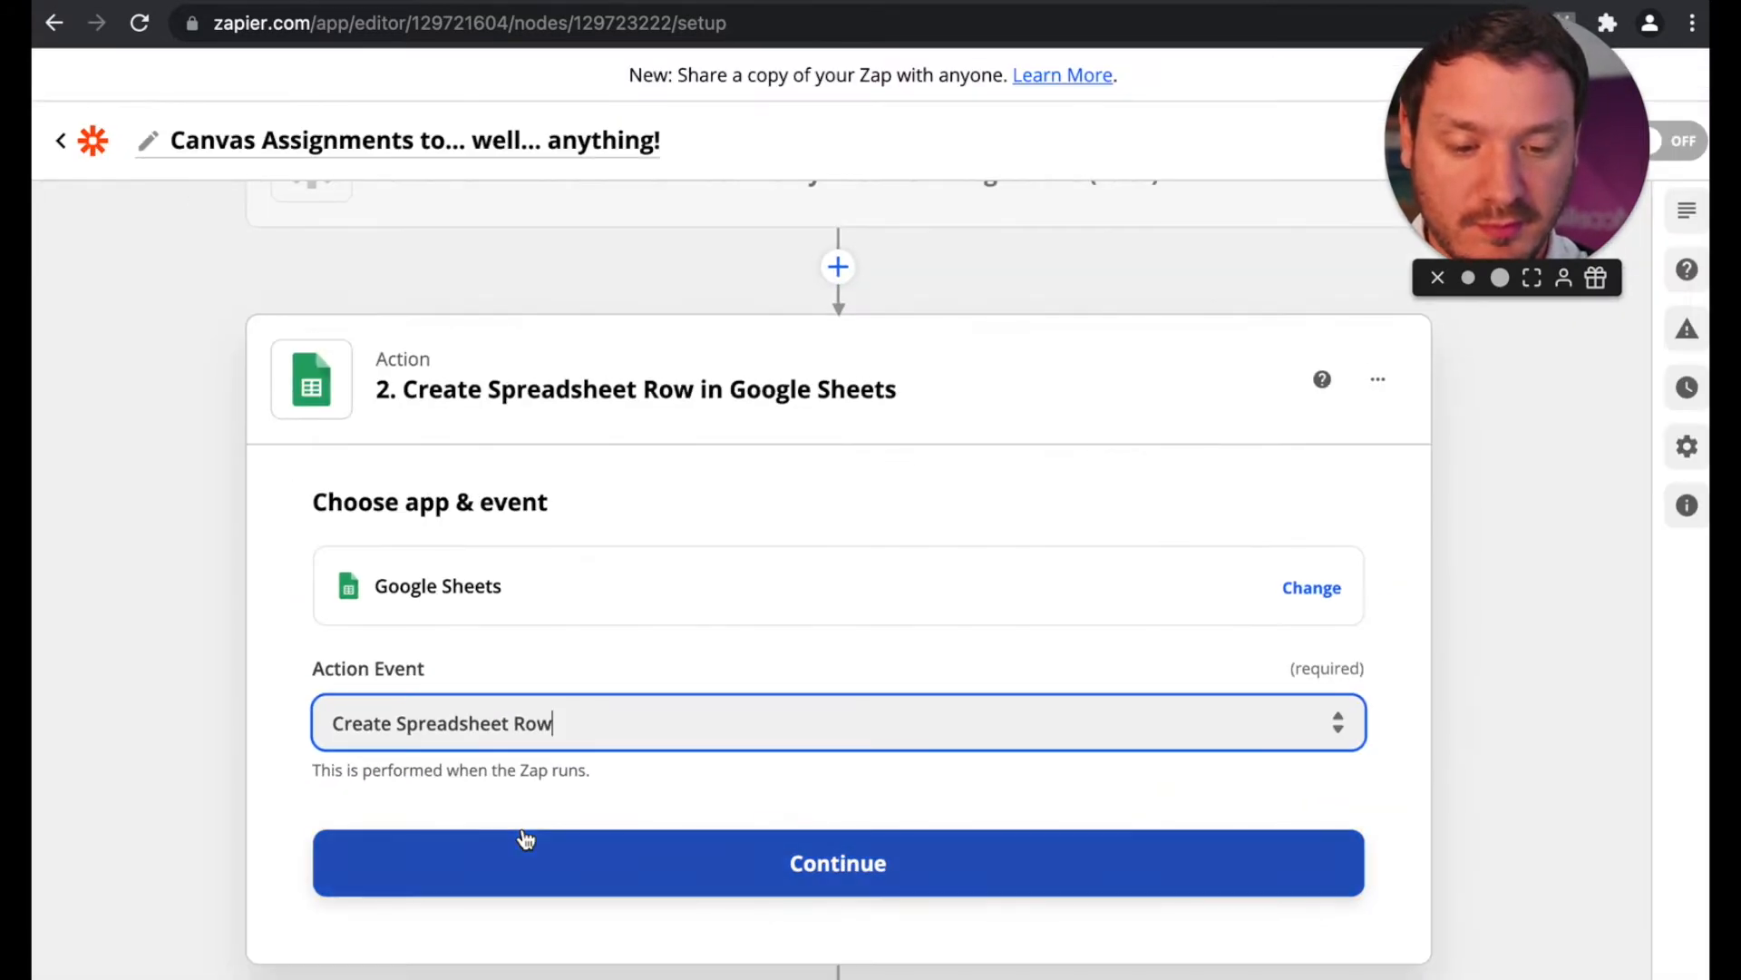
click(927, 952)
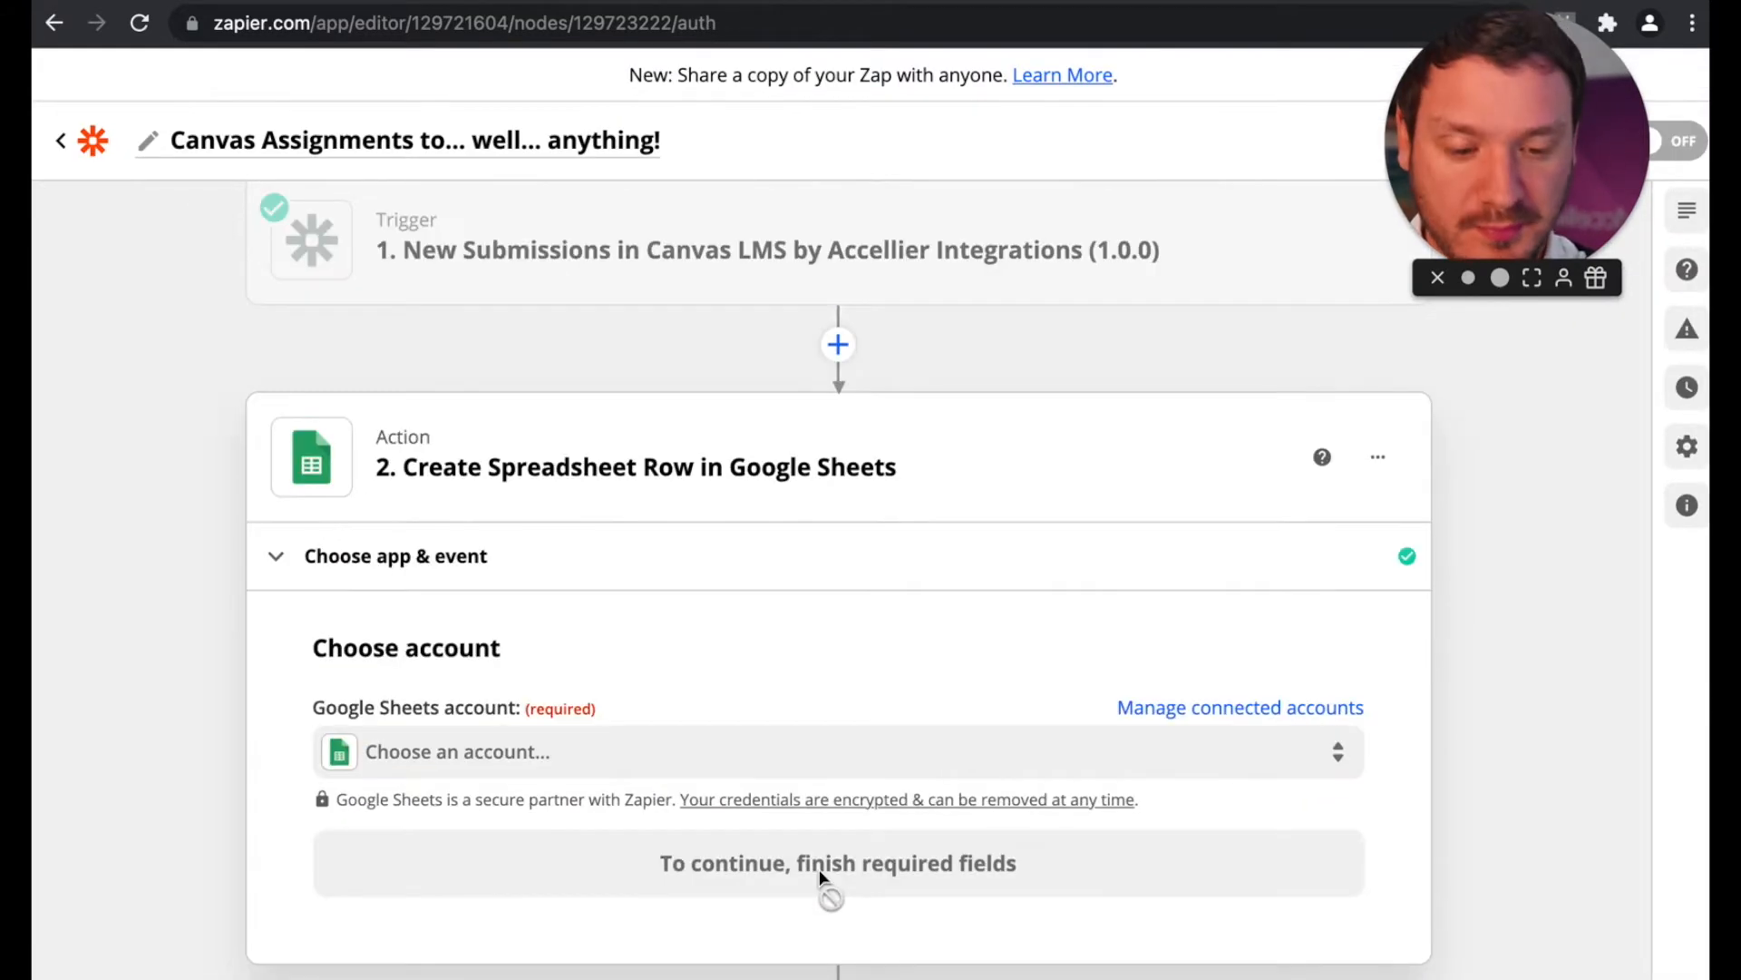
Step: Select the connected Google Sheets account for the action and continue to the action setup
click(803, 754)
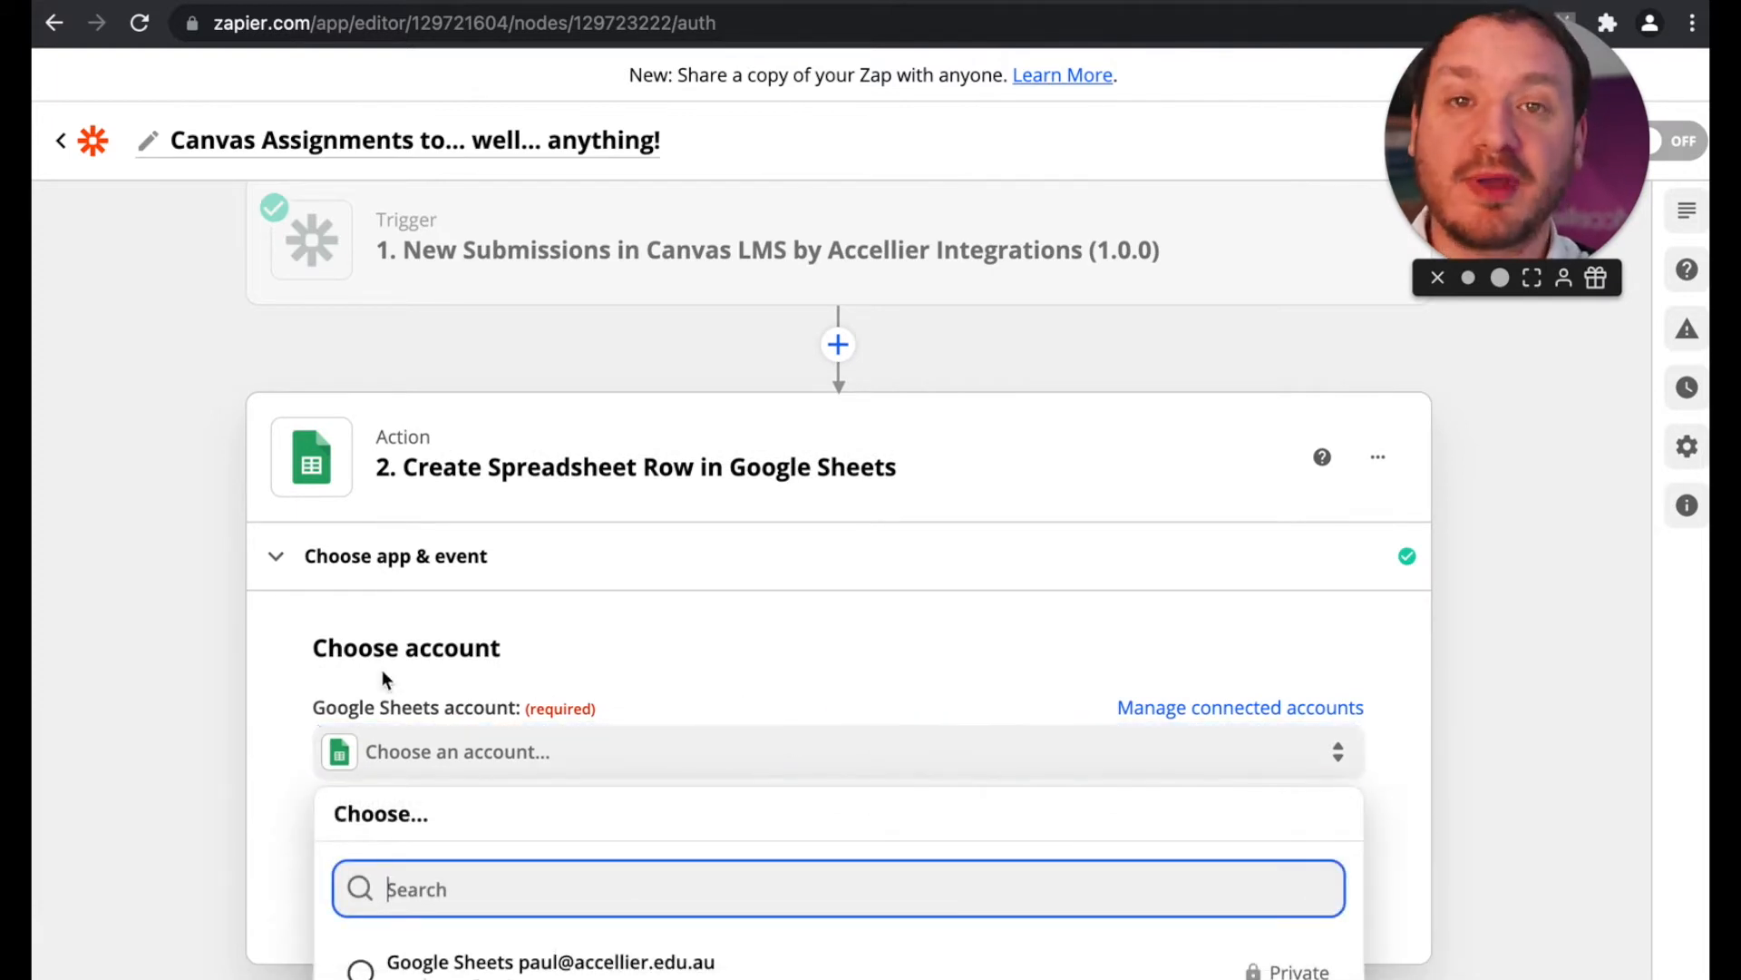
click(551, 965)
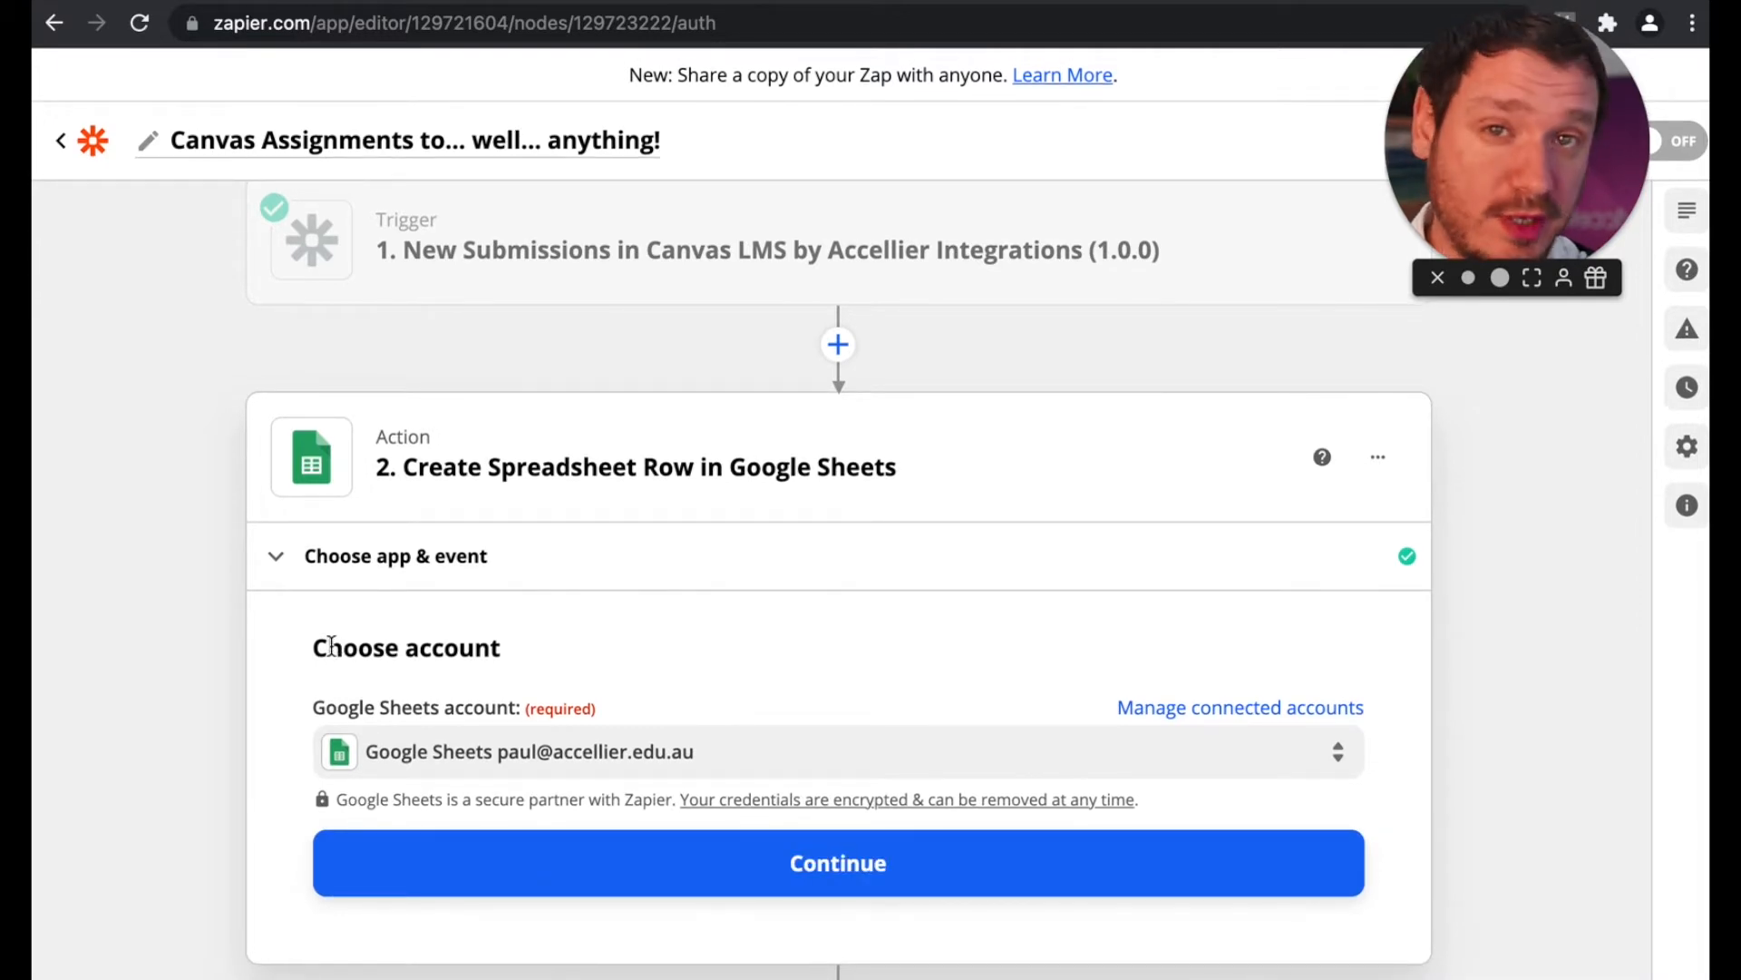
click(786, 873)
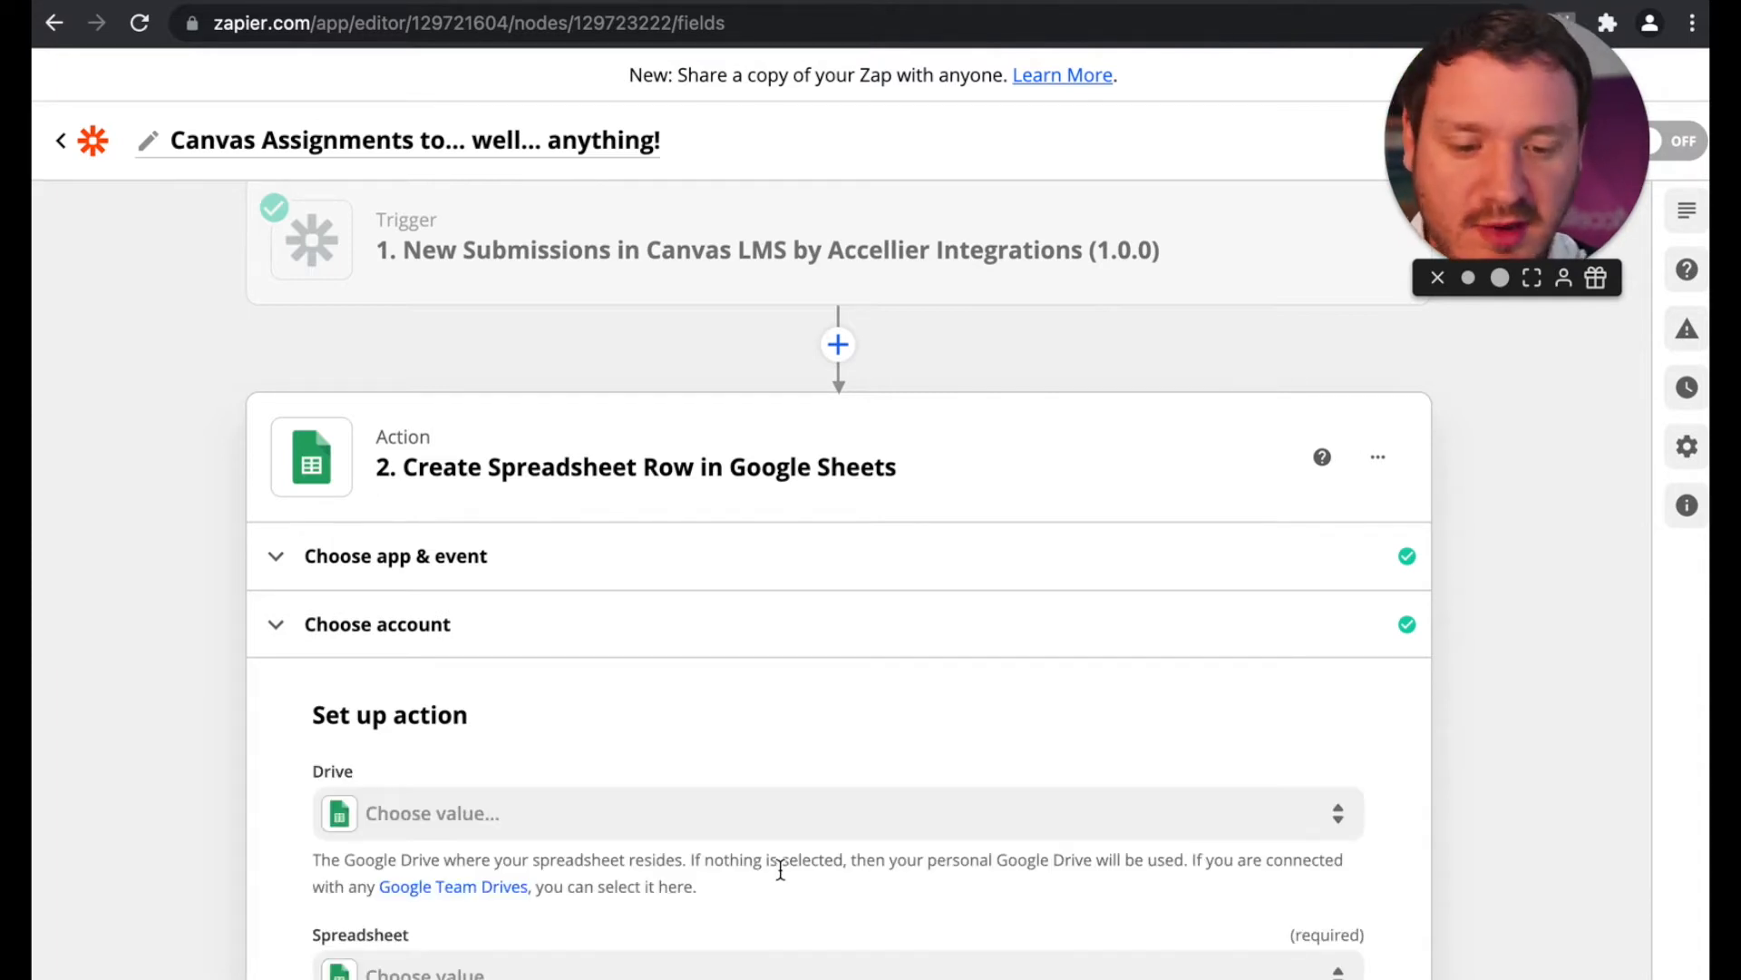
Step: Check the target sheet's column headings, then set the drive to My Google Drive and the spreadsheet to Canvas Assignments Test
scroll(241, 646, down, 4)
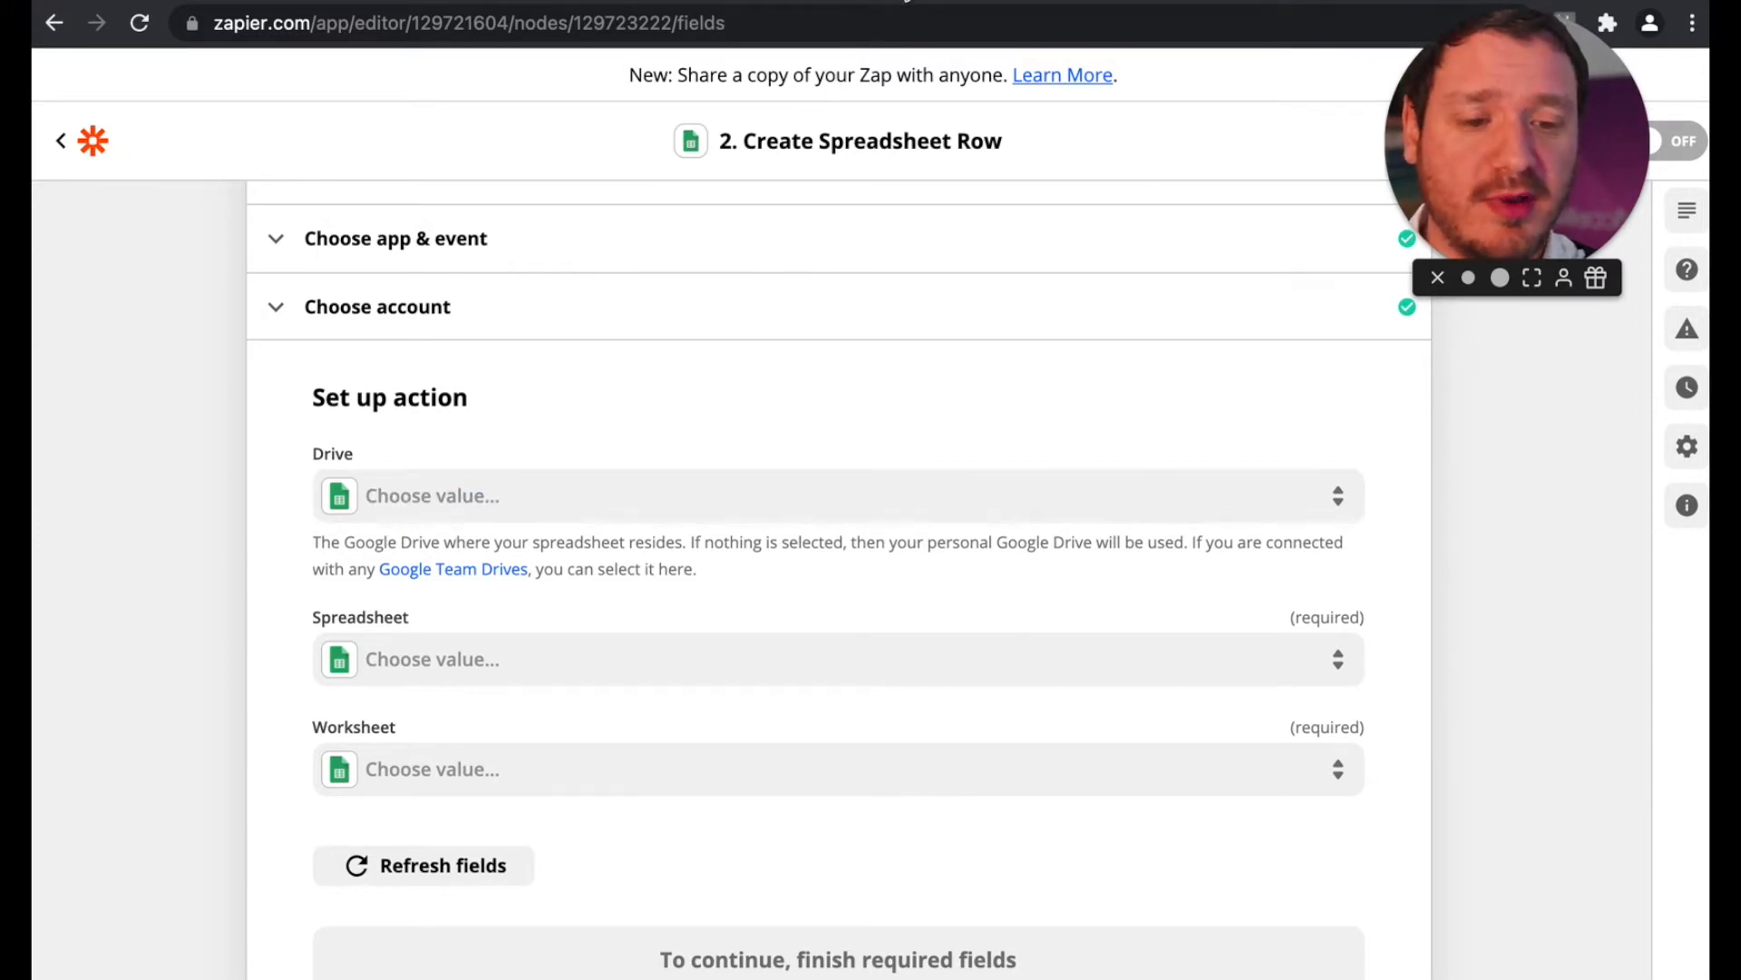
click(903, 0)
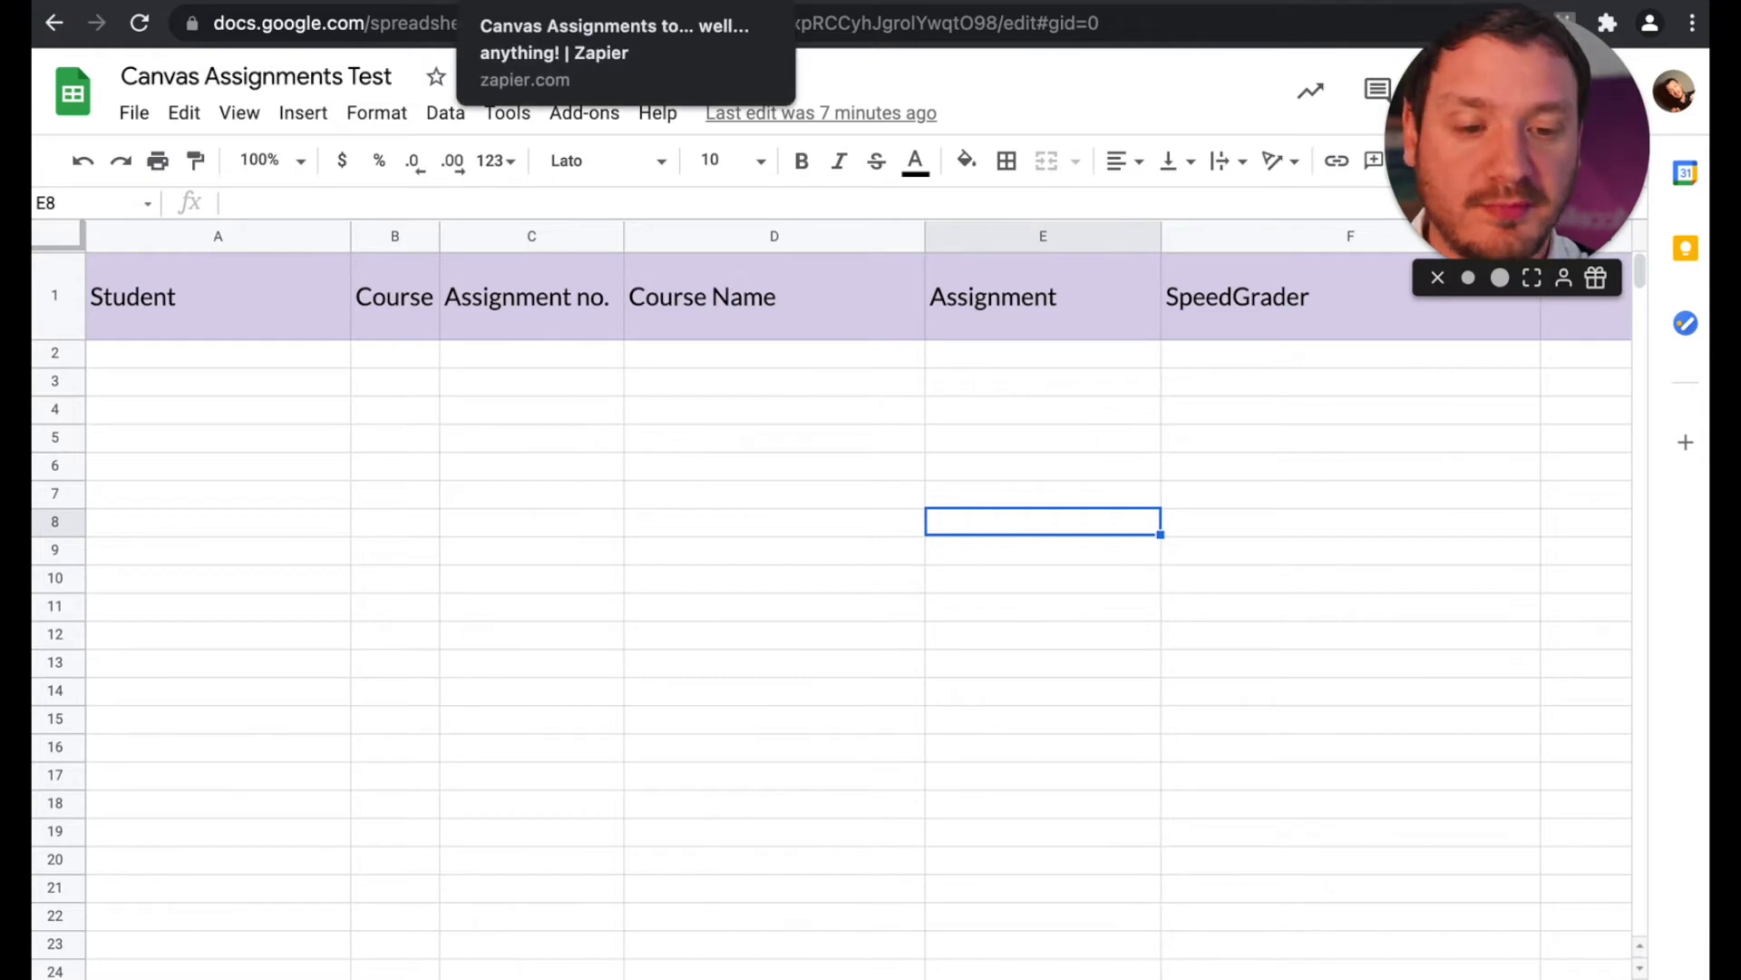
click(651, 1)
click(476, 499)
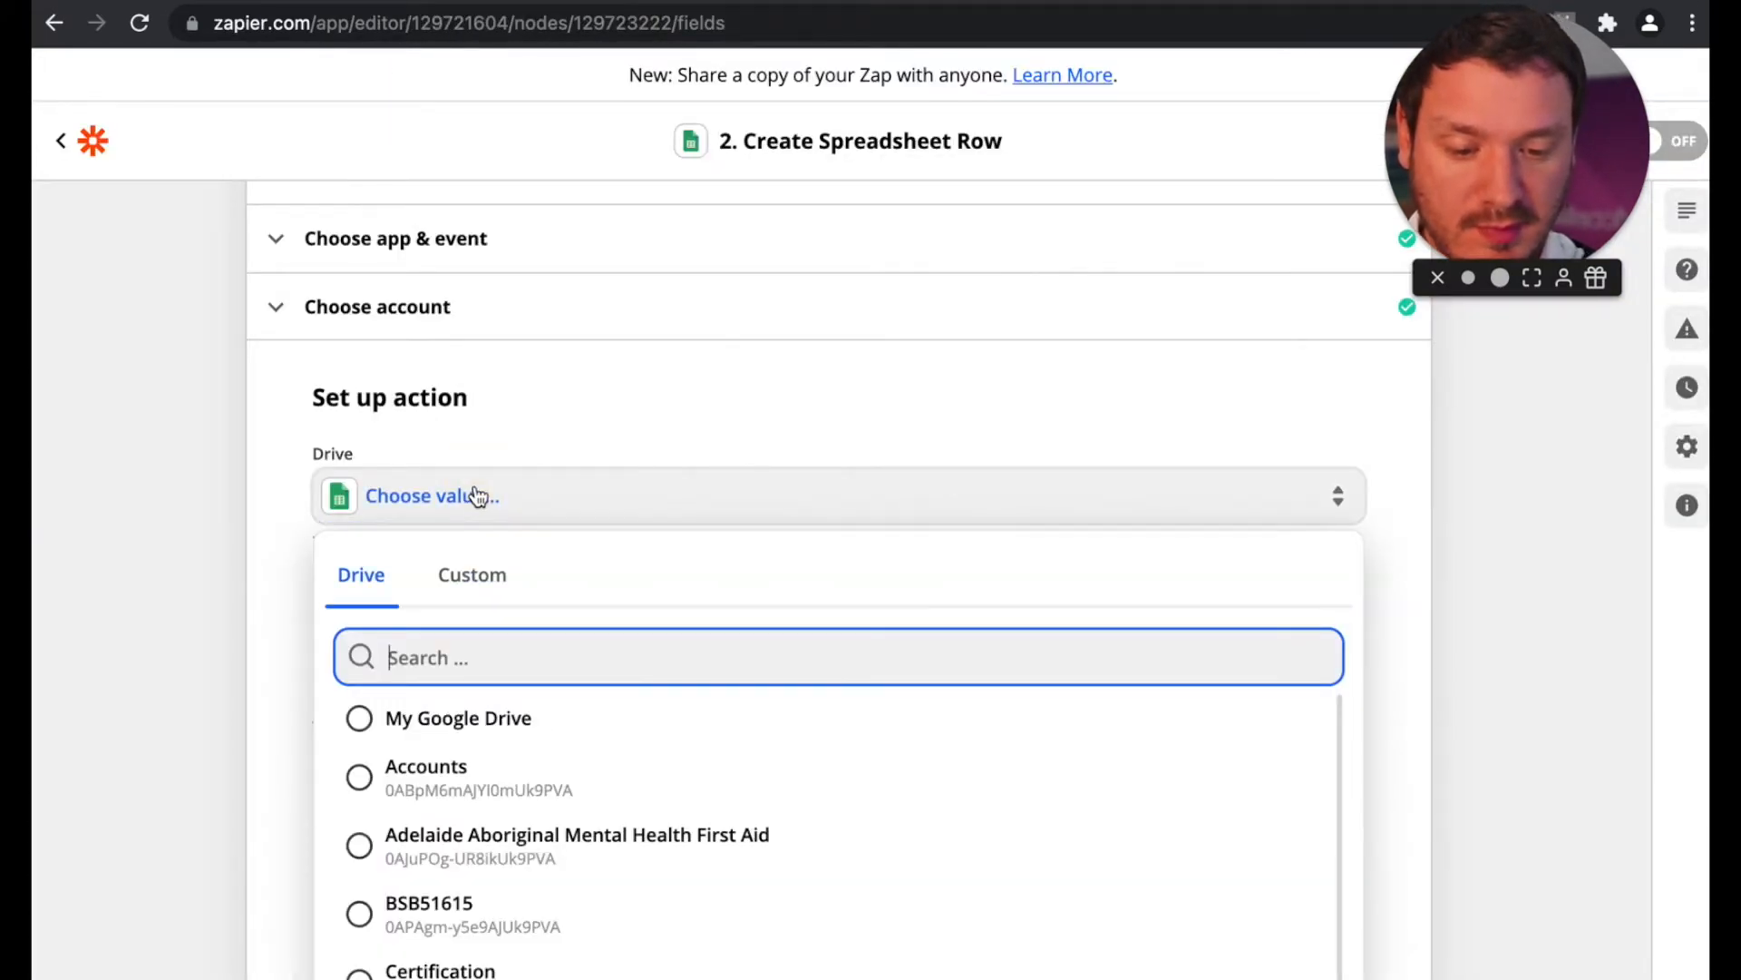
click(494, 721)
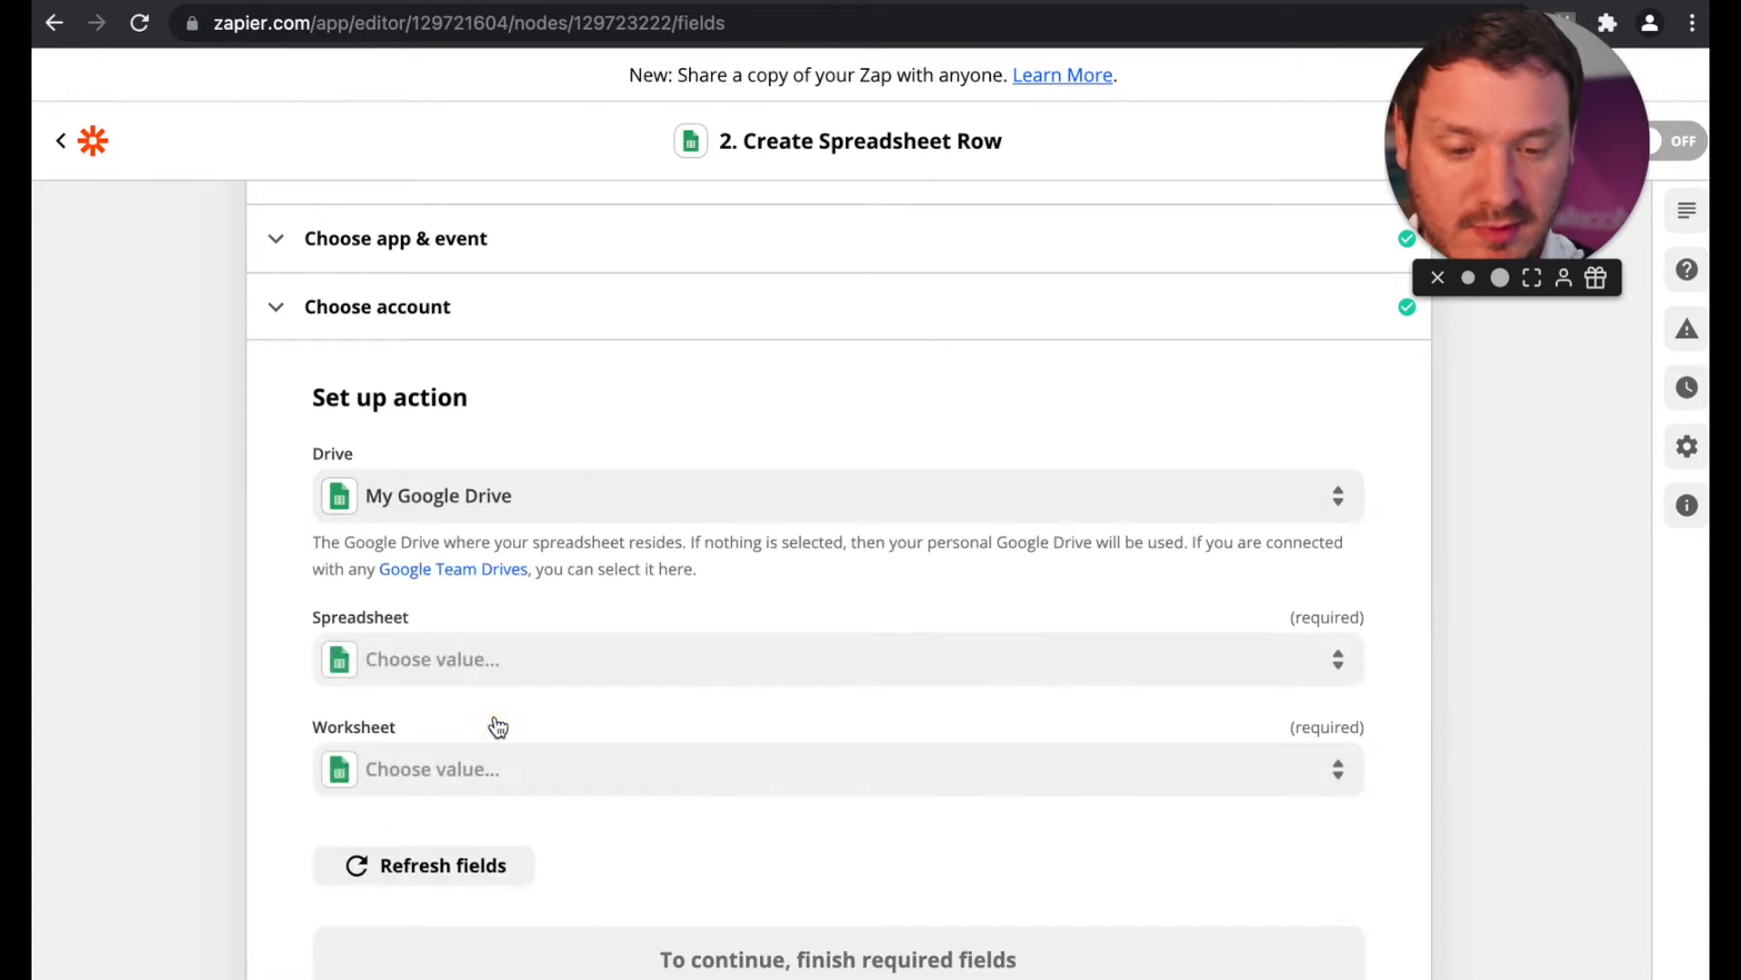
click(473, 664)
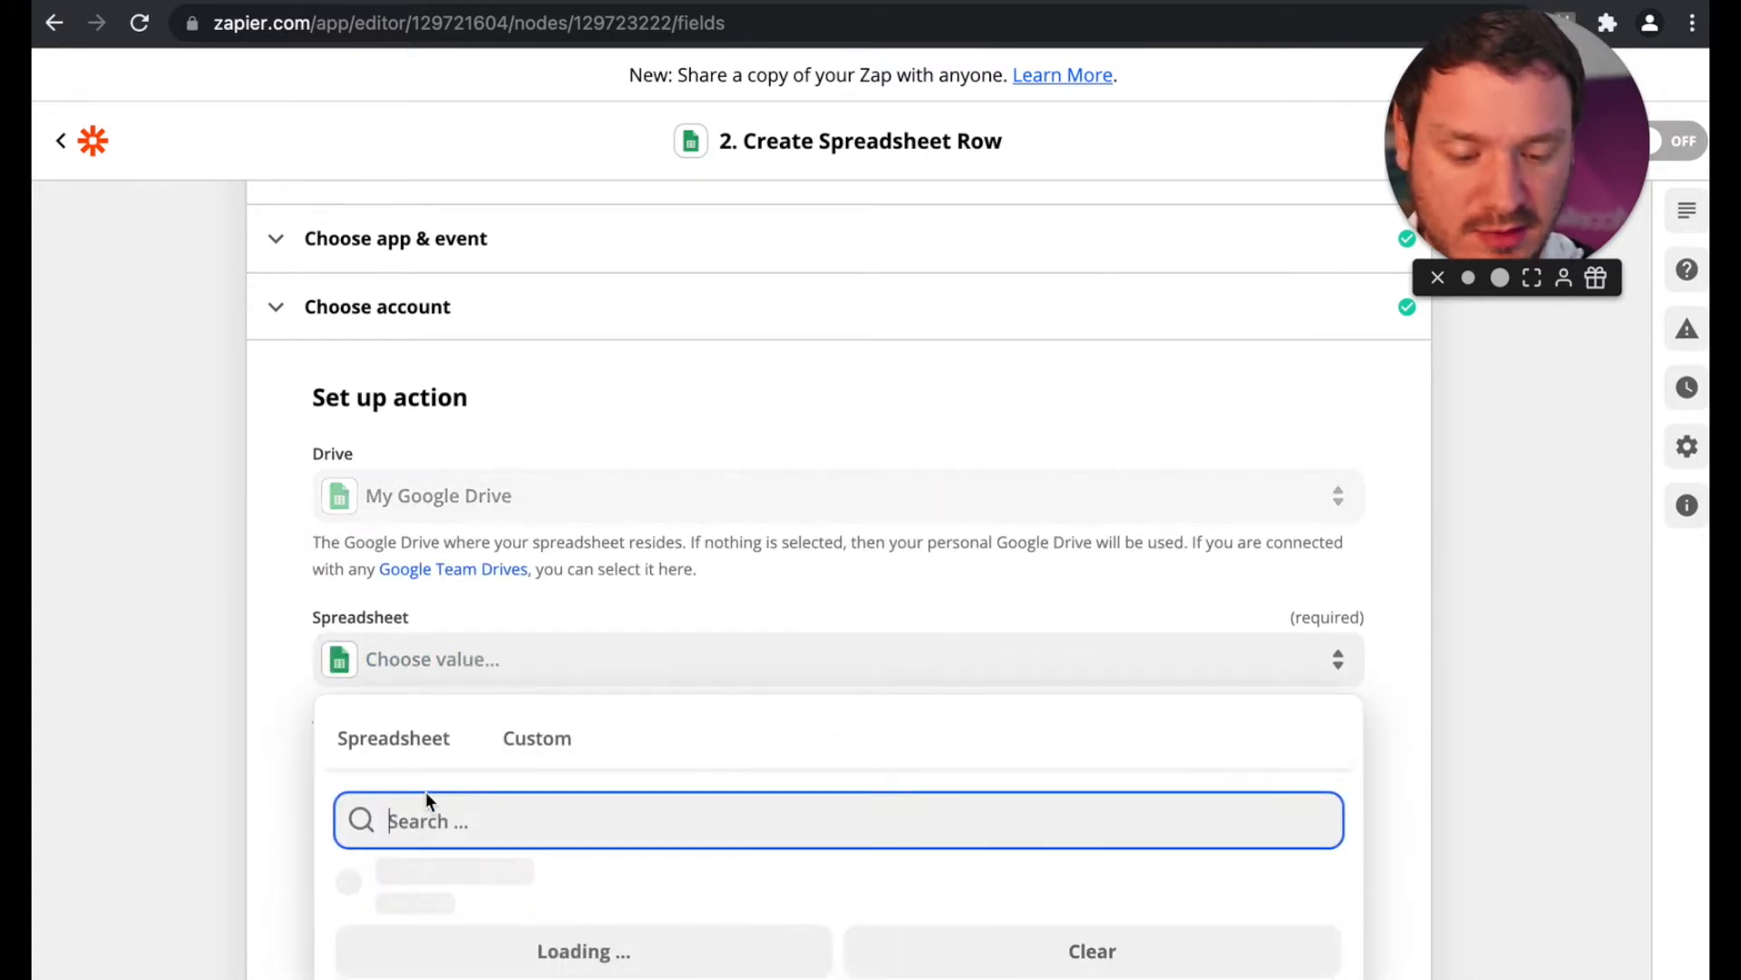
text(canva)
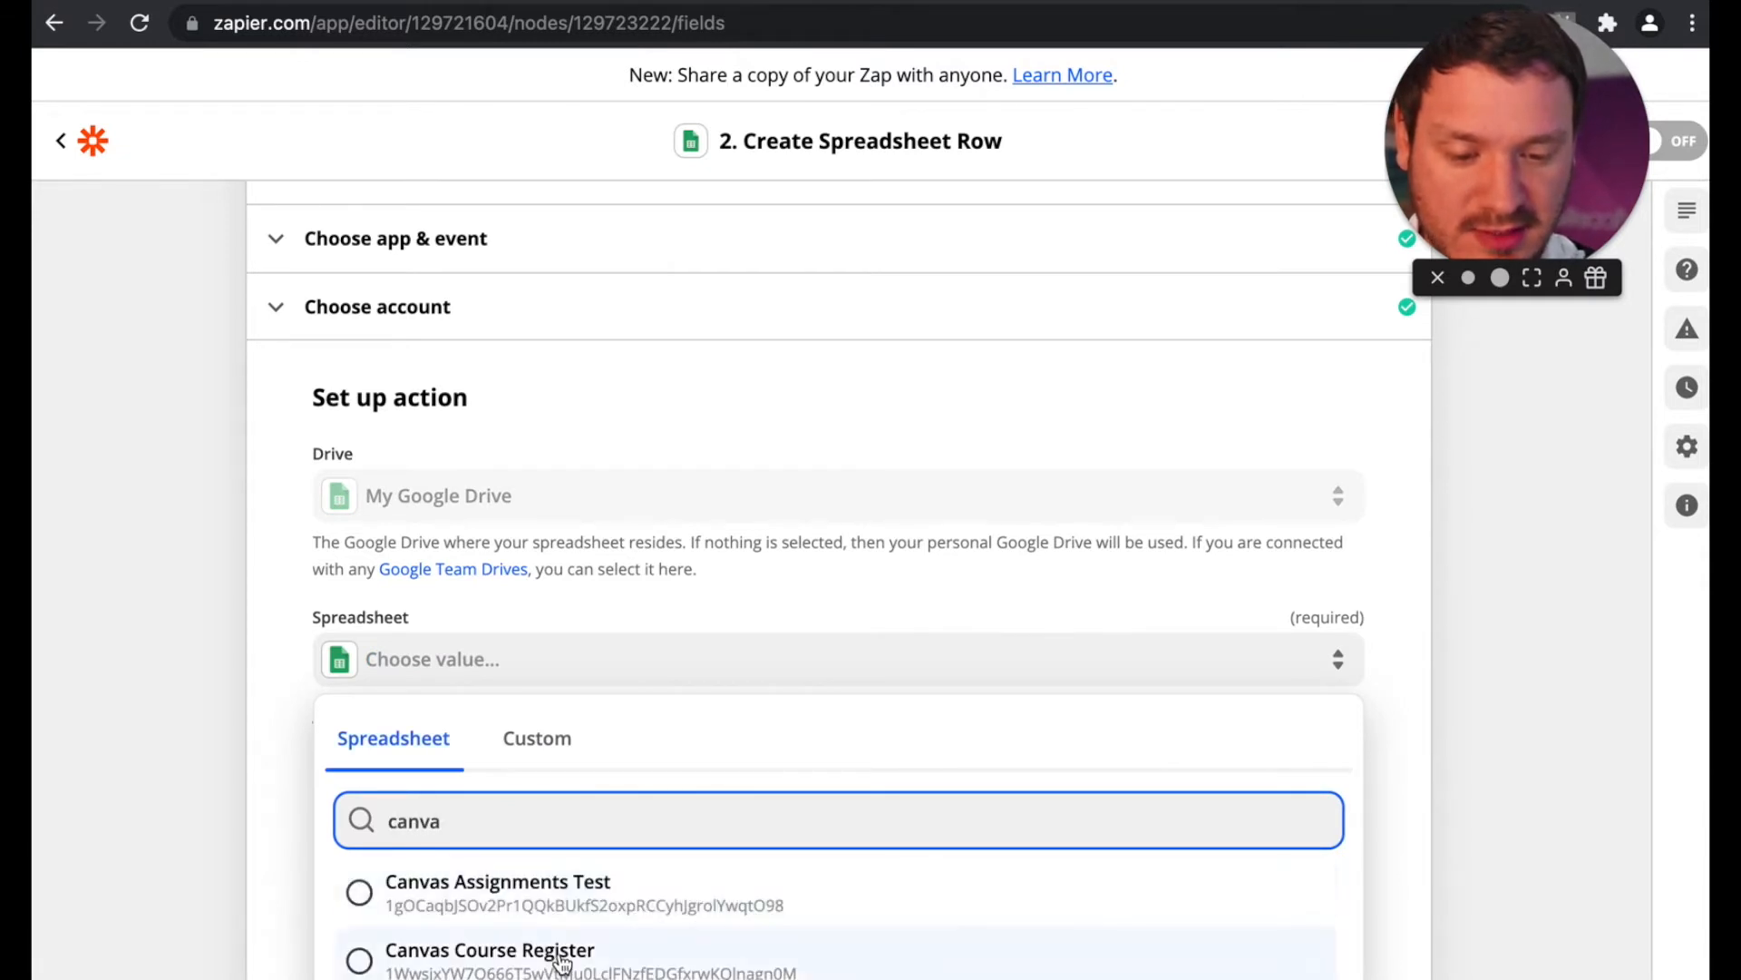
click(581, 888)
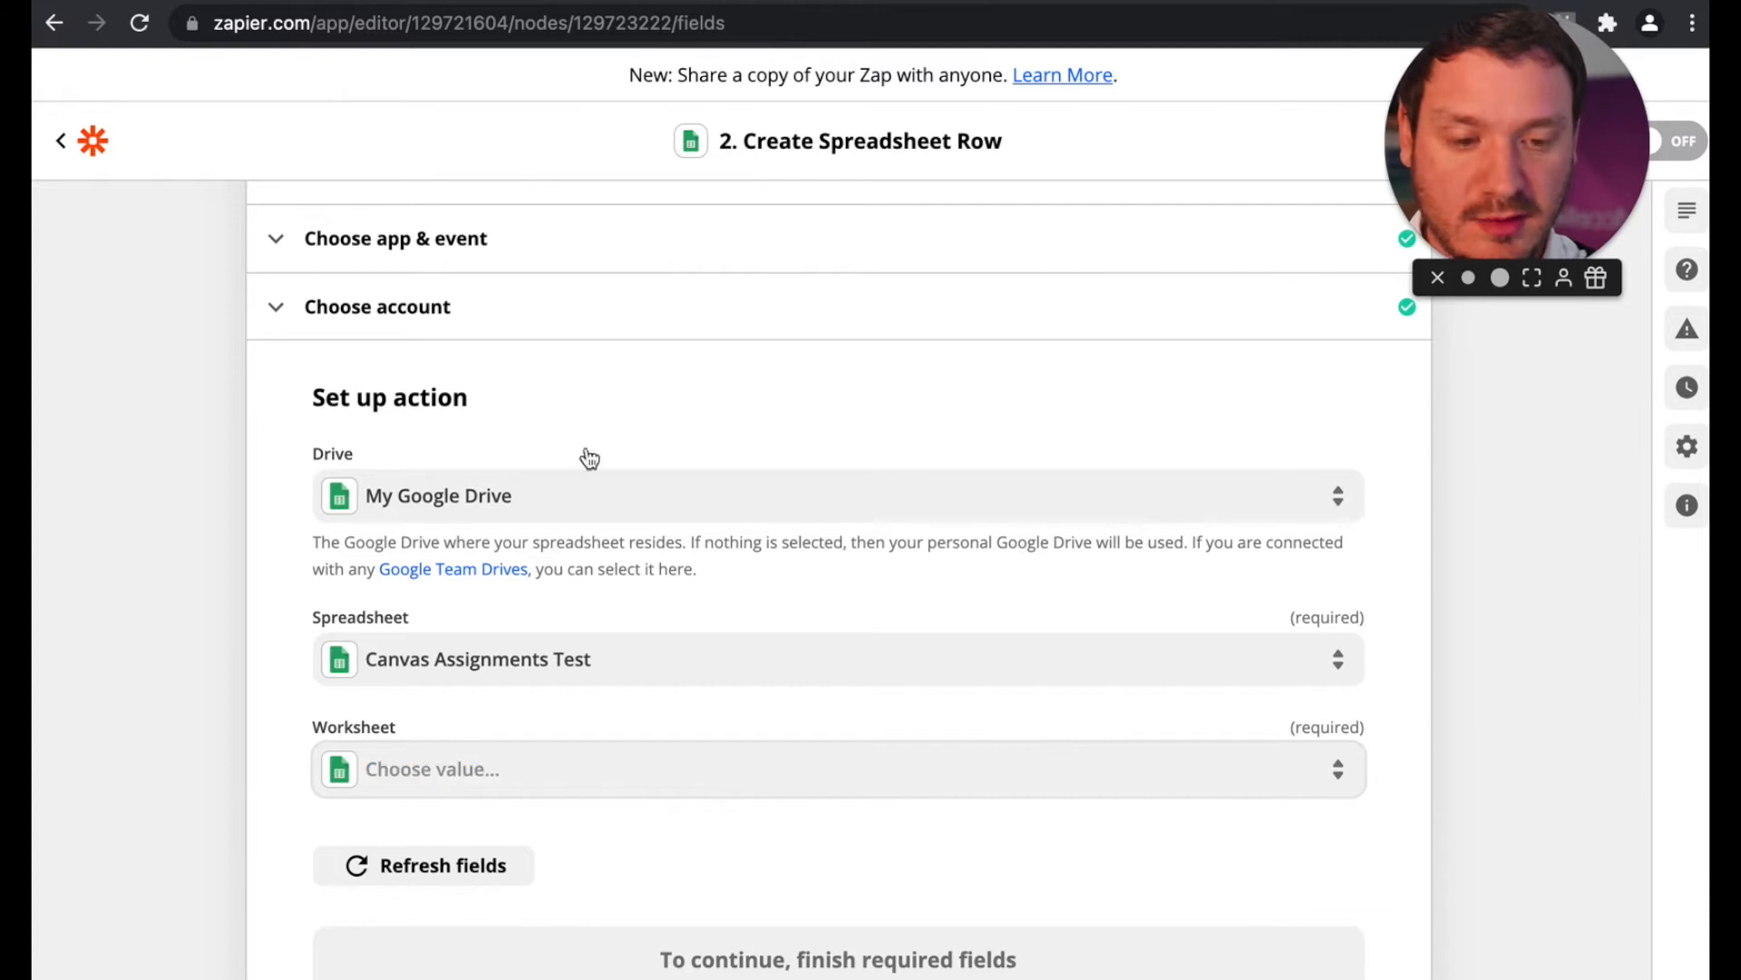
Step: Recheck the Canvas Assignments Test spreadsheet and set the action's worksheet to Sheet1
click(904, 2)
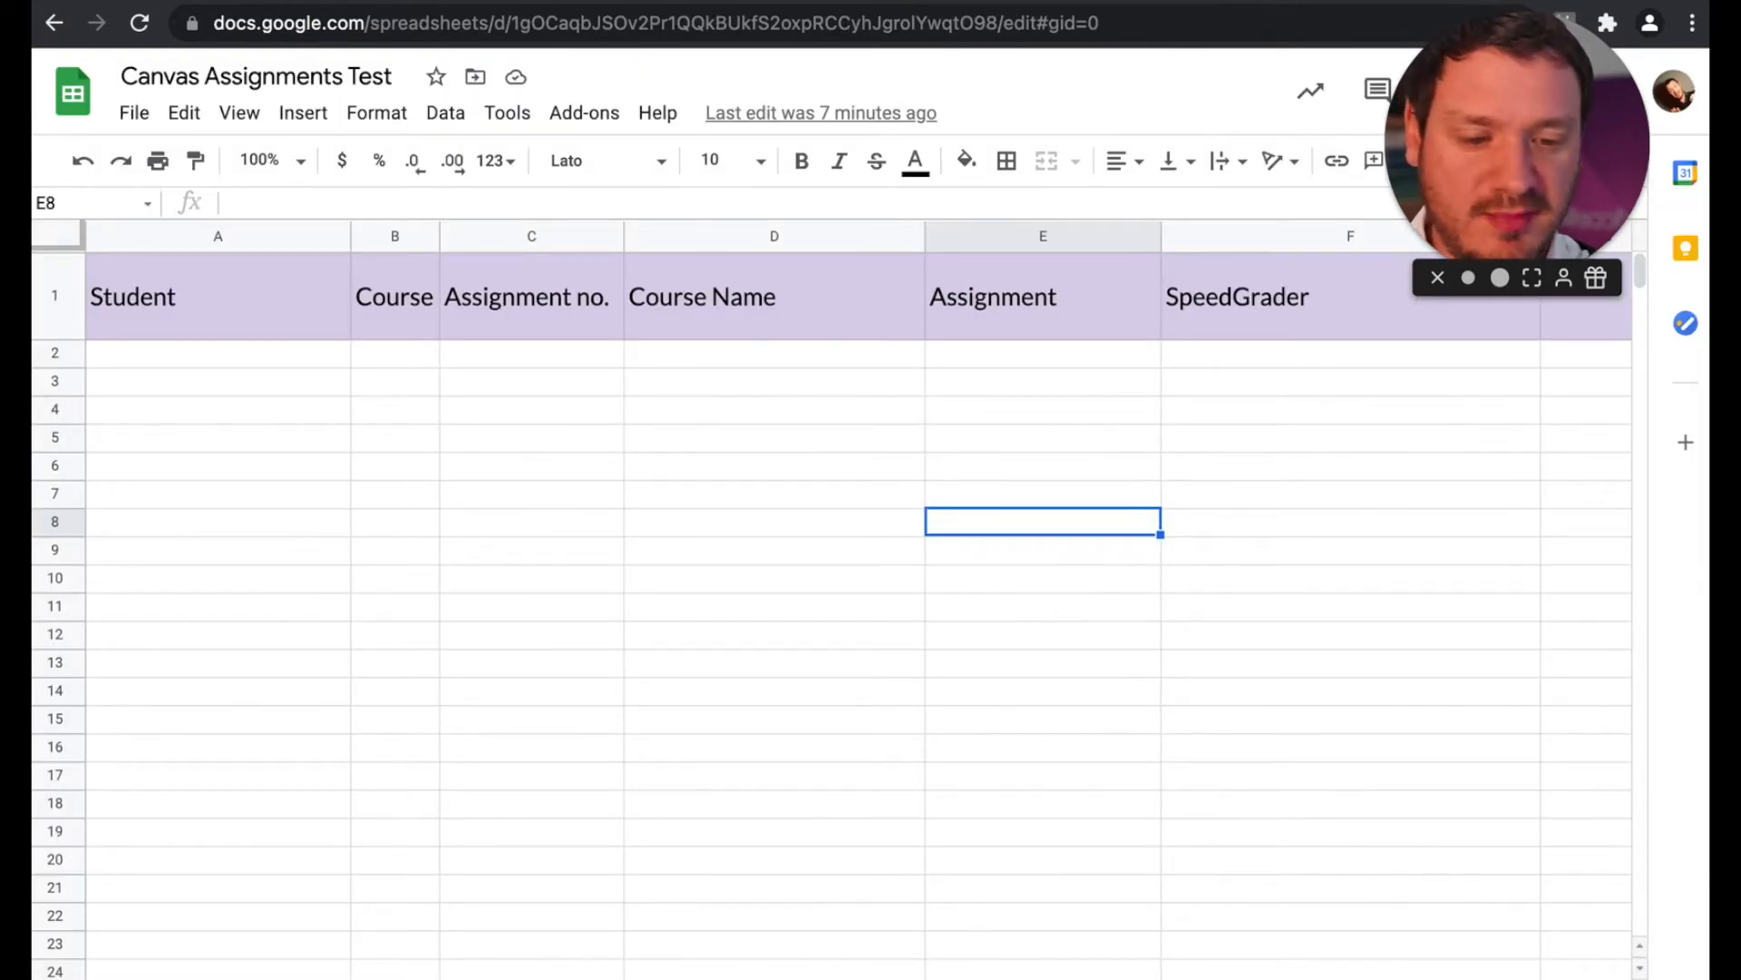
scroll(408, 556, right, 5)
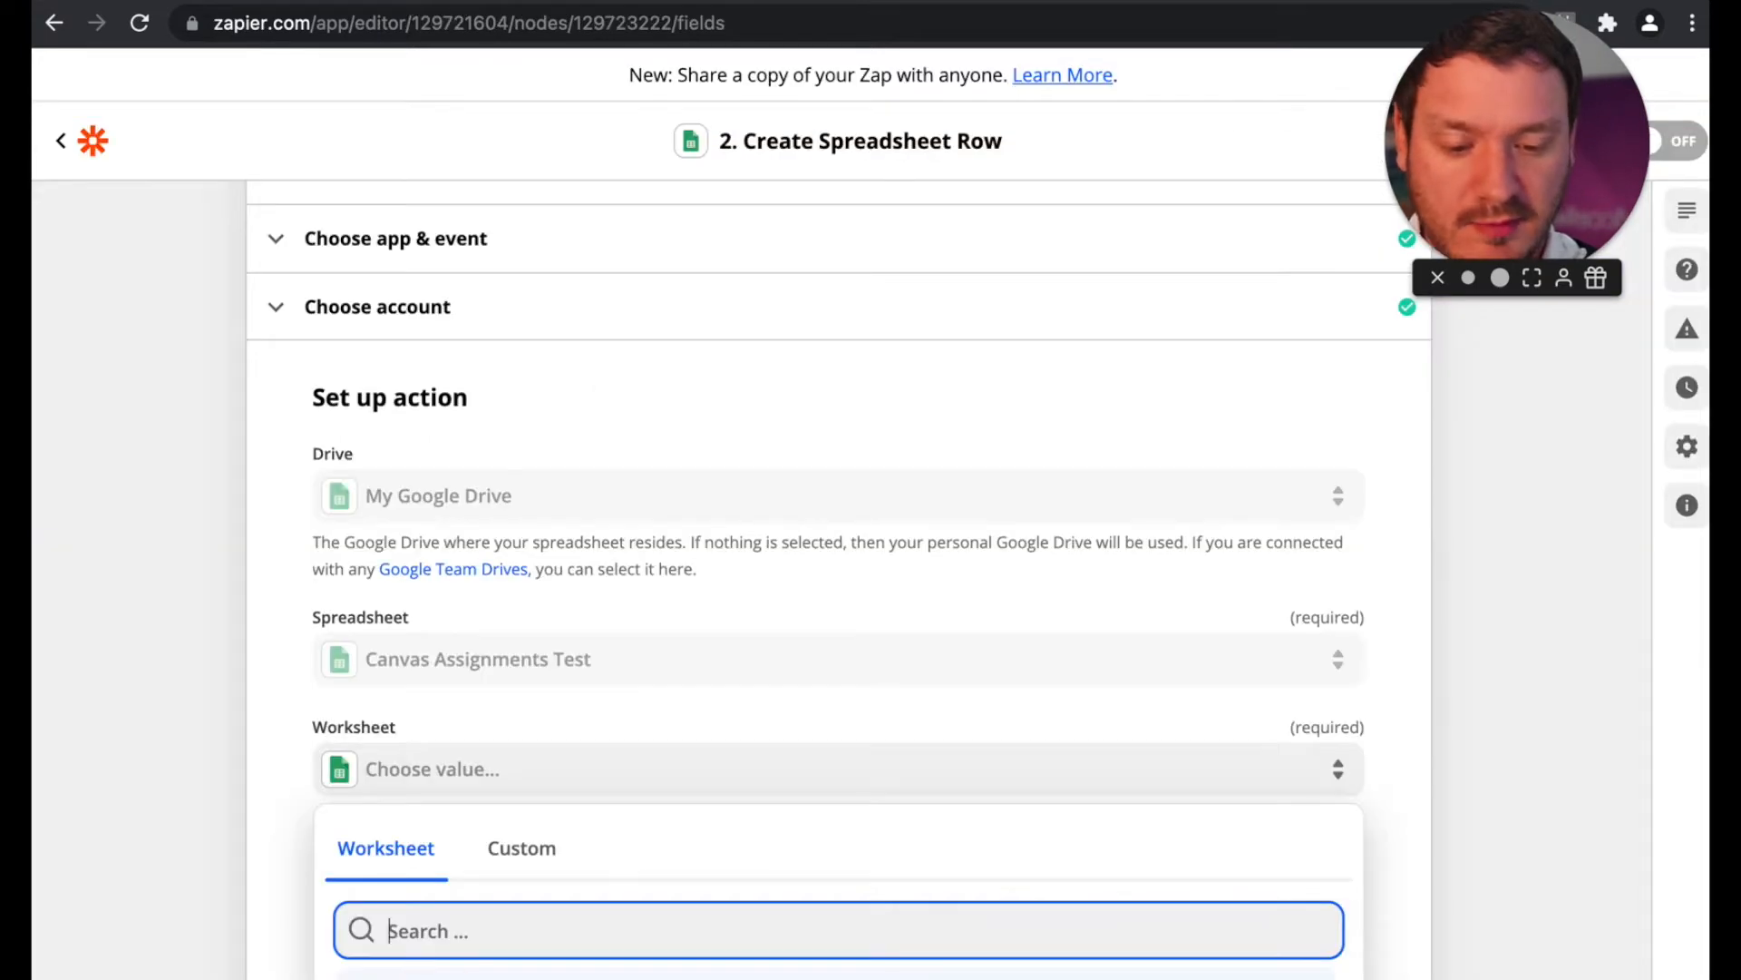
key(Return)
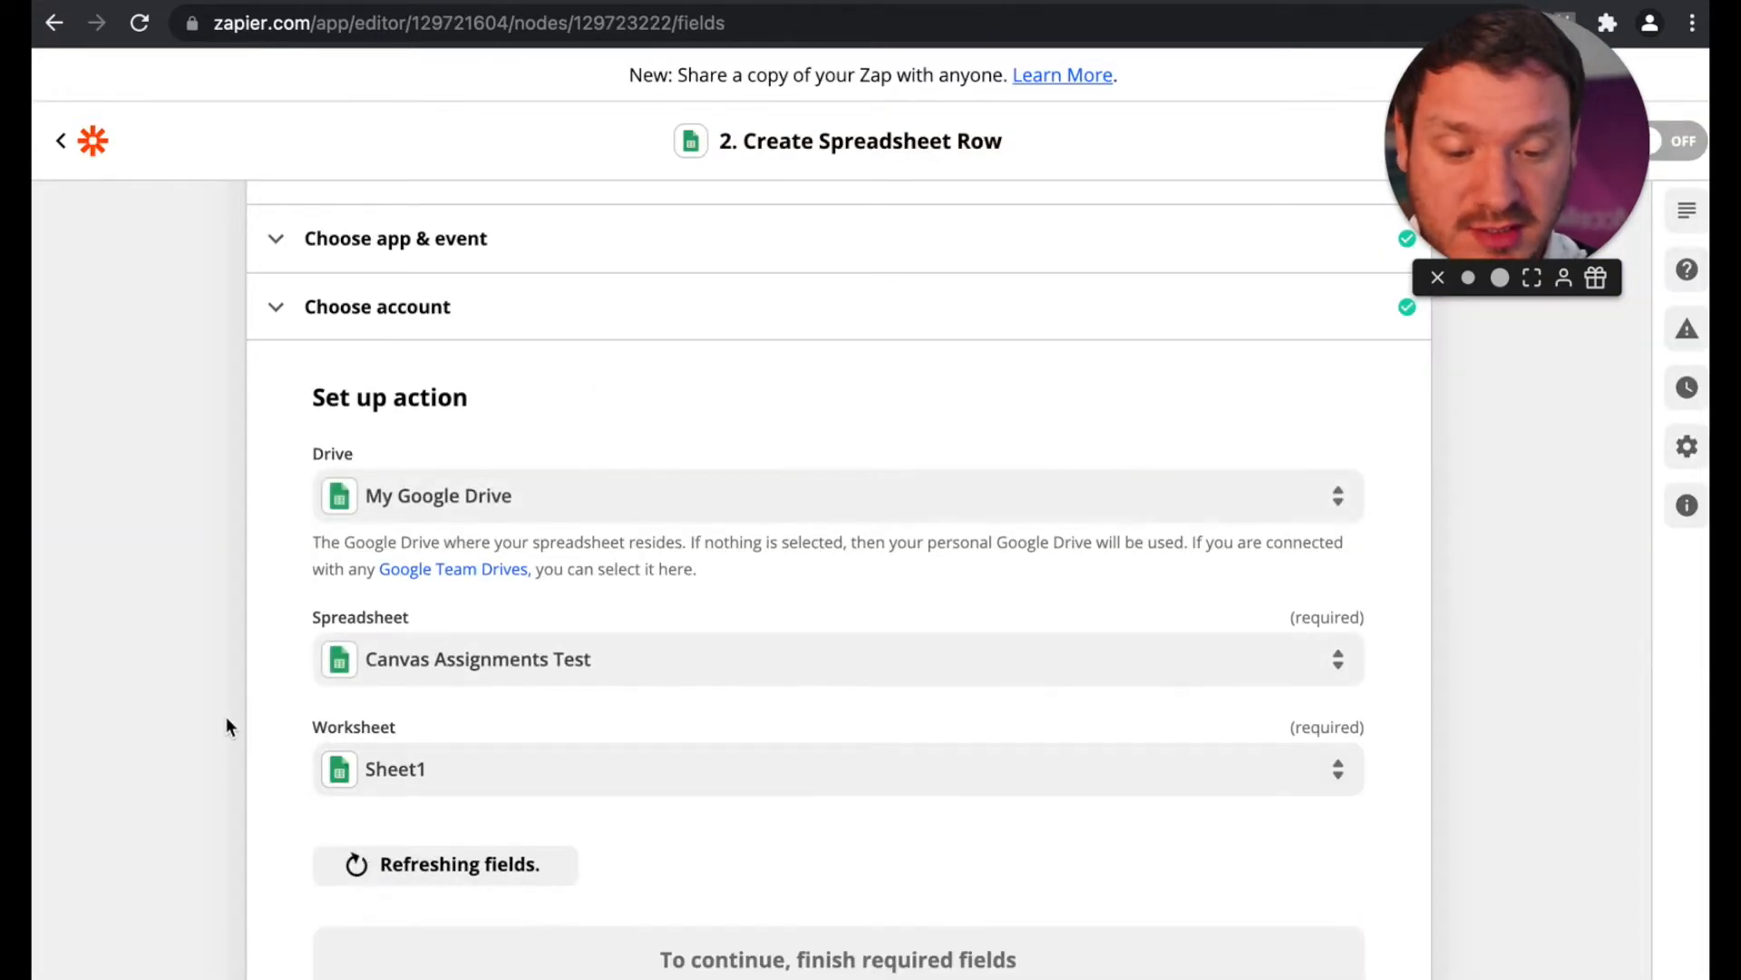
Step: Examine the row fields loaded for Sheet1, from Student to SpeedGrader, and compare them with the column headings in the Google Sheet
scroll(226, 718, down, 2)
scroll(225, 717, down, 4)
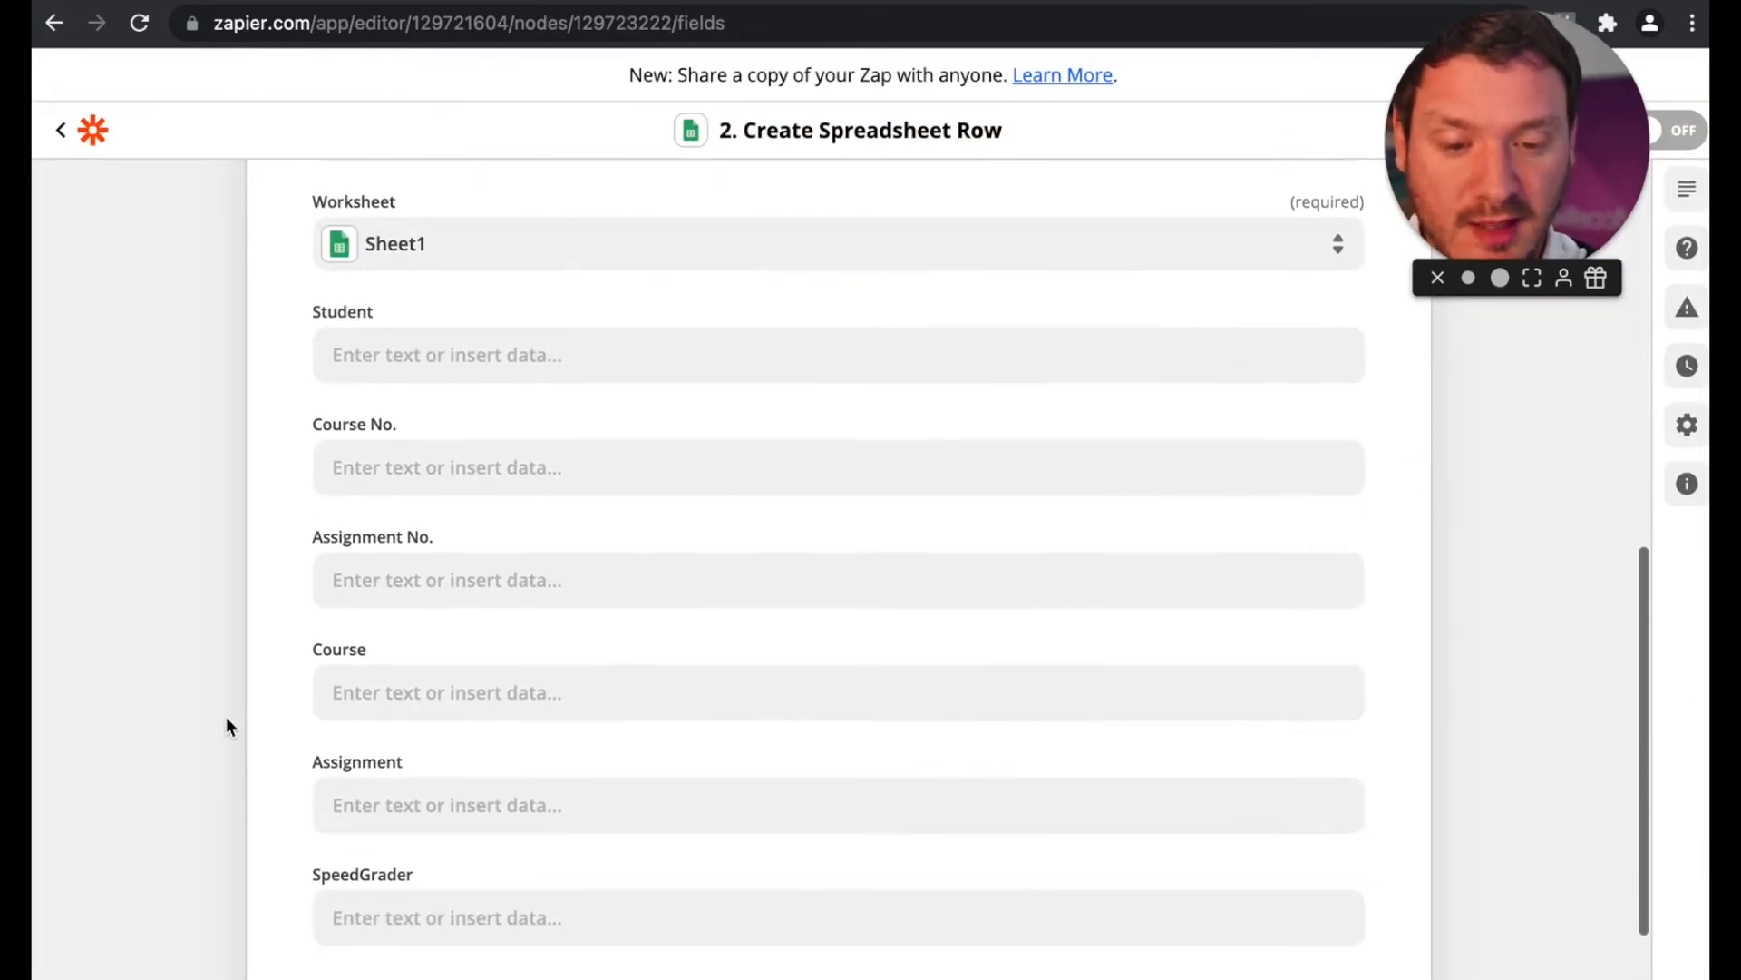
scroll(338, 331, up, 5)
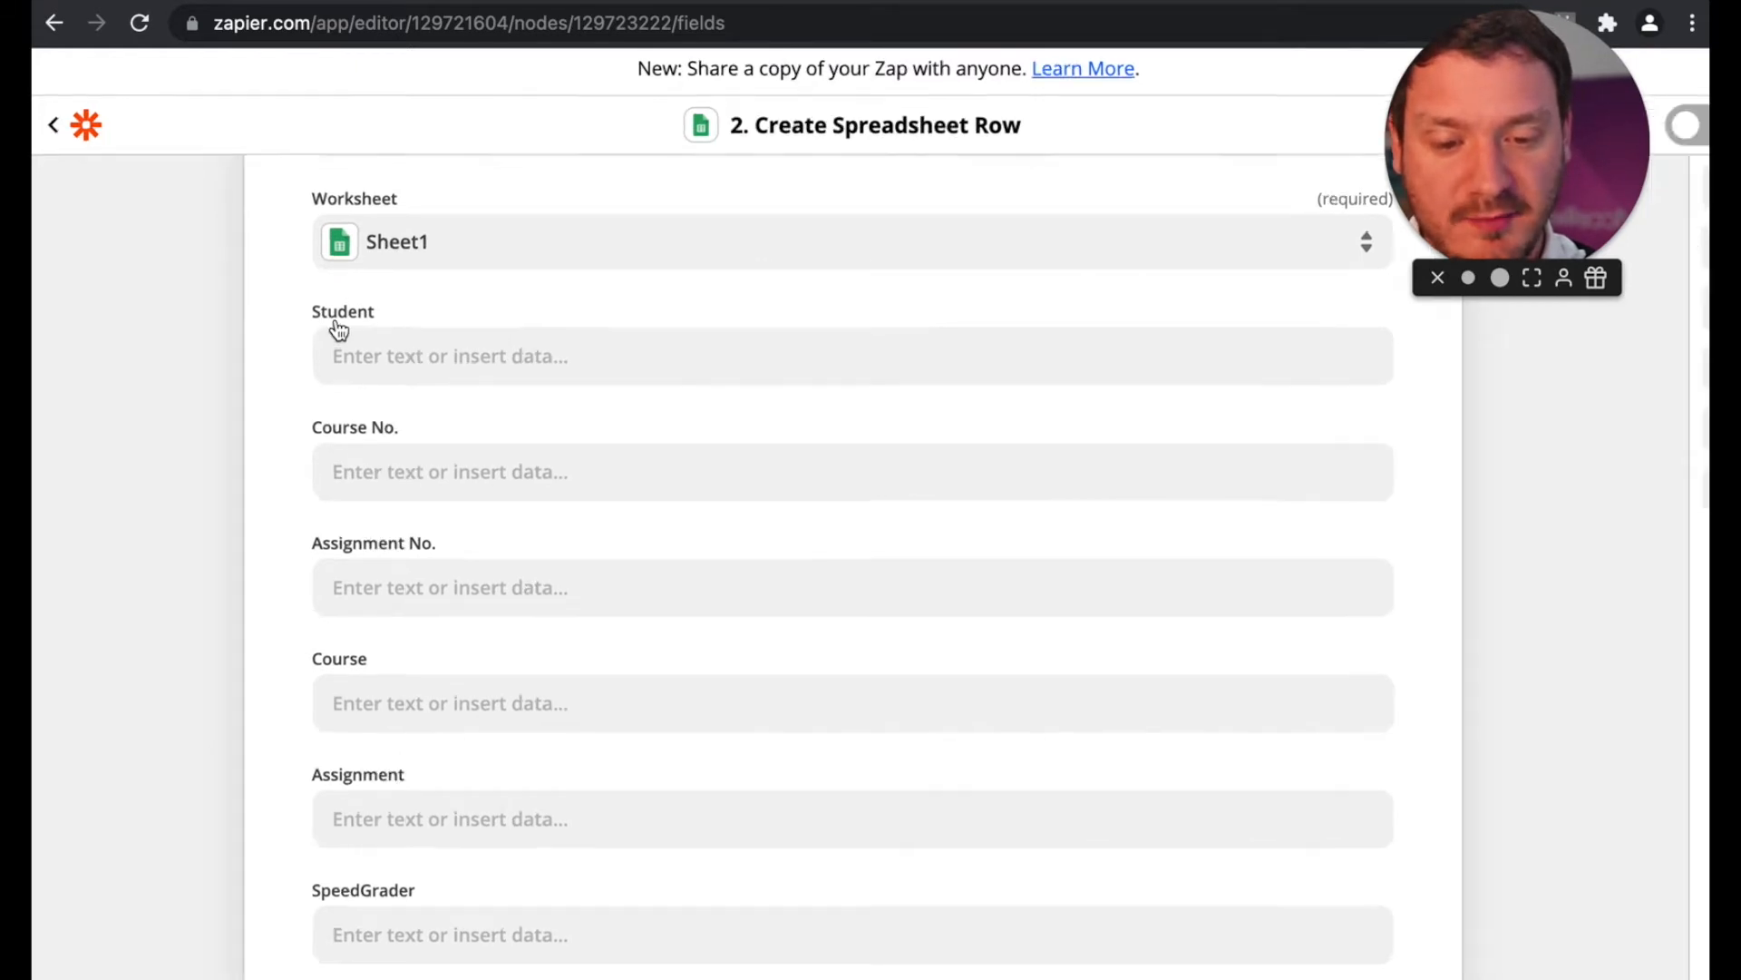
scroll(338, 330, up, 2)
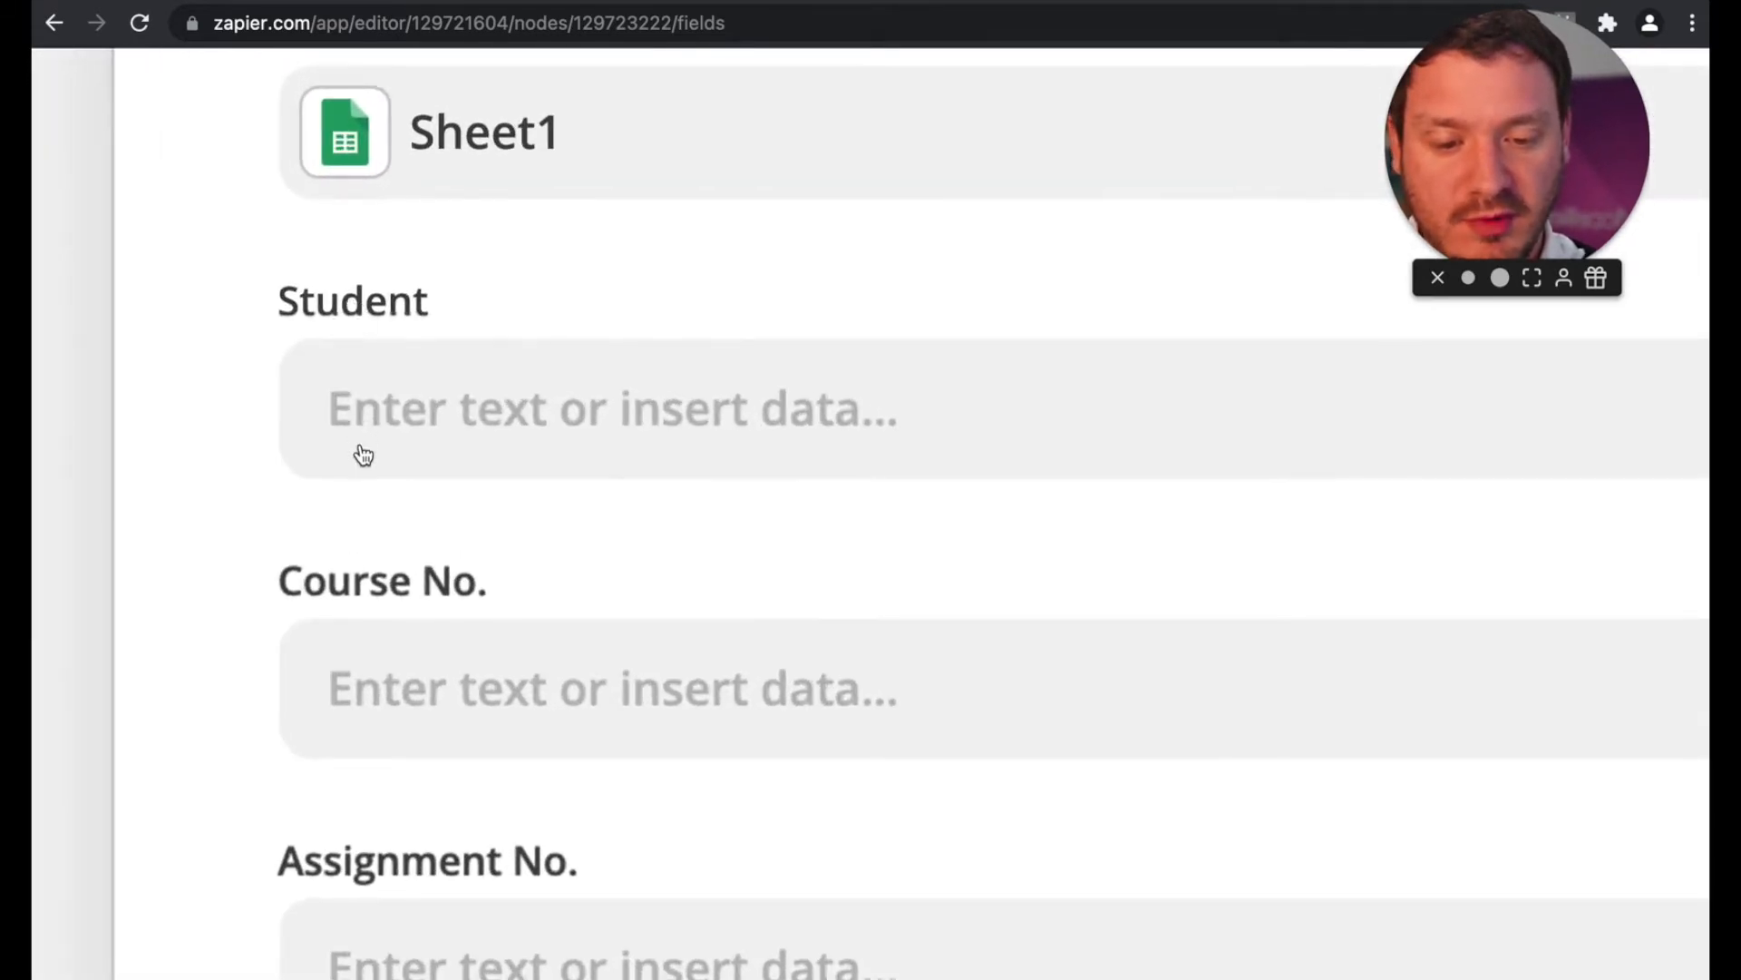
scroll(350, 601, down, 5)
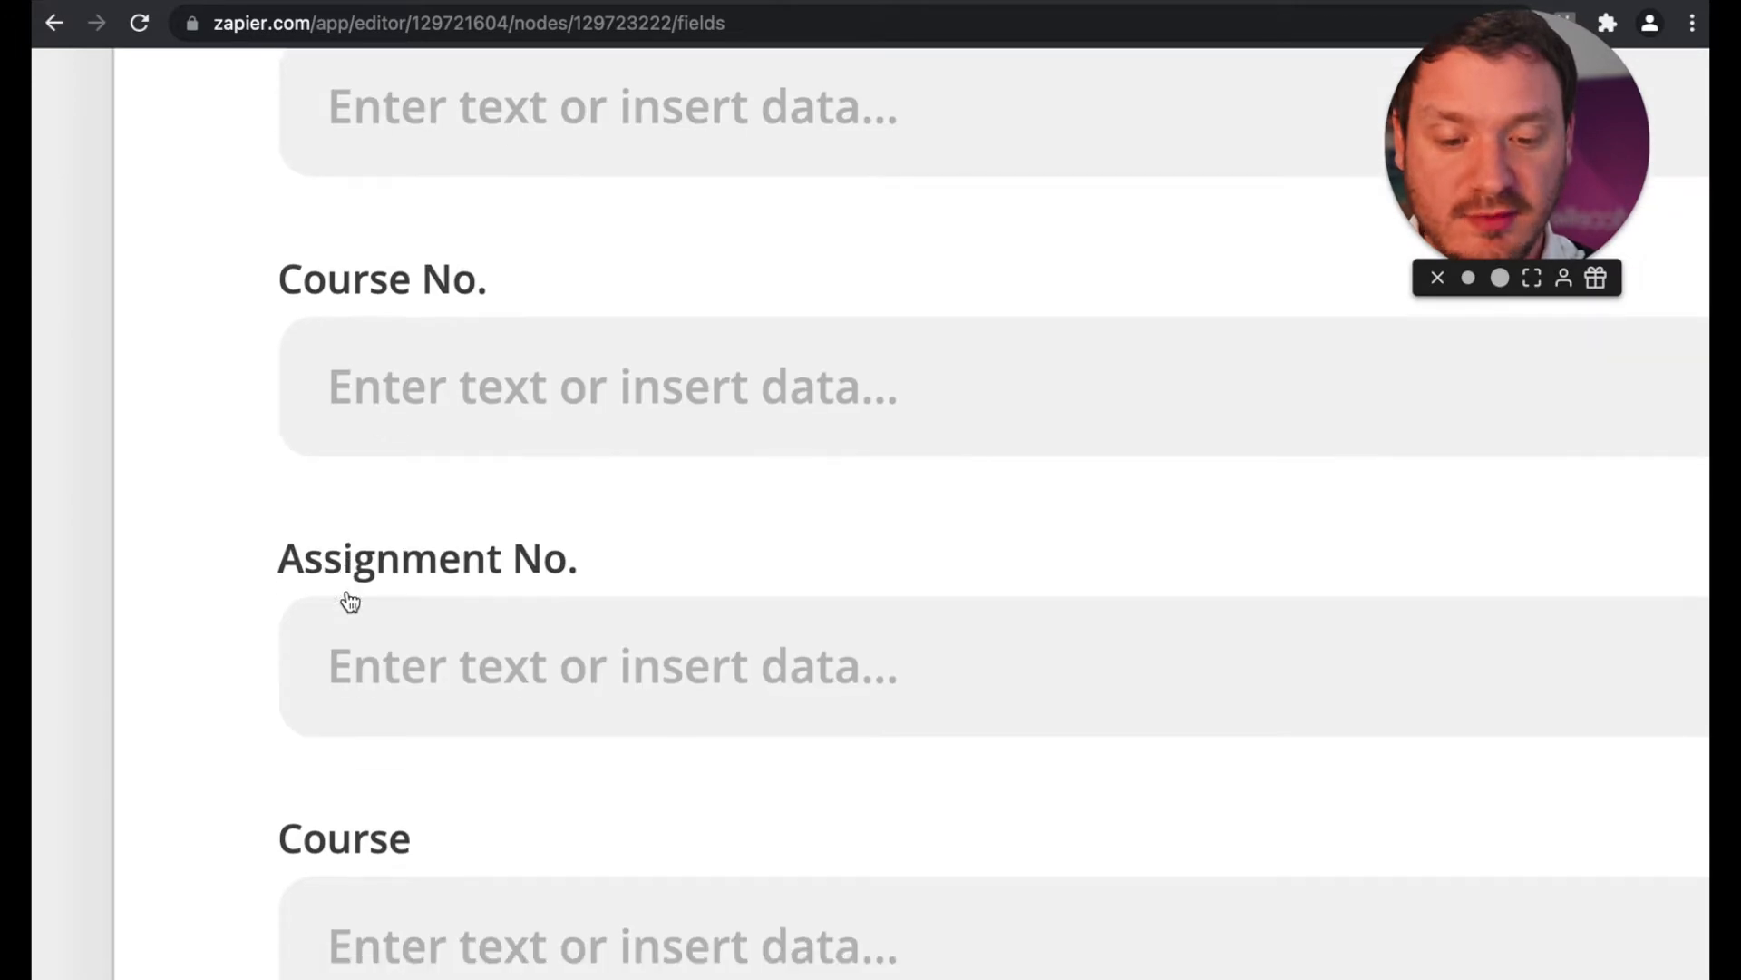
scroll(350, 601, down, 1)
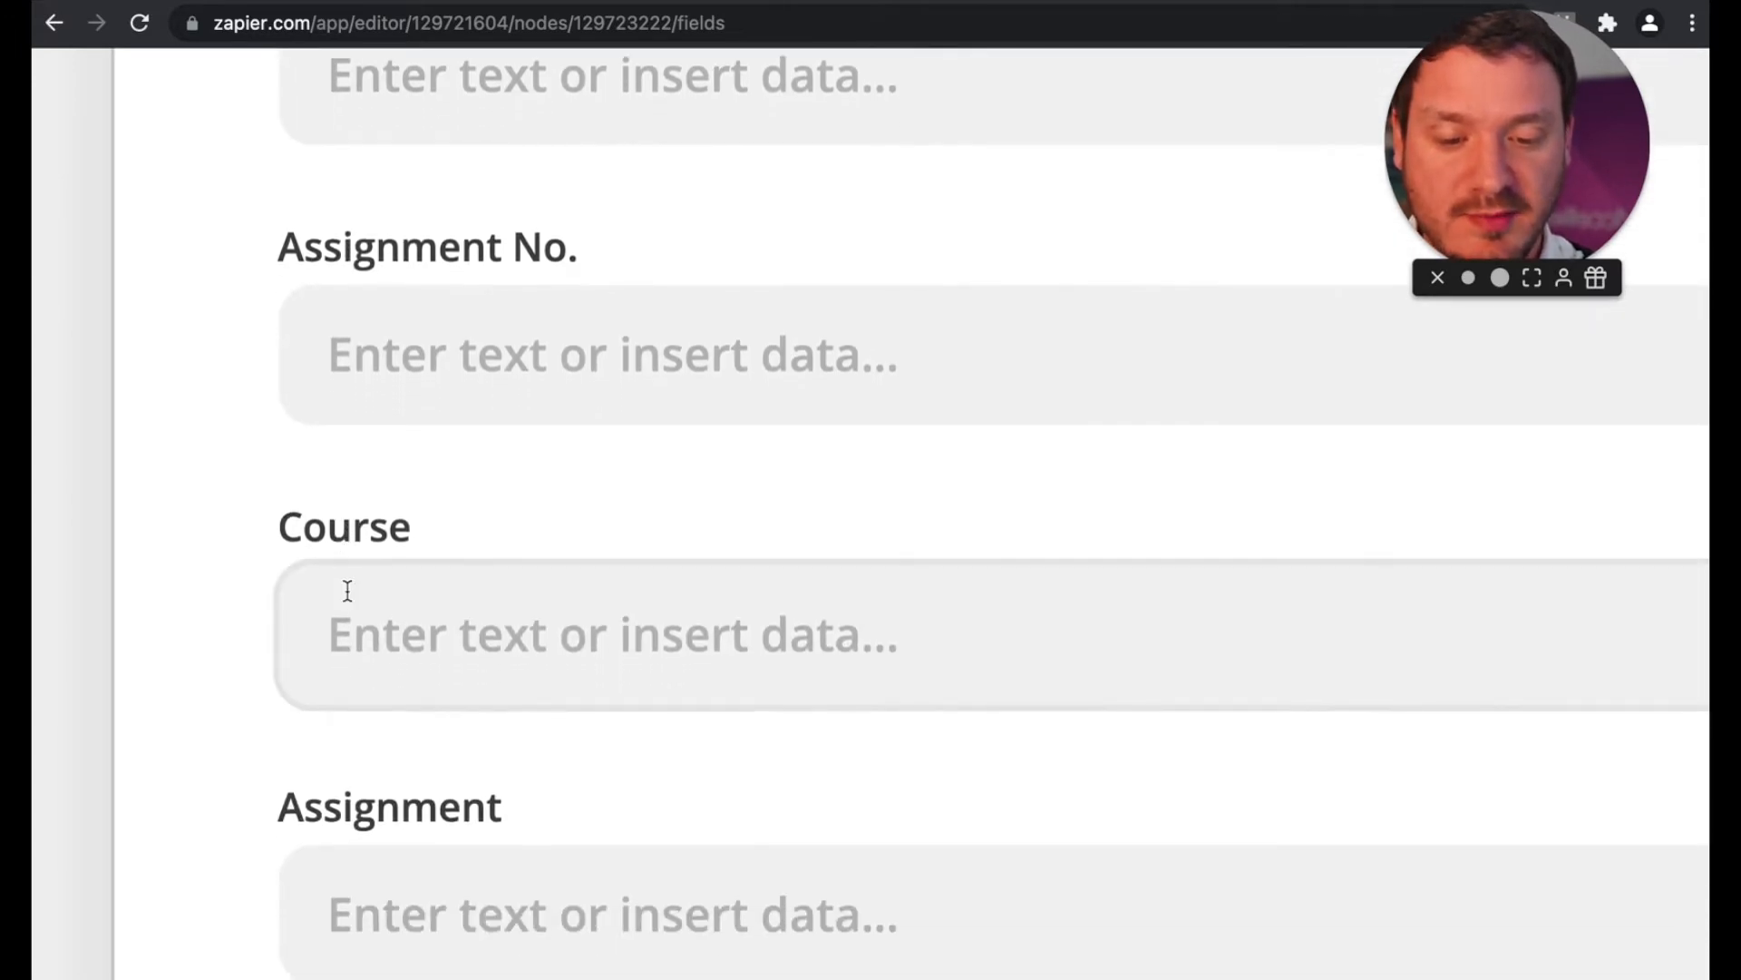
scroll(347, 592, down, 3)
scroll(347, 591, up, 3)
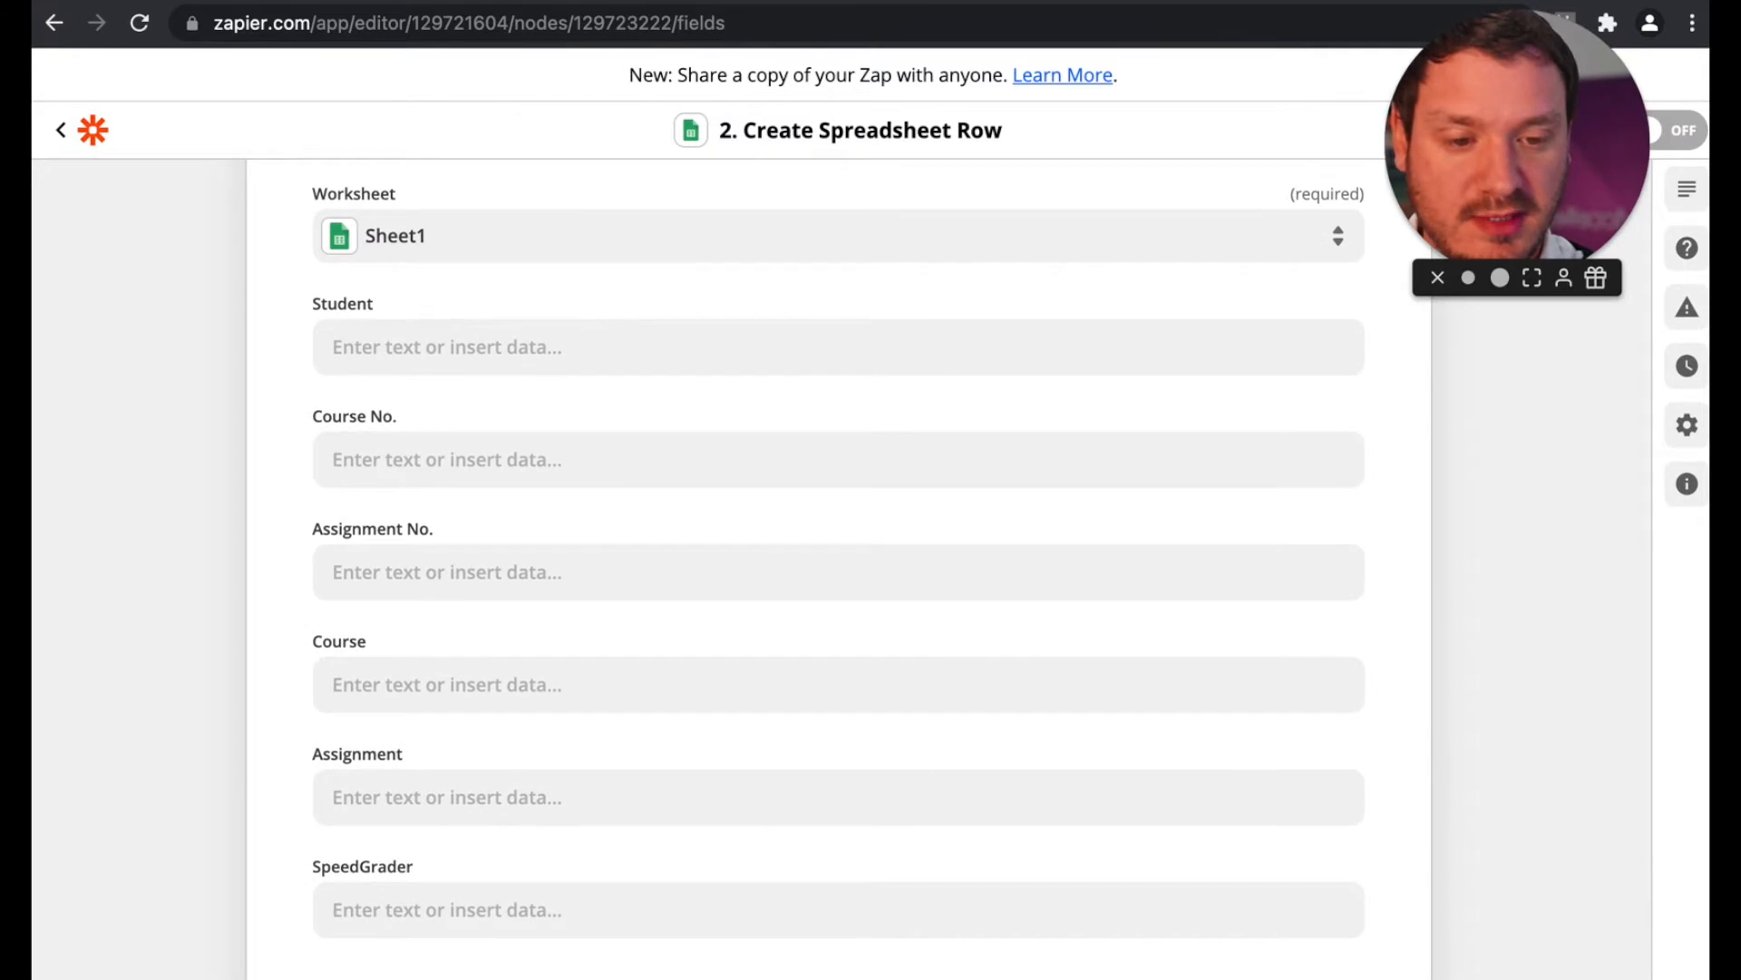
click(893, 0)
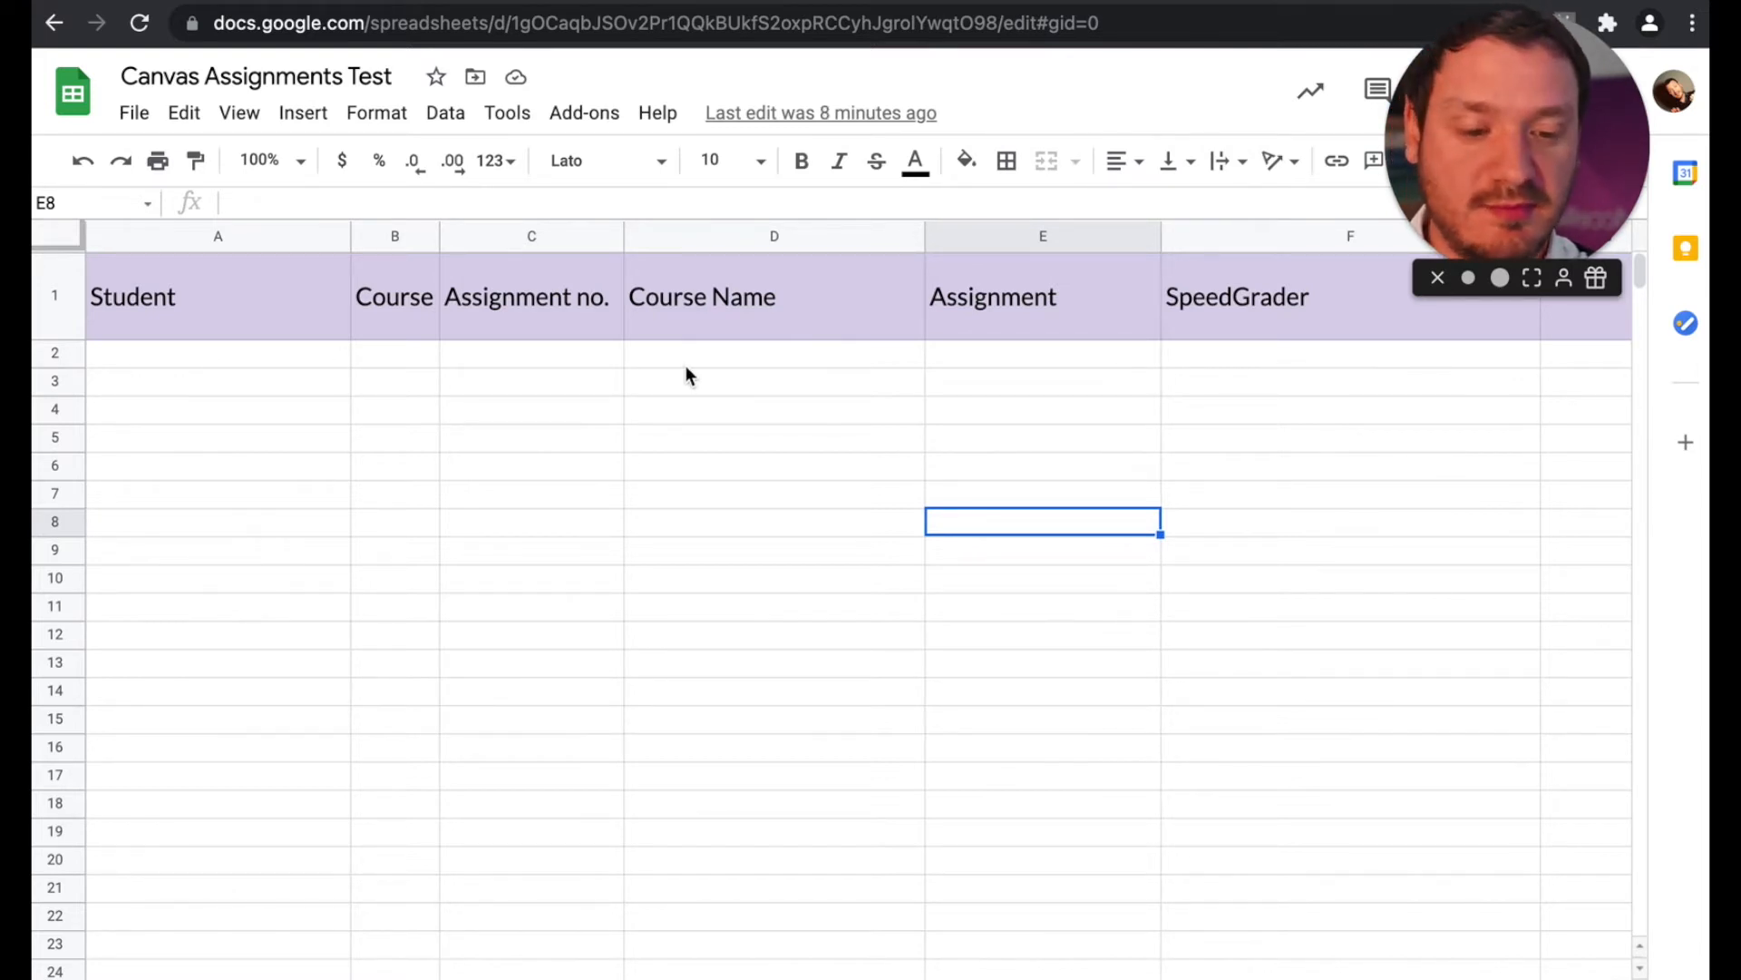
click(626, 1)
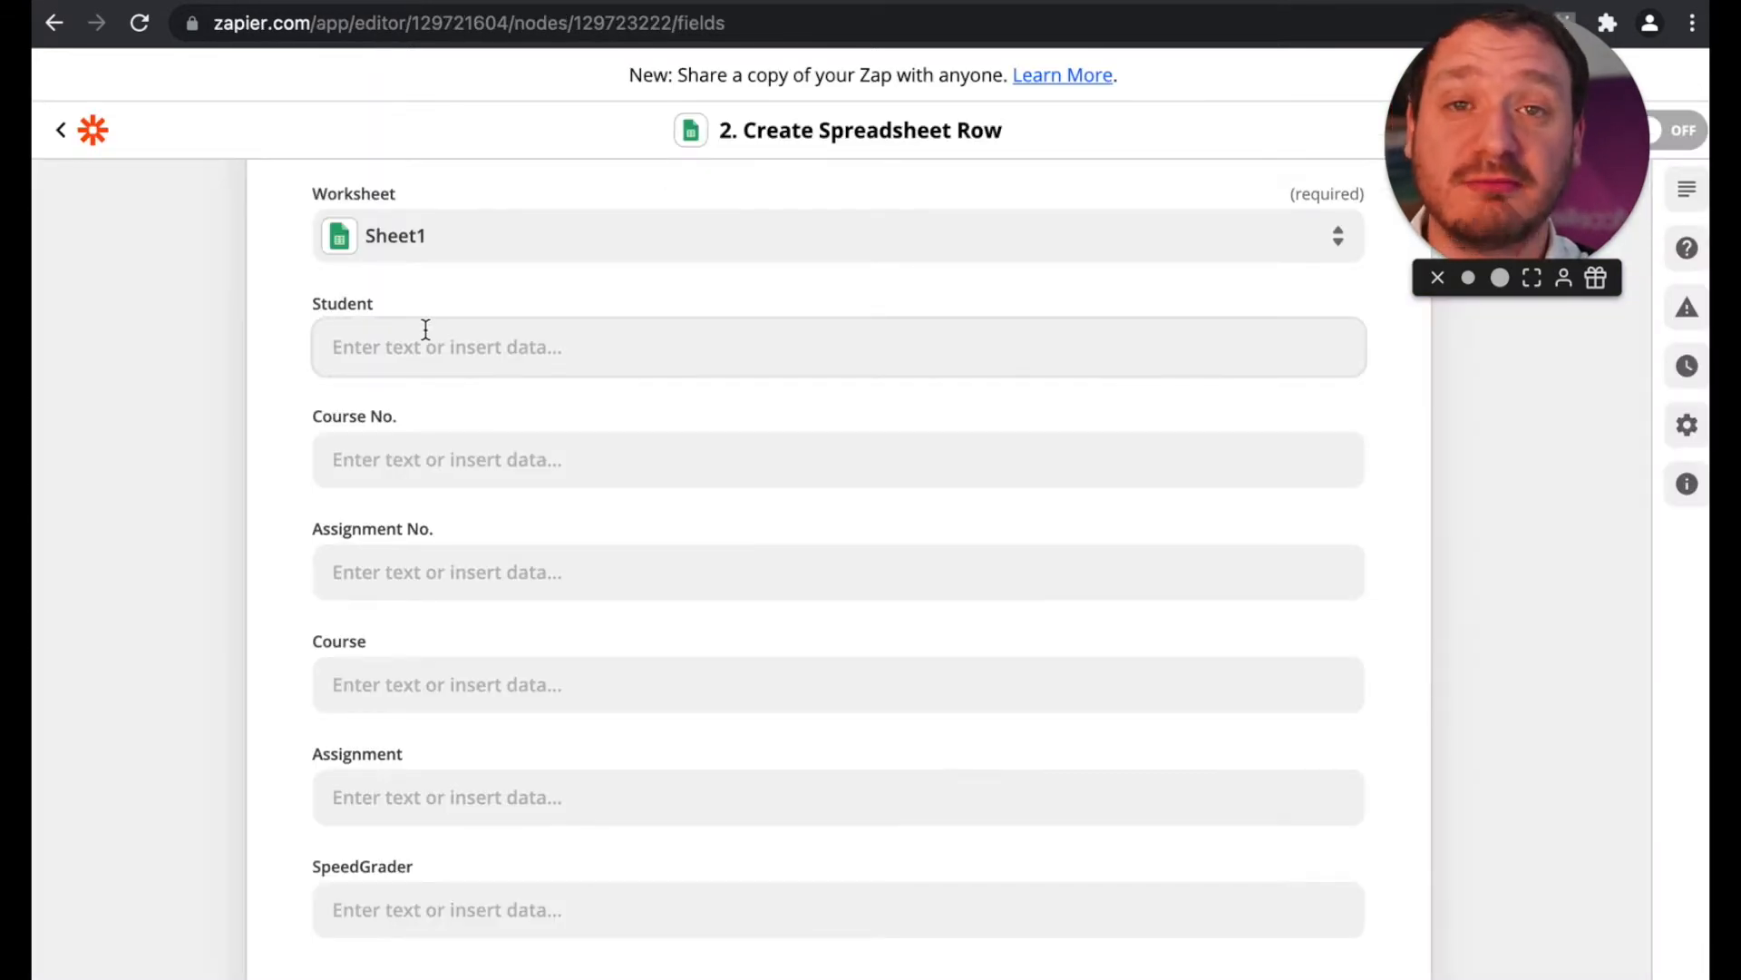
Step: Map the Student field to the Details User Name value from the New Submissions trigger
click(425, 328)
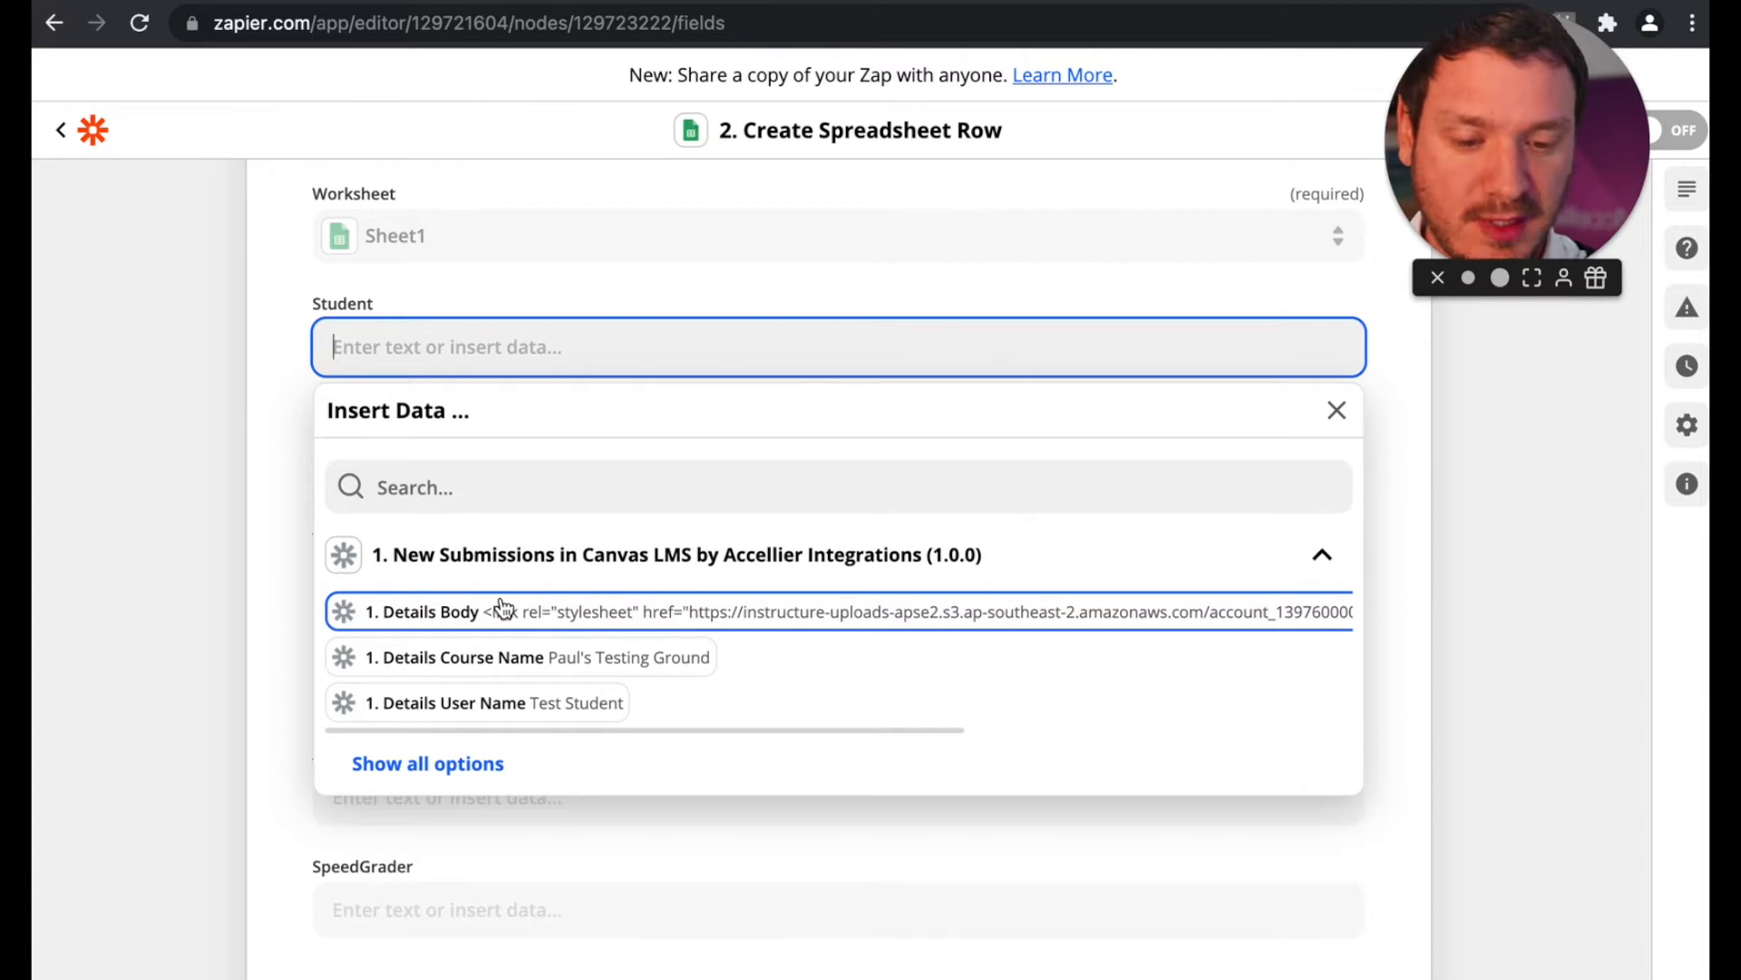
scroll(494, 651, down, 1)
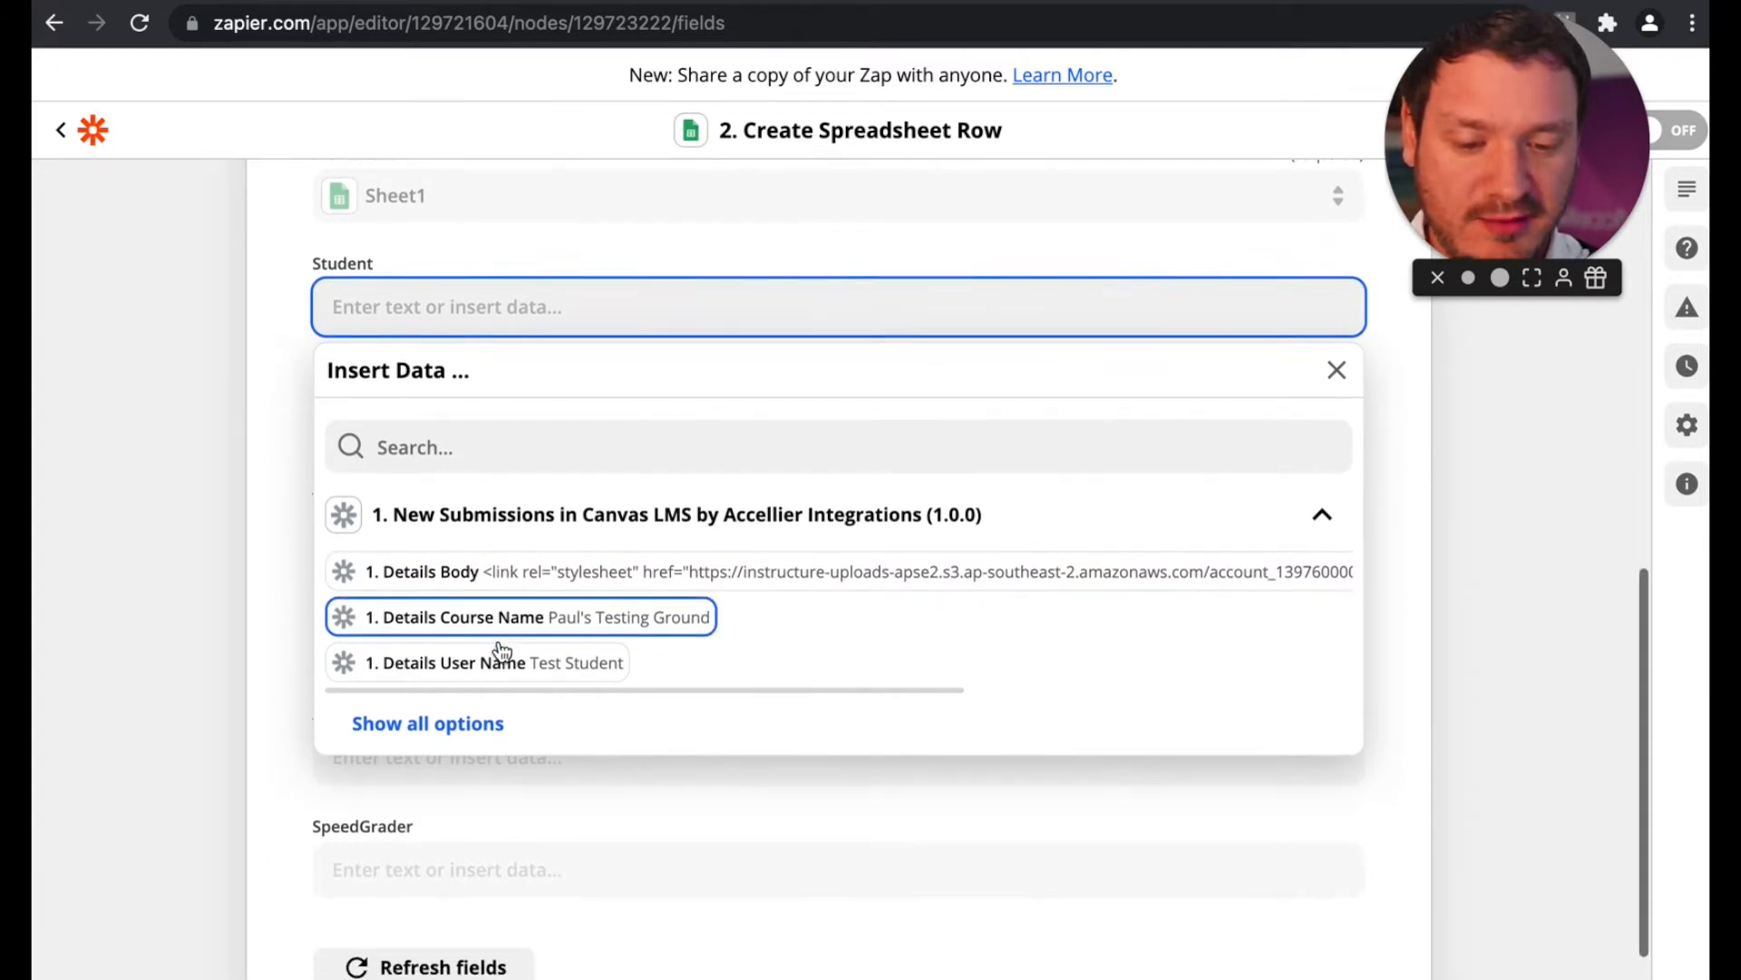
scroll(472, 638, up, 5)
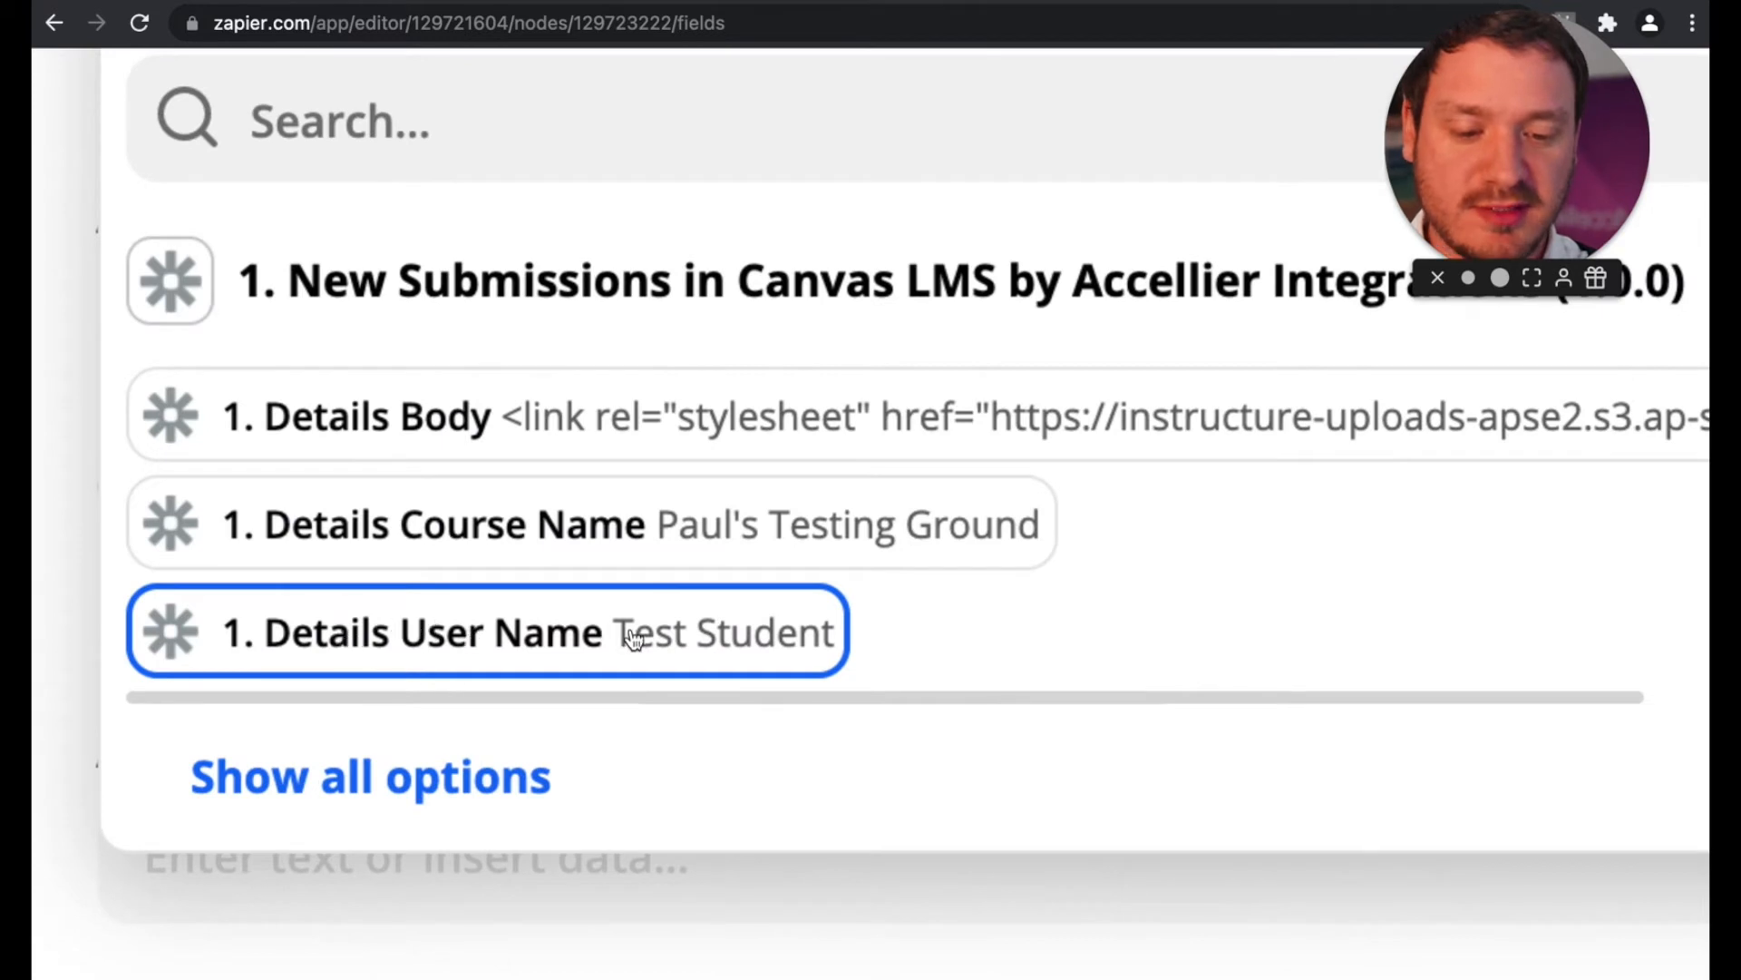
click(752, 640)
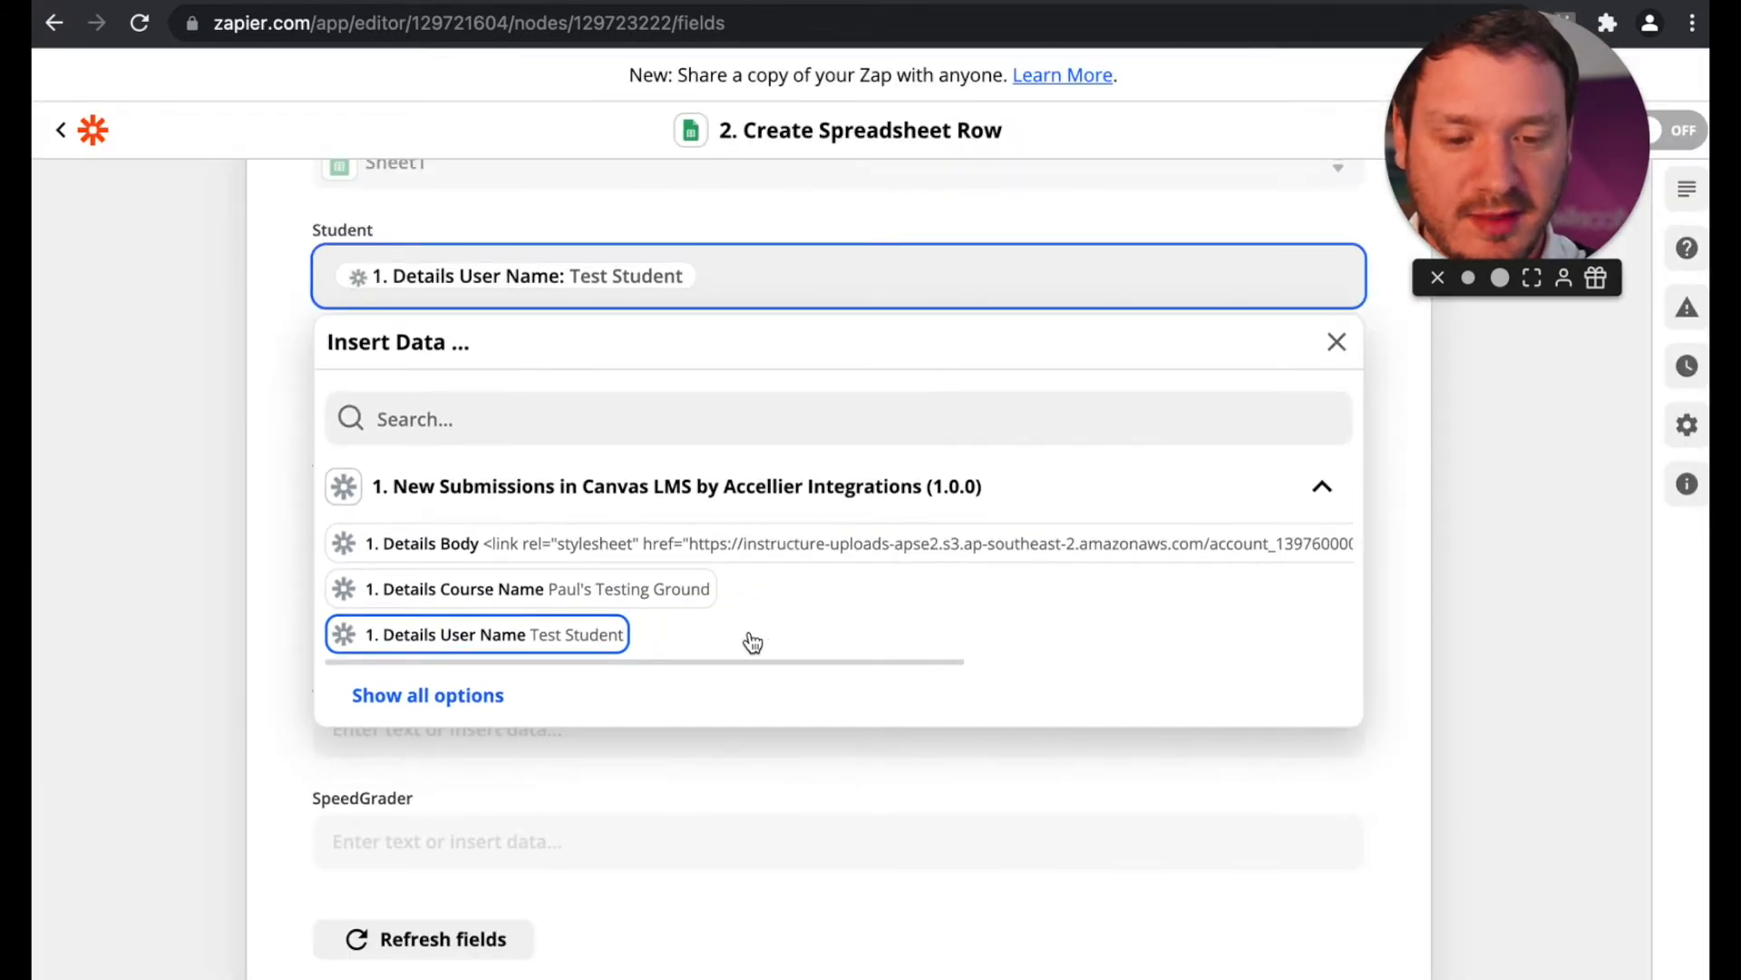
click(766, 281)
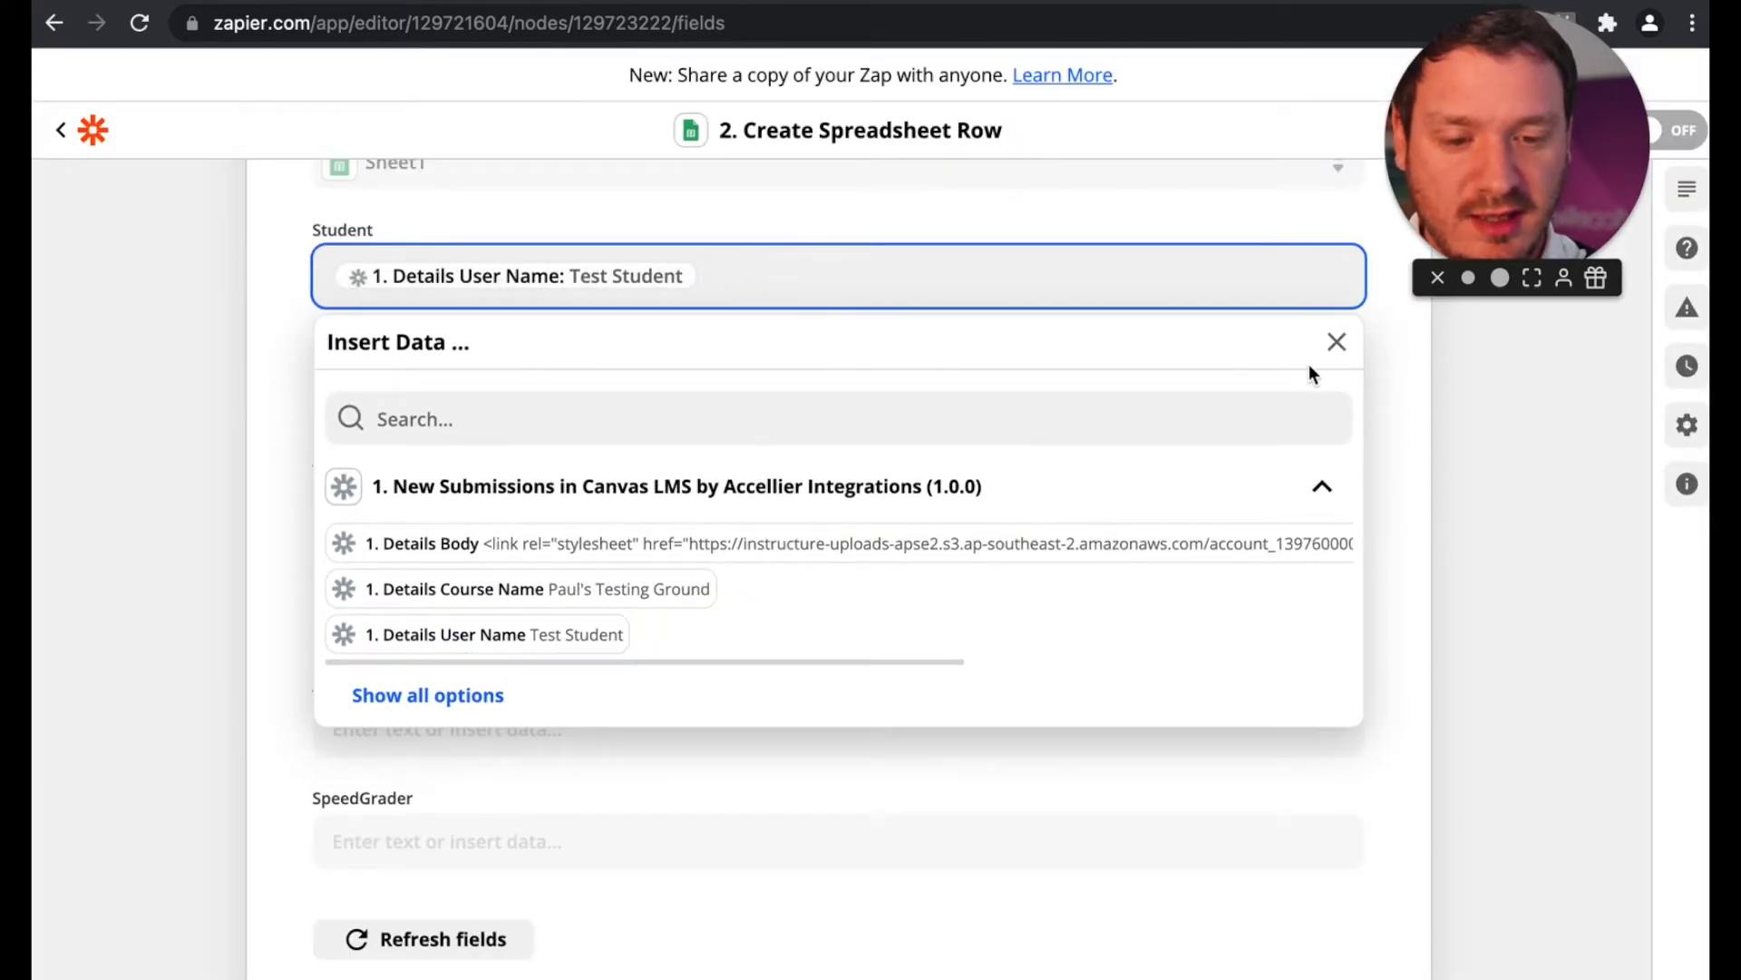
click(1337, 341)
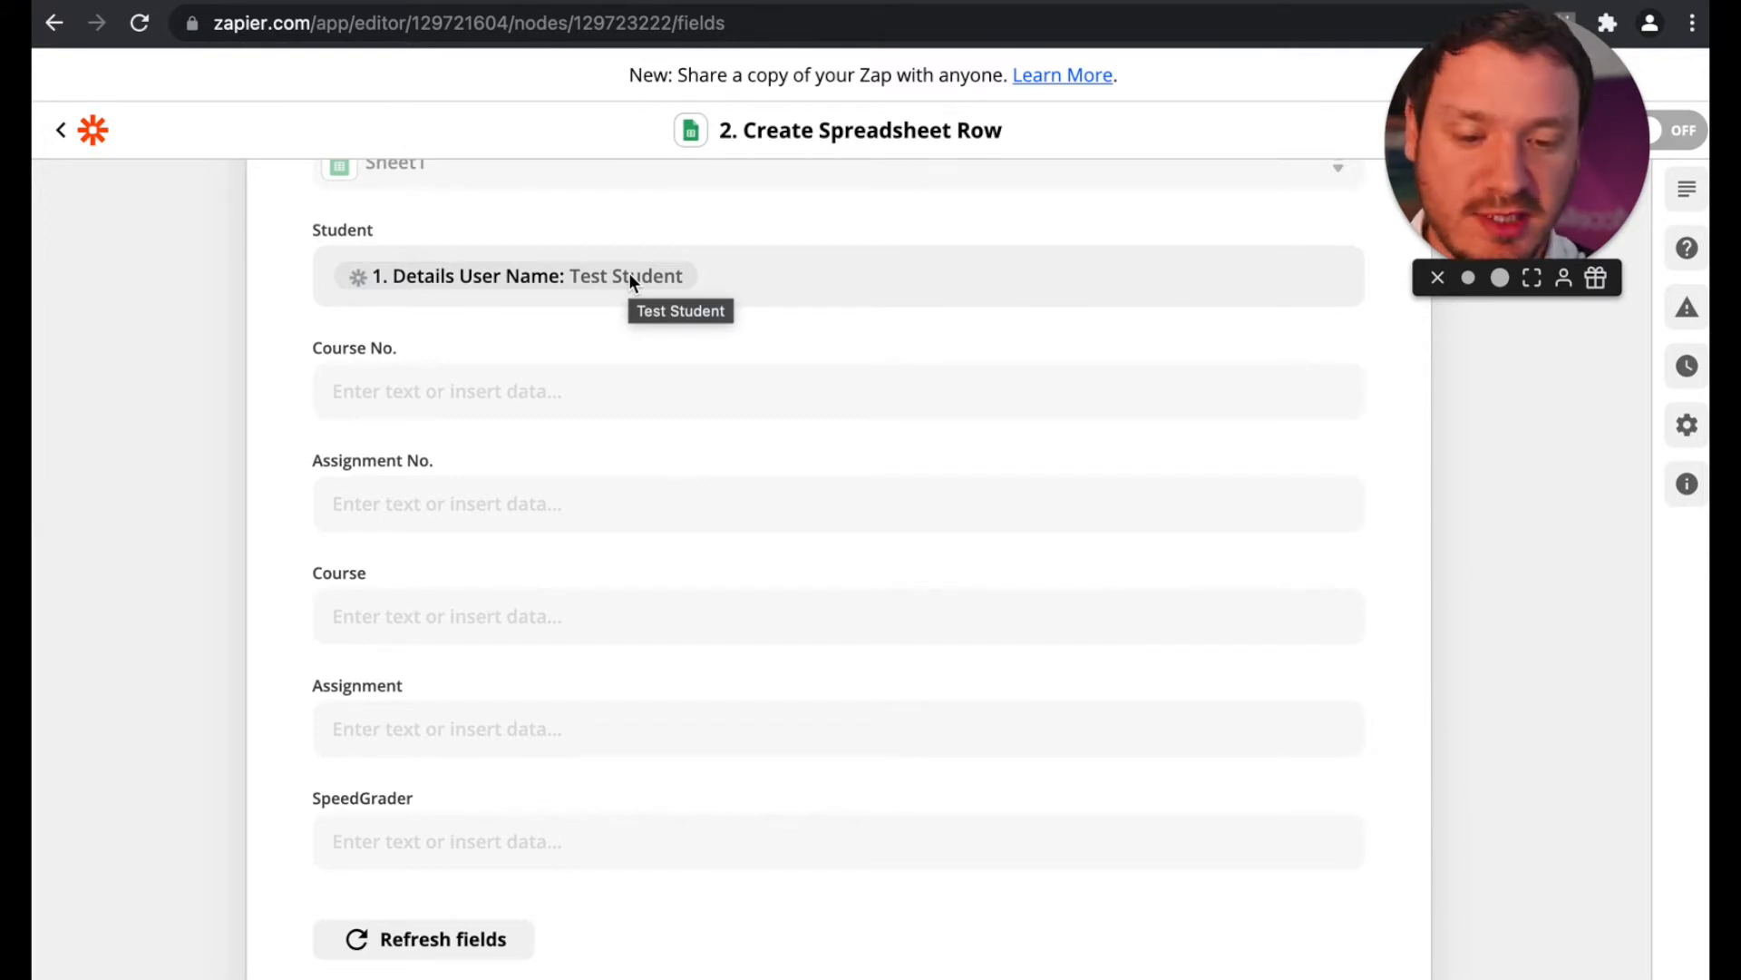
Step: Search the trigger data for "course id" and map the Course No. field to Details Course ID
click(510, 381)
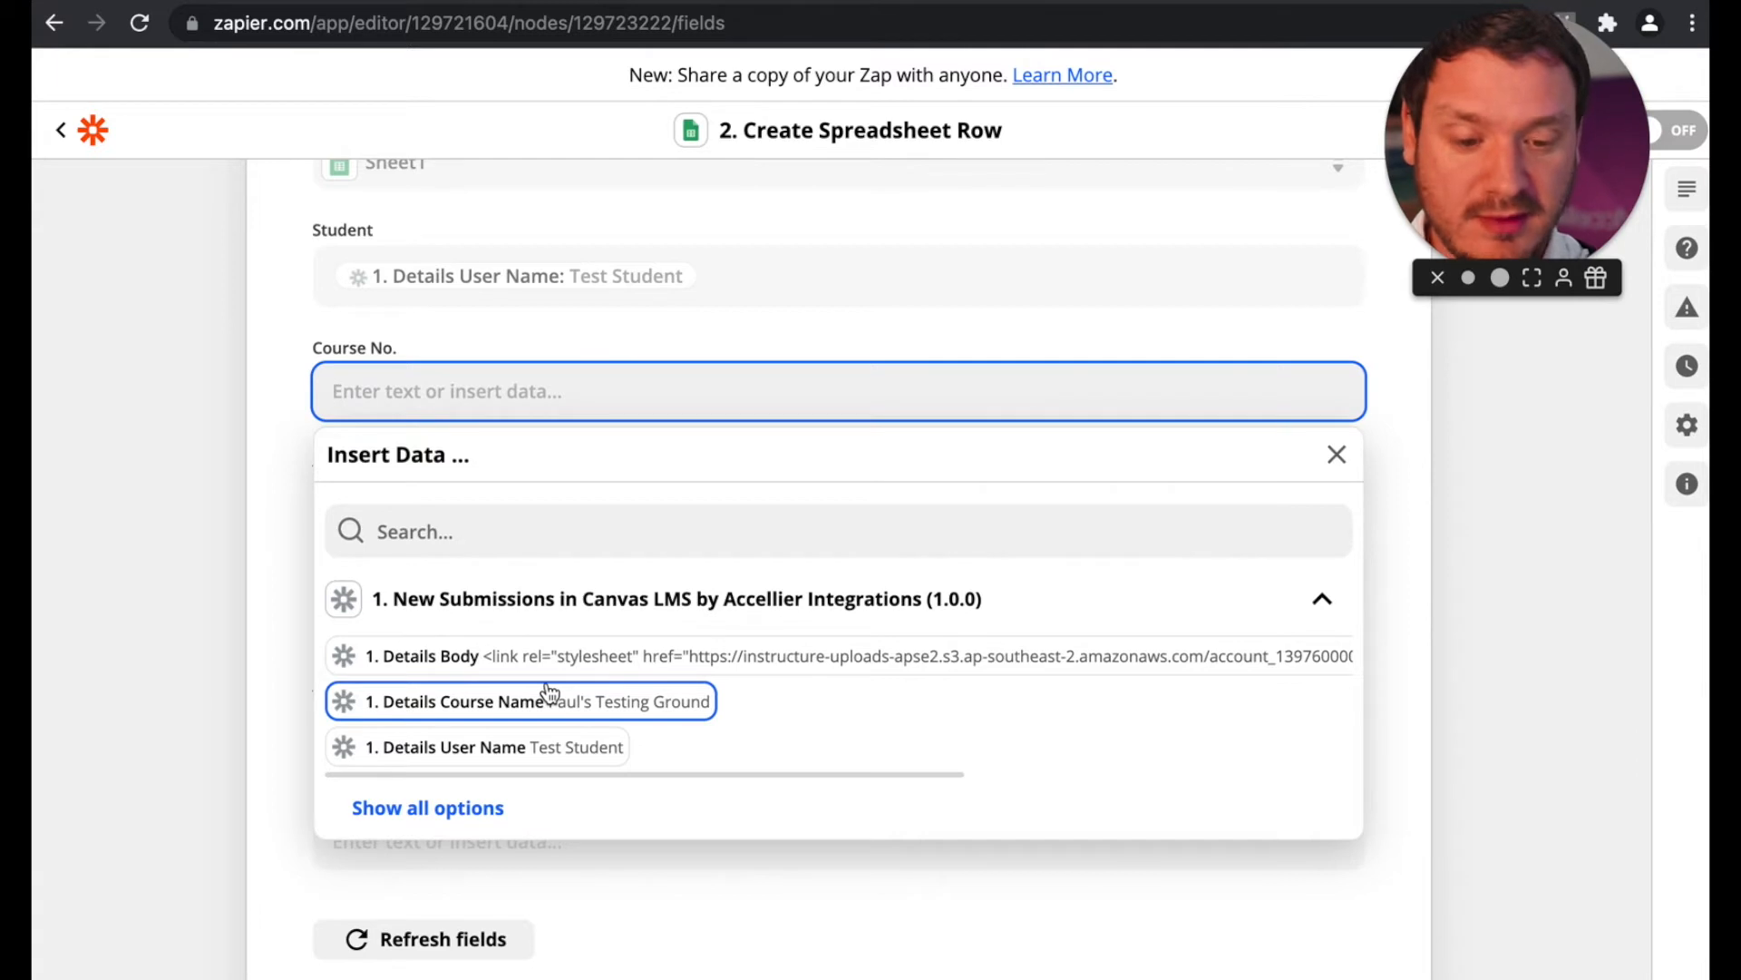
text(id)
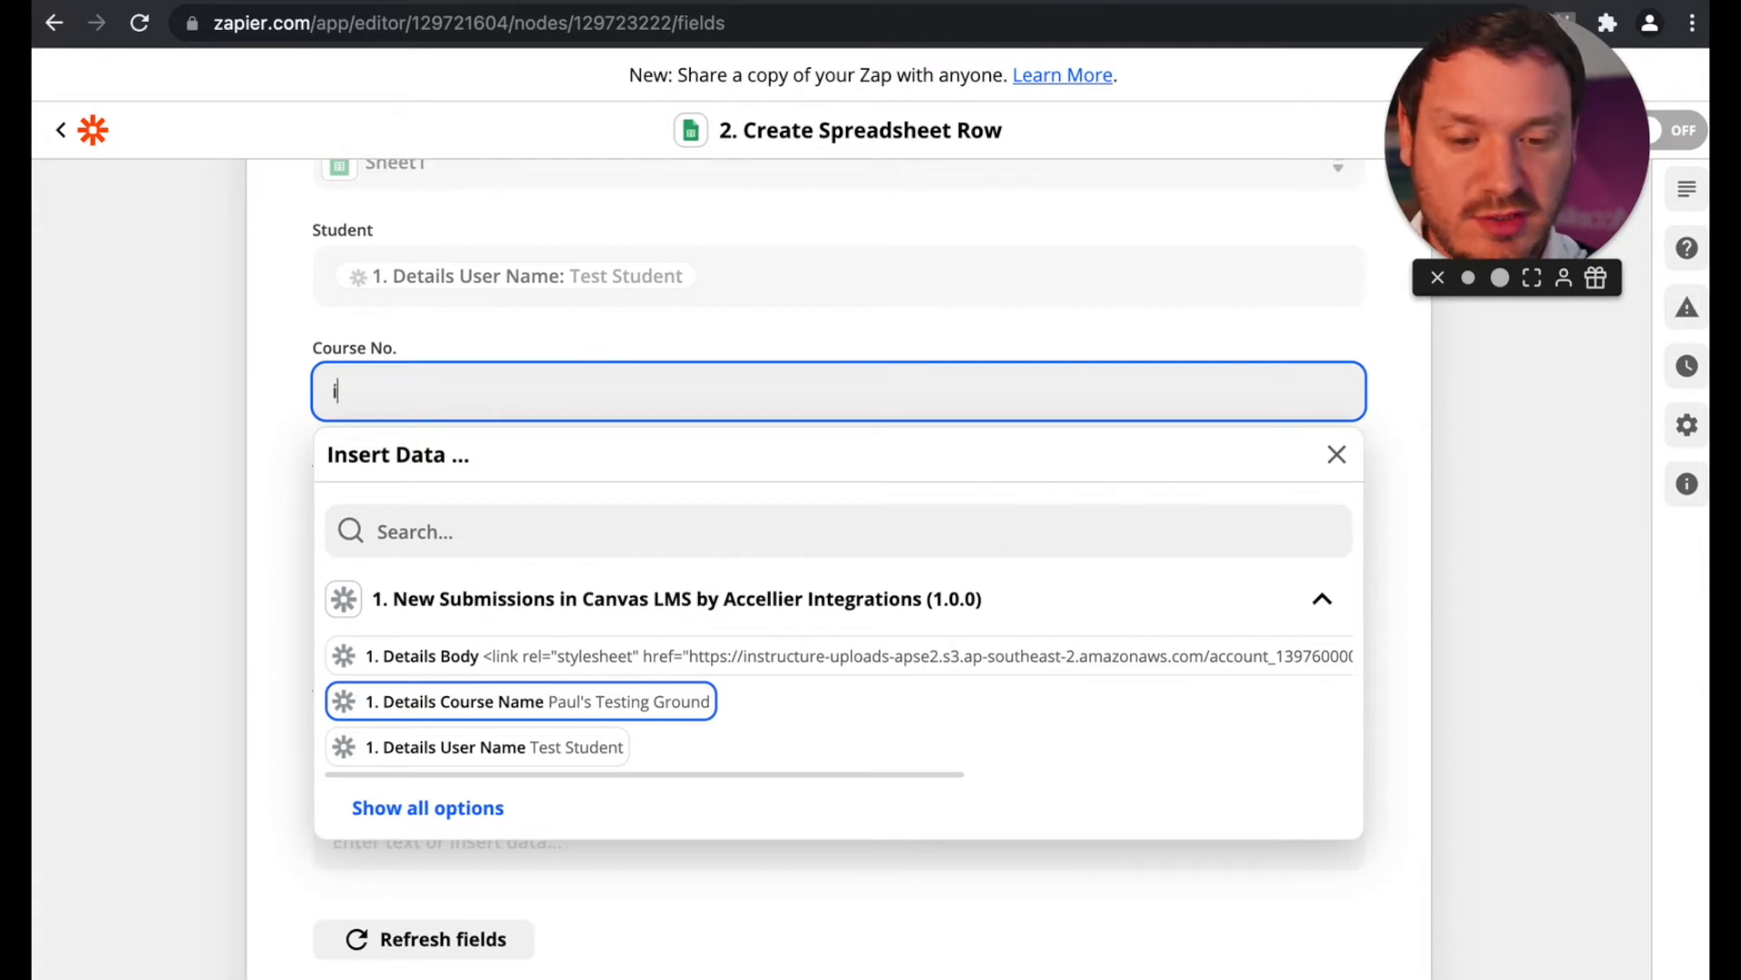
key(BackSpace)
key(BackSpace)
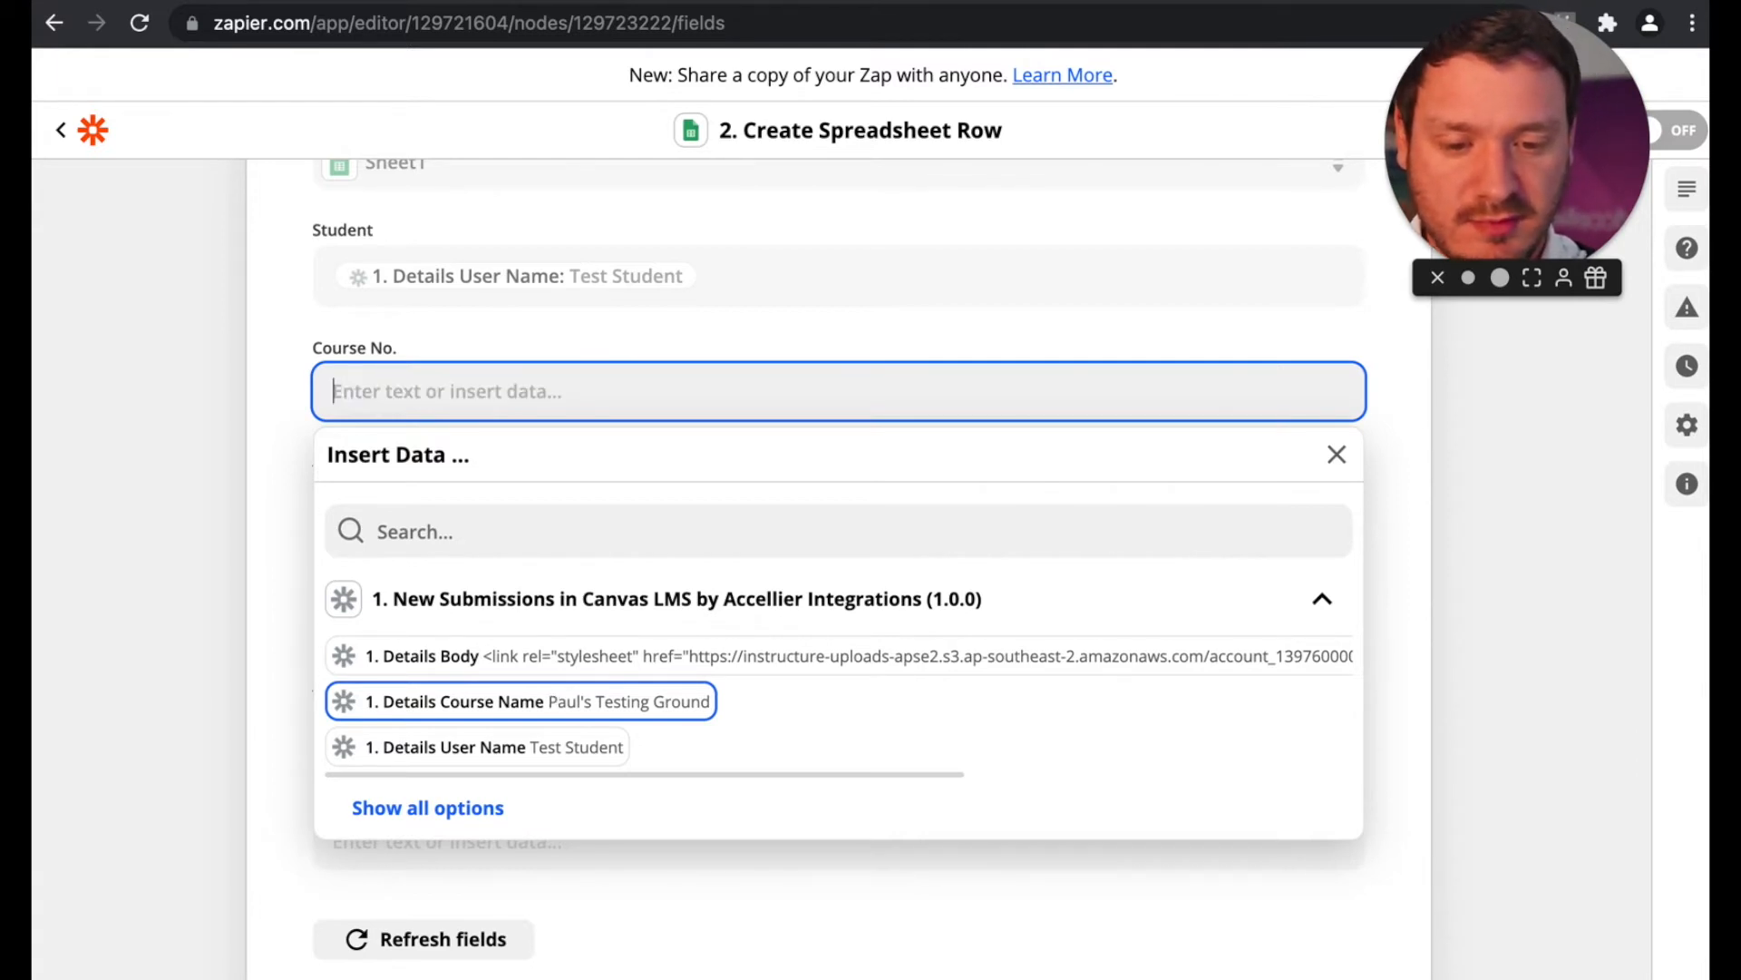
click(554, 526)
text(id)
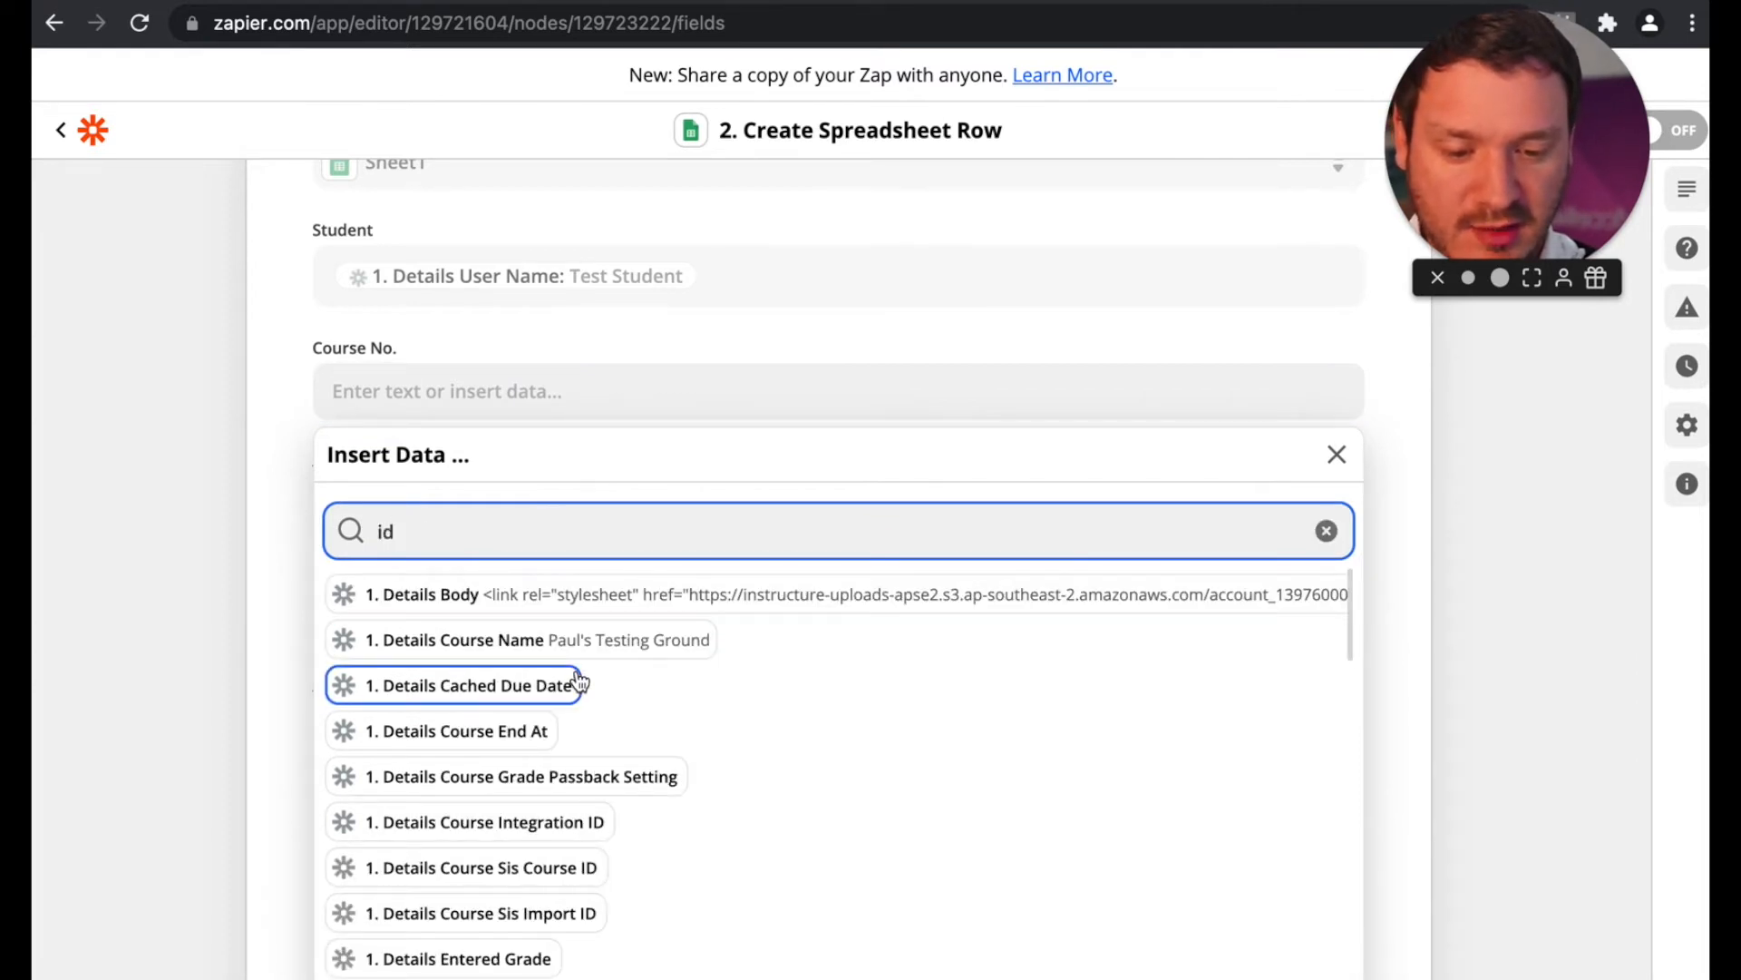
scroll(581, 682, down, 15)
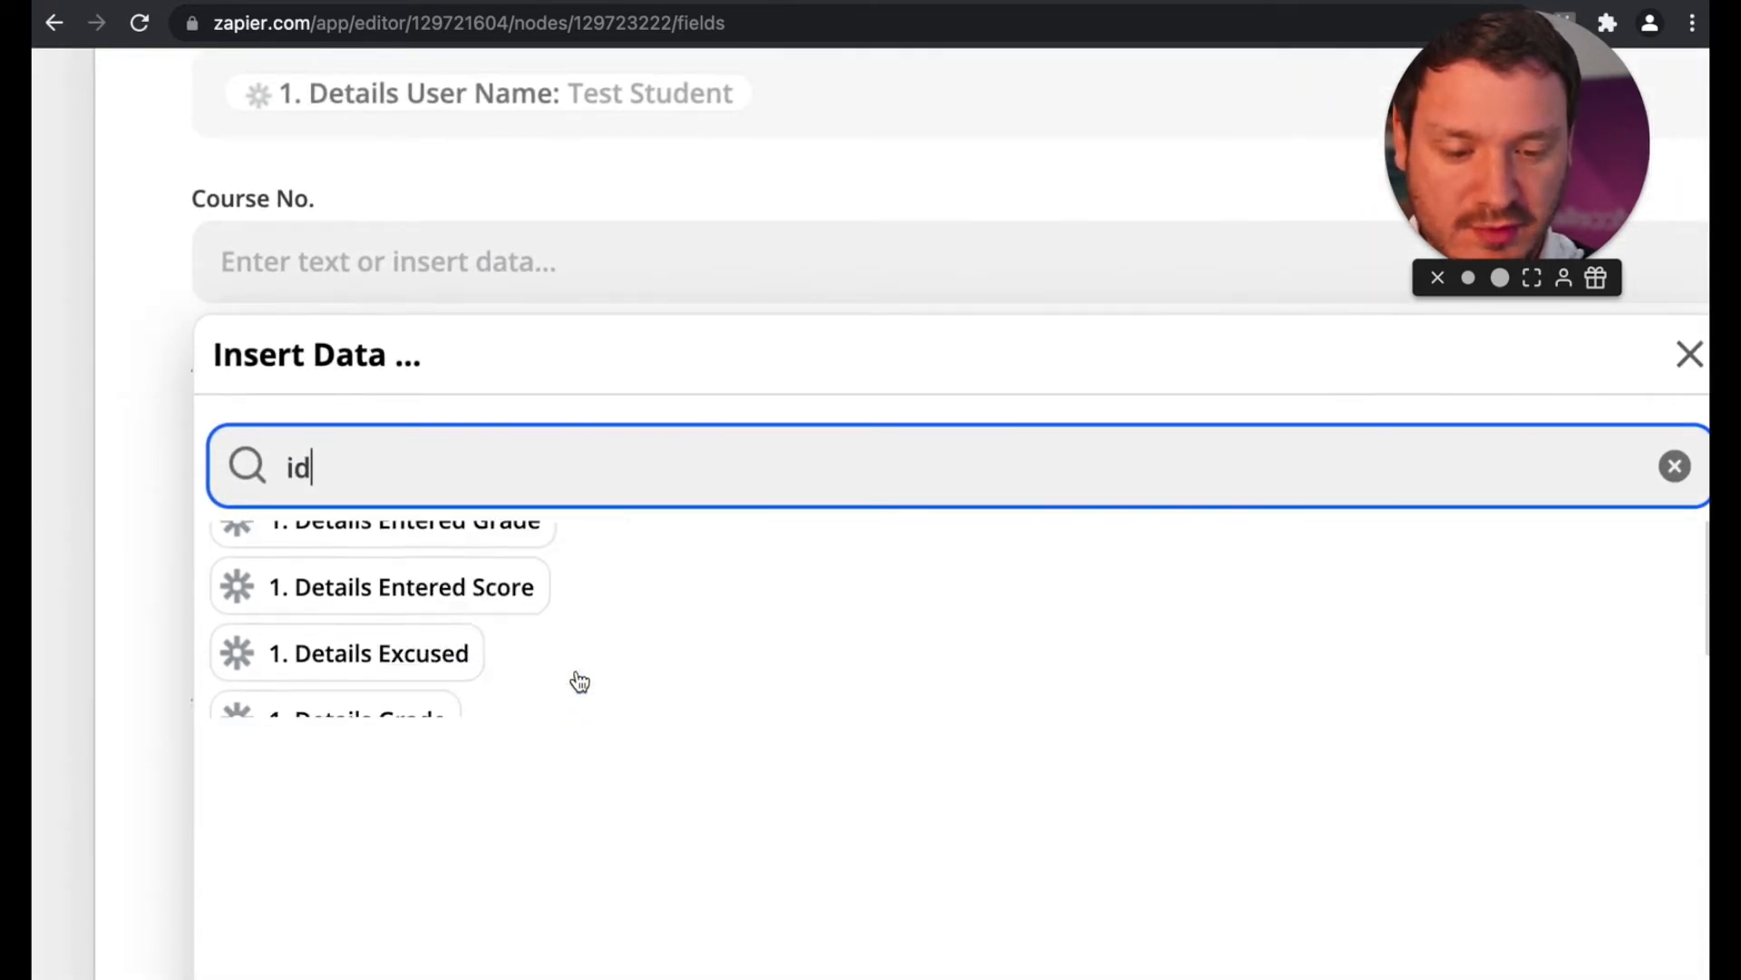
scroll(580, 682, down, 10)
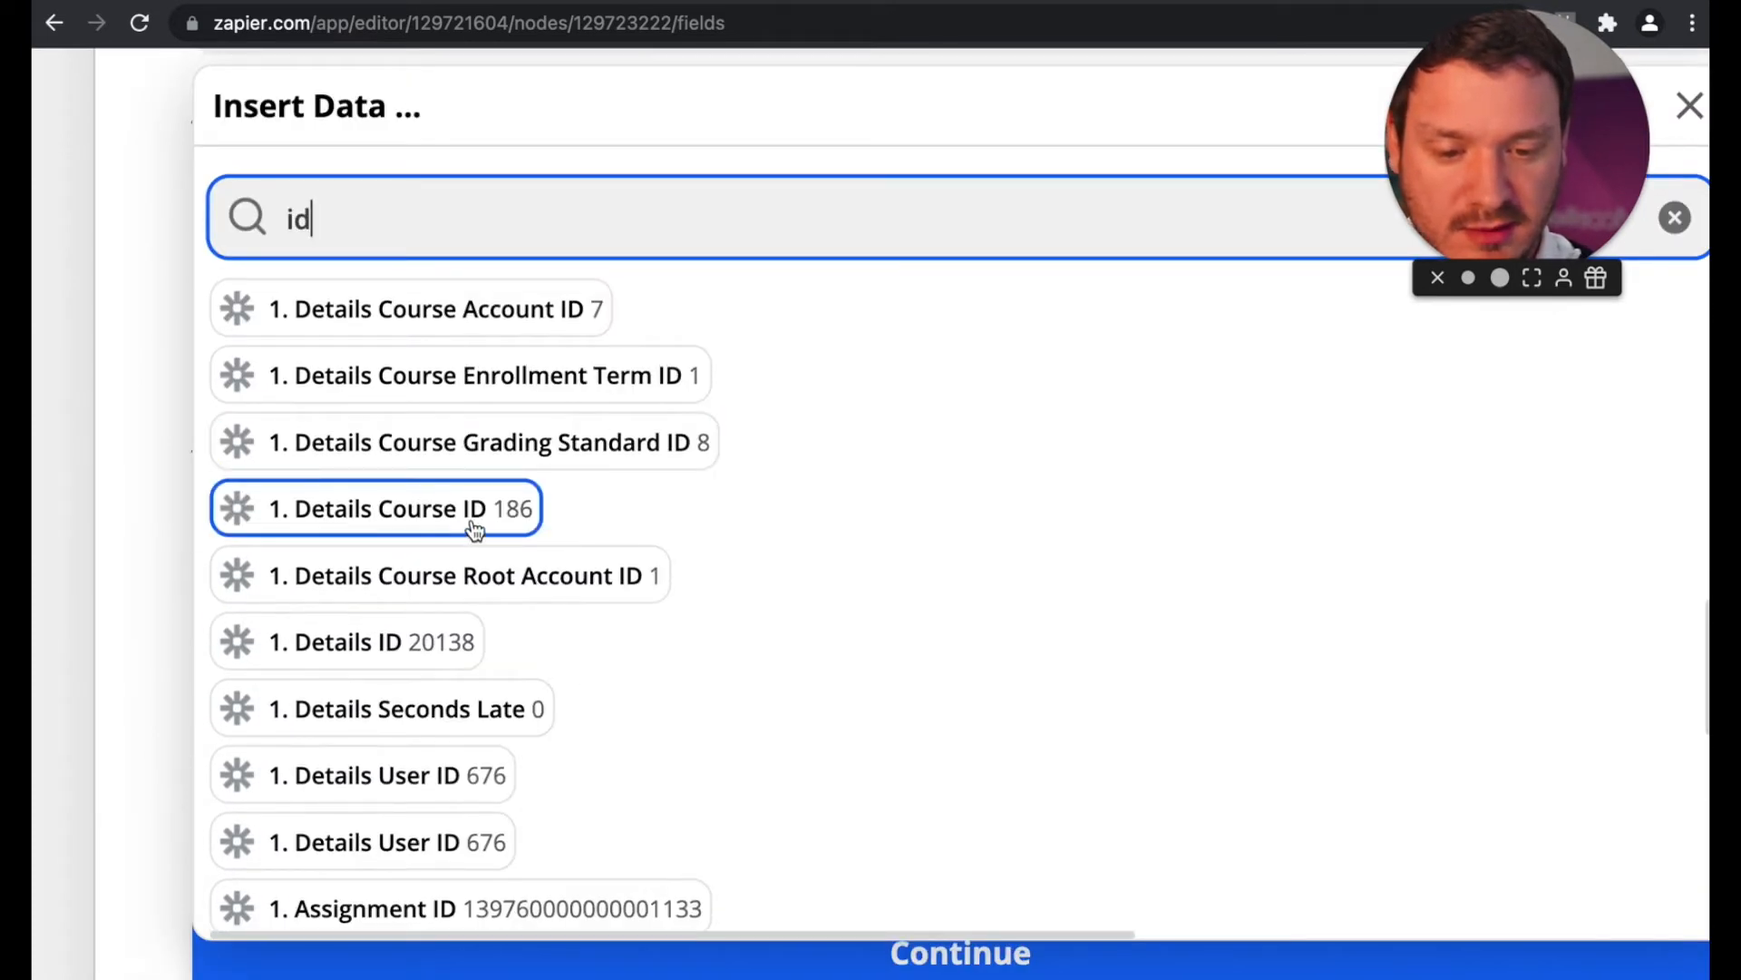
double_click(335, 221)
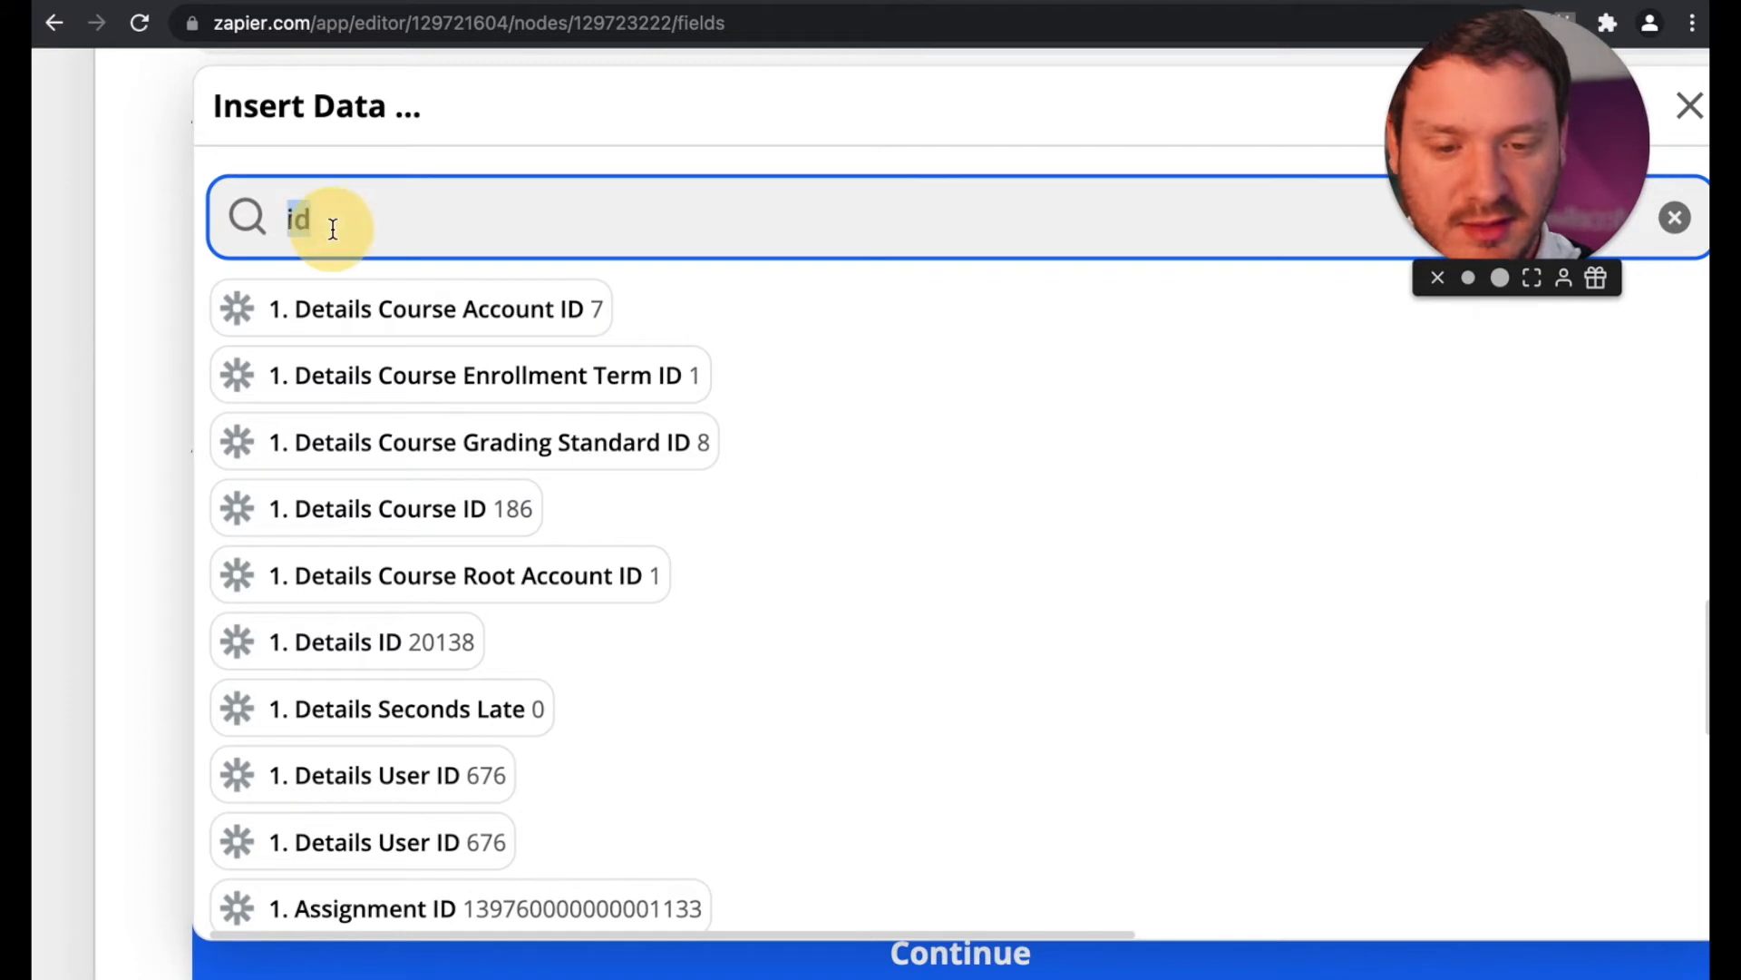
text(course id)
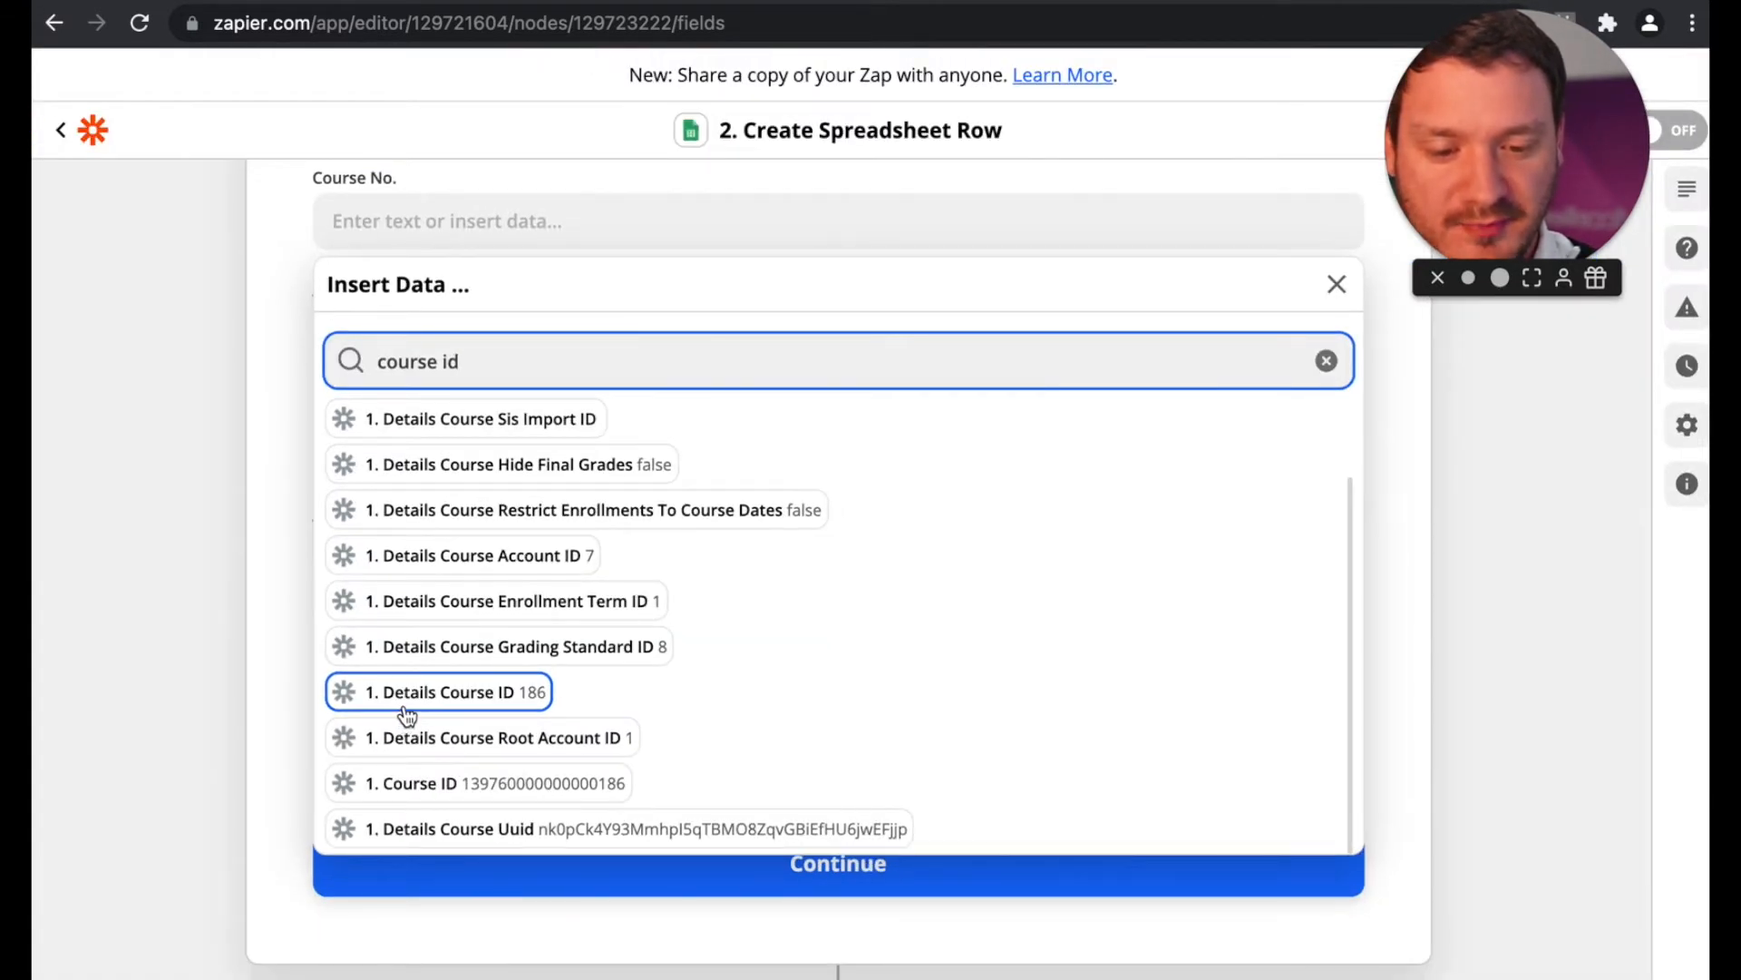
click(404, 713)
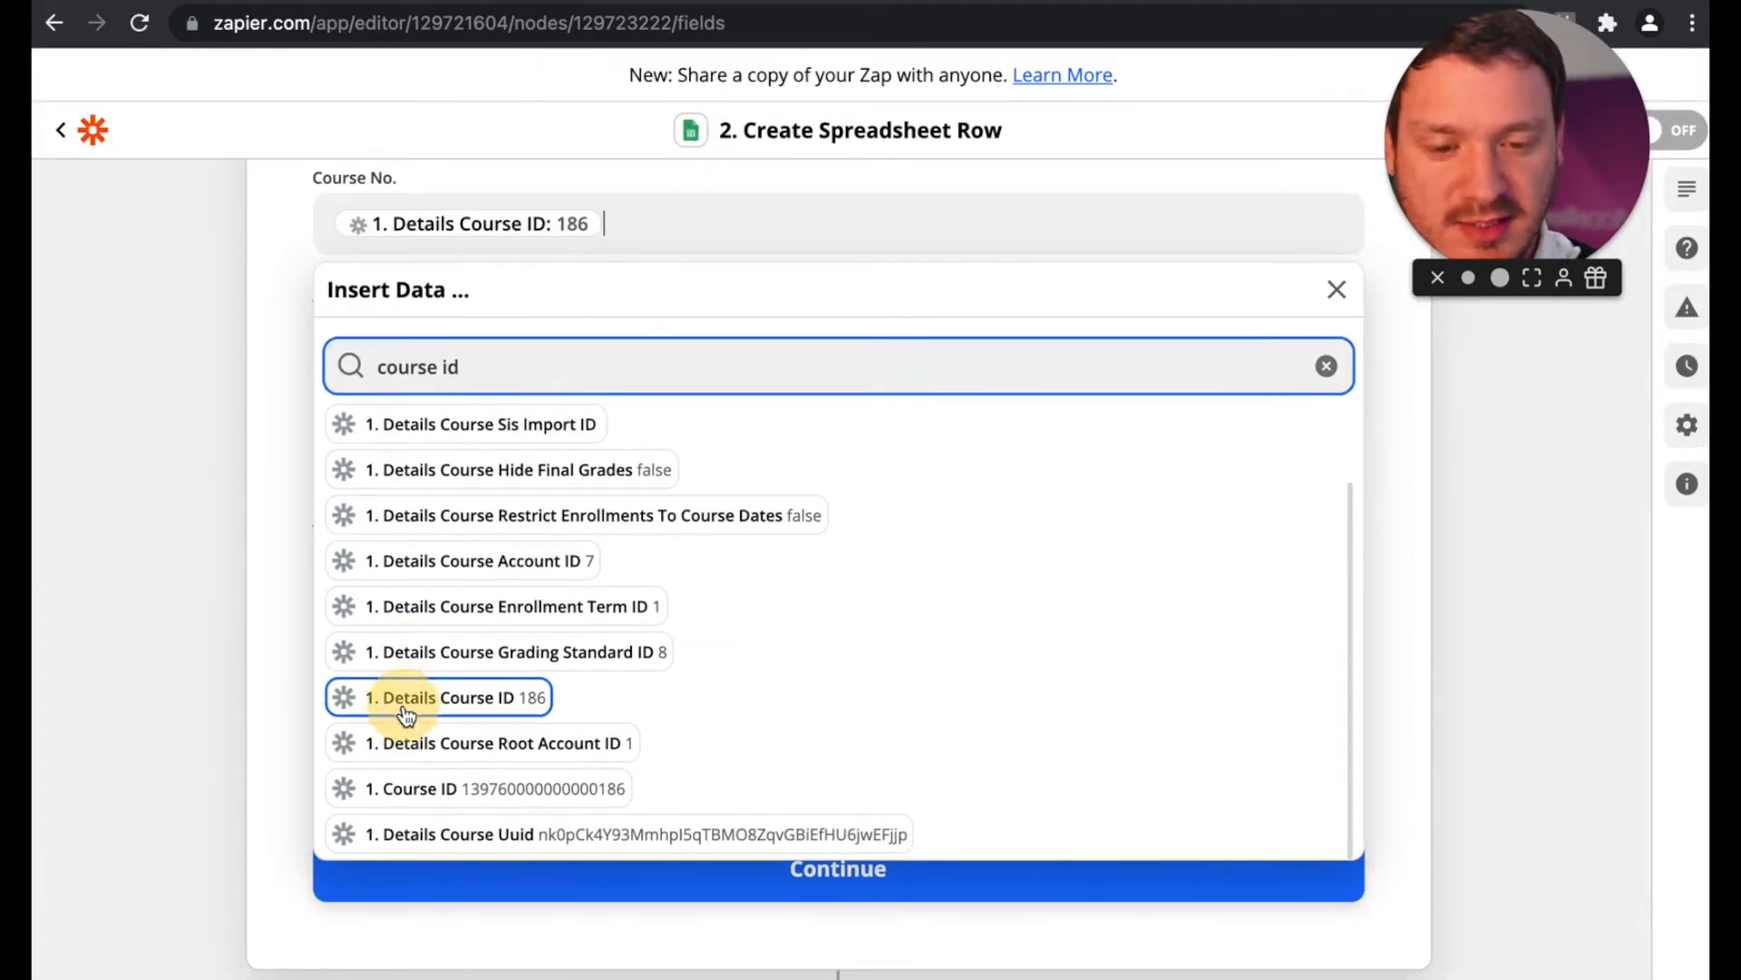
click(198, 286)
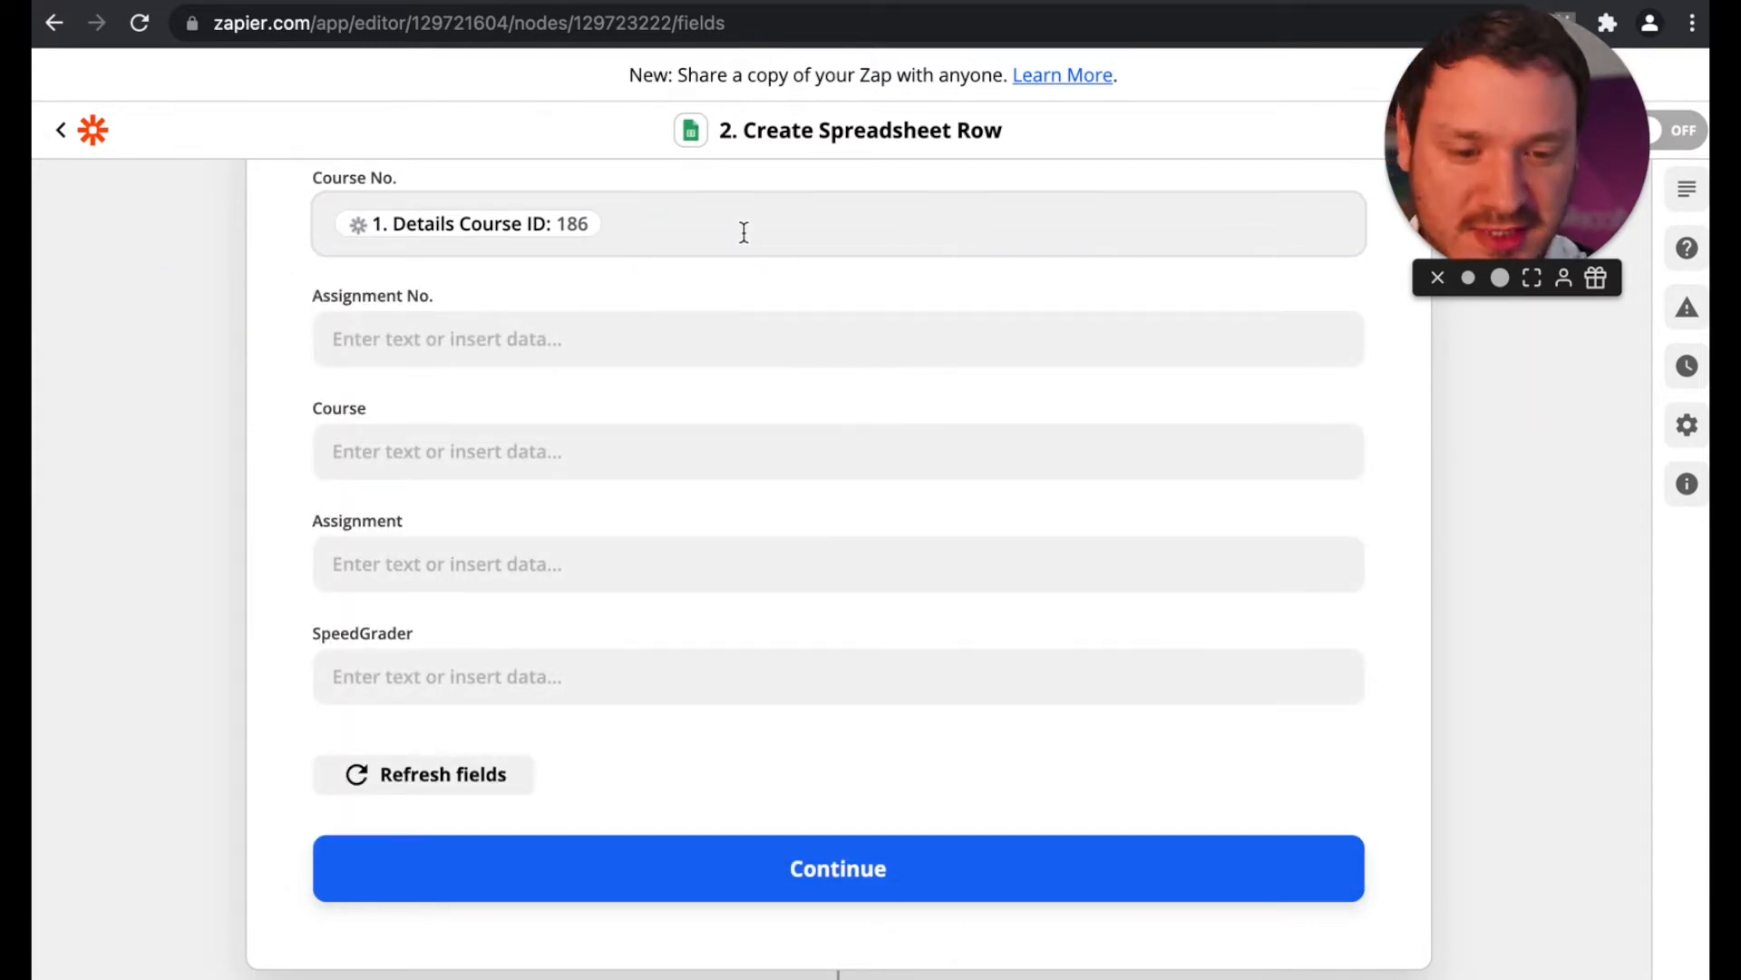
Step: Search the trigger data for "assign" and map the Assignment No. field to Details Assignment ID
click(607, 338)
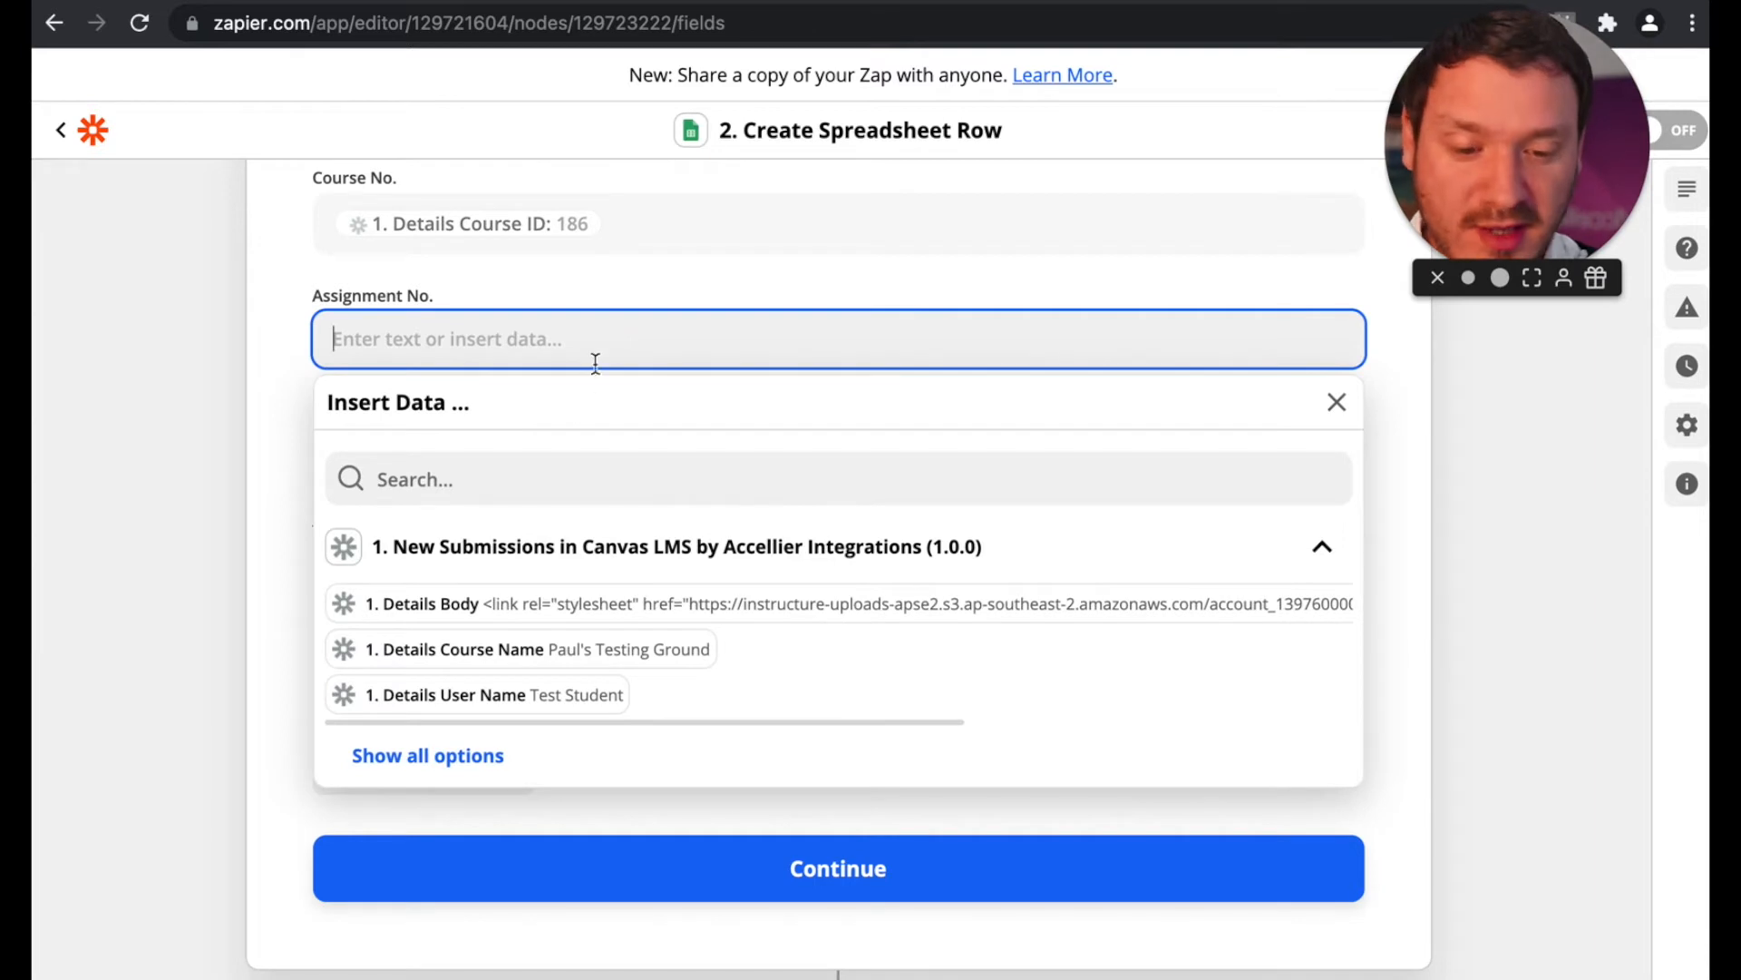
click(532, 476)
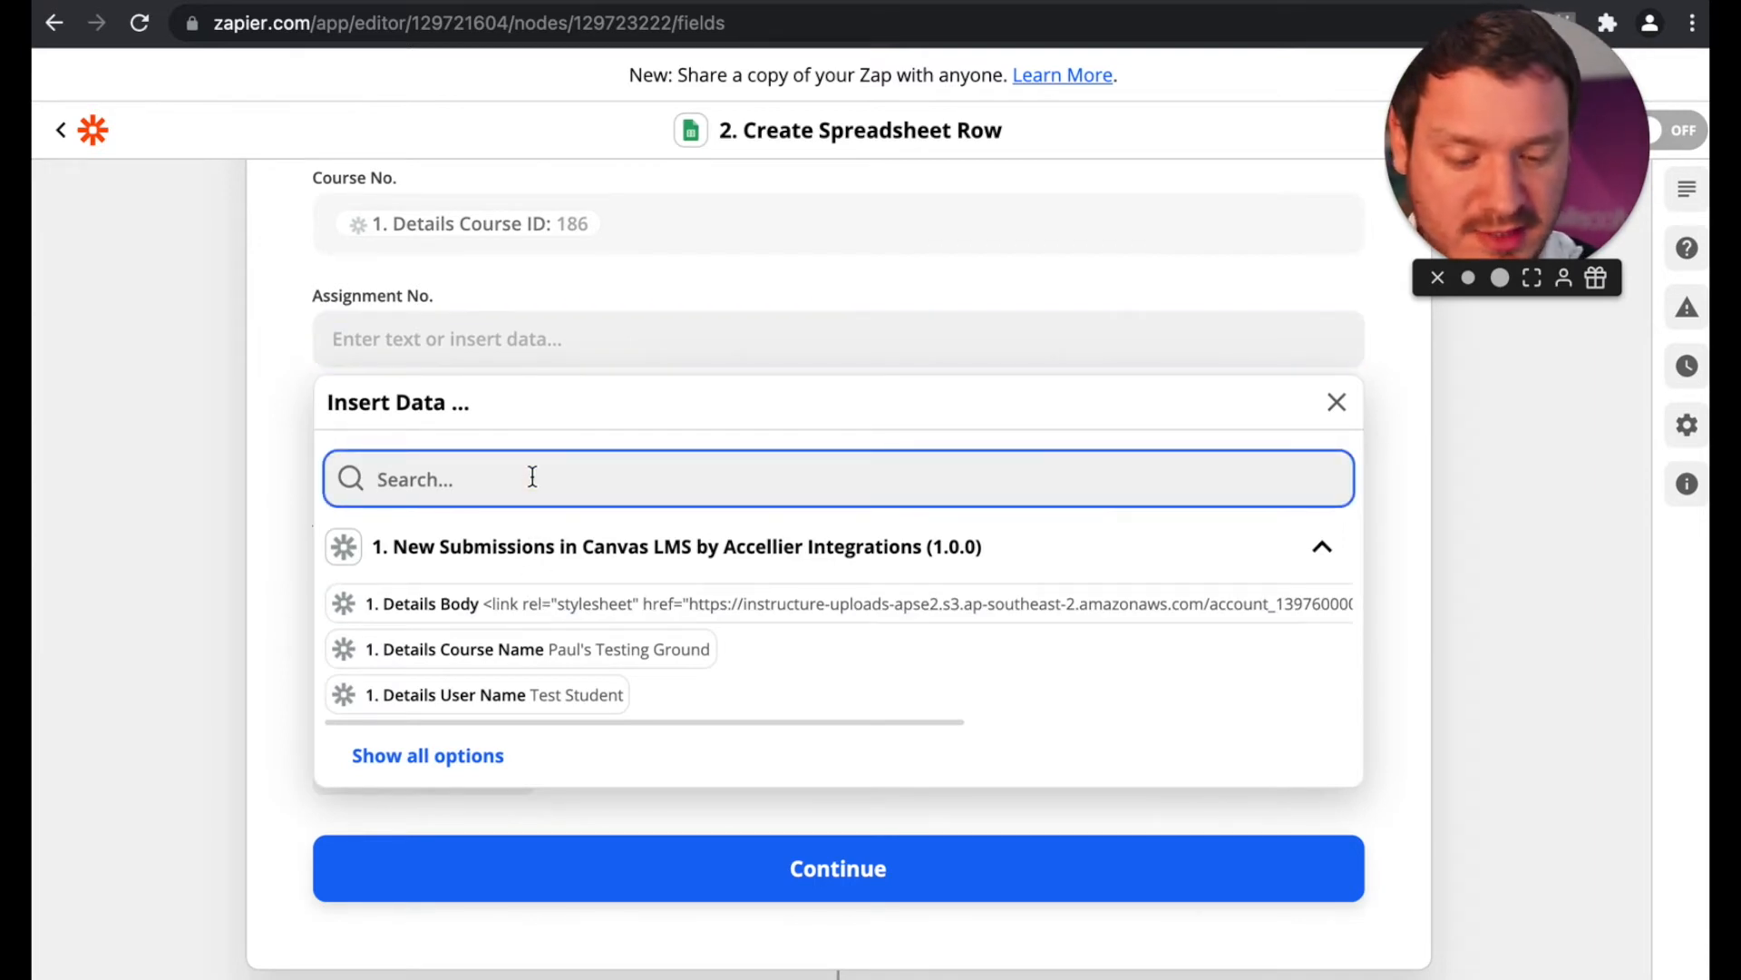
text(assign)
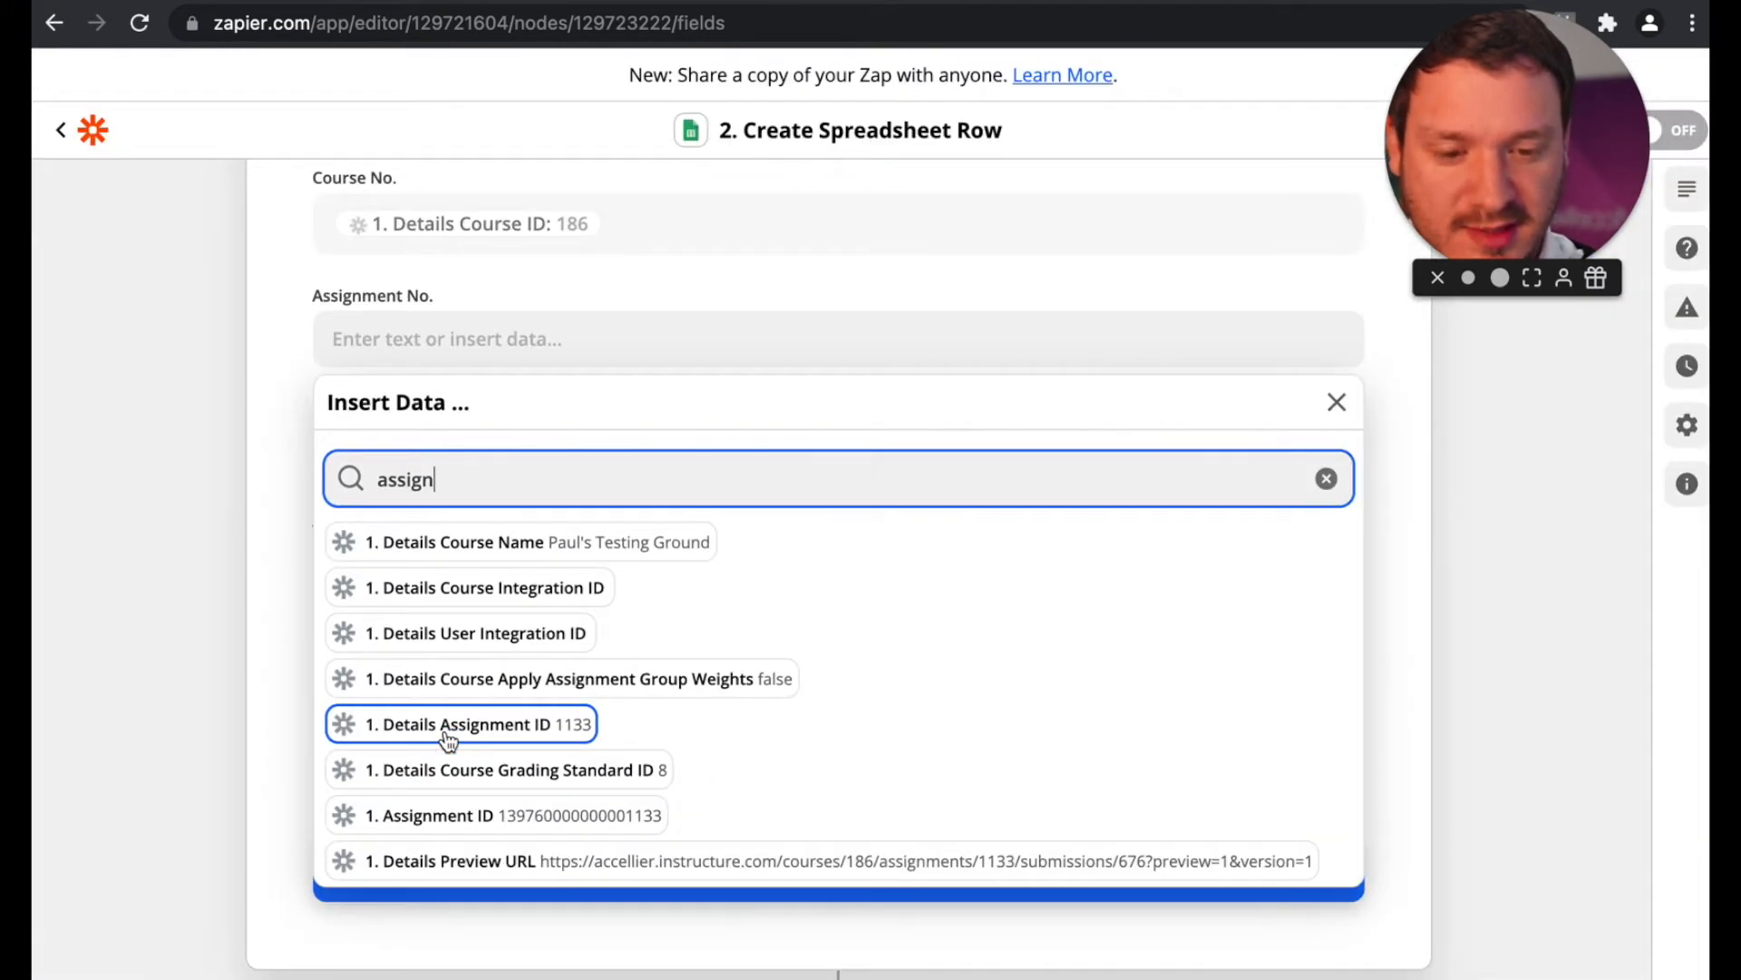
click(447, 737)
click(224, 442)
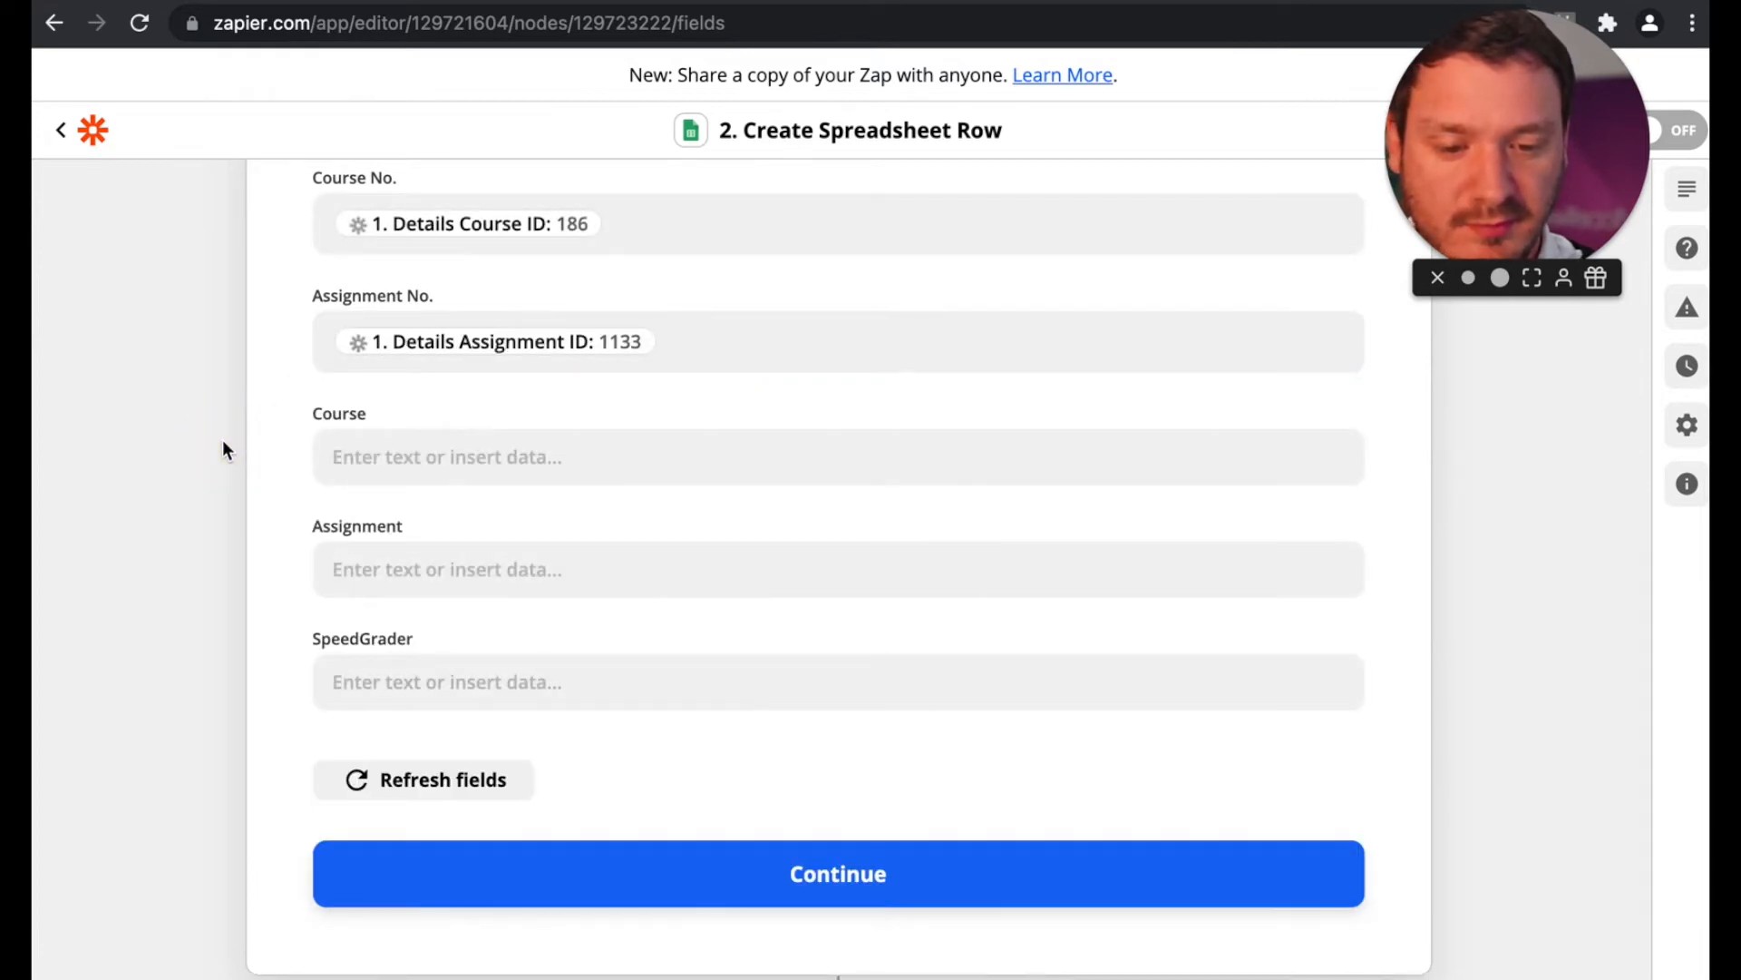
Step: Map the Course field to the Details Course Name value from the trigger
click(379, 456)
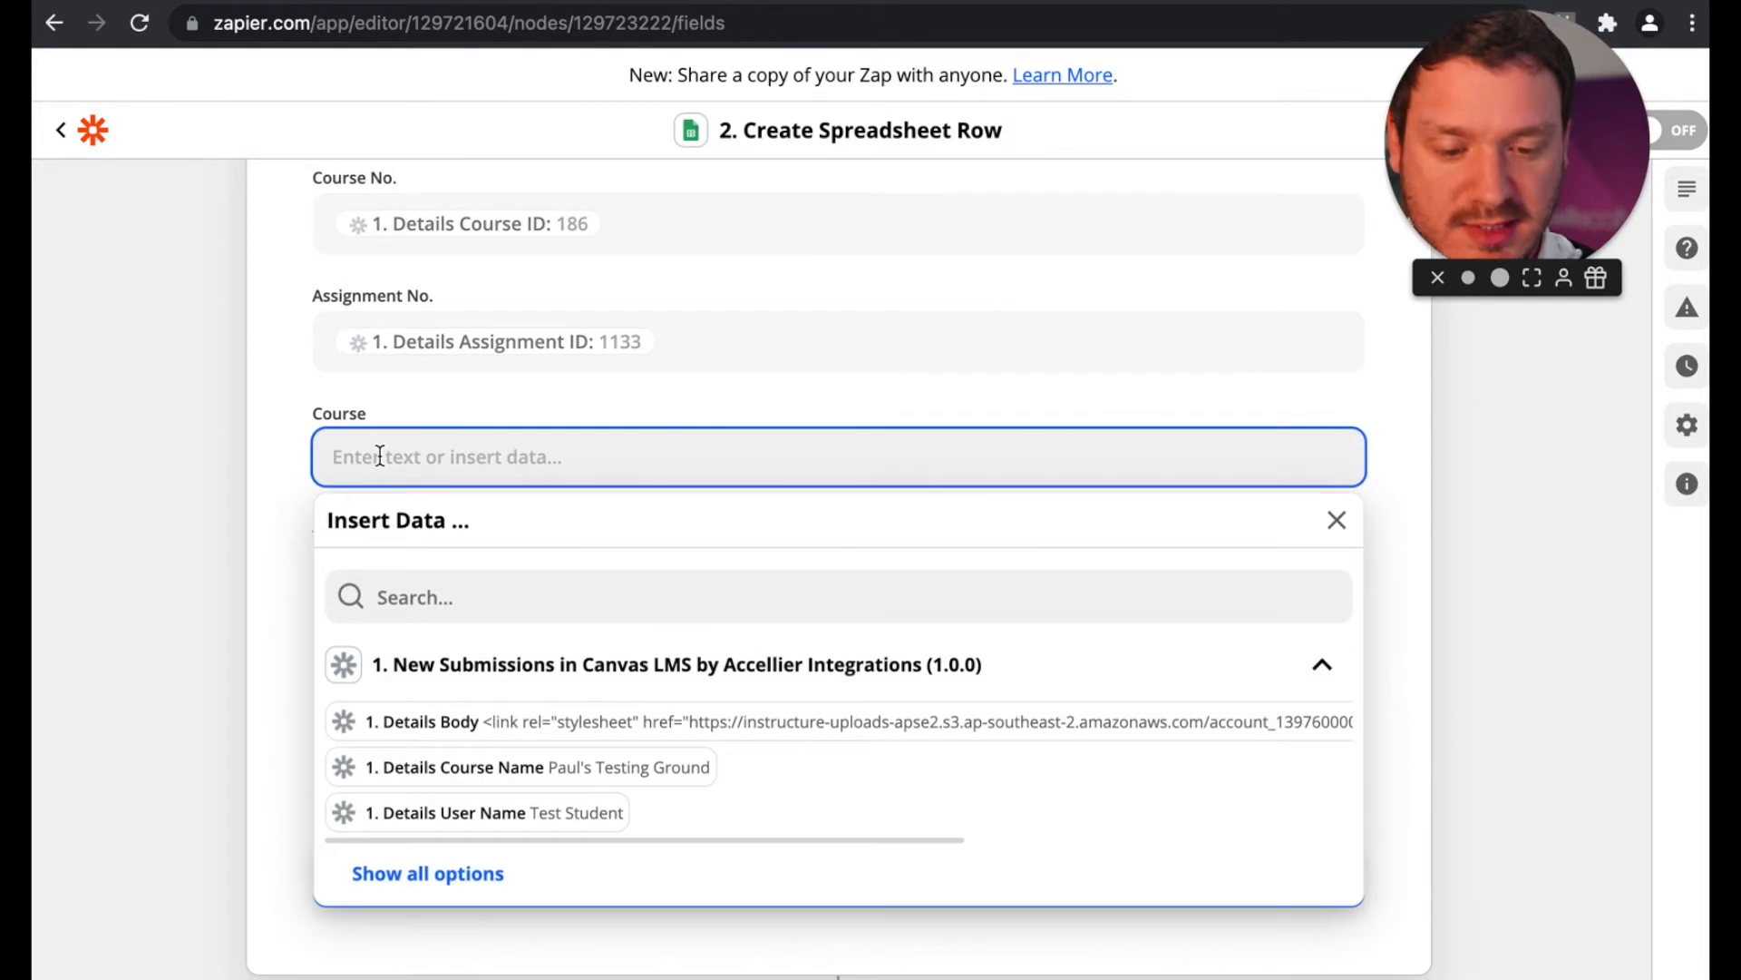
click(497, 779)
click(132, 544)
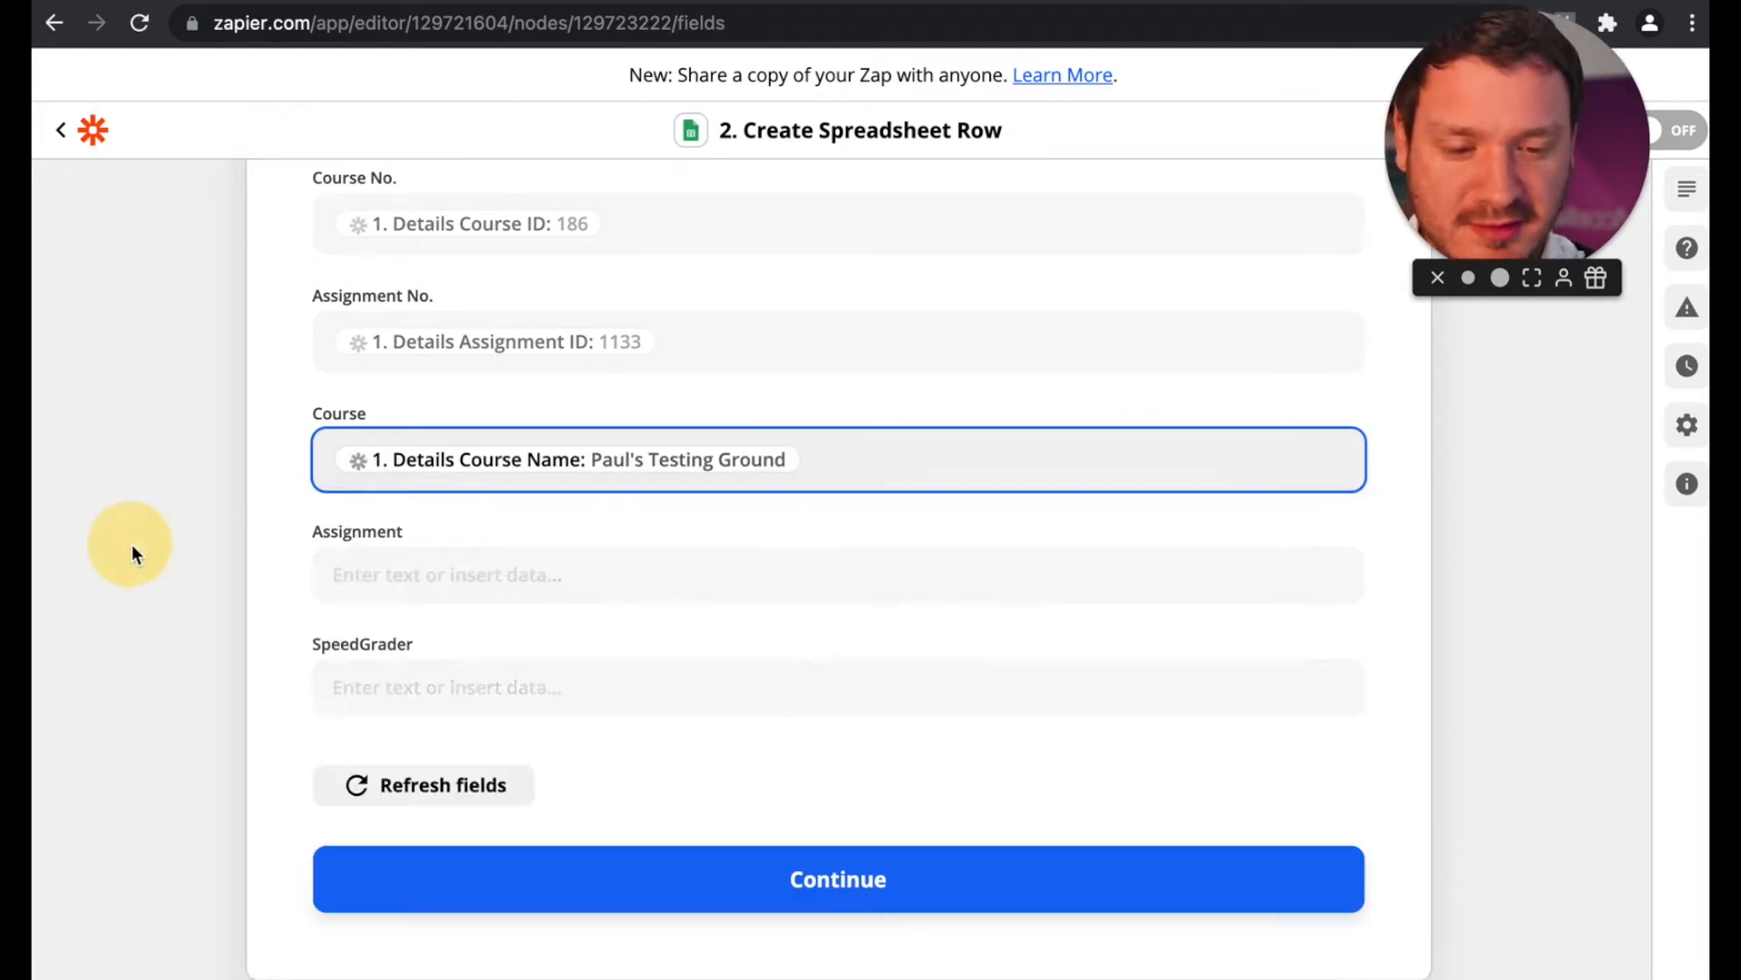
Step: Search the trigger data for "URL" and map the Assignment field to Details Preview URL
click(465, 558)
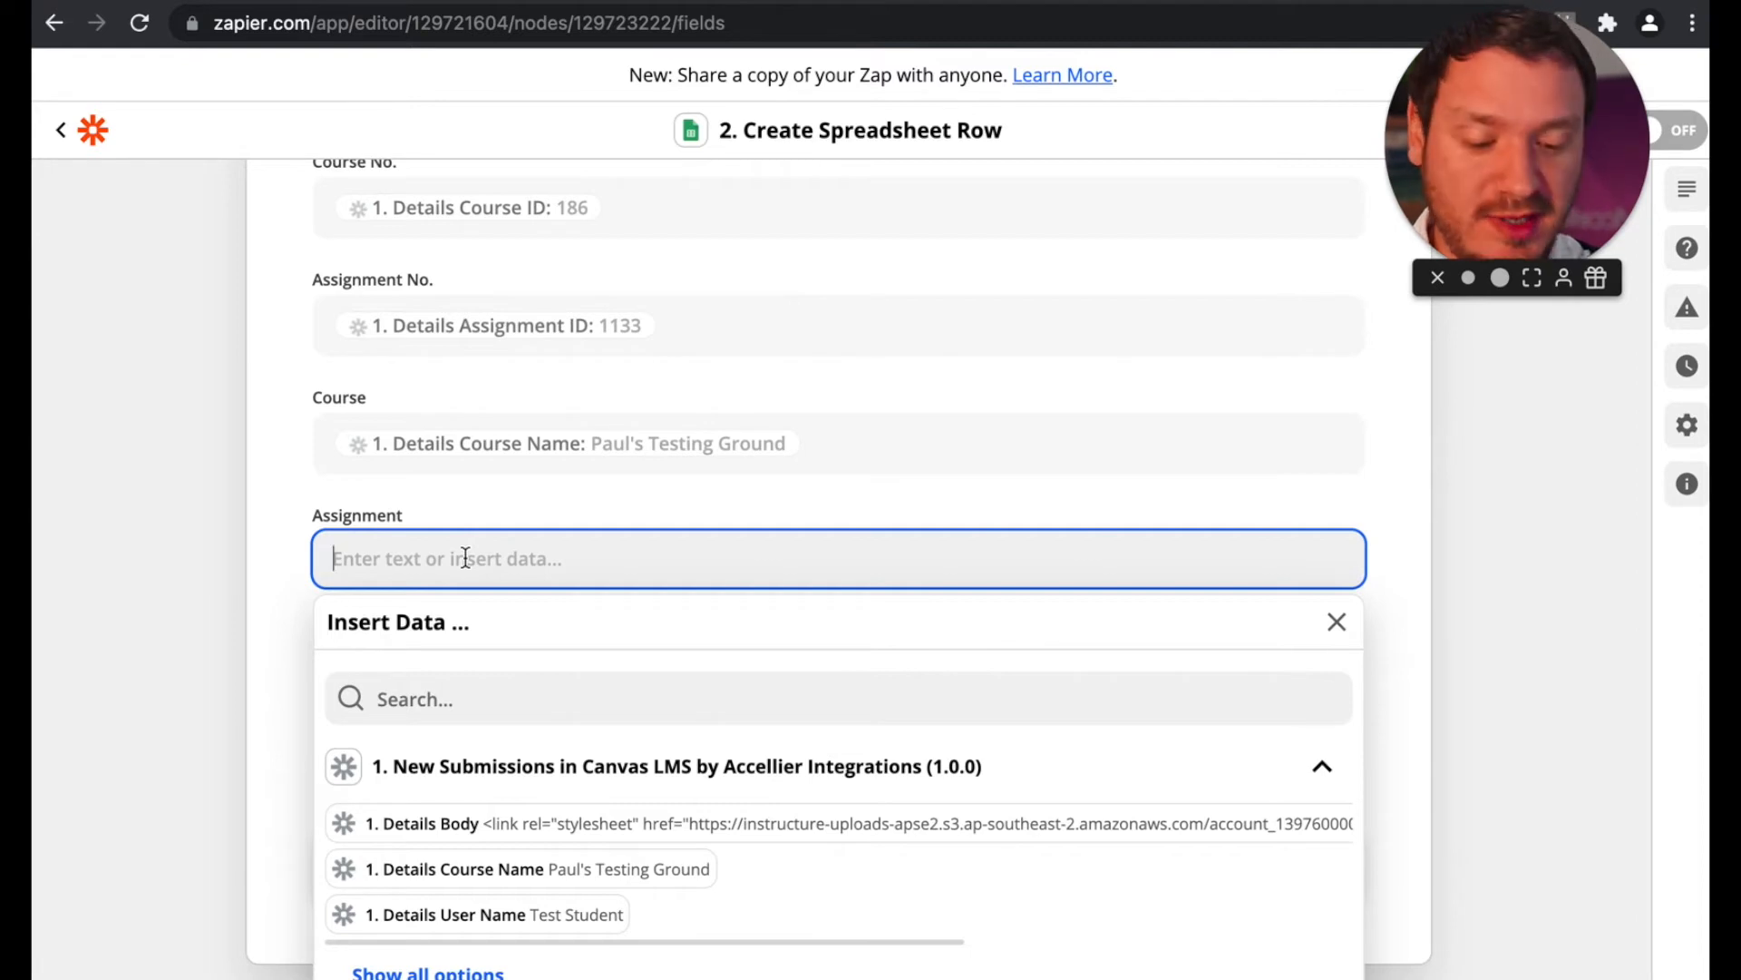
text(UR)
key(BackSpace)
key(BackSpace)
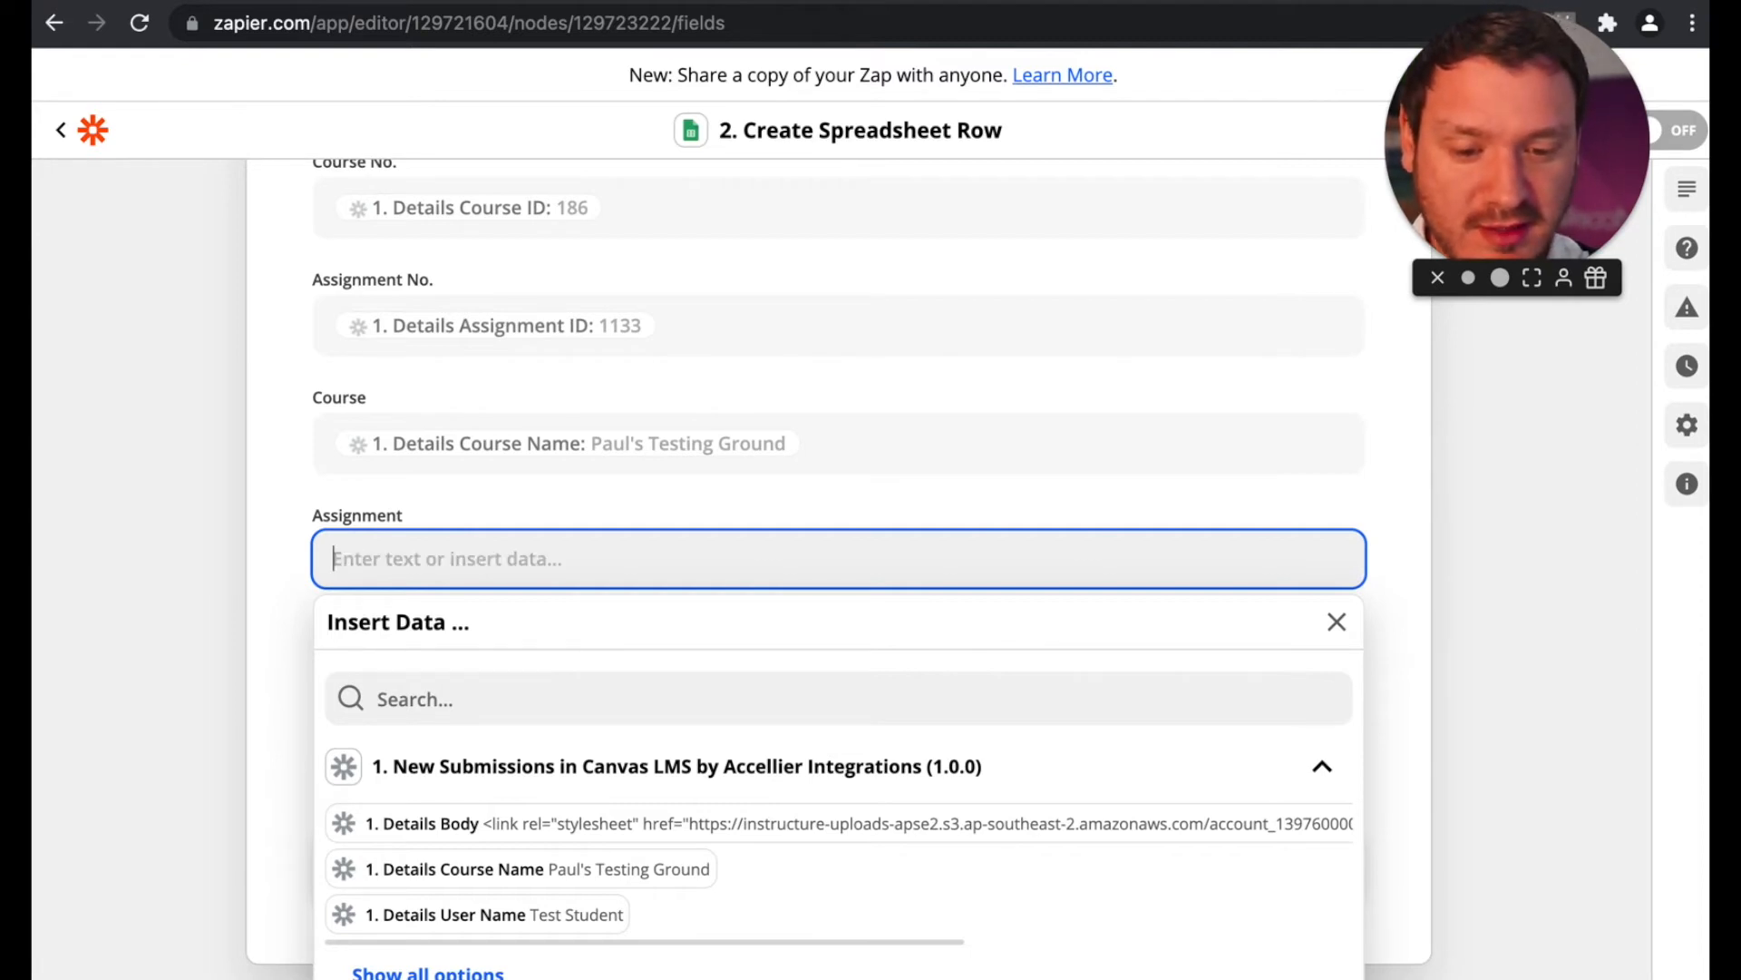
click(449, 688)
text(URL)
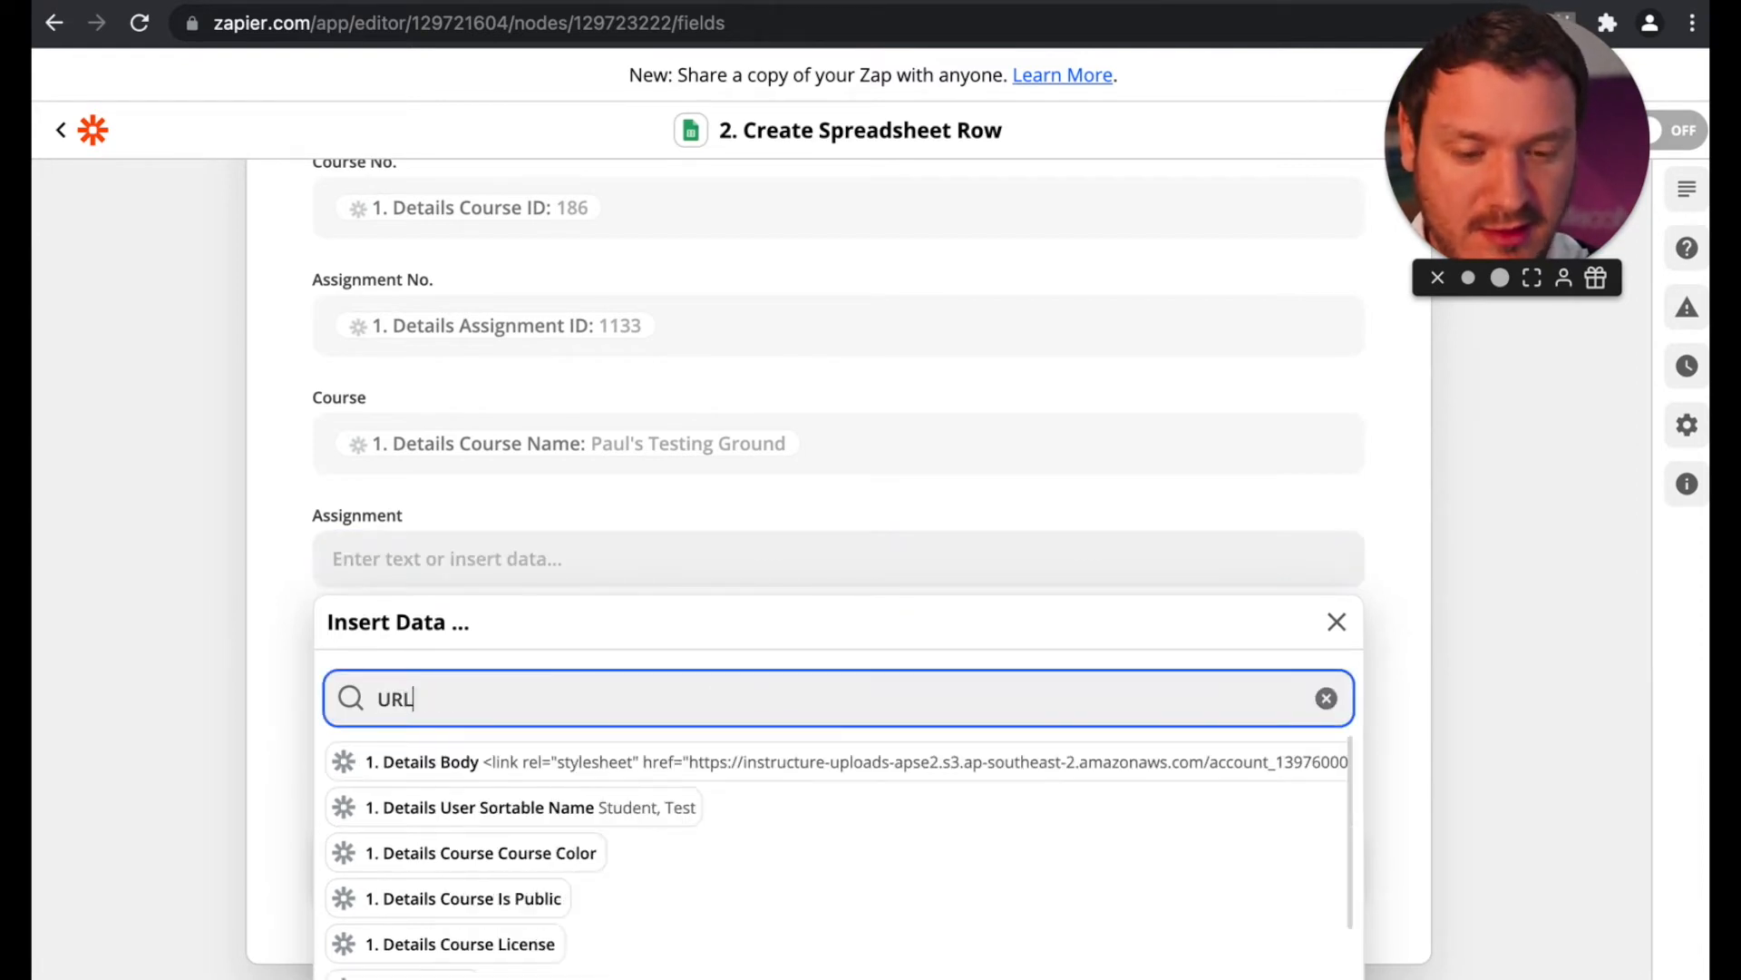
scroll(691, 925, down, 5)
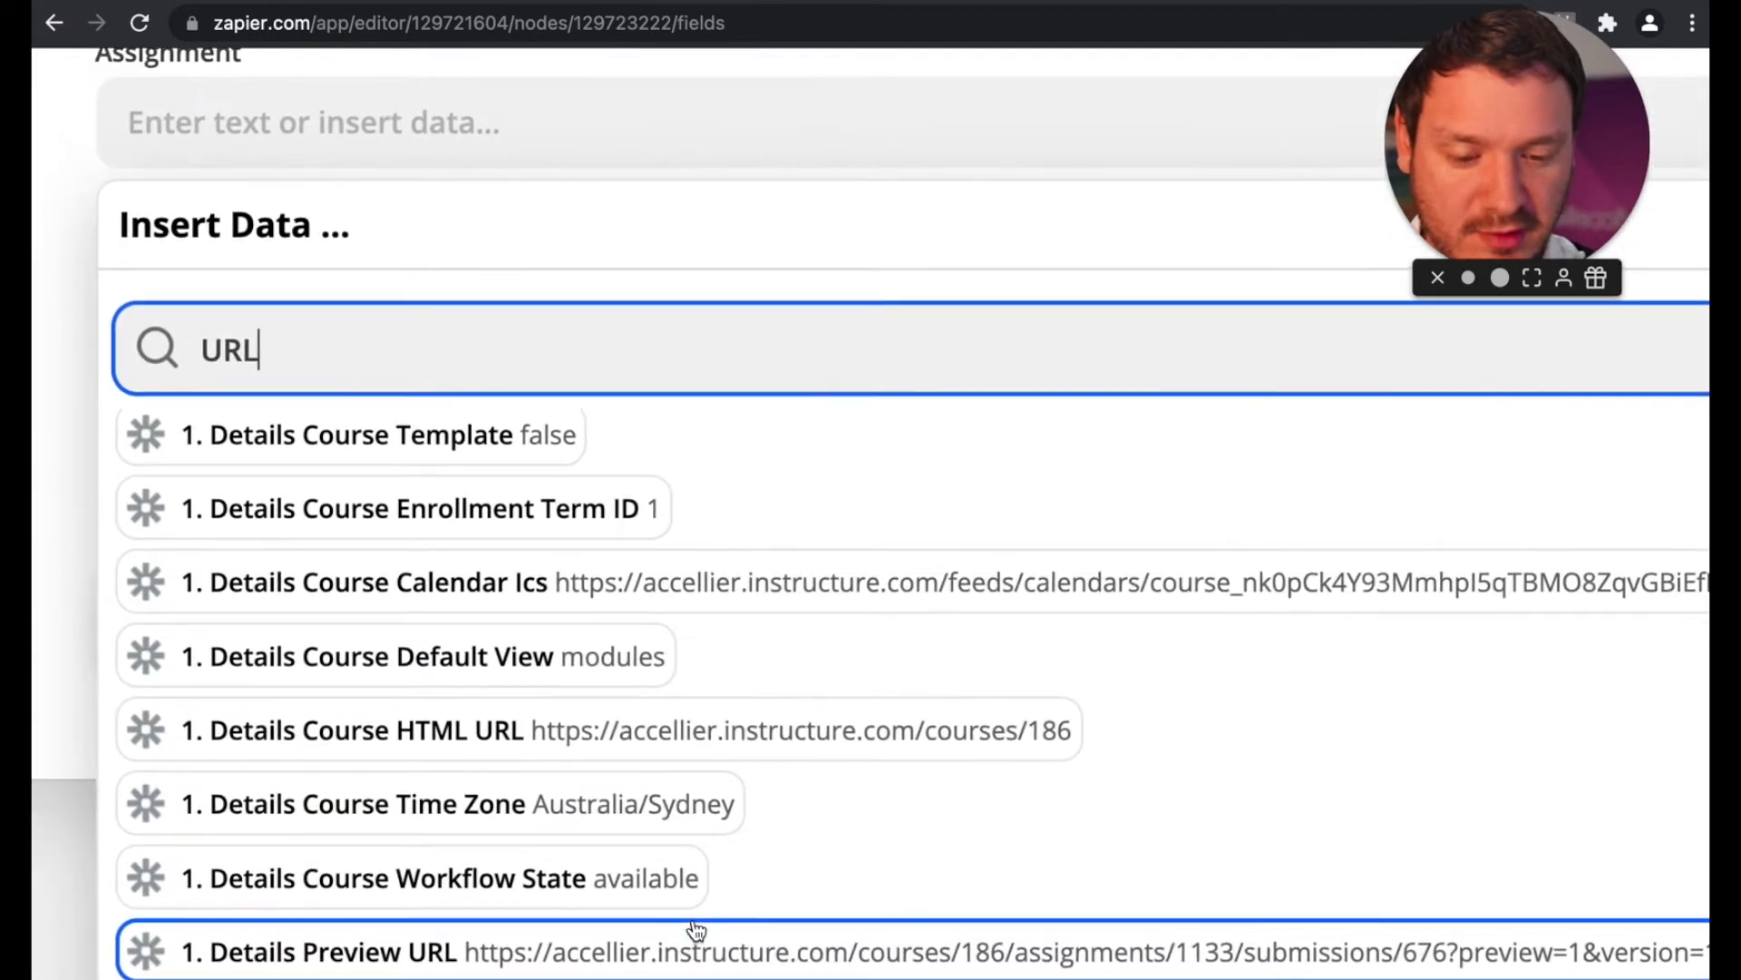
click(680, 952)
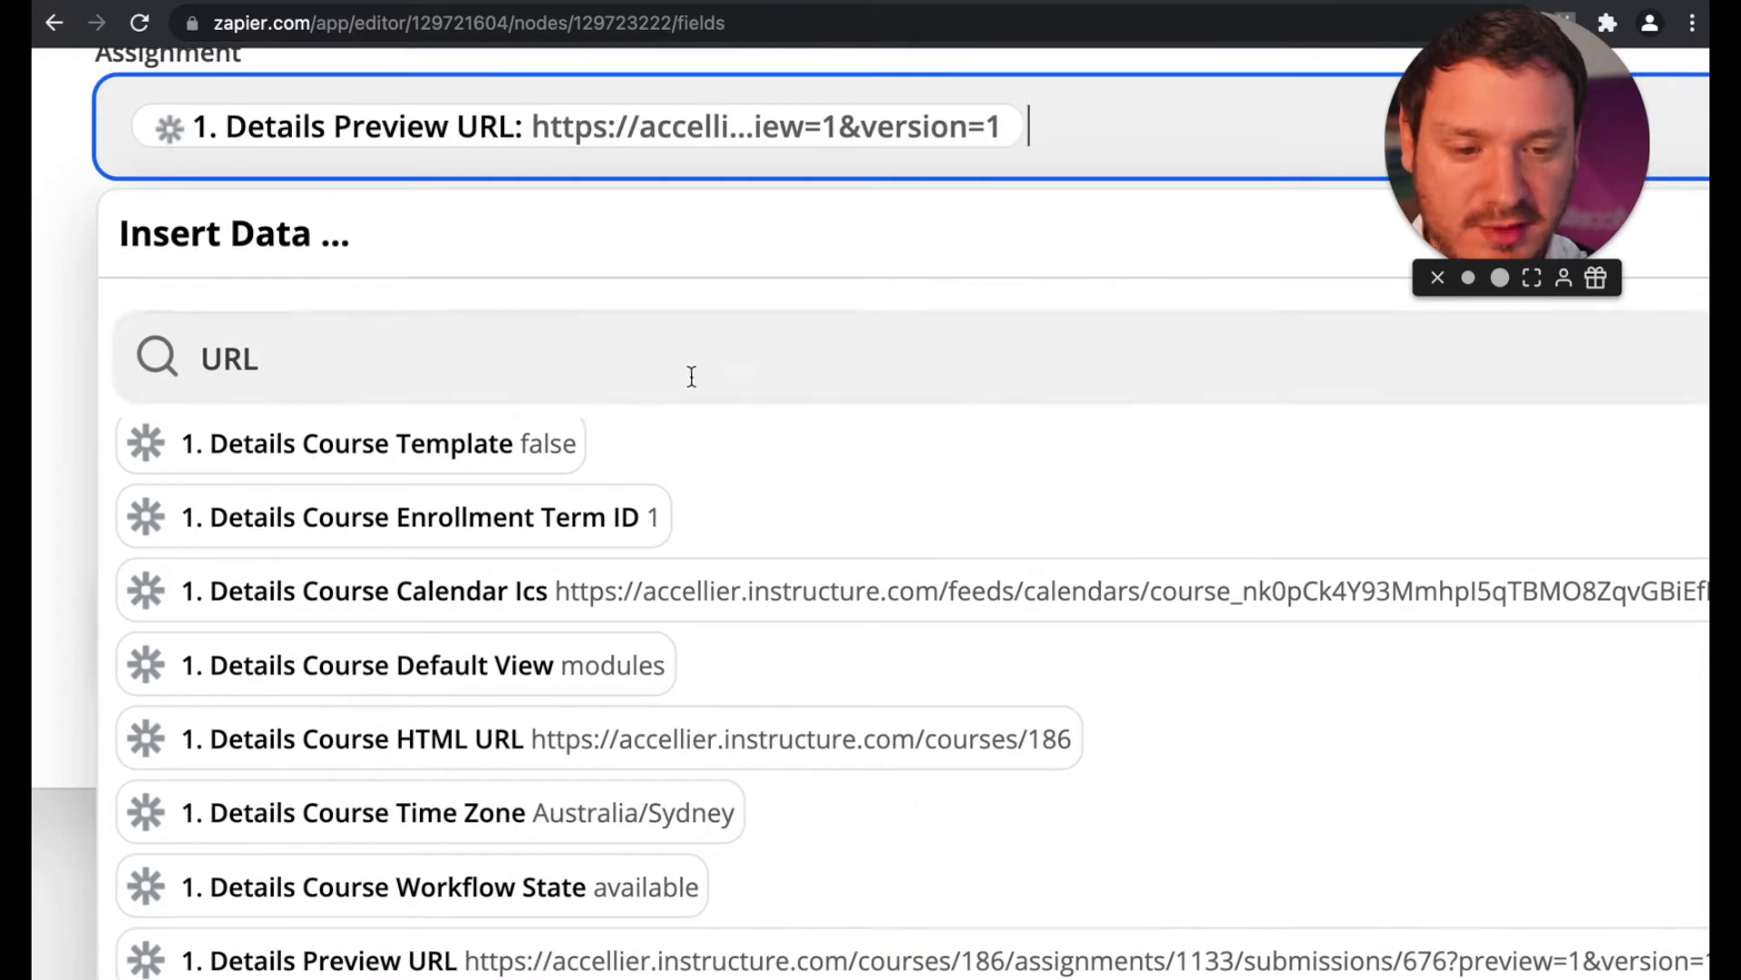
Step: Switch to Canvas, open the Test Student's Test Assignment submission in SpeedGrader from the gradebook, and copy its page URL
click(58, 238)
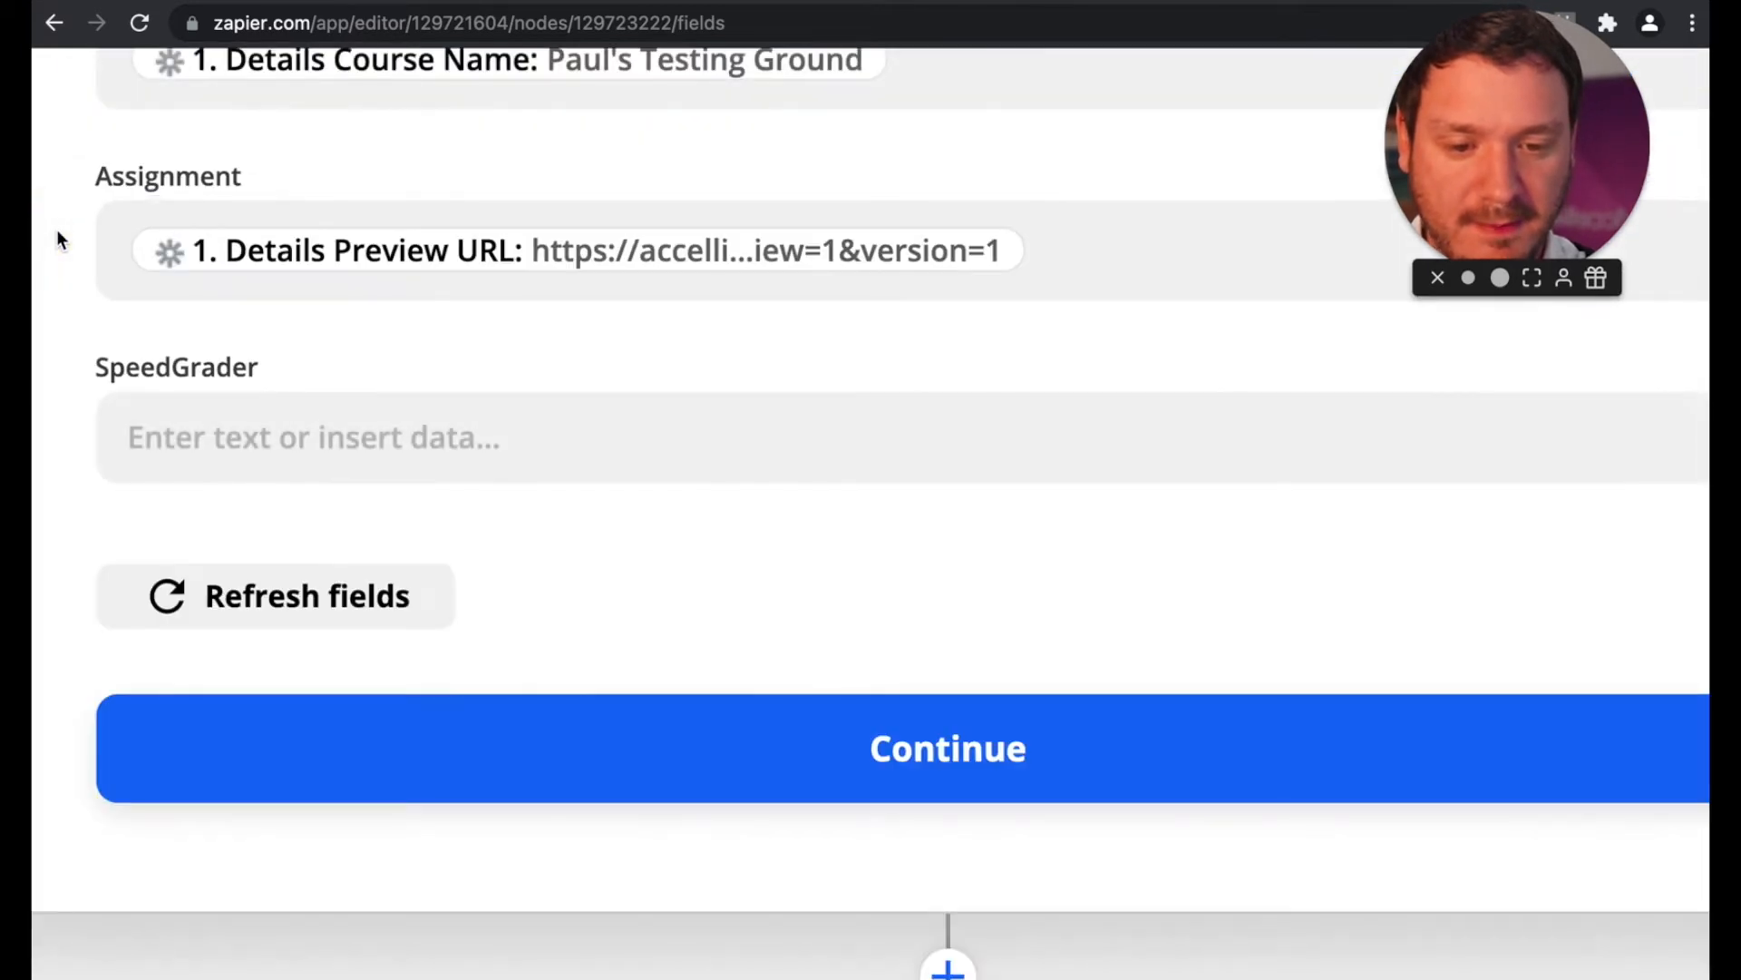
key(ctrl+0)
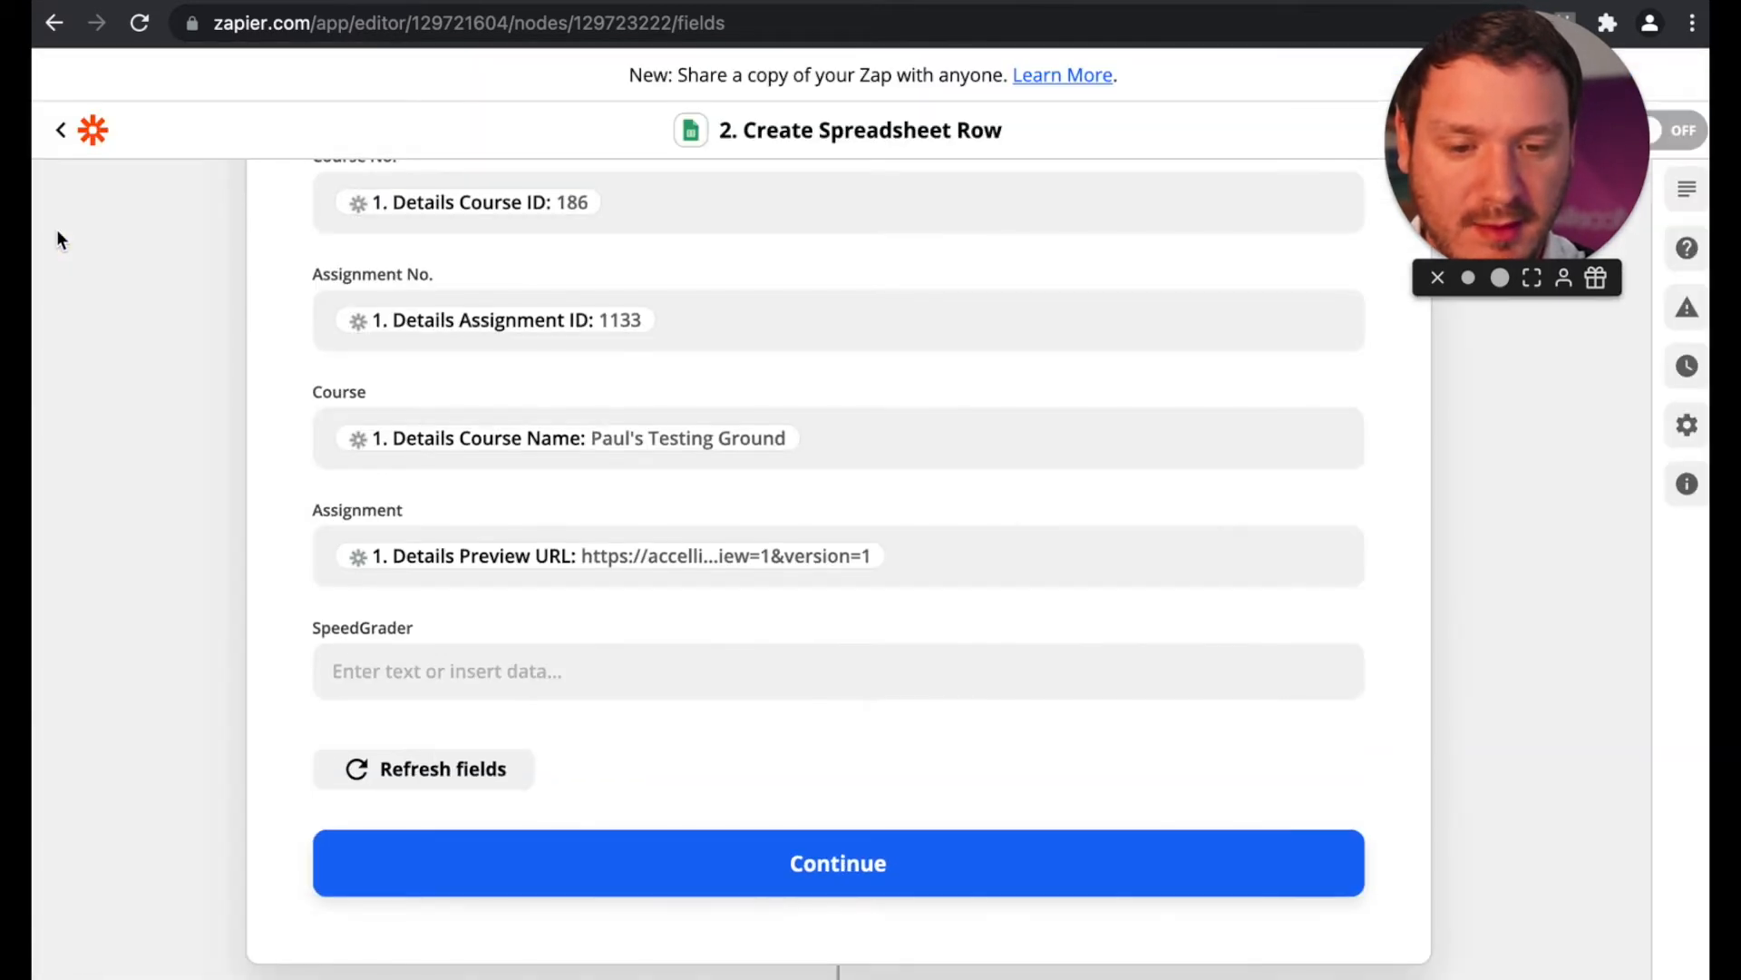
click(420, 669)
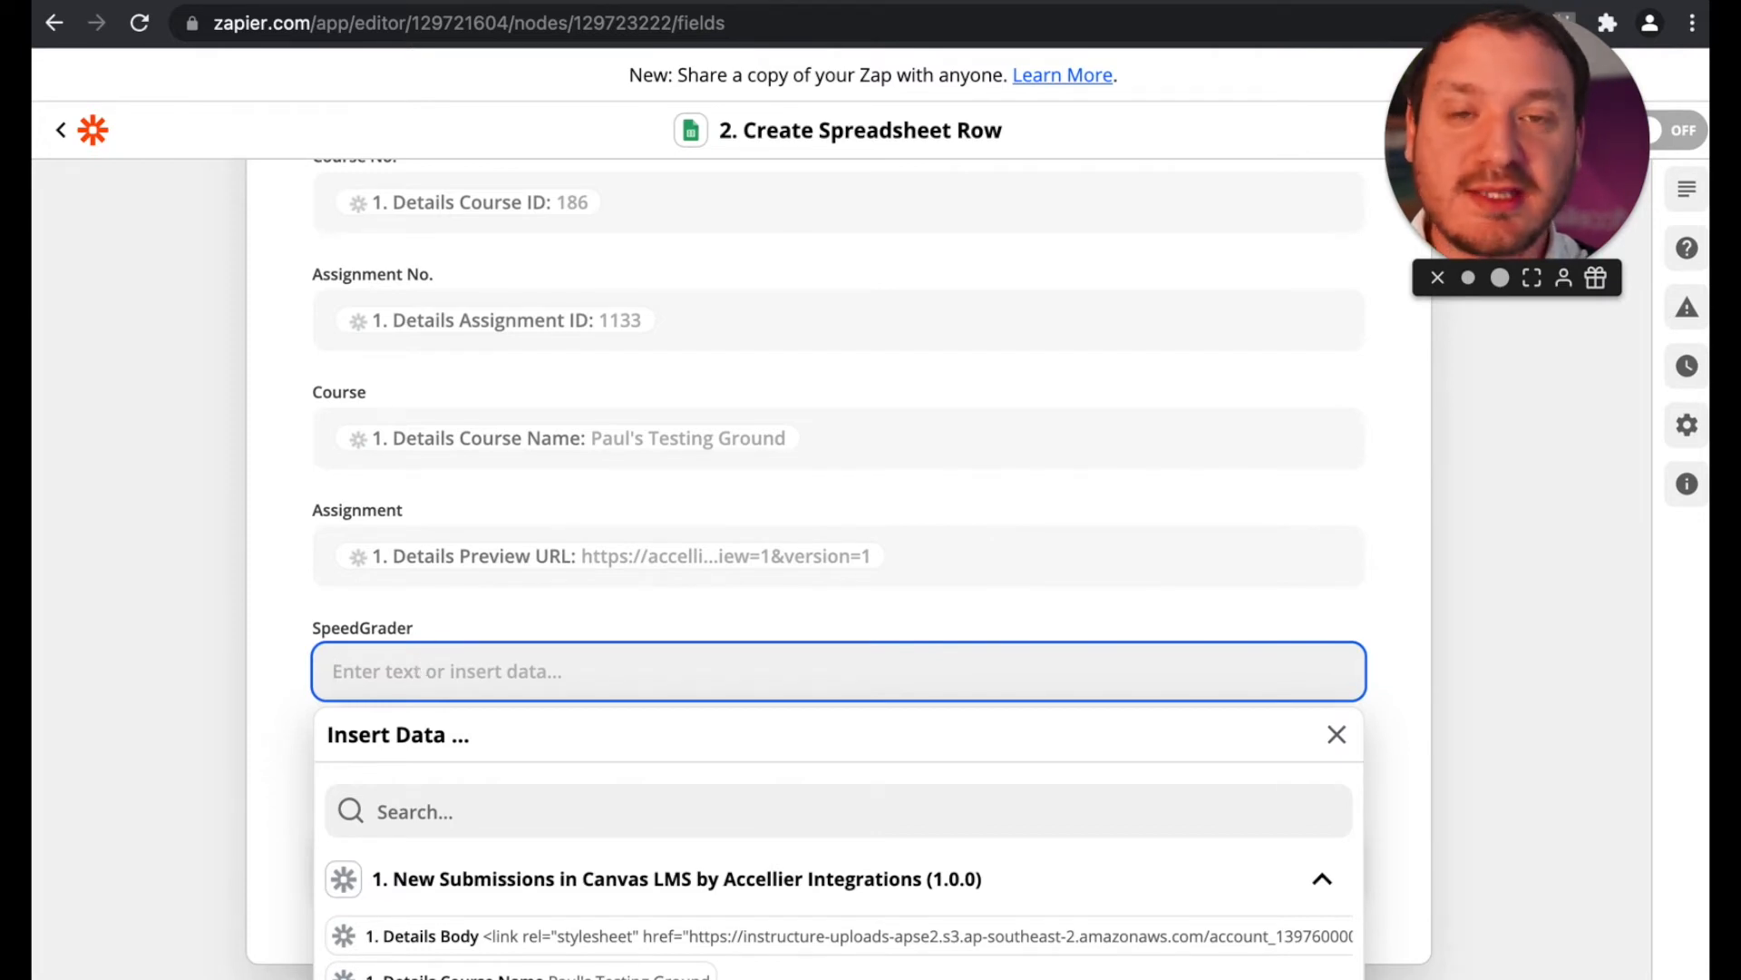
click(227, 2)
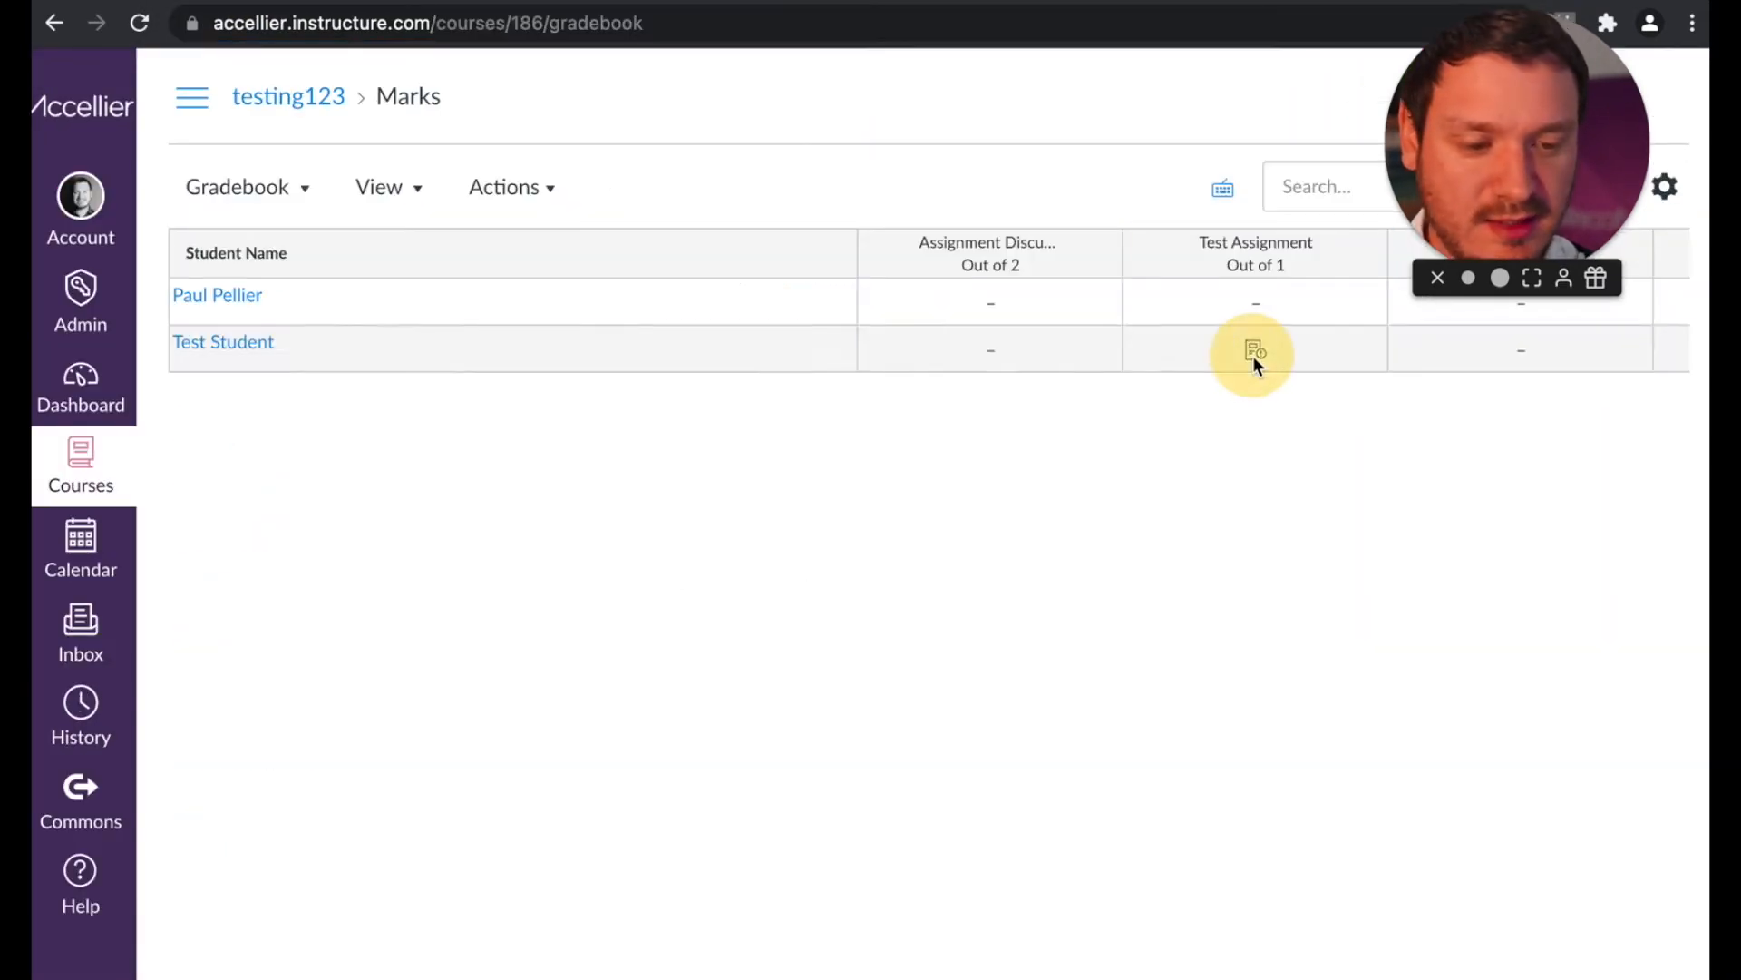
click(1254, 355)
click(1367, 352)
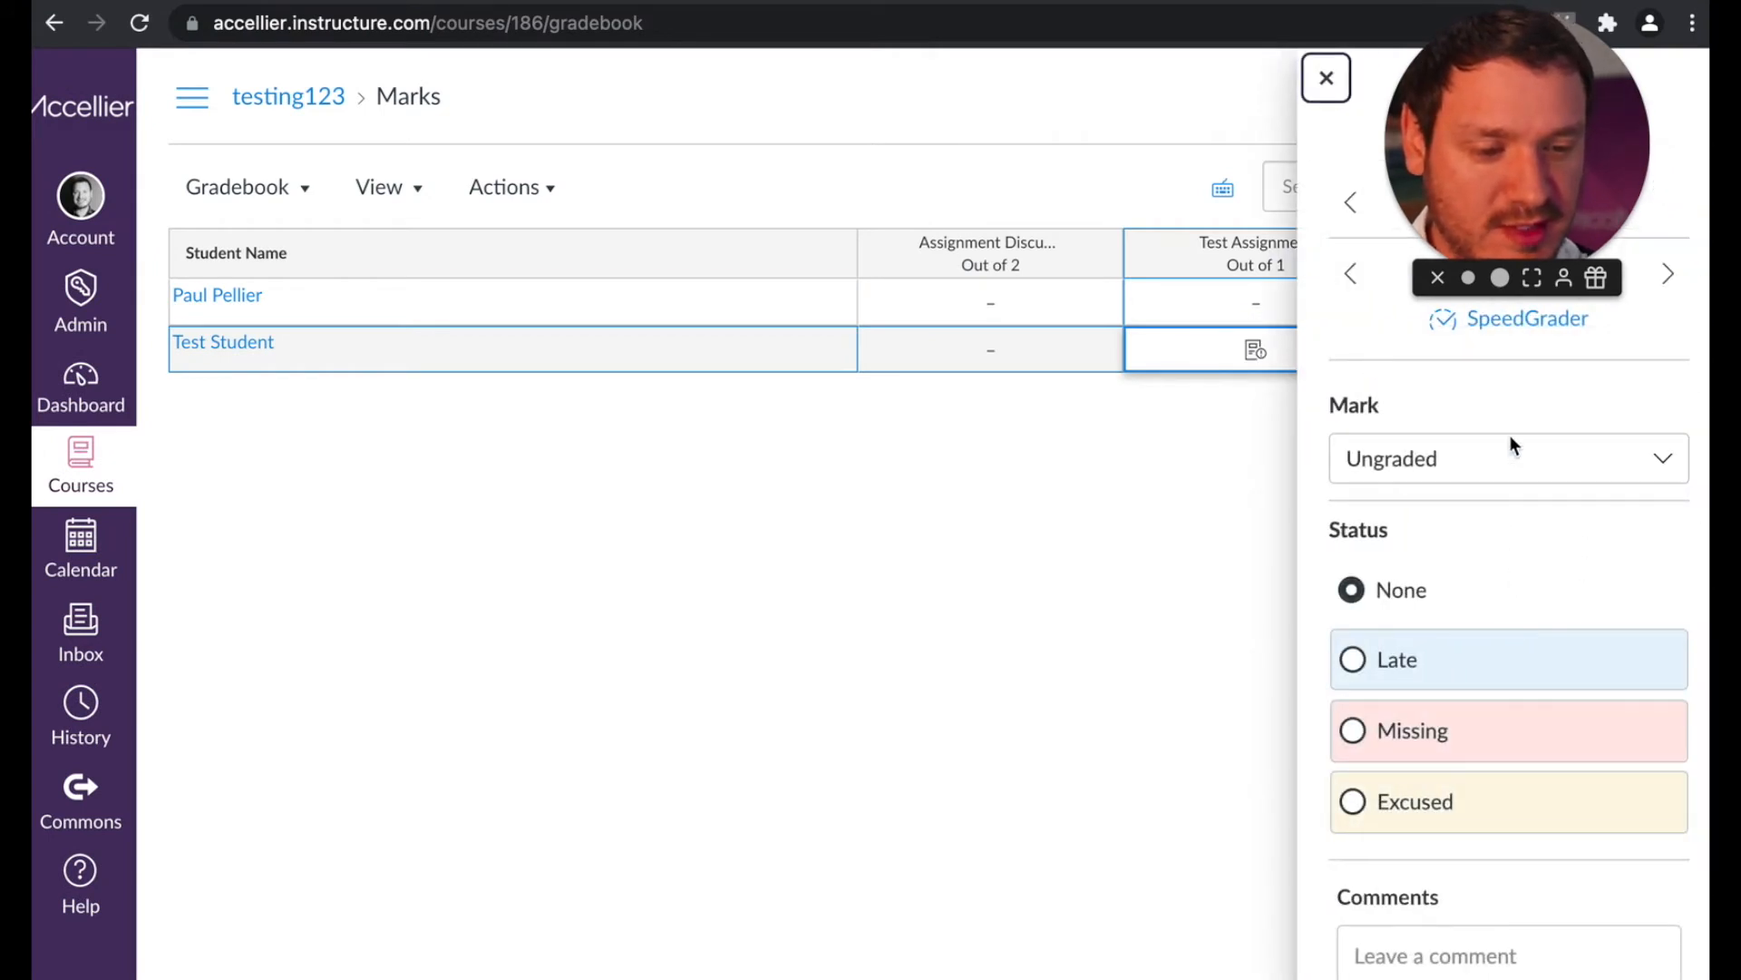
click(1523, 329)
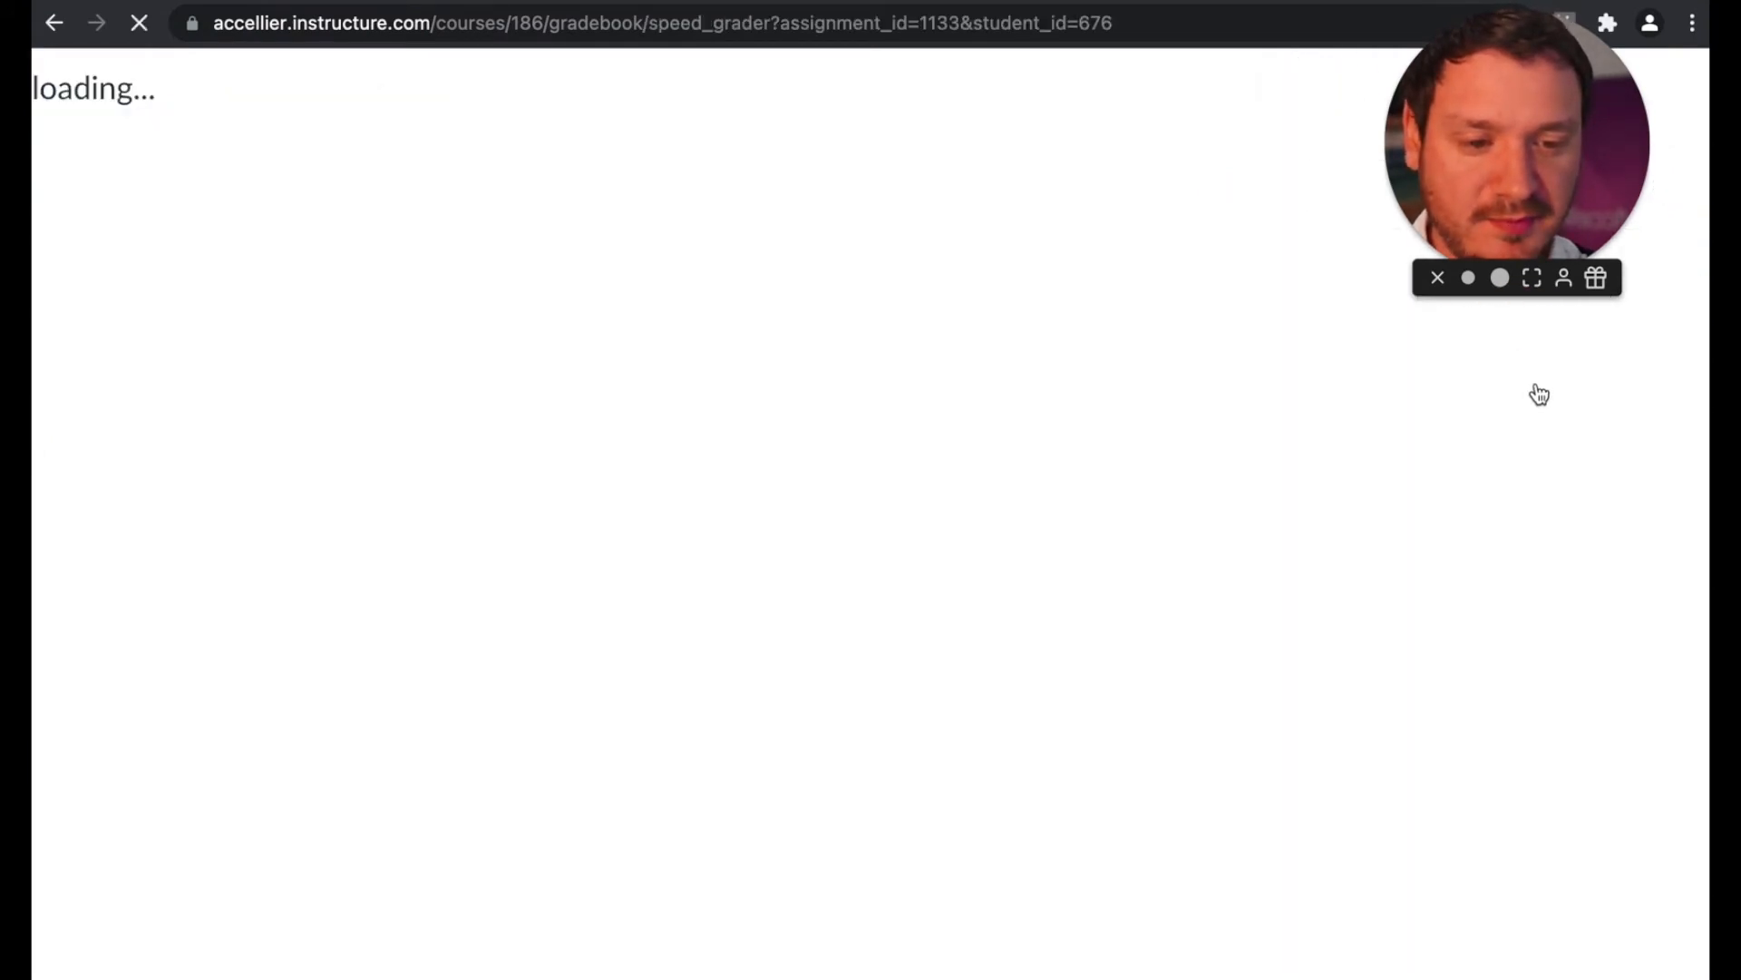
drag(1166, 25, 403, 8)
key(ctrl+c)
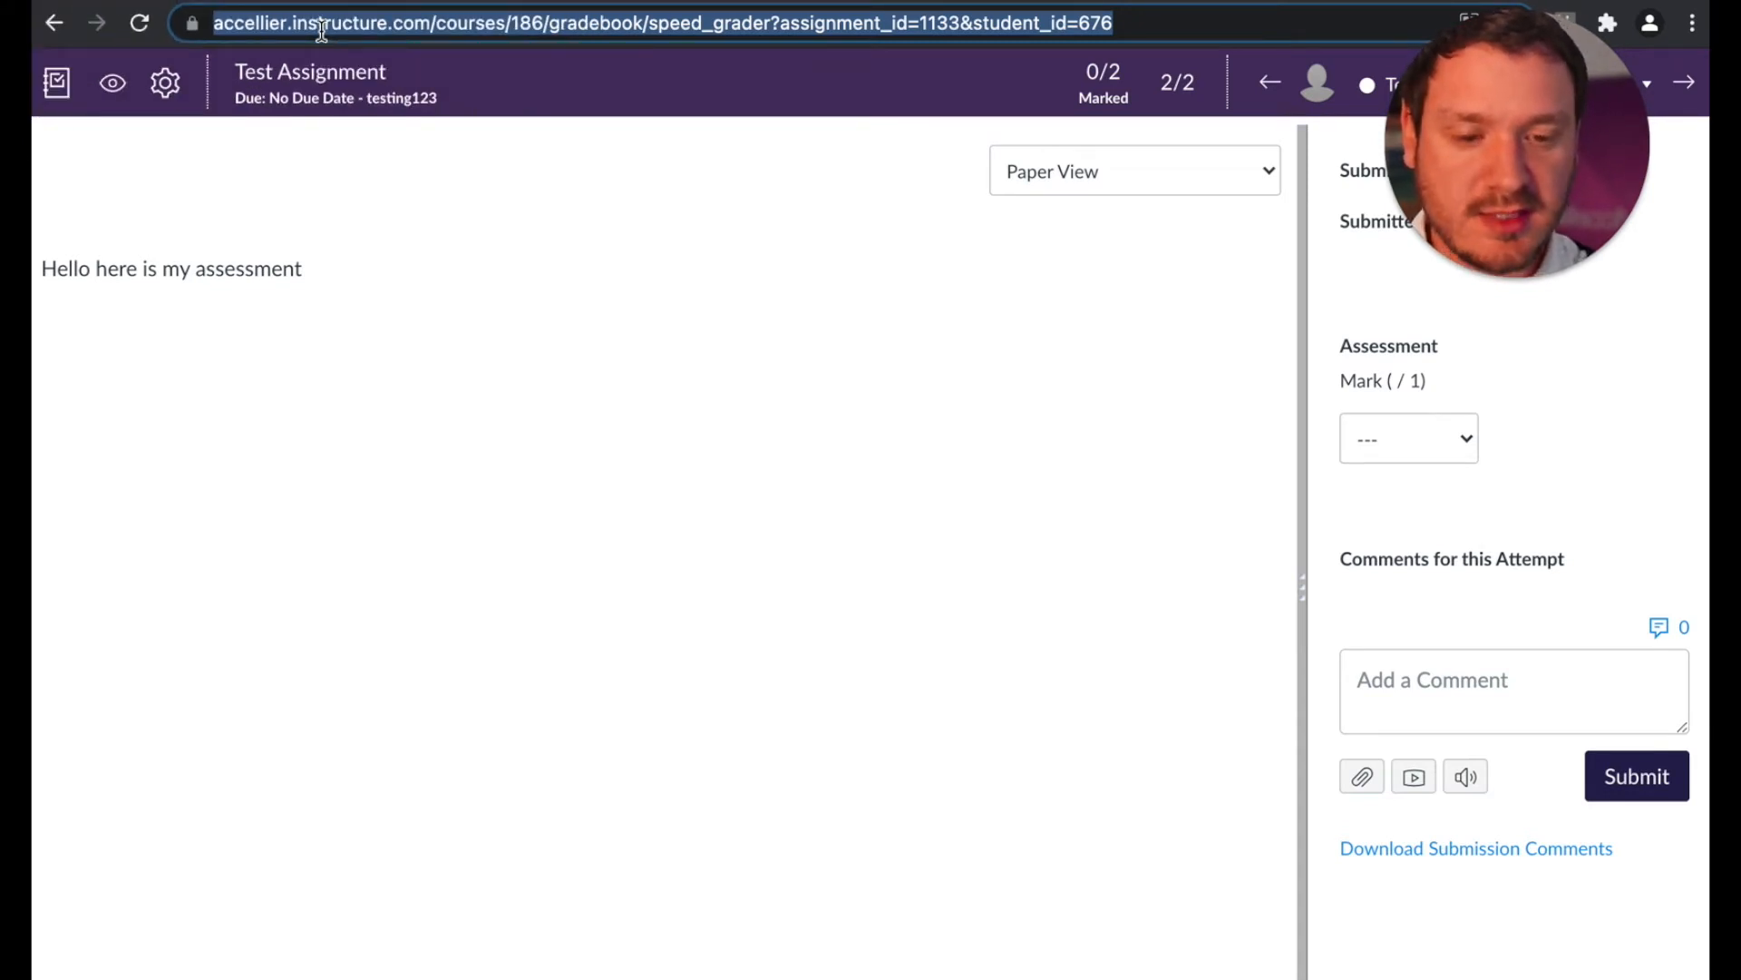
Step: Paste the copied URL into the Zap's SpeedGrader field and replace its course number with the Details Course ID value
click(598, 1)
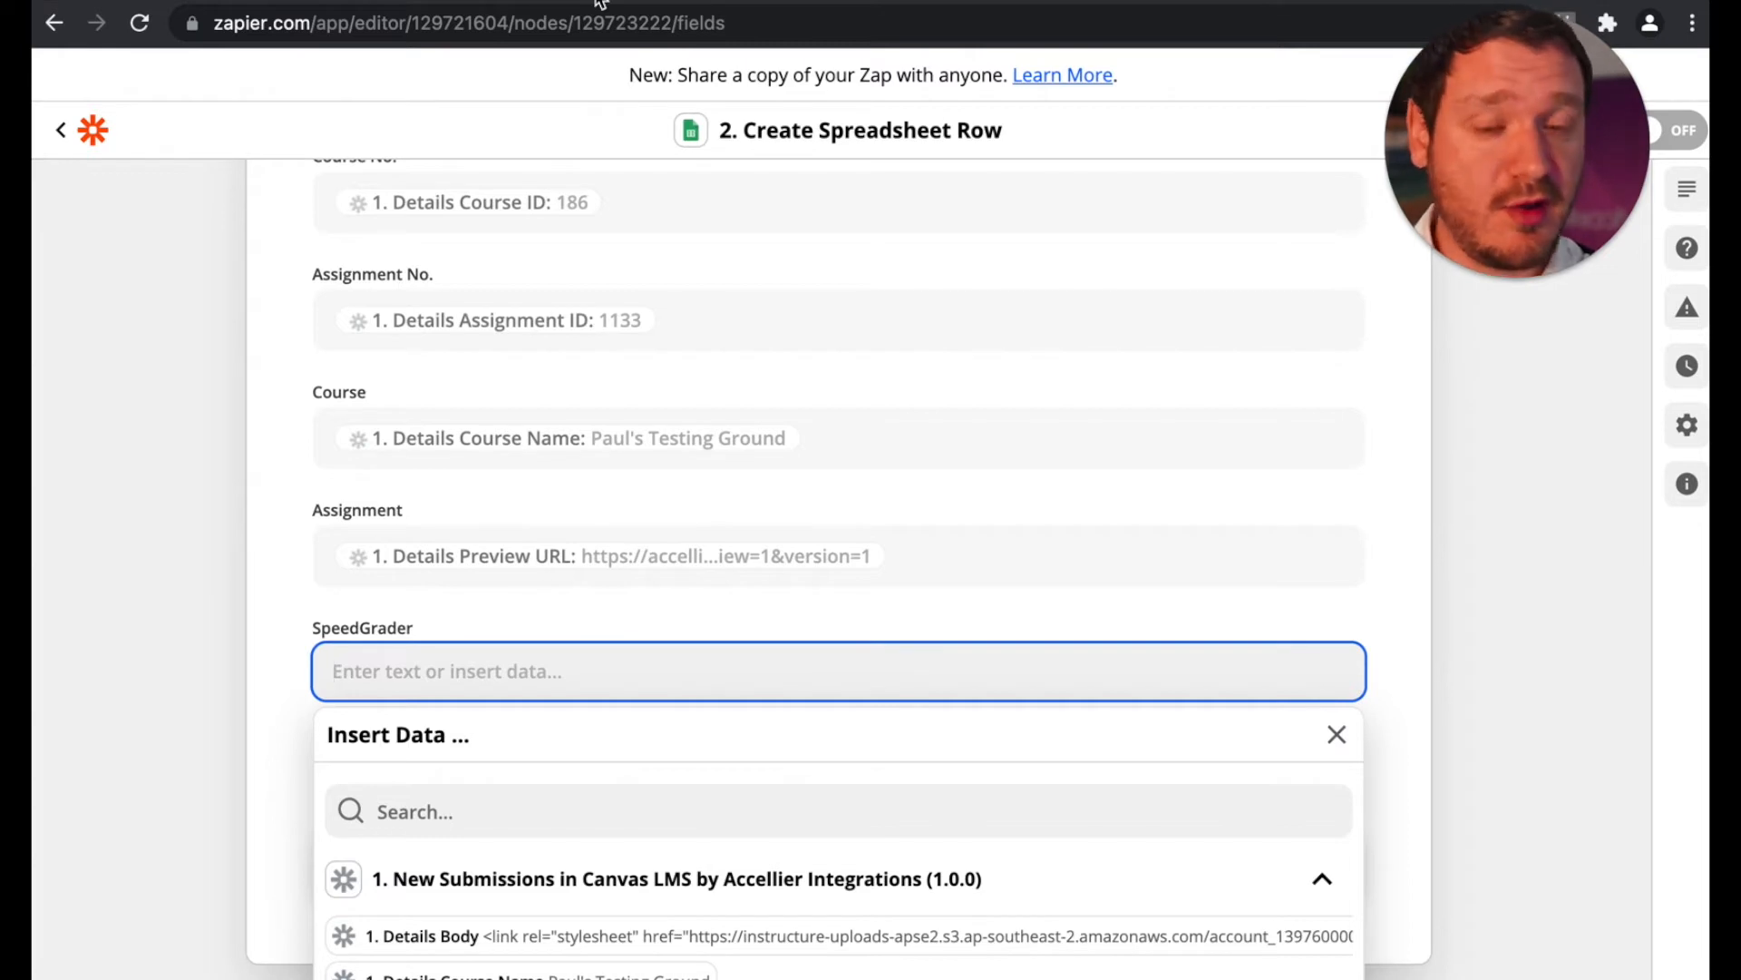
key(ctrl+v)
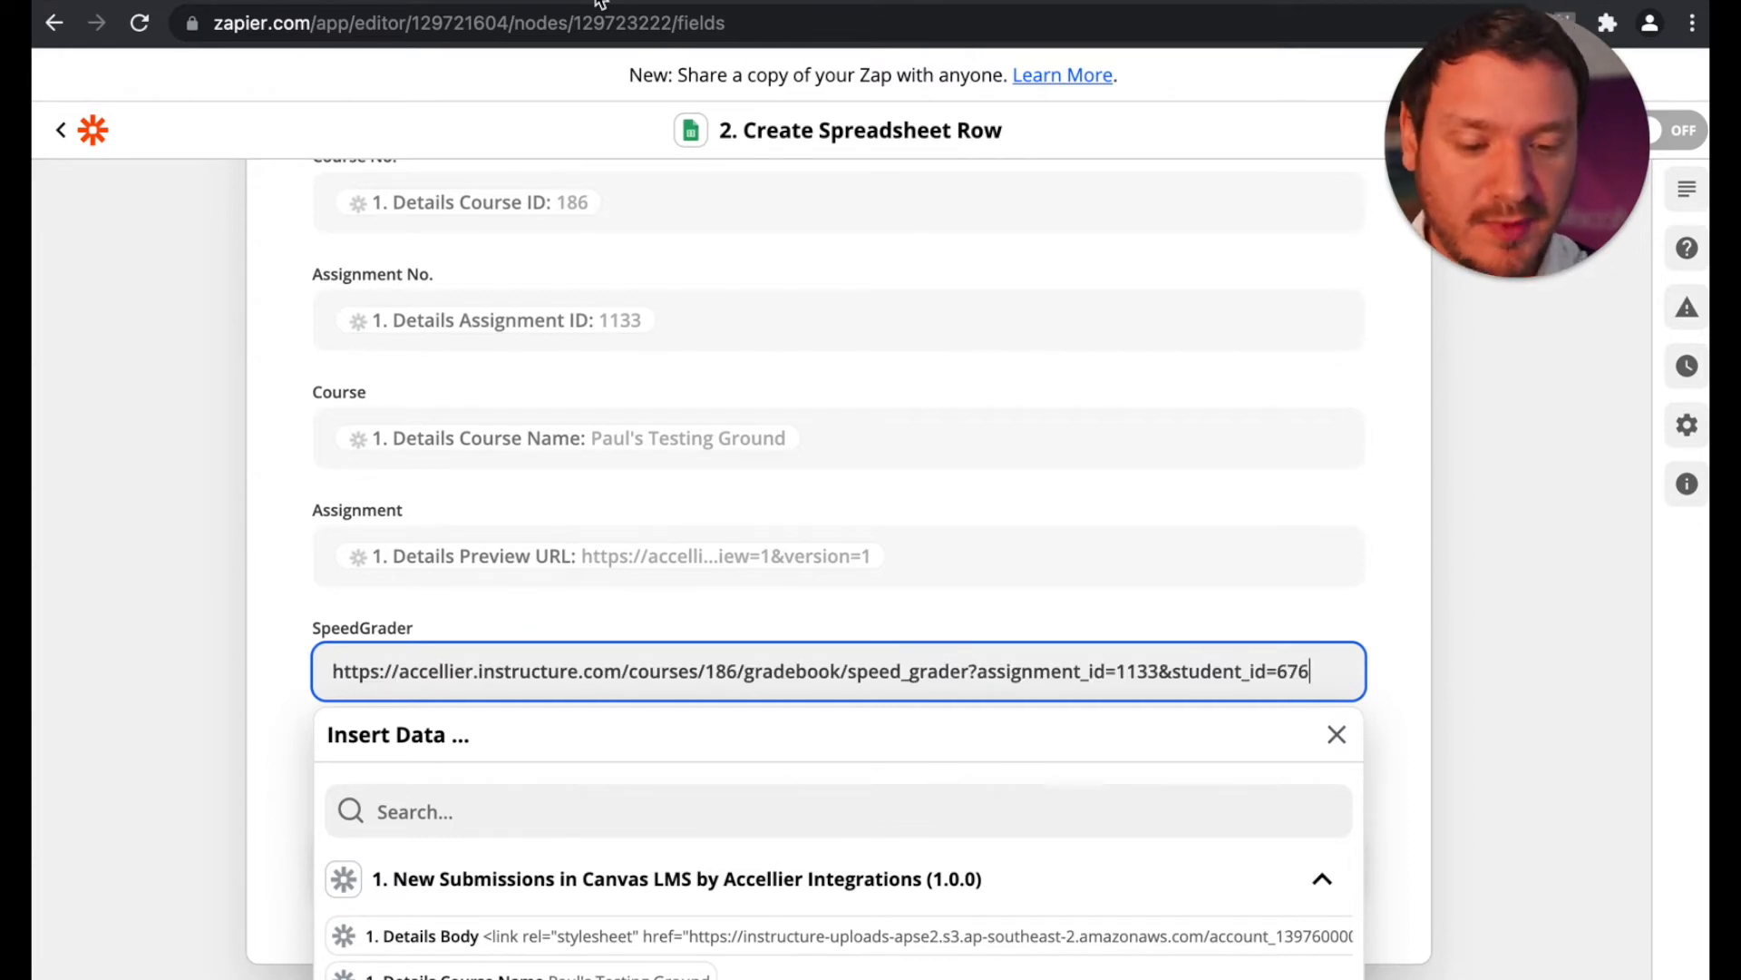
click(718, 669)
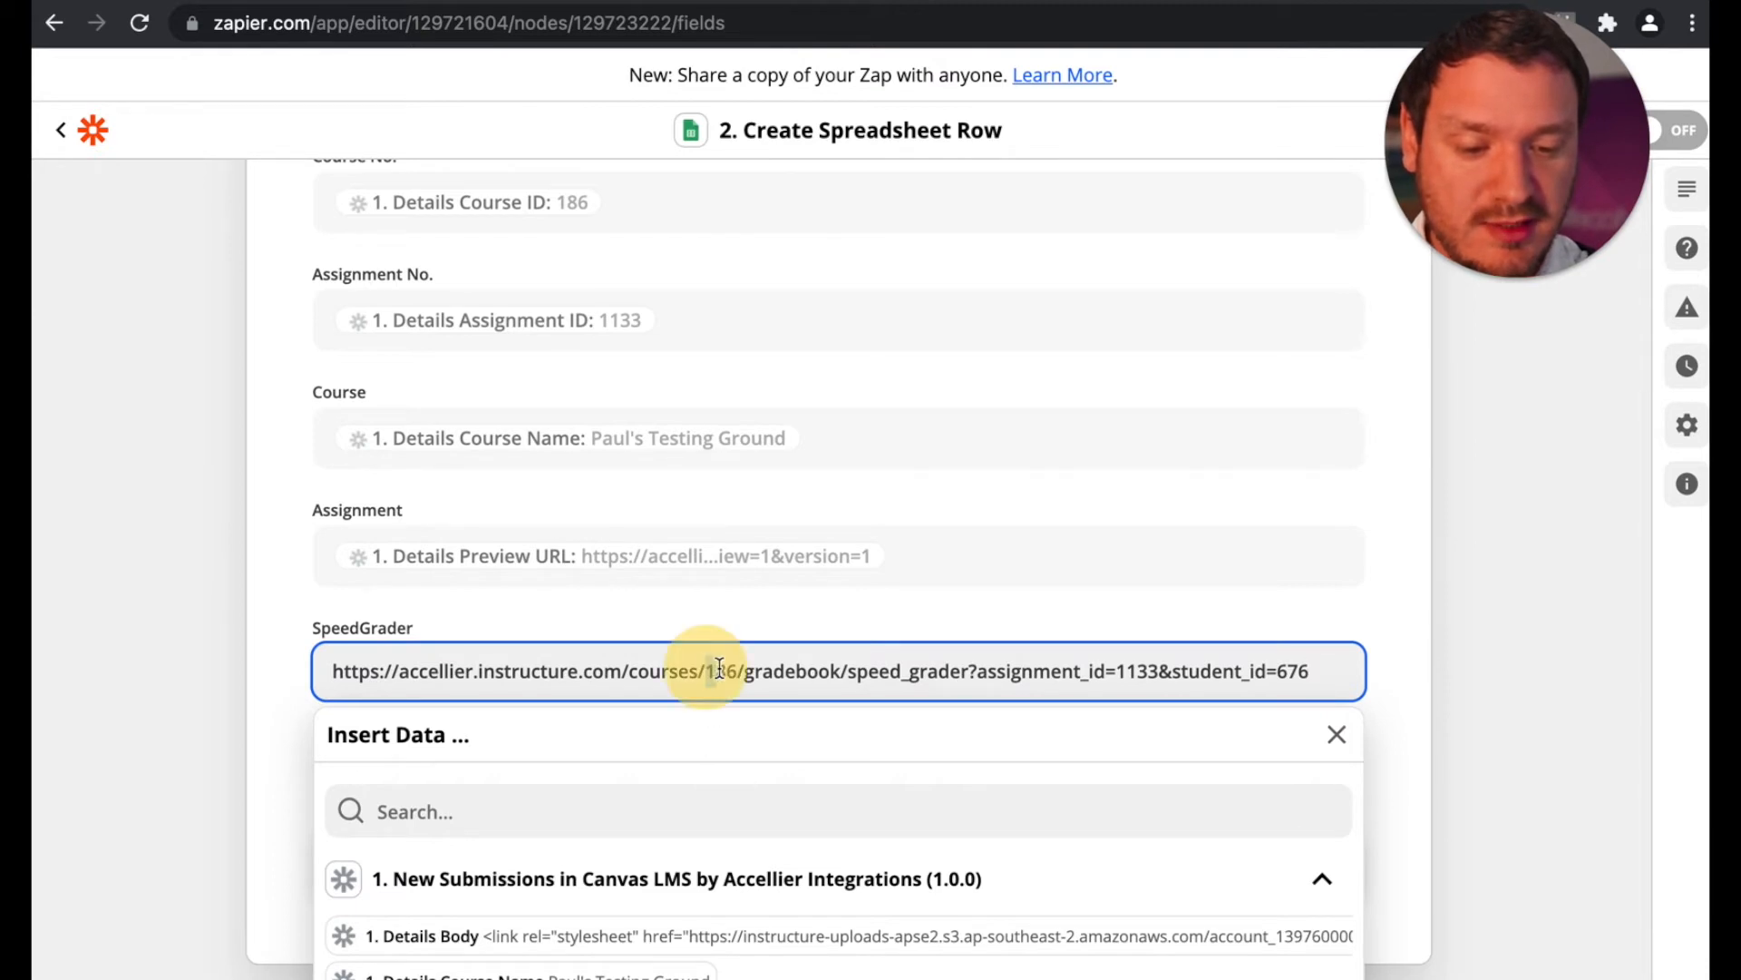
double_click(717, 669)
key(BackSpace)
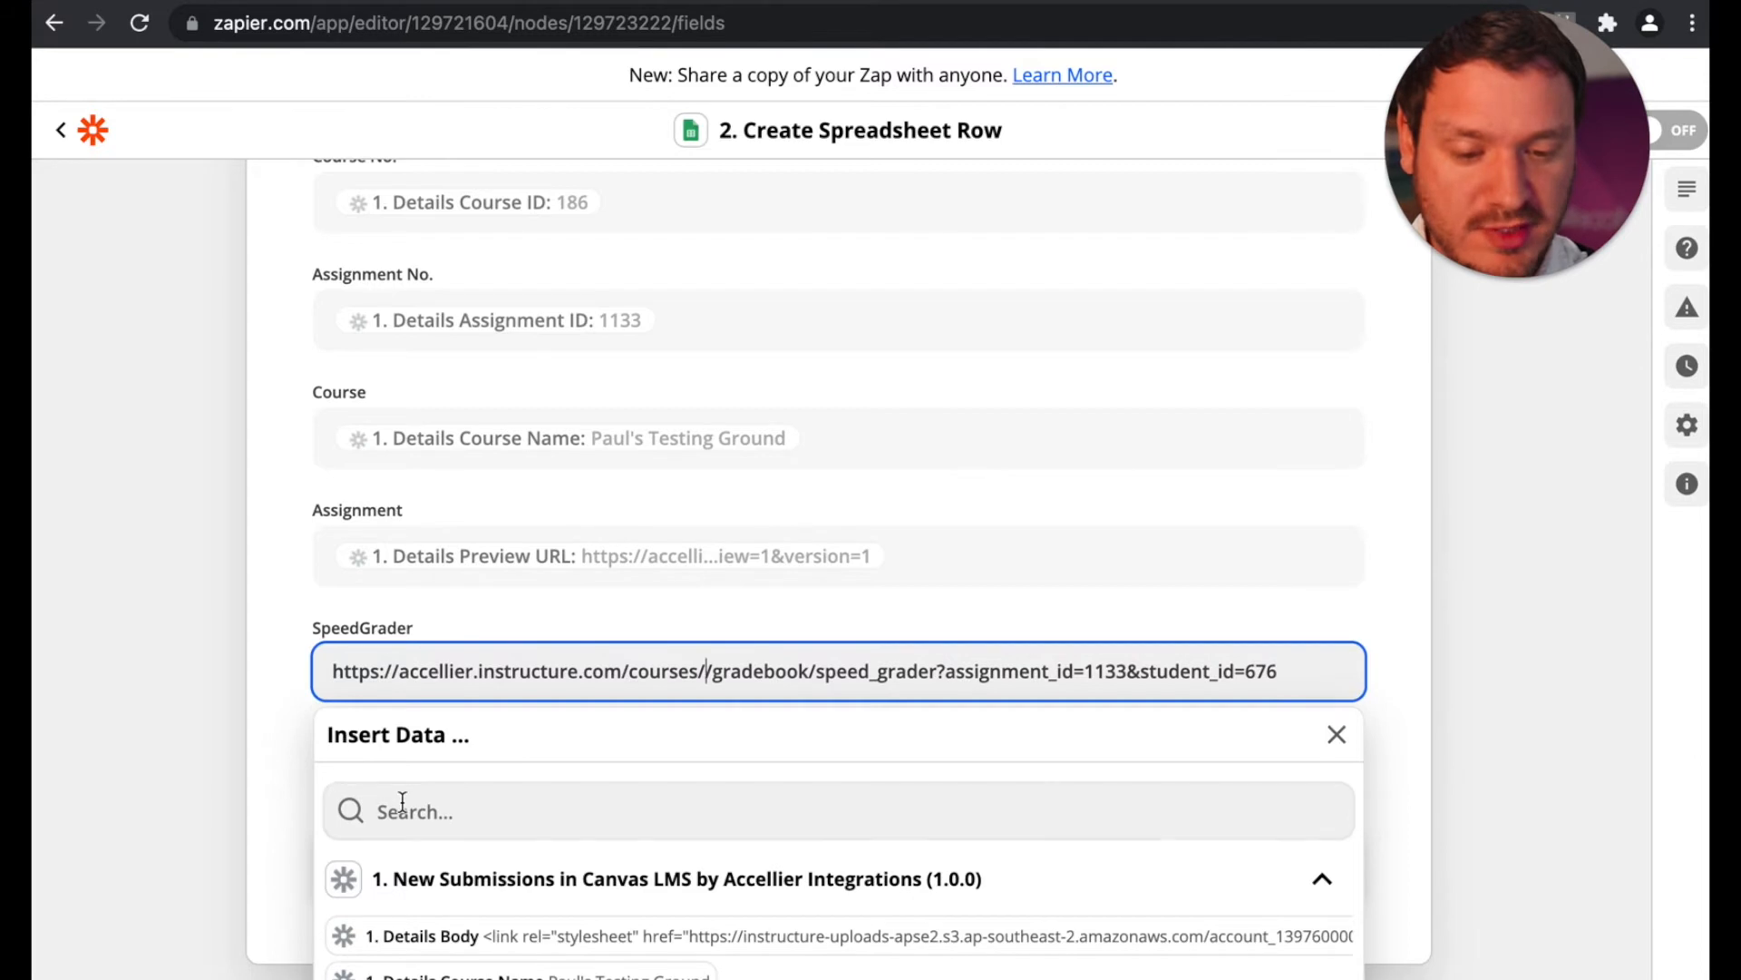
scroll(399, 809, down, 1)
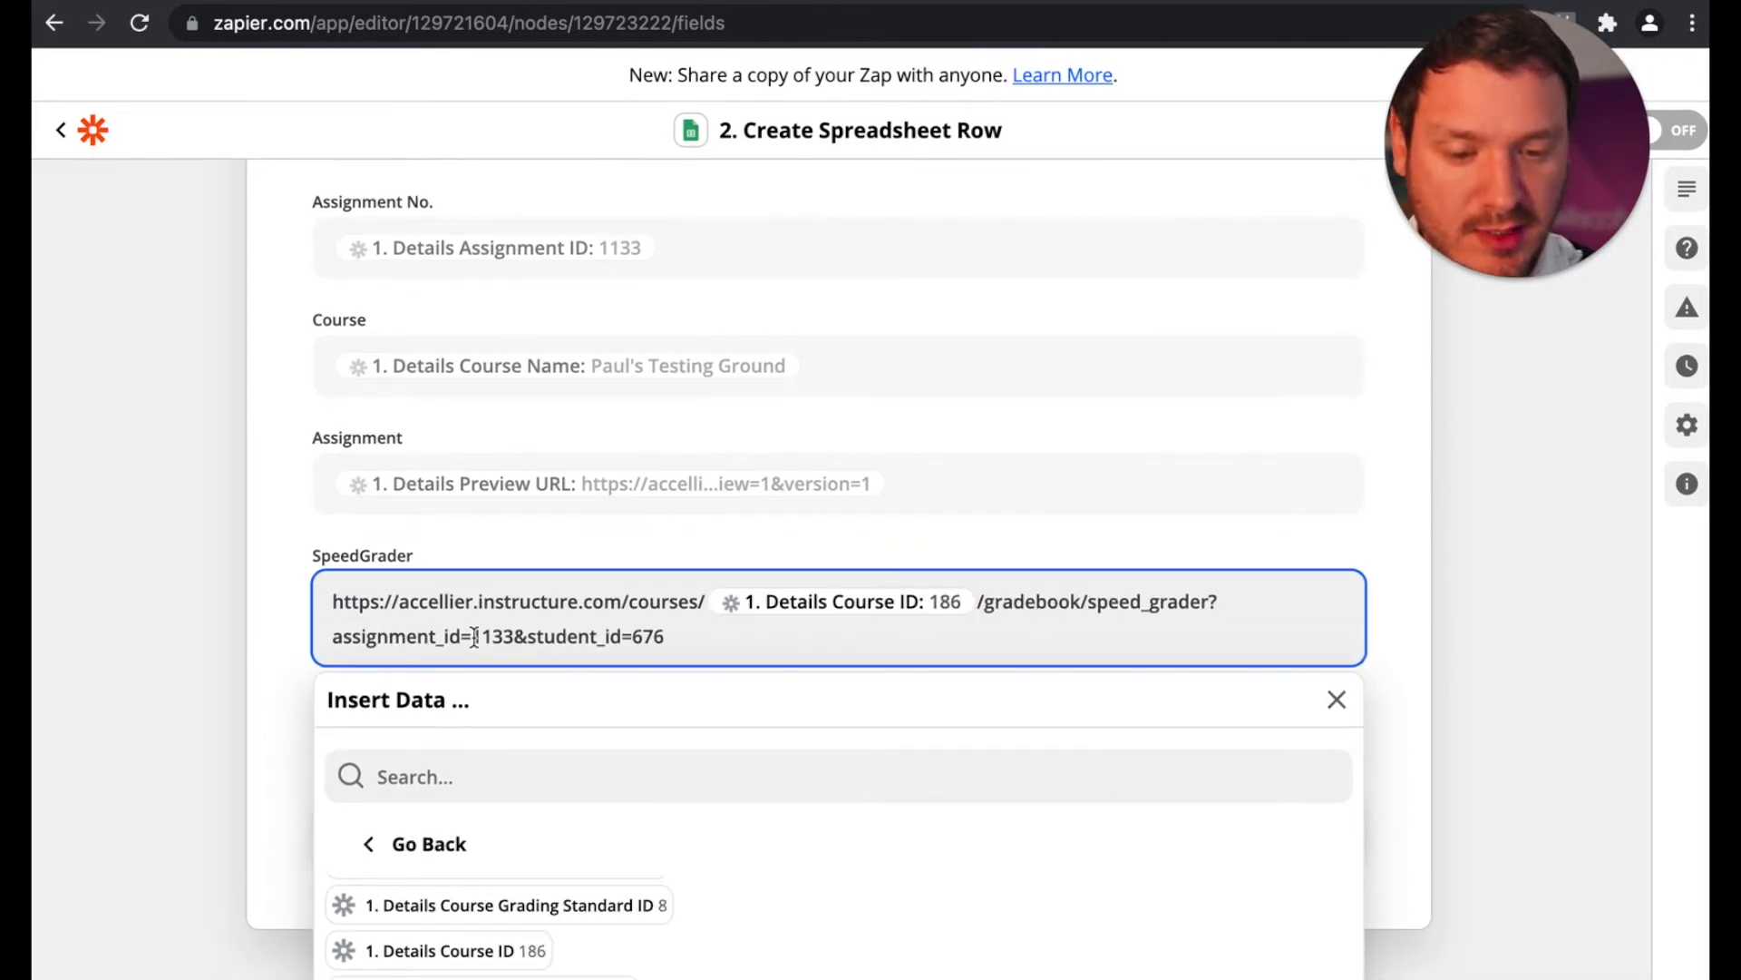
Step: Replace the assignment_id number in the SpeedGrader URL with the Details Assignment ID value
click(472, 636)
drag(473, 636, 514, 638)
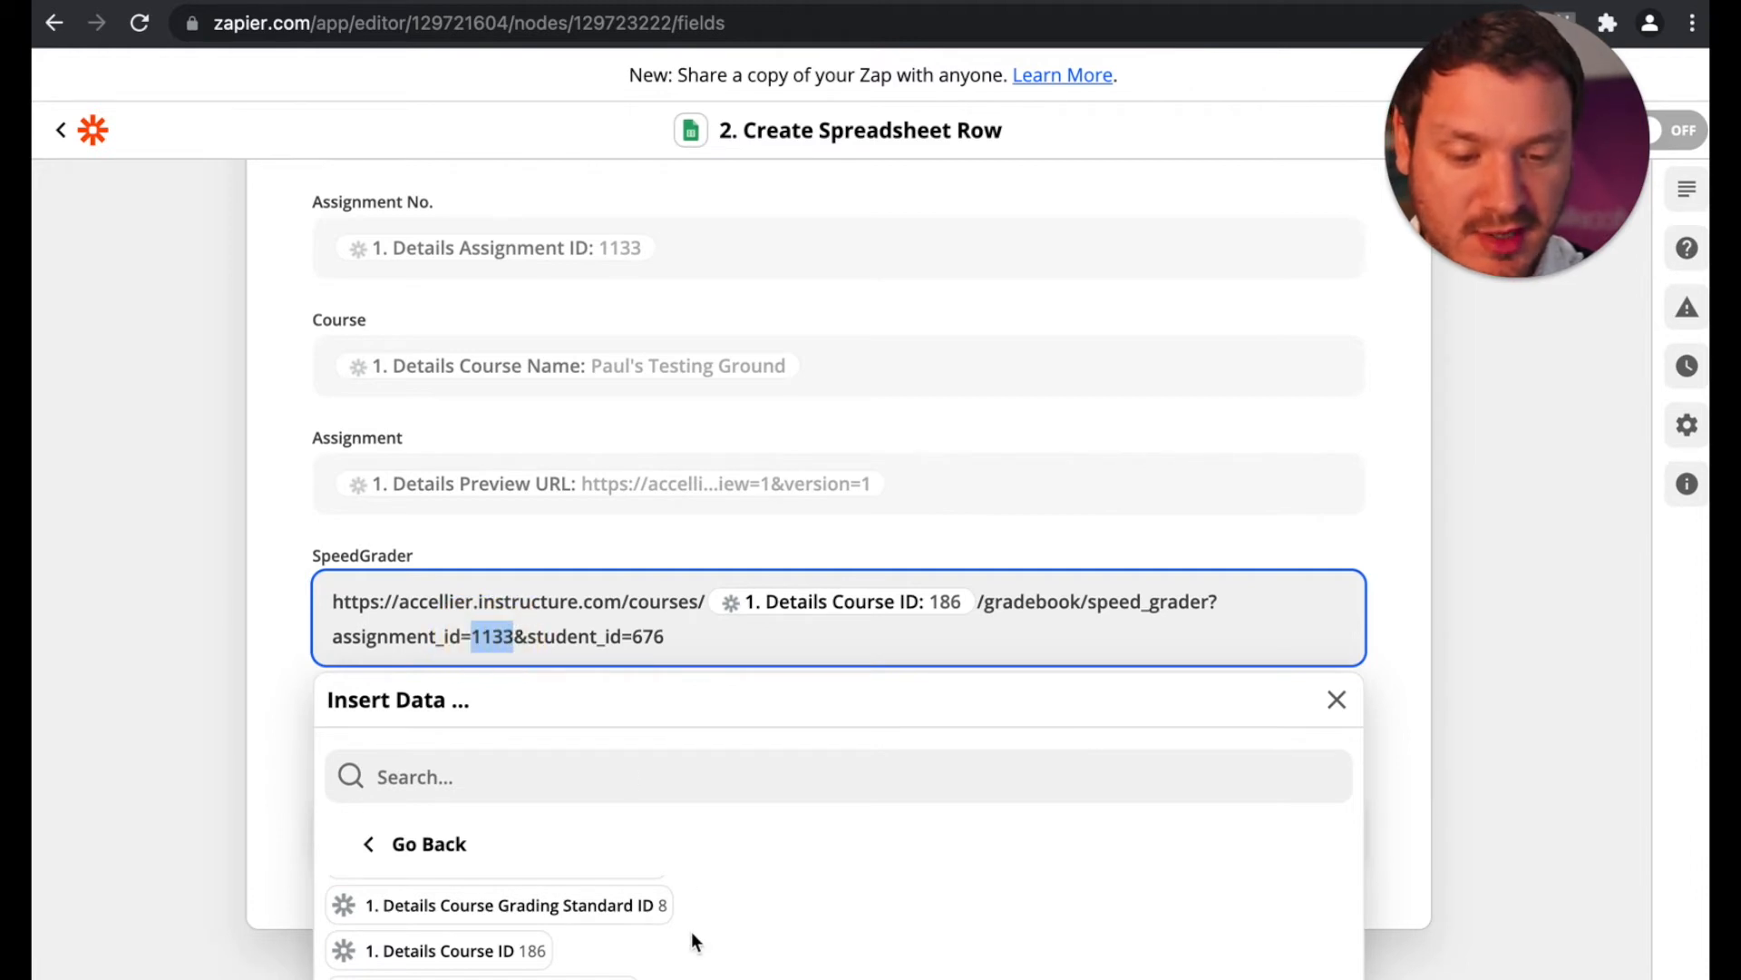
key(BackSpace)
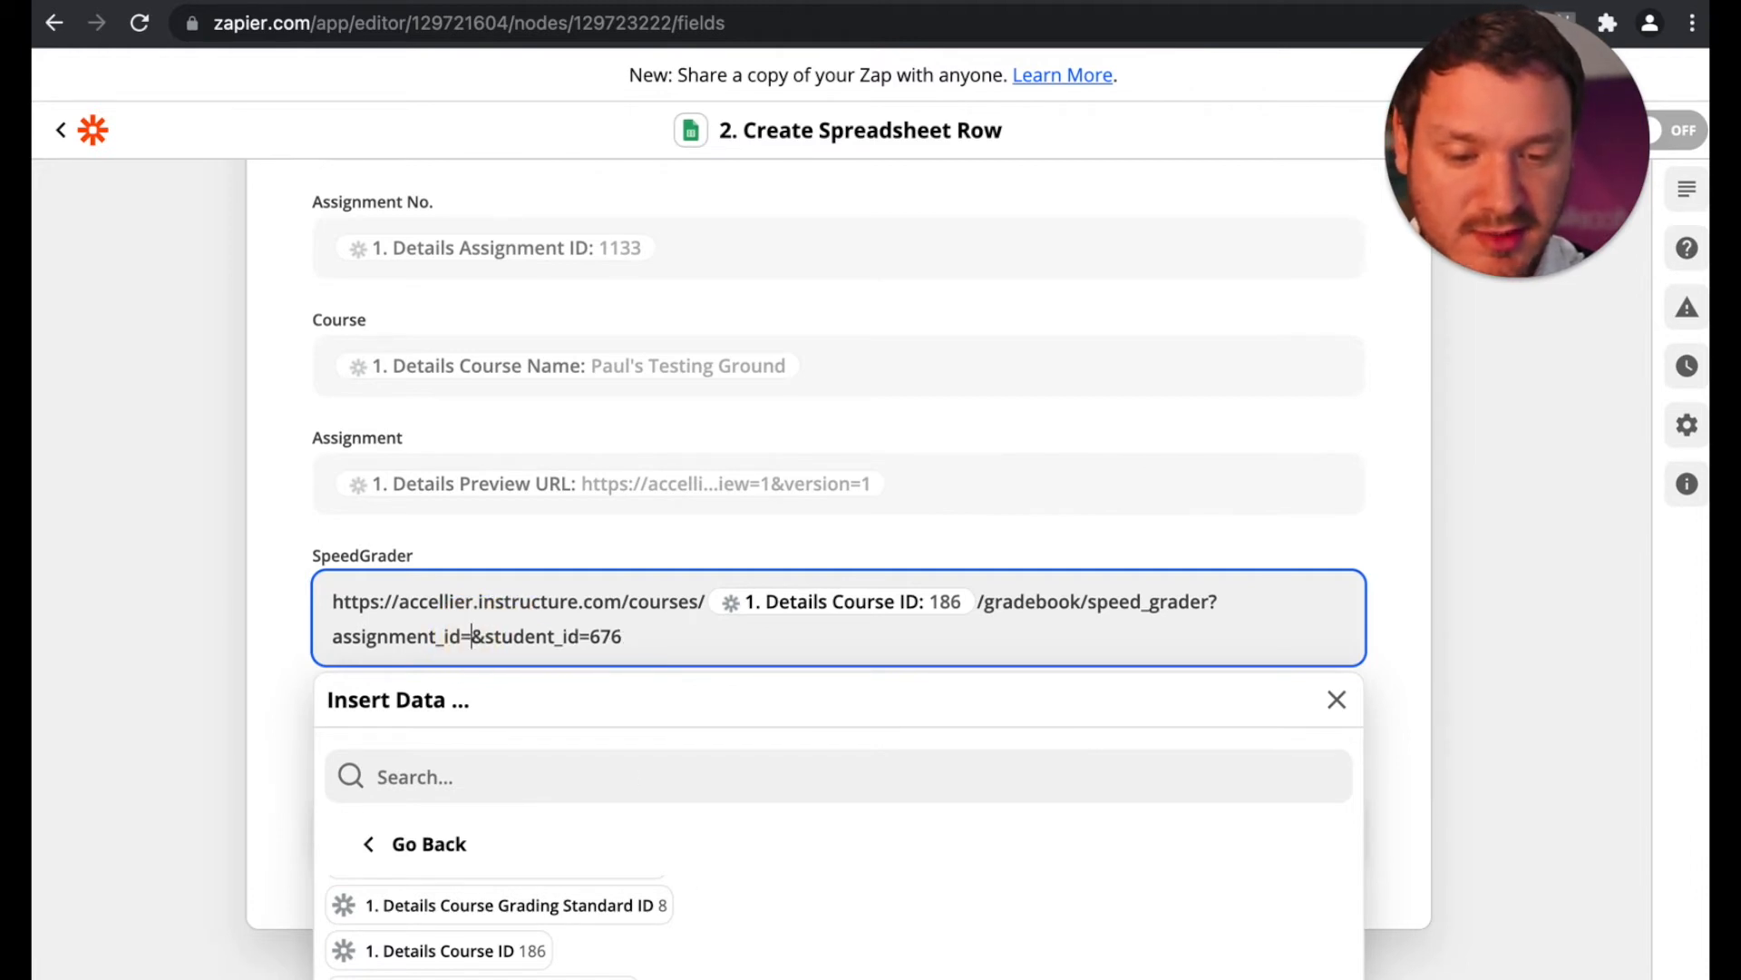
scroll(638, 929, down, 3)
click(642, 934)
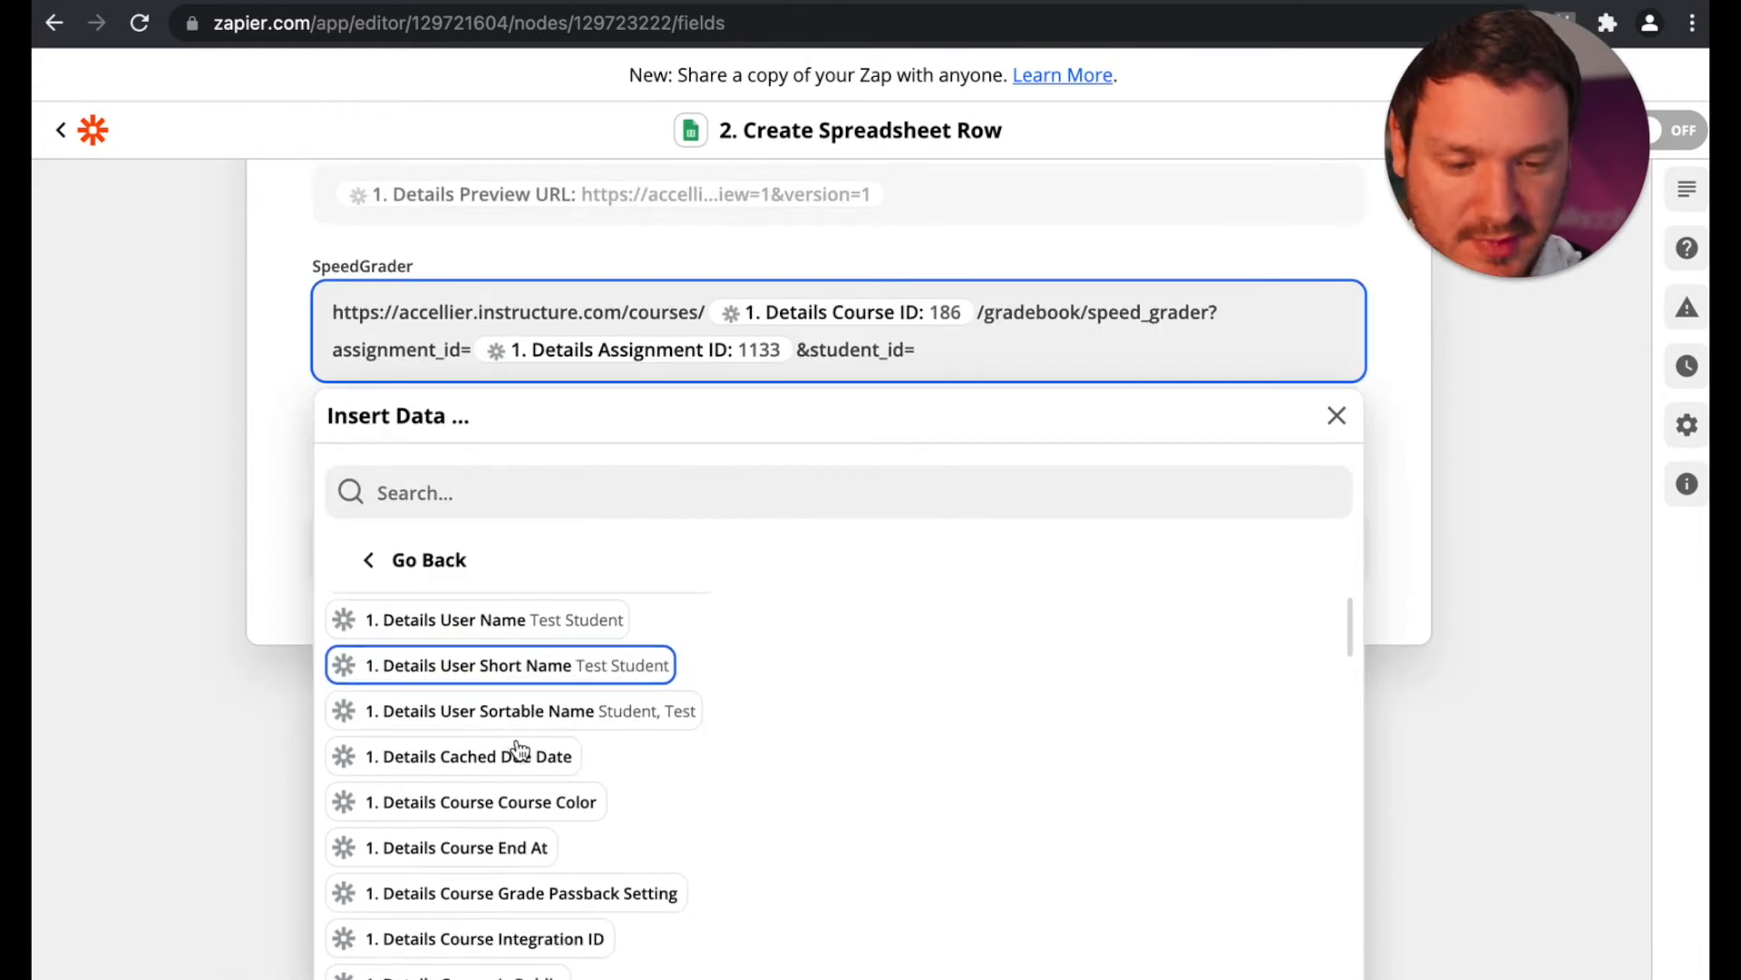
Step: Insert the Details User ID value after student_id= in the SpeedGrader URL
scroll(580, 749, down, 2)
scroll(518, 748, down, 15)
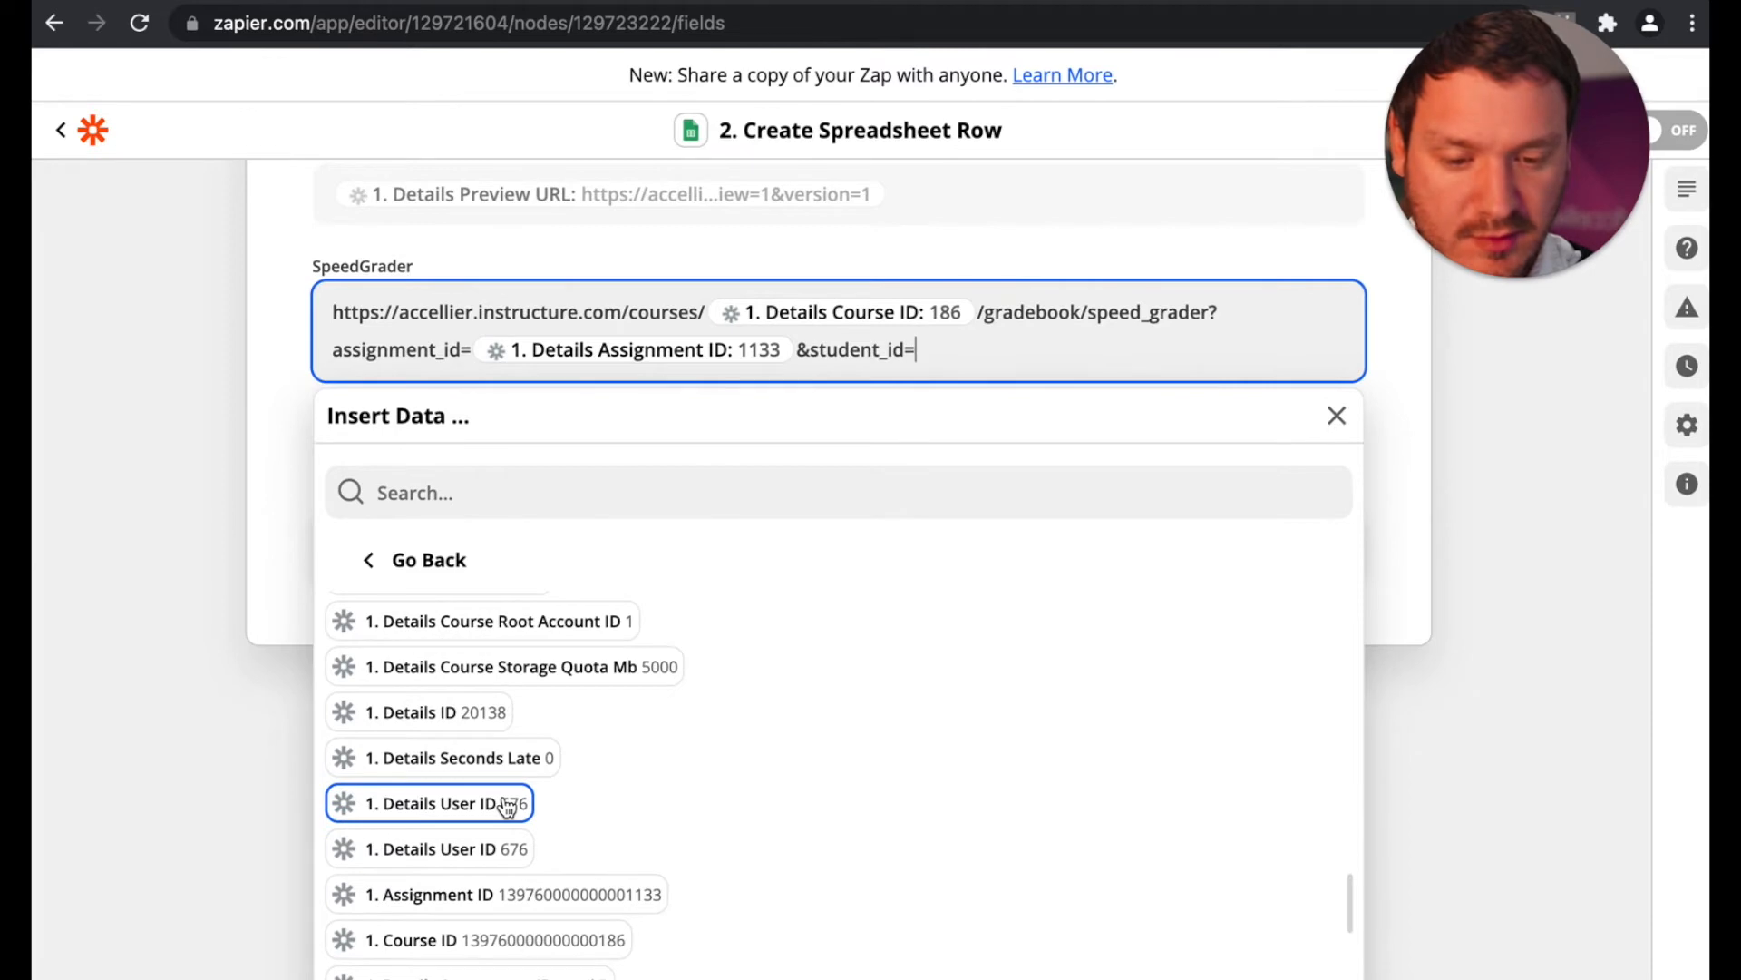
scroll(470, 812, up, 5)
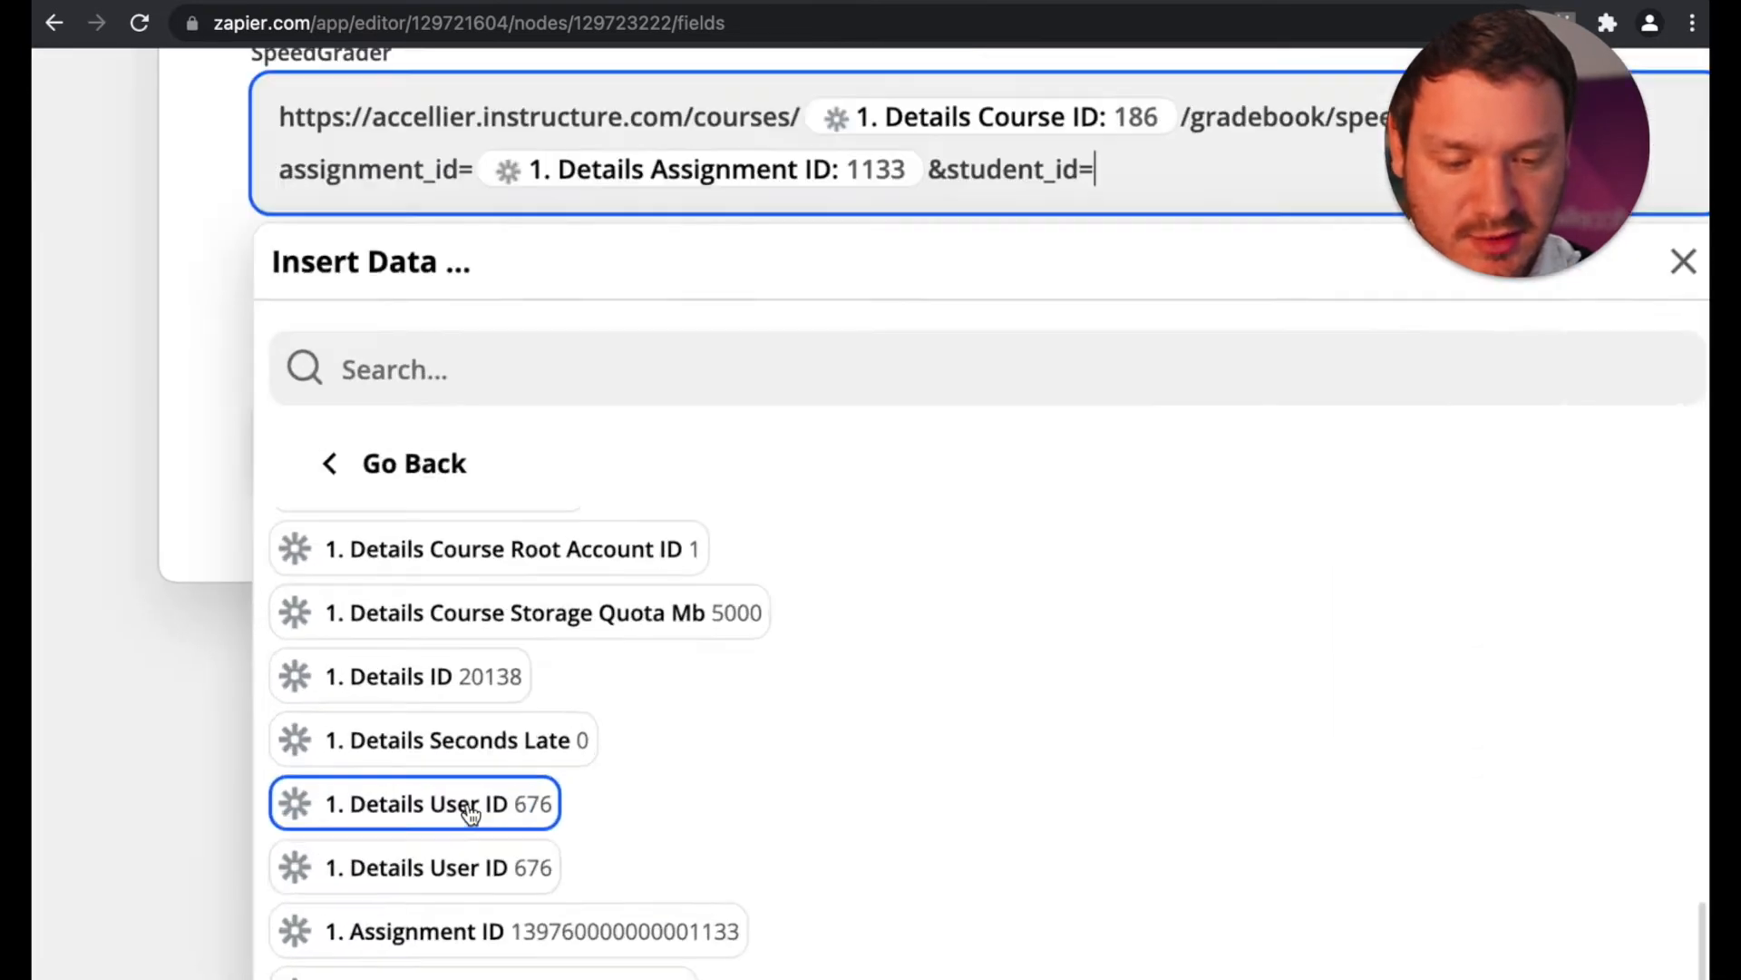
click(470, 813)
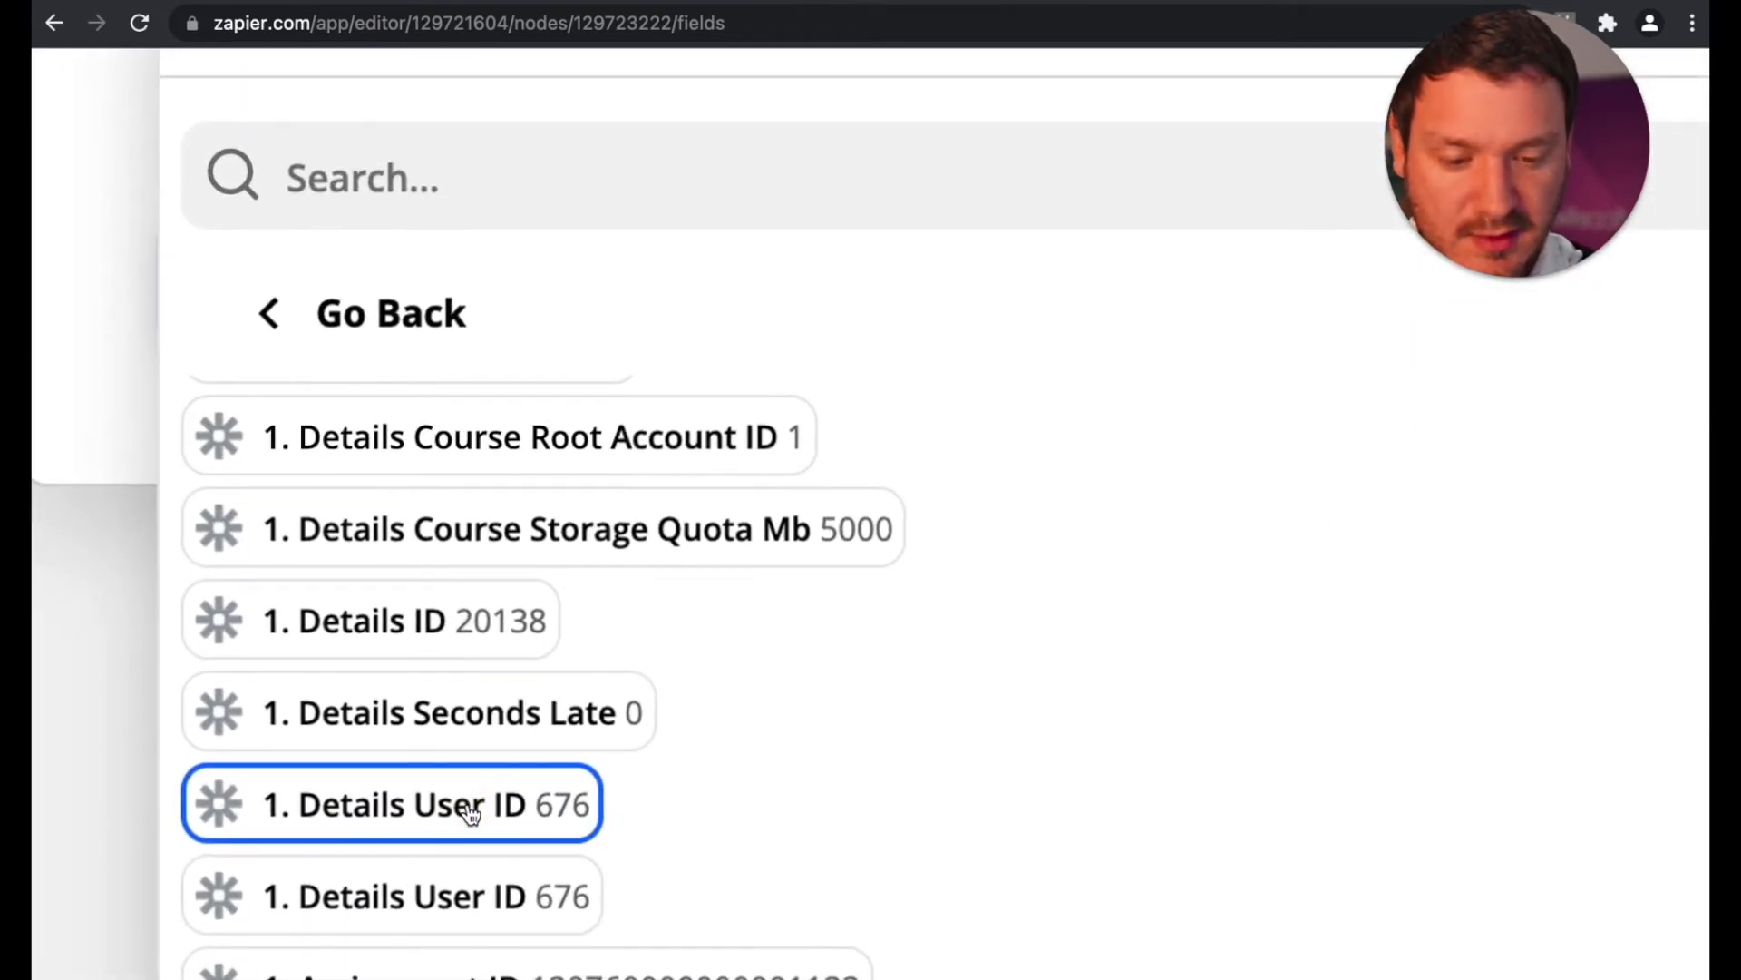
scroll(470, 812, down, 5)
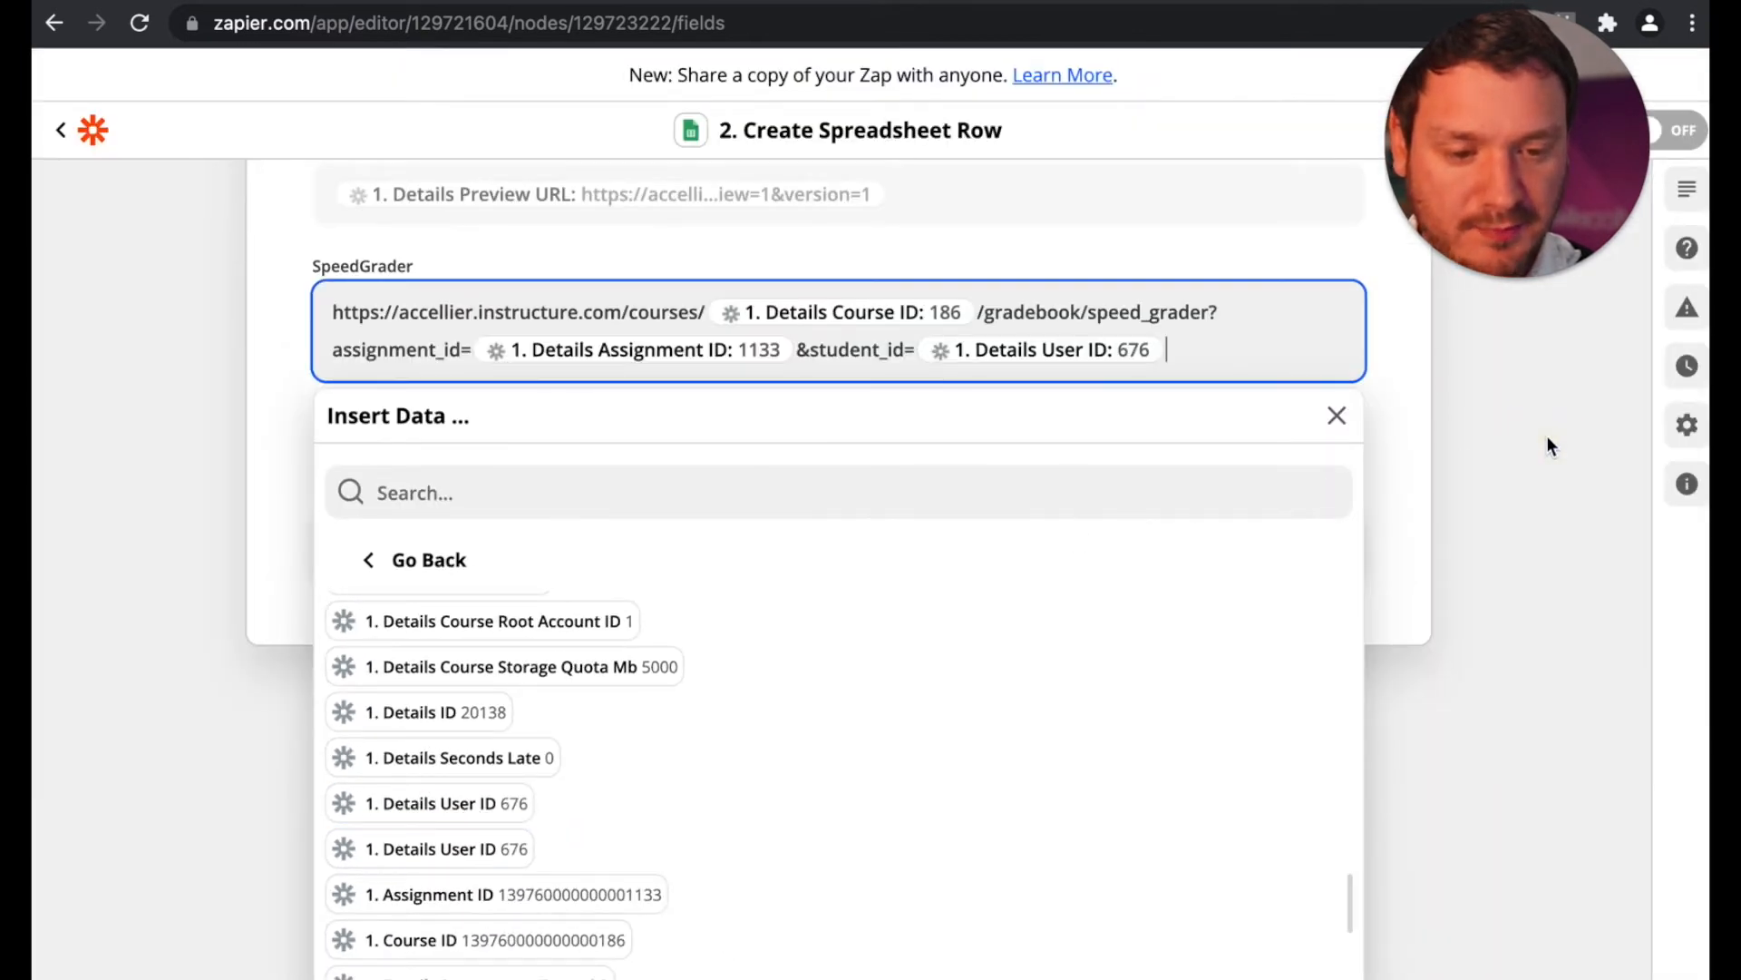
click(1548, 436)
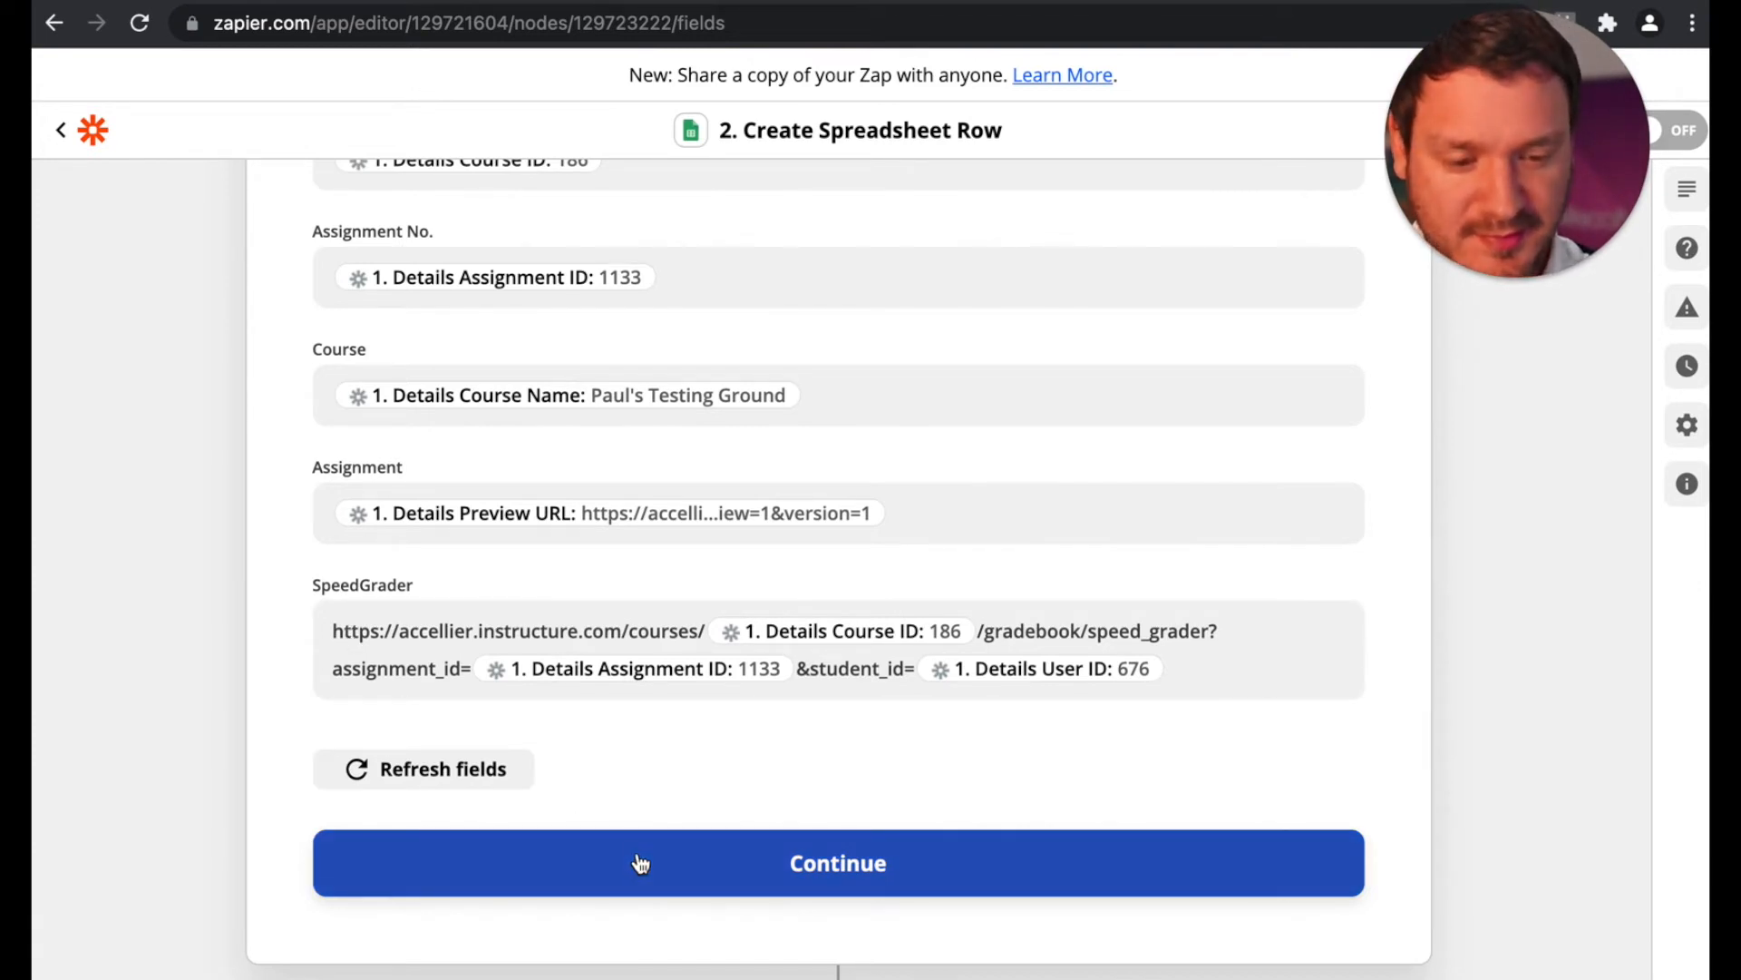
Step: Add the line "Here is the link to the student's submission in SpeedGrader:" above the URL in the SpeedGrader field
click(336, 632)
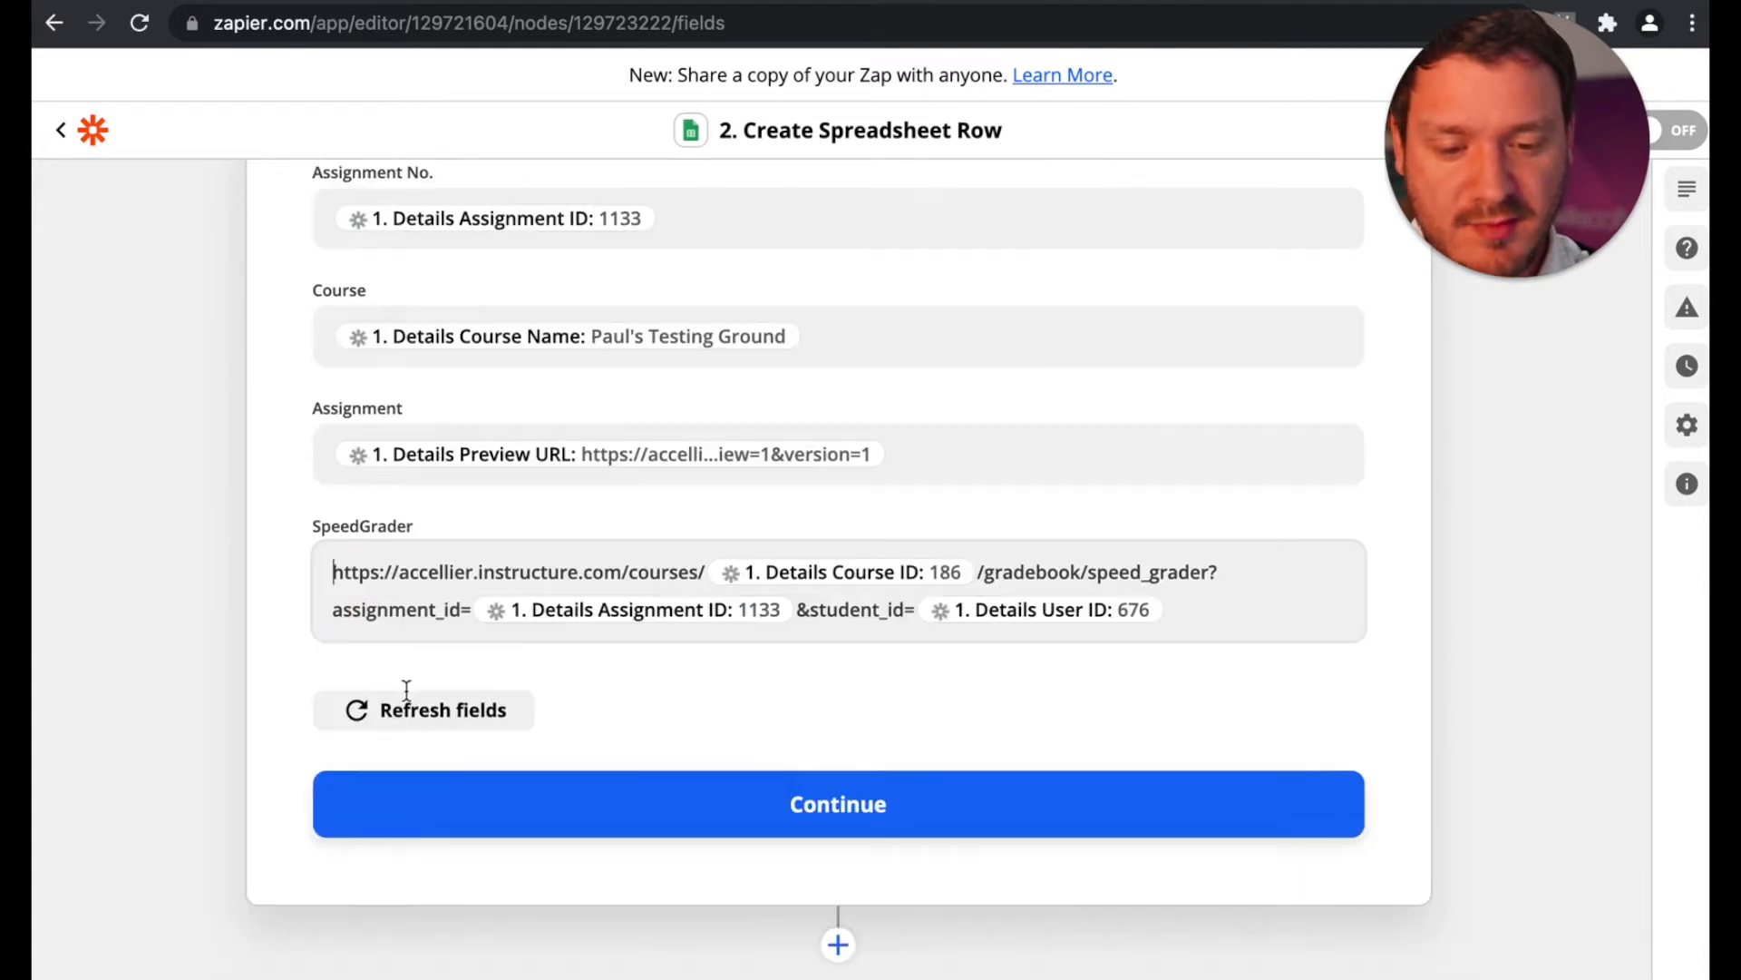
text(Here is )
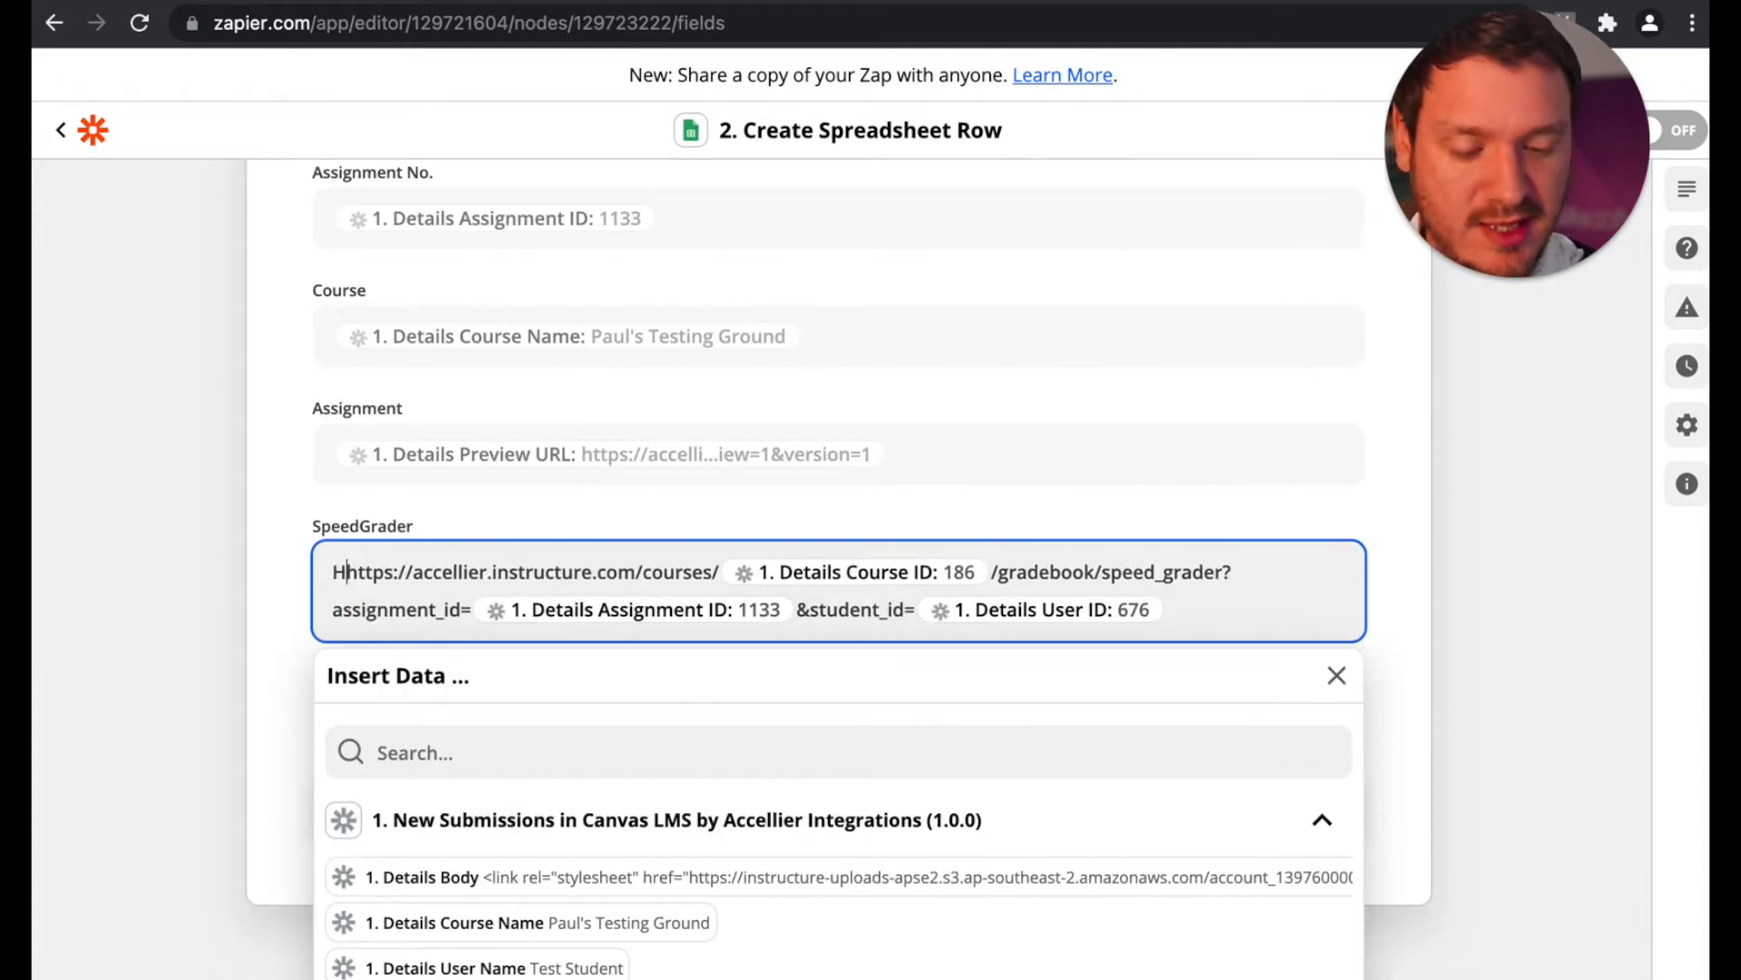
text(the link to)
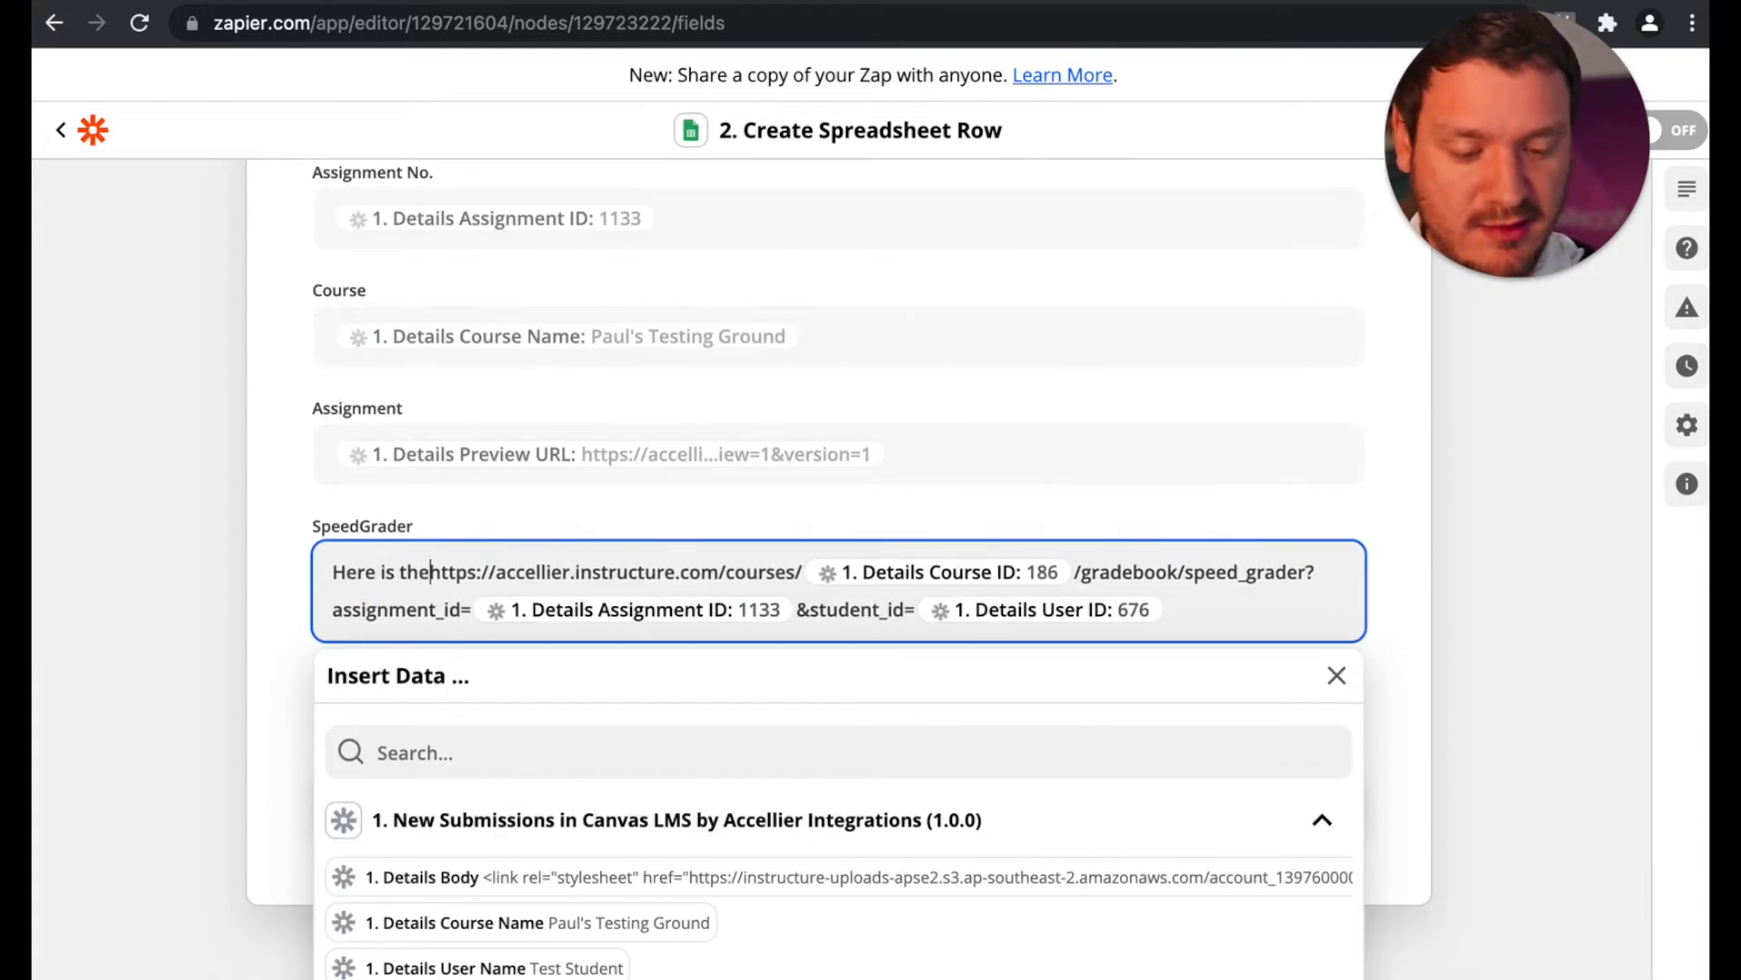
text( the student)
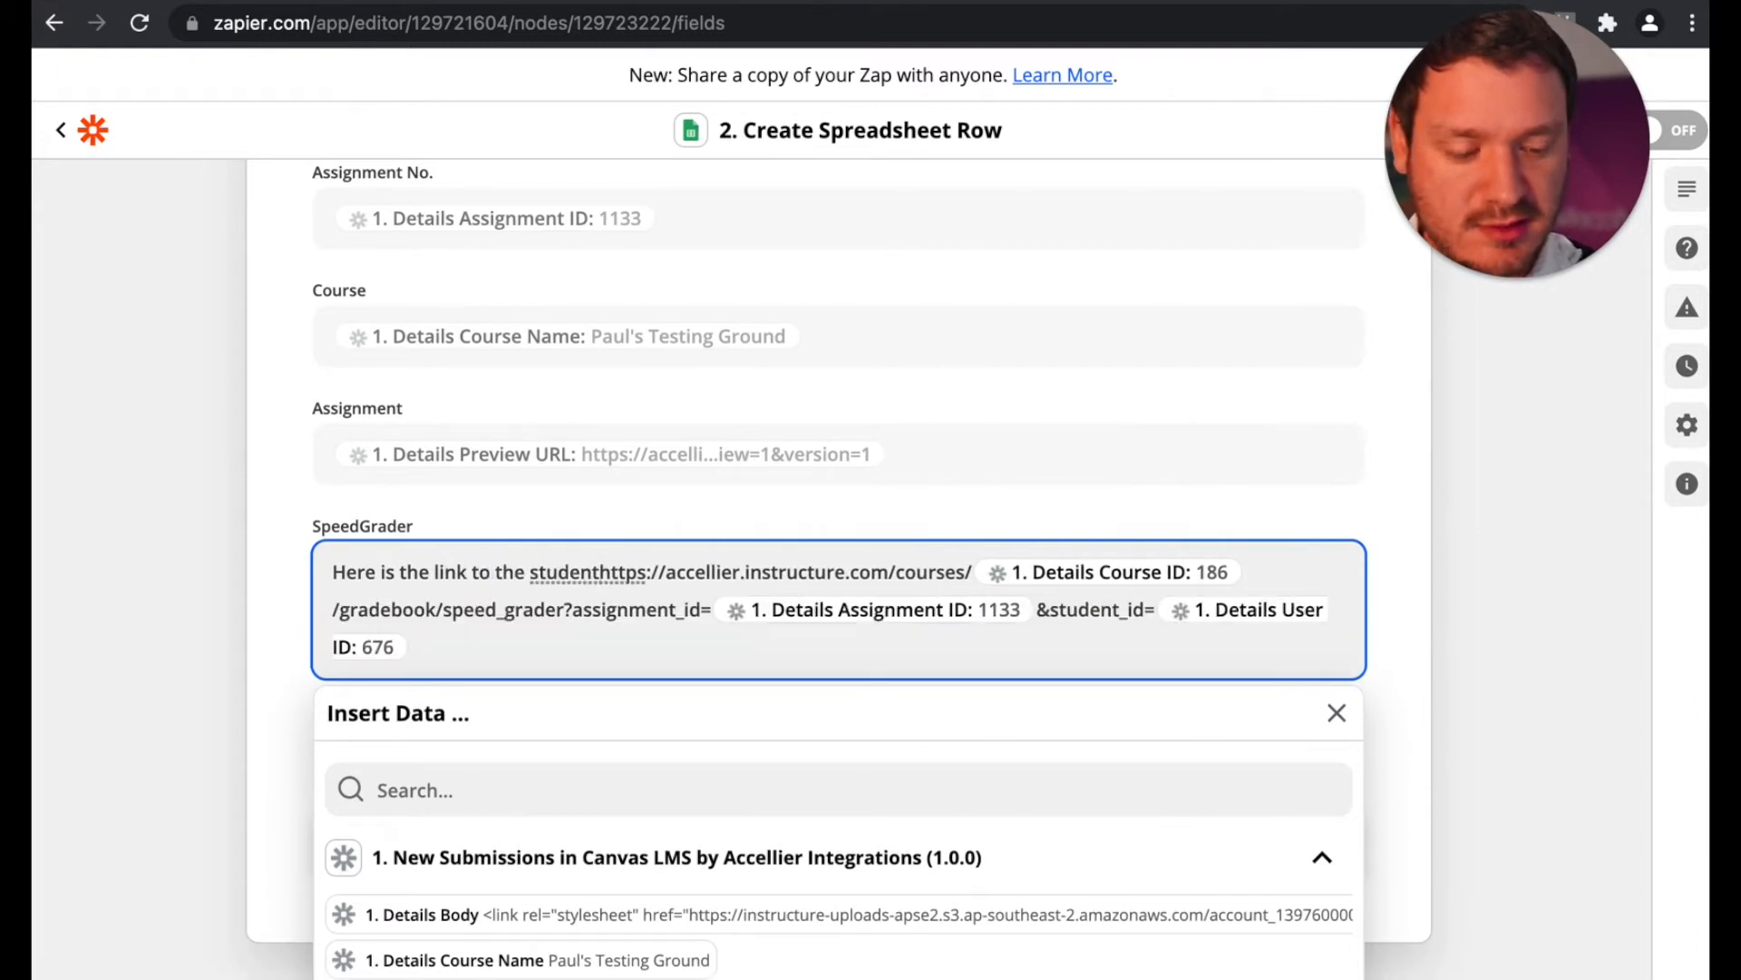
text('s submiss)
text(ion in Speed)
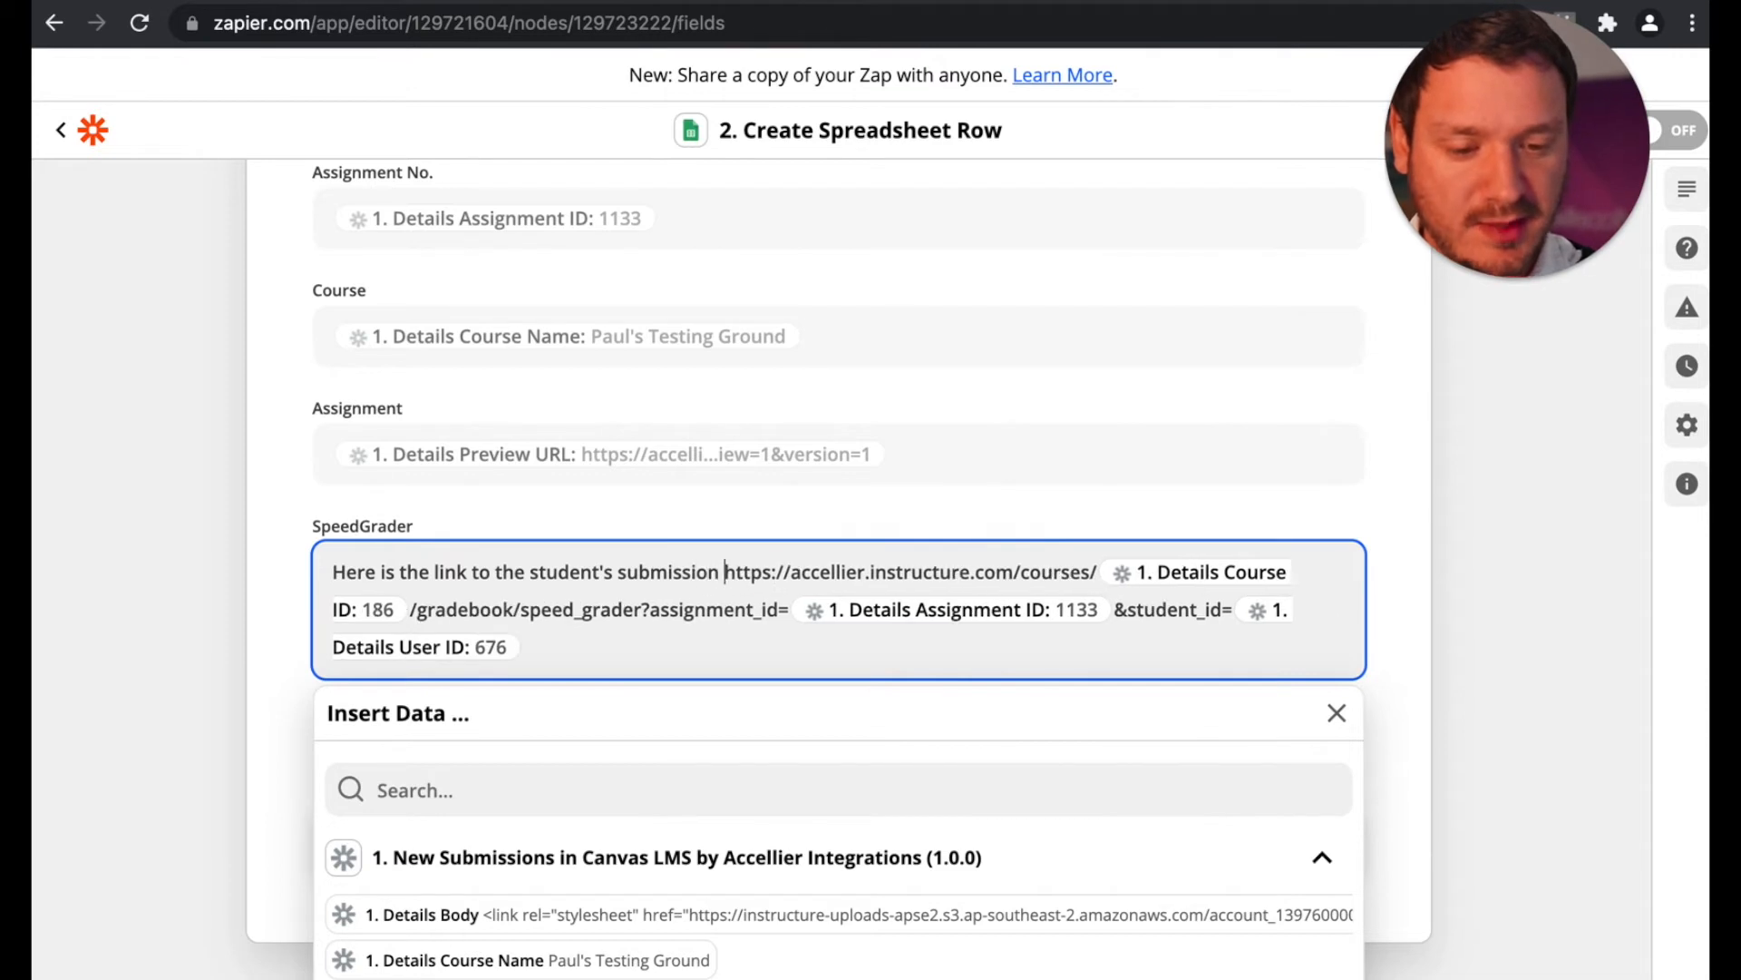
text(Grader)
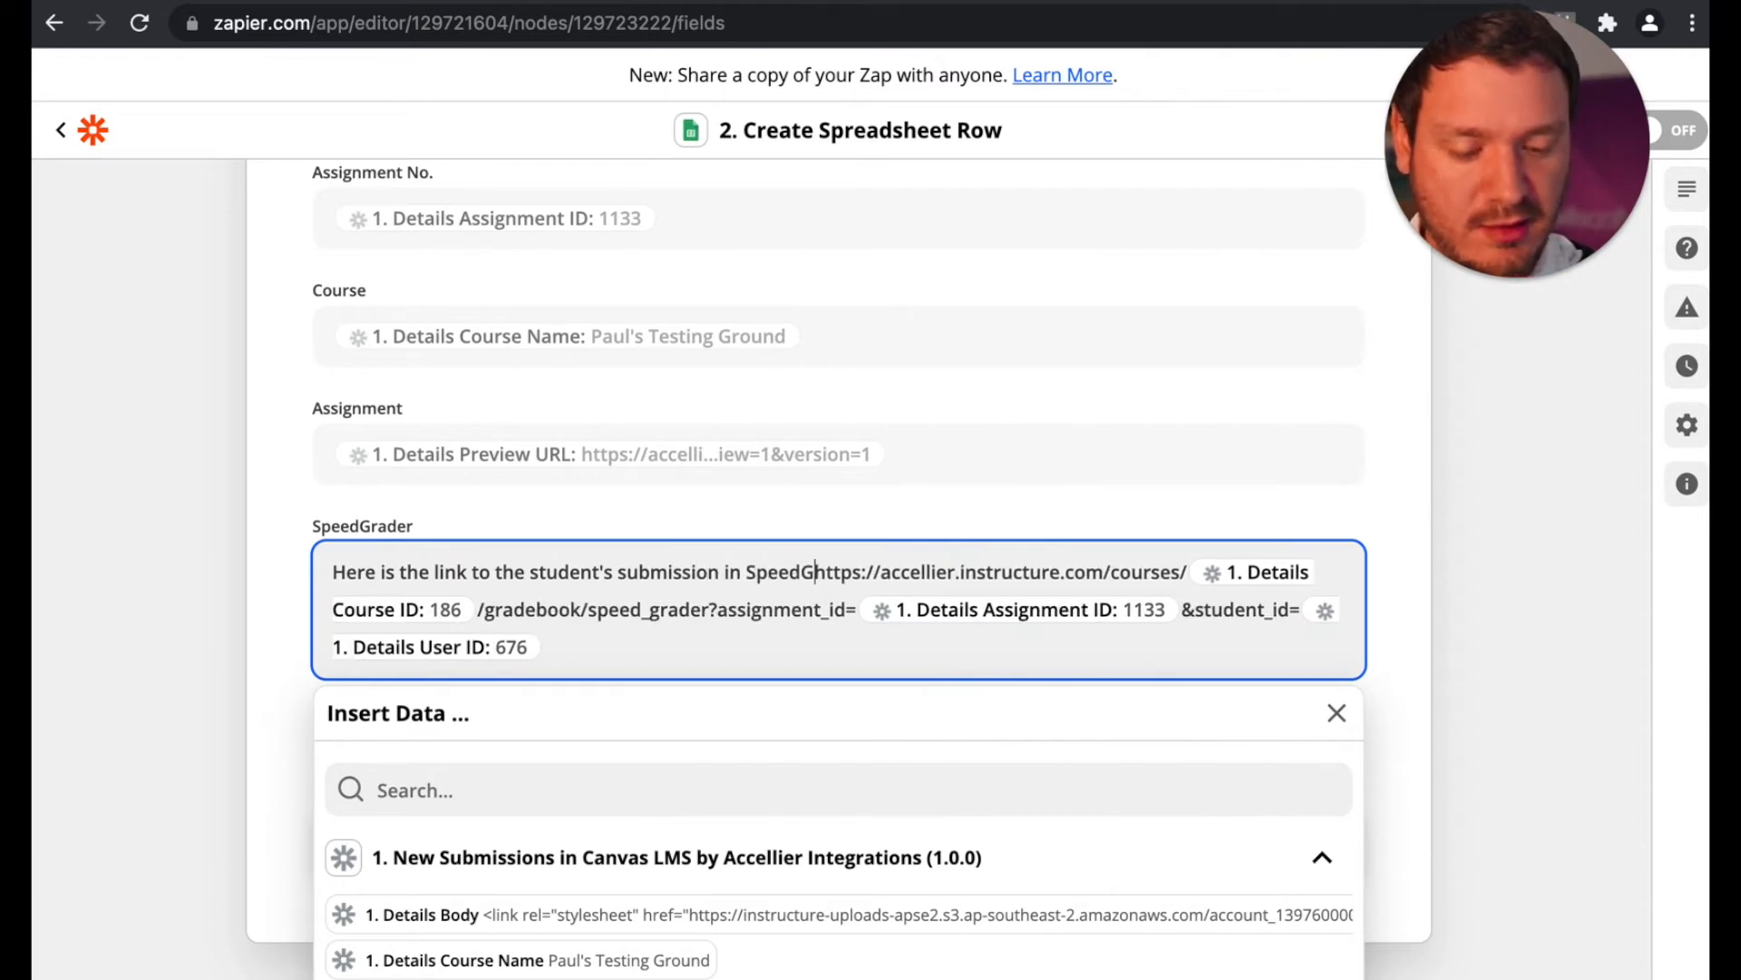
text(: https://accellier.instructure.com/courses/)
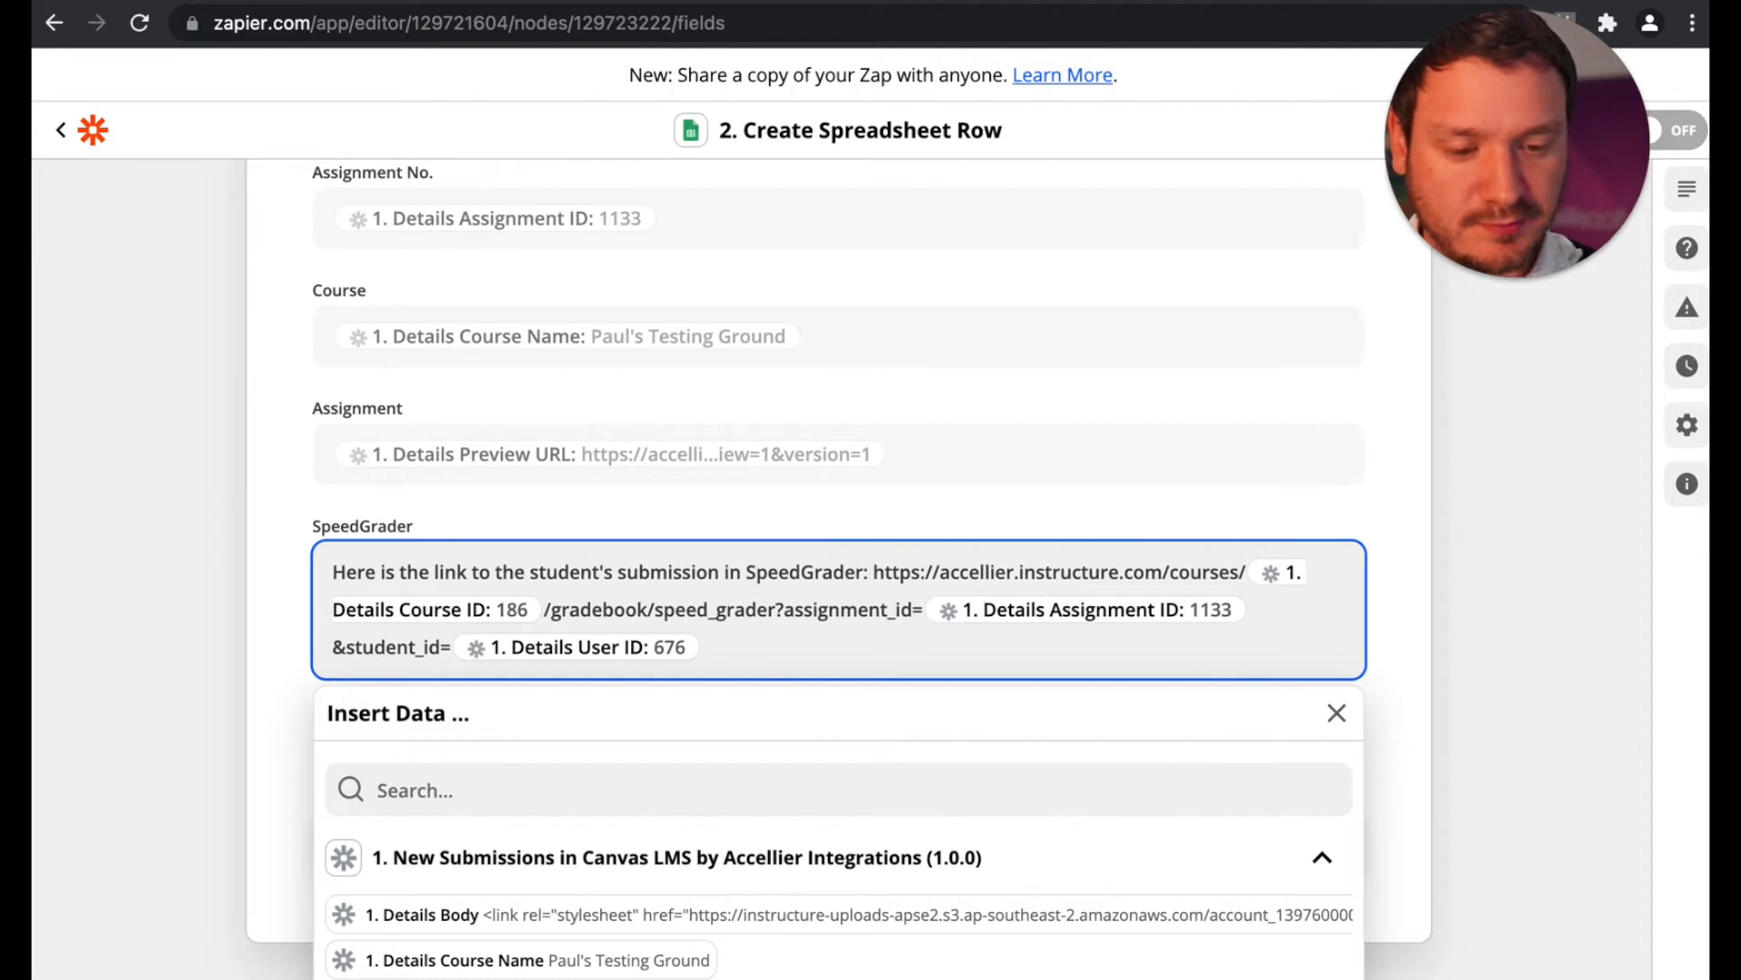
key(BackSpace)
key(Return)
key(Return)
key(BackSpace)
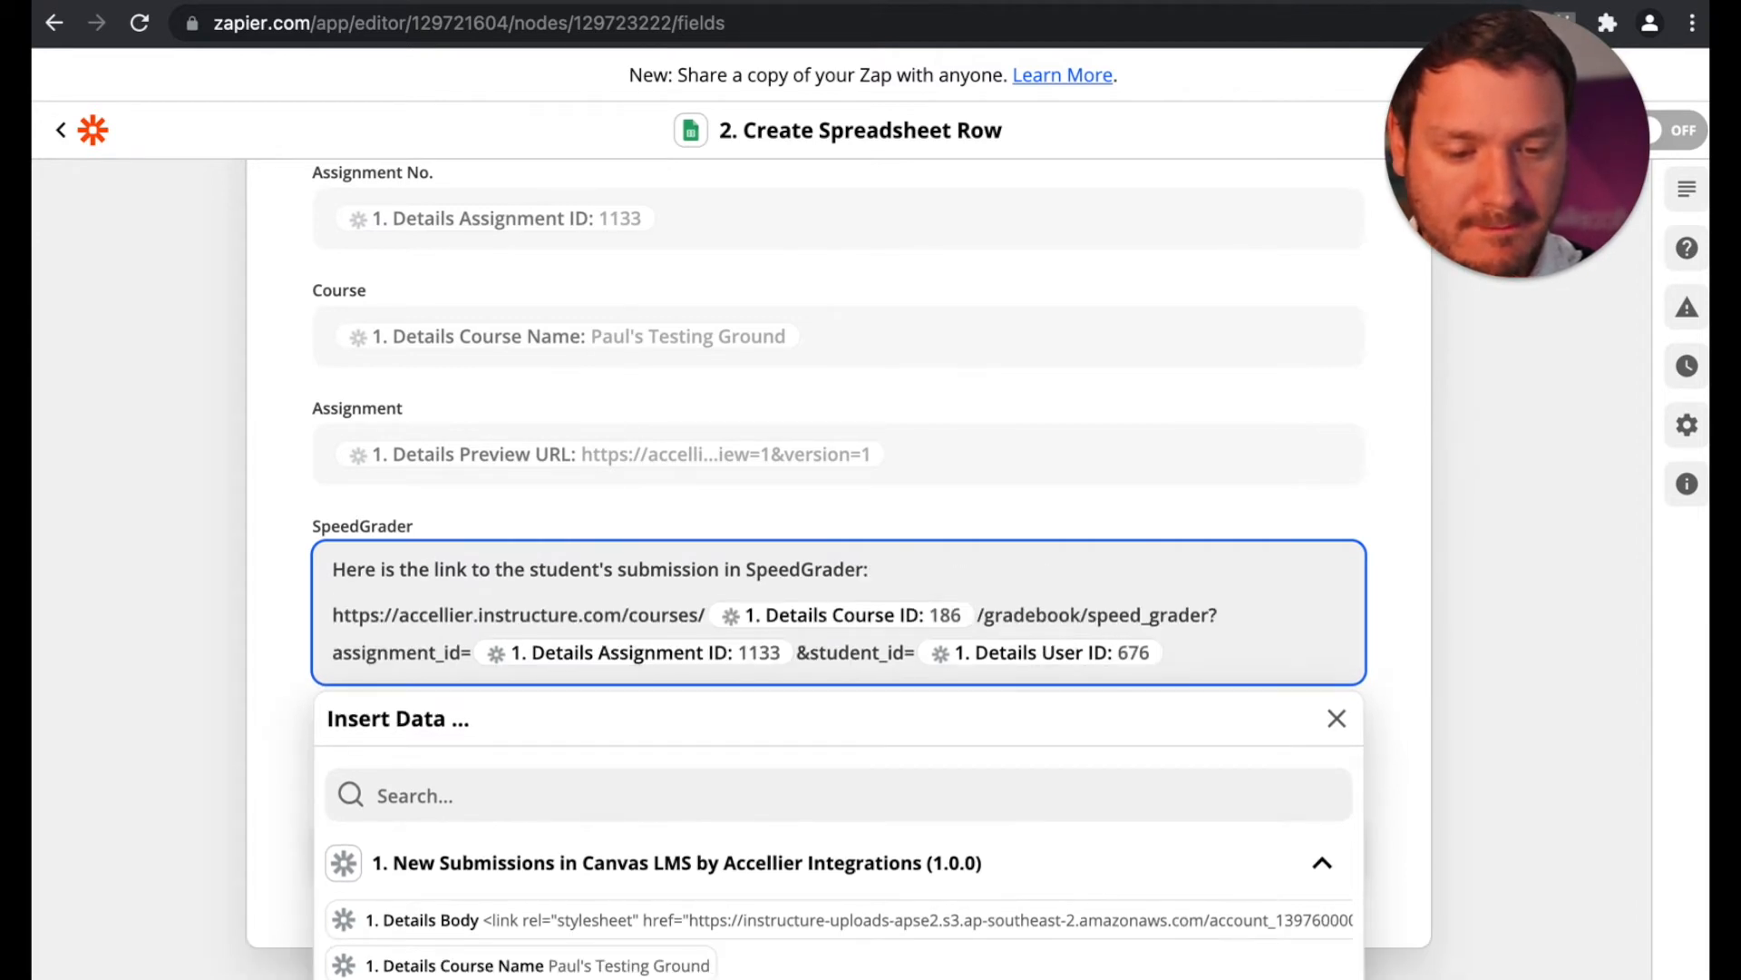
click(132, 659)
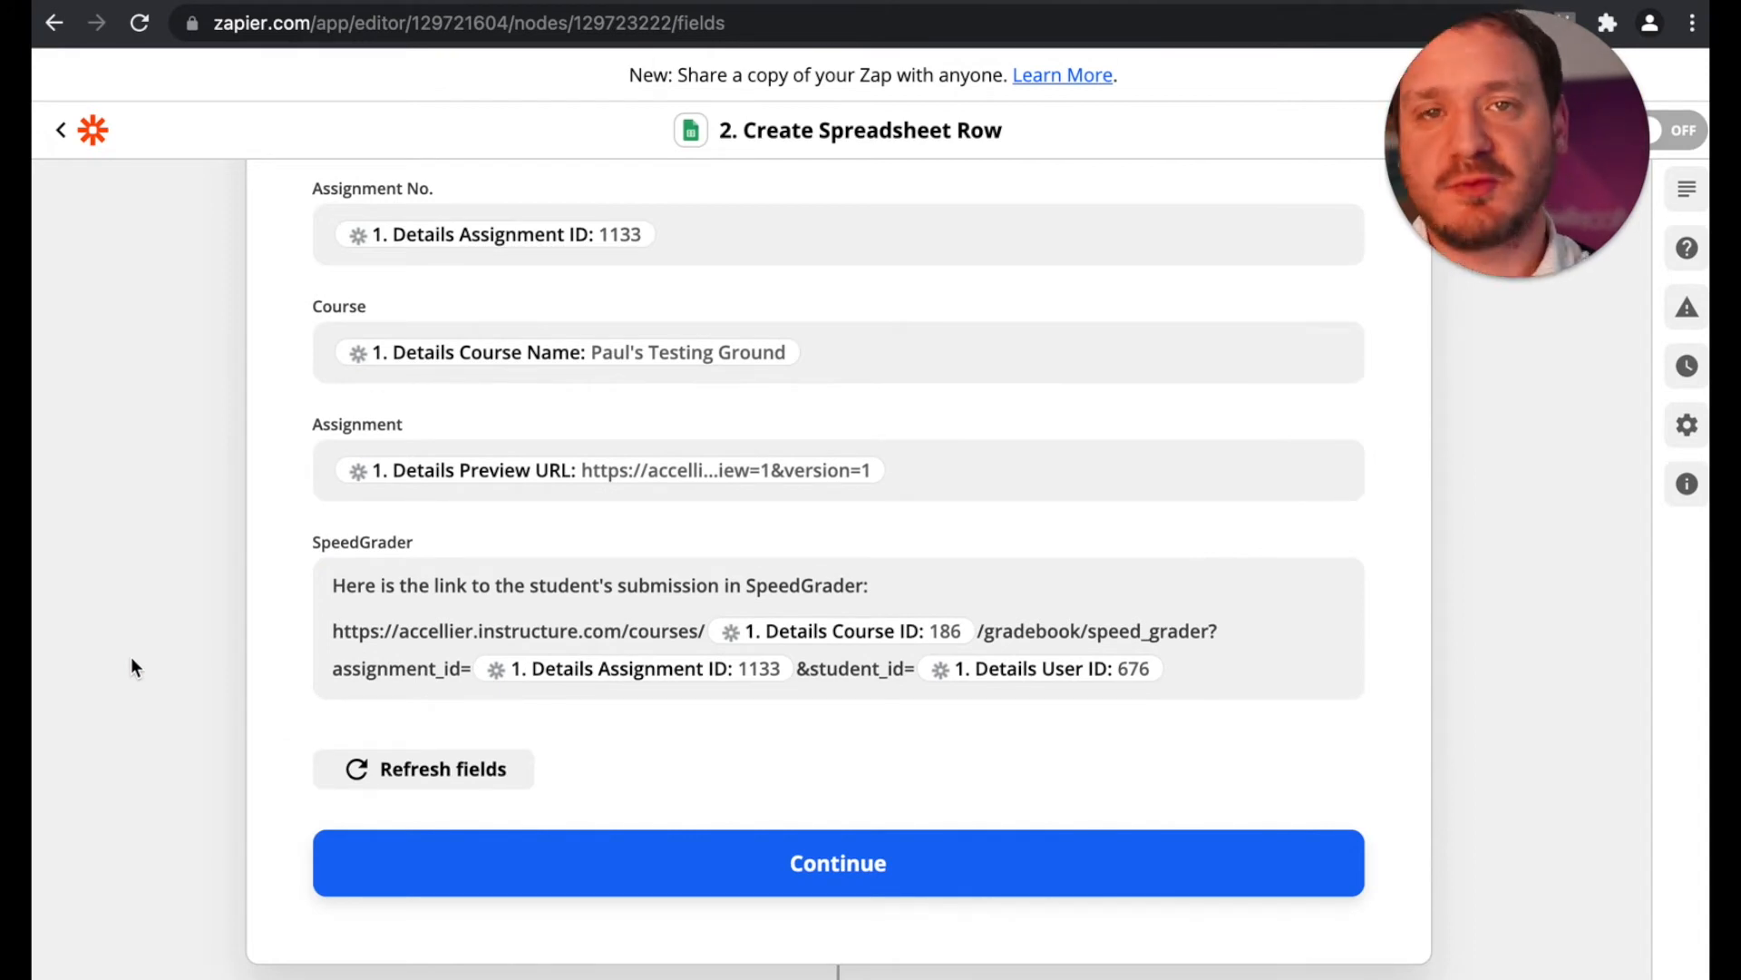
Step: Finish the field mapping and test the action by sending the sample row to Google Sheets for review
click(632, 857)
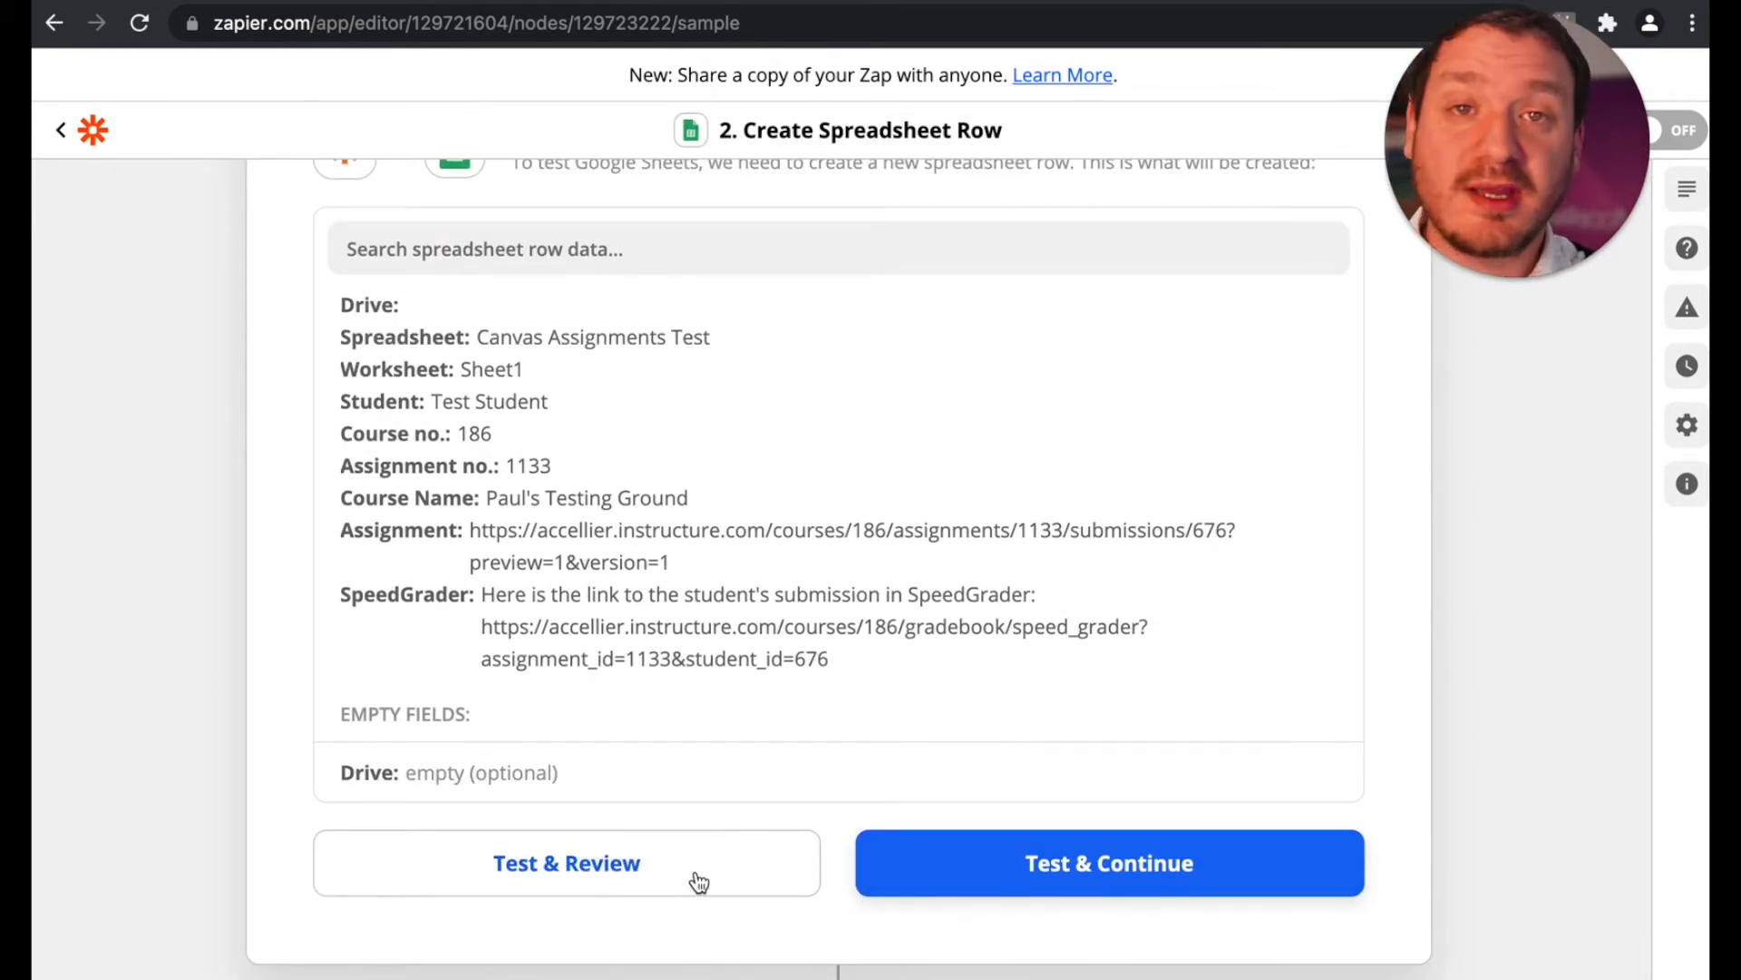
scroll(270, 742, up, 2)
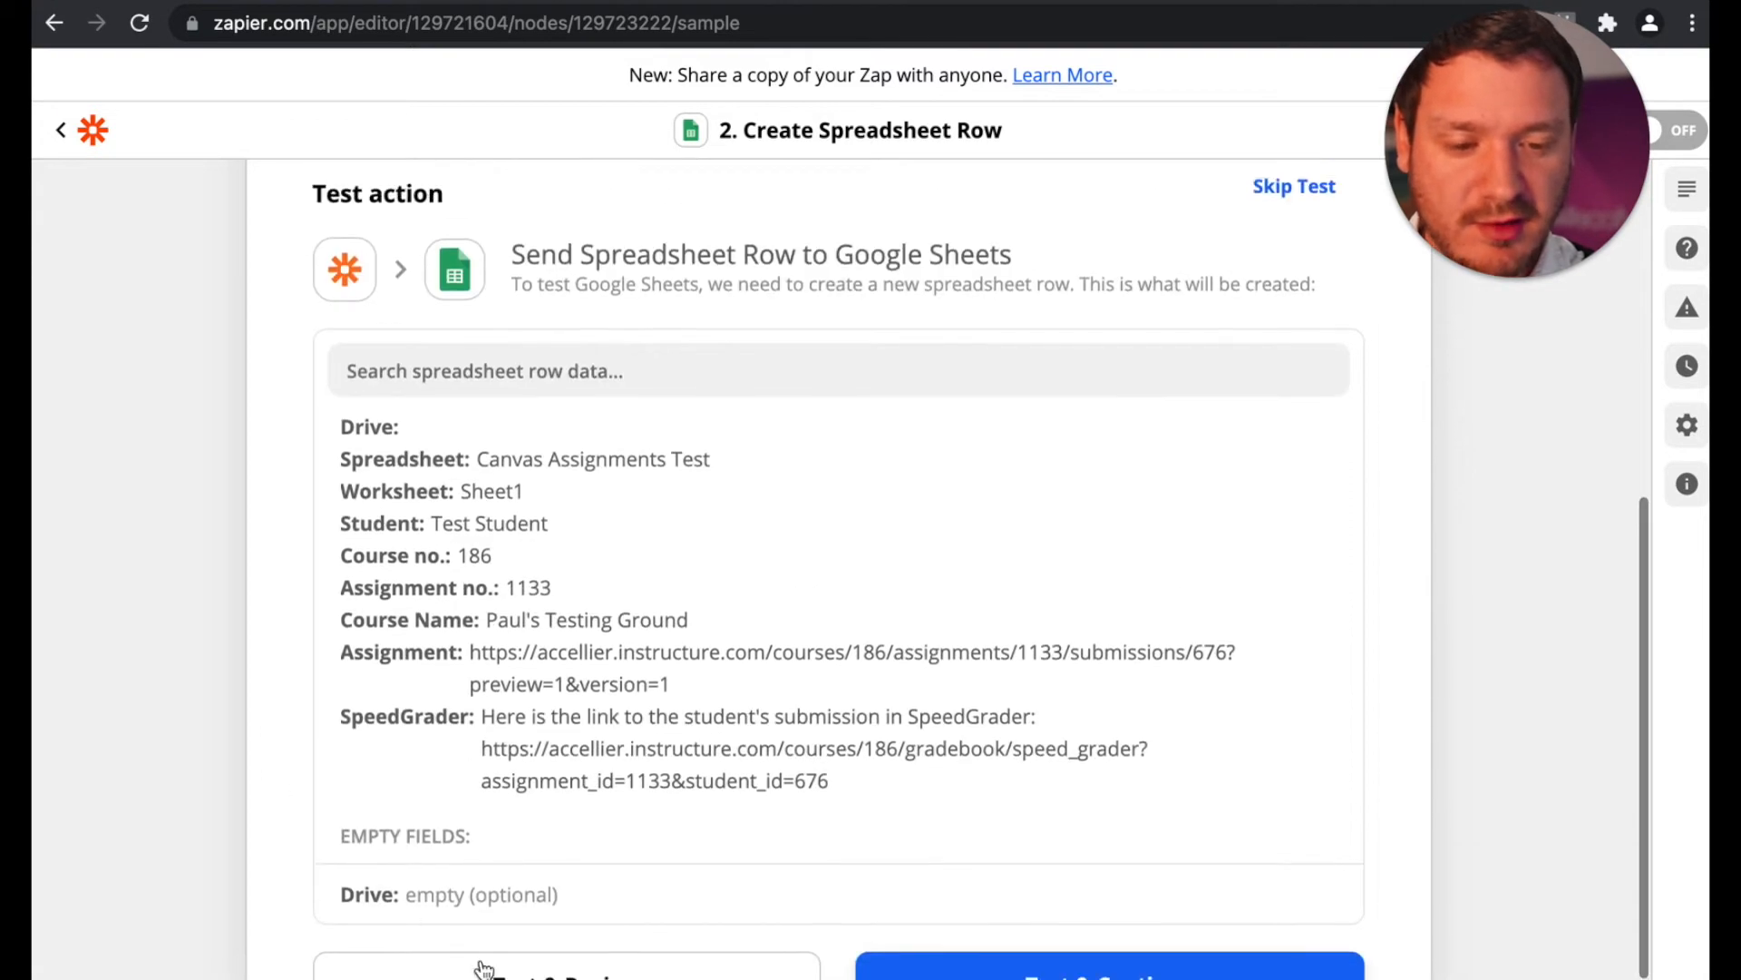
click(564, 967)
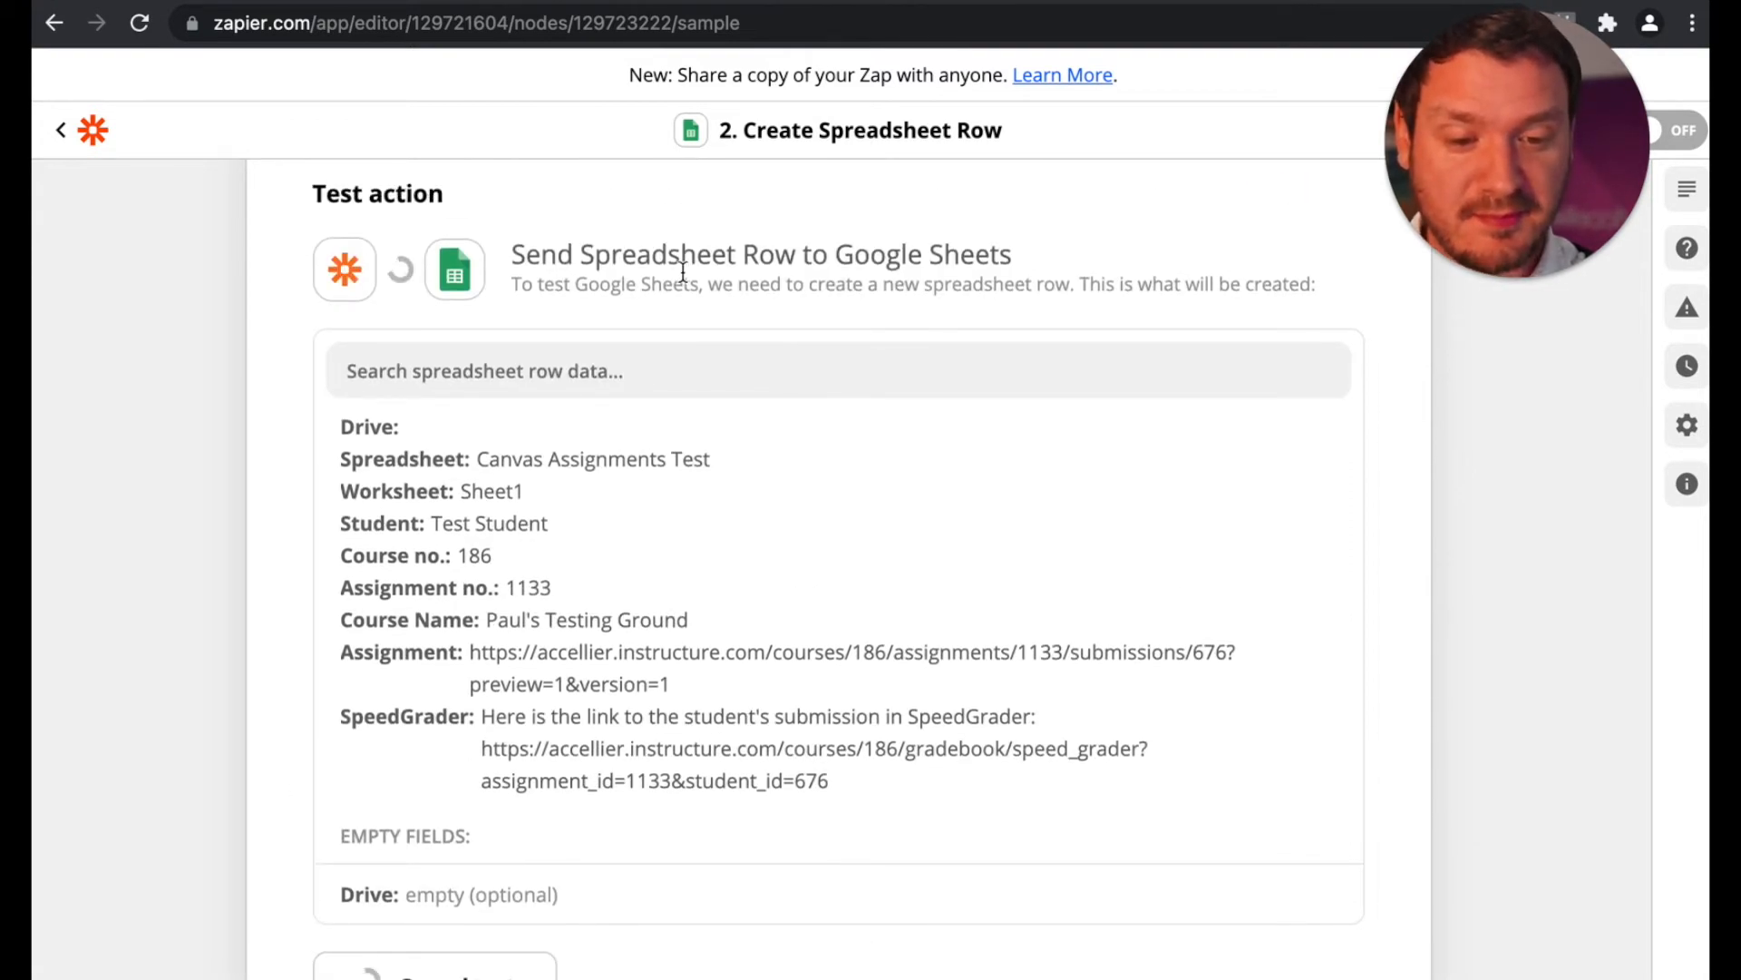
scroll(534, 247, up, 5)
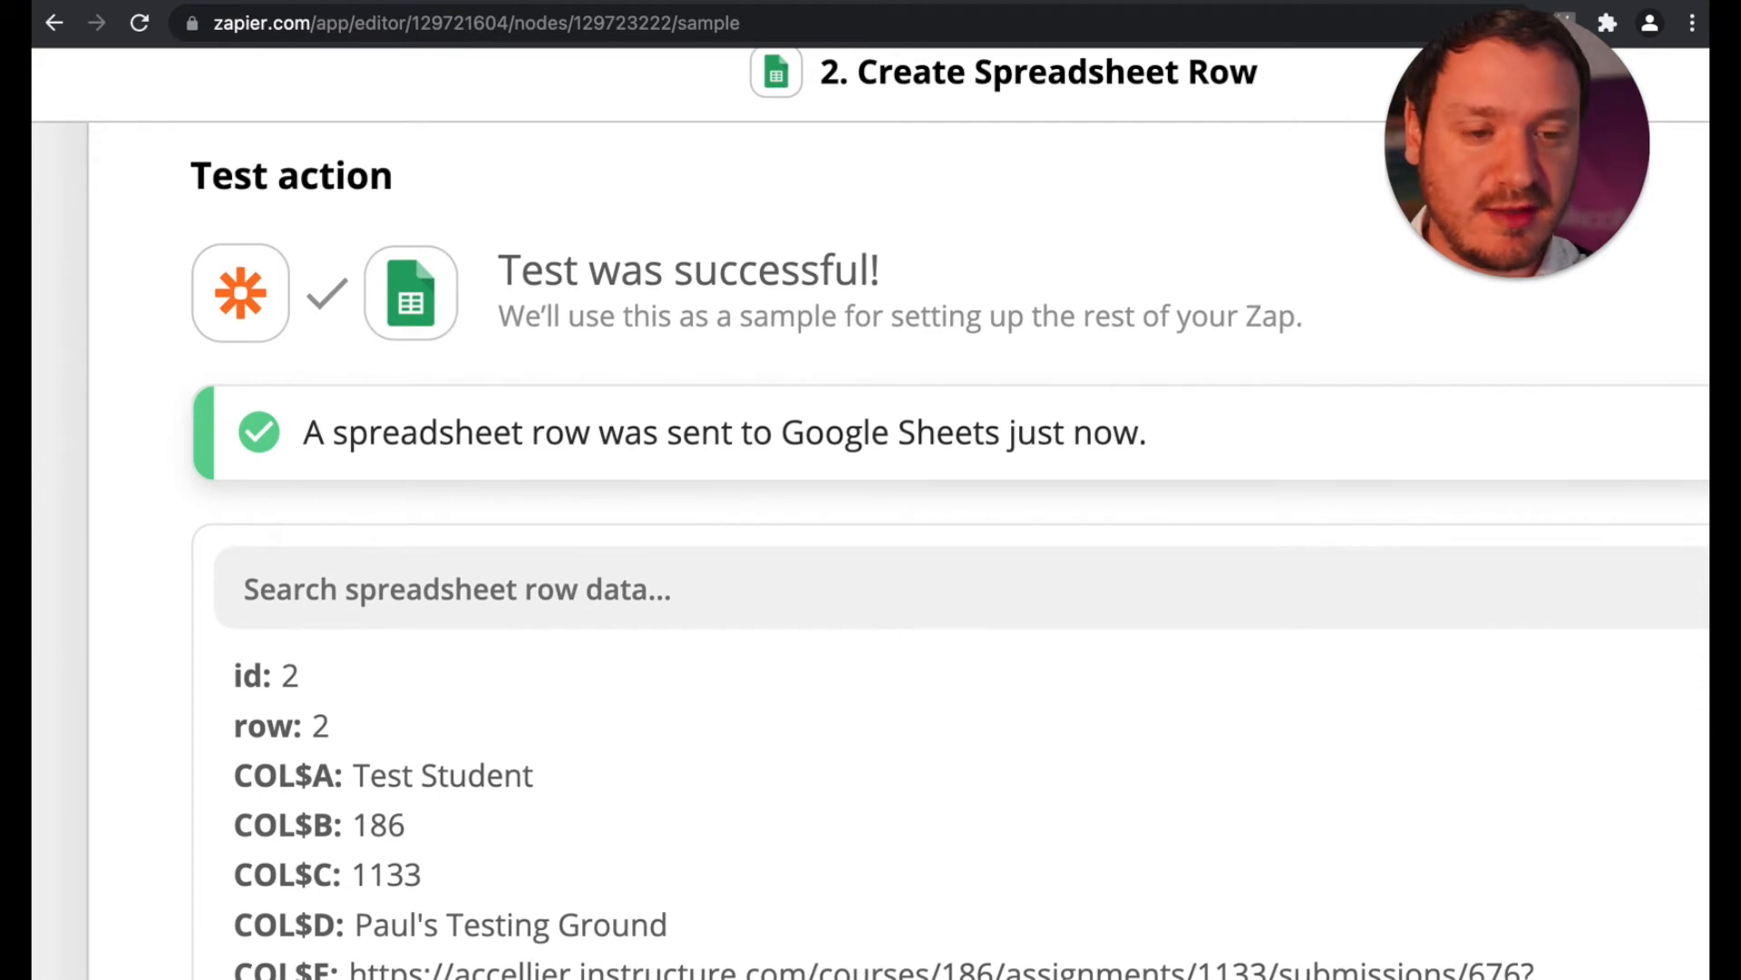
Step: Switch to the Canvas Assignments Test sheet in Google Sheets, reset row 2's fill color and set its font size to 12
key(ctrl+Tab)
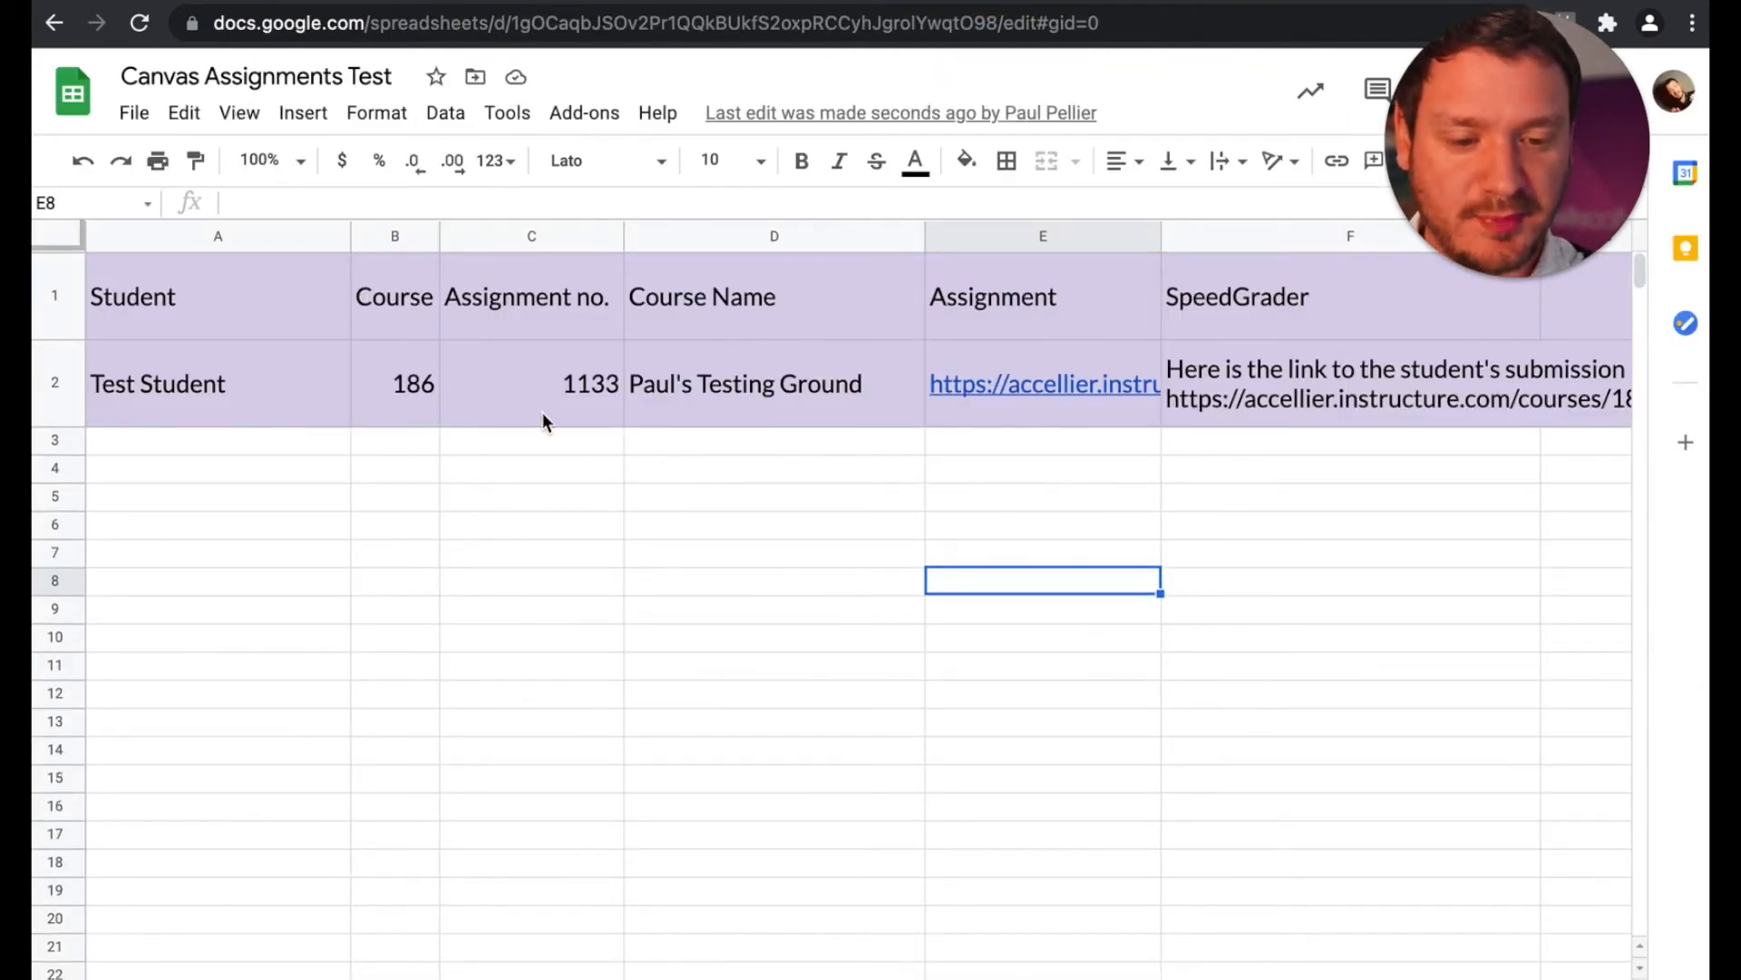
click(56, 381)
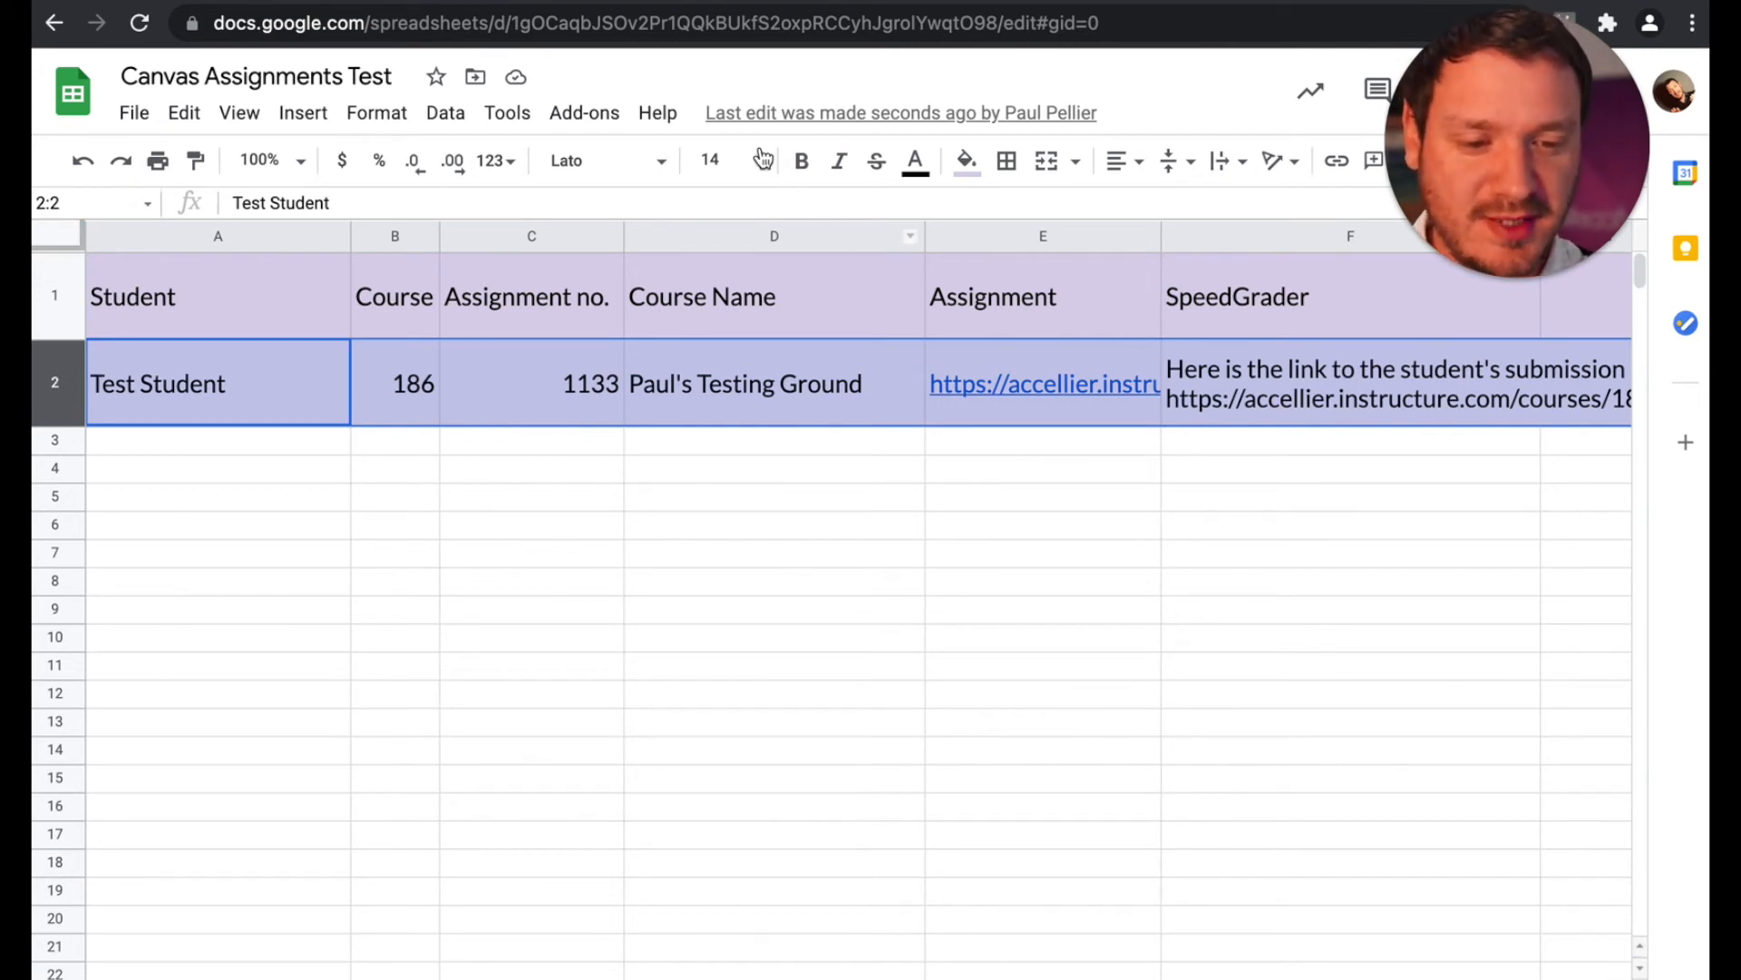
click(969, 163)
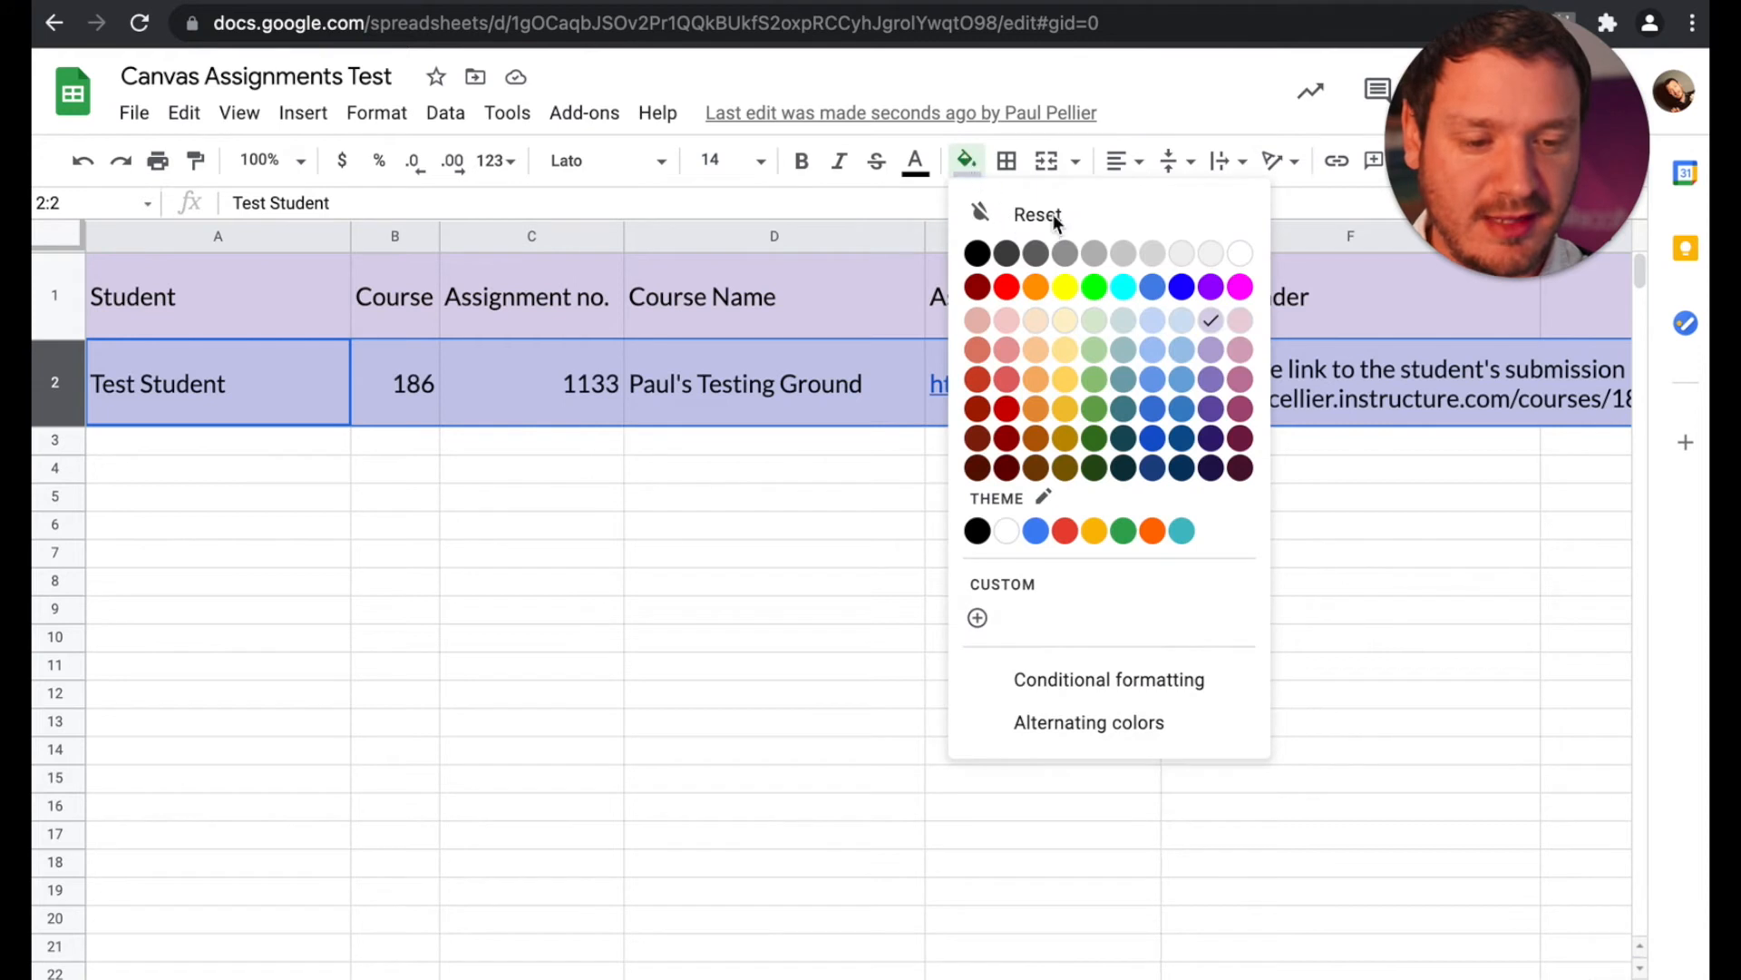
click(1054, 214)
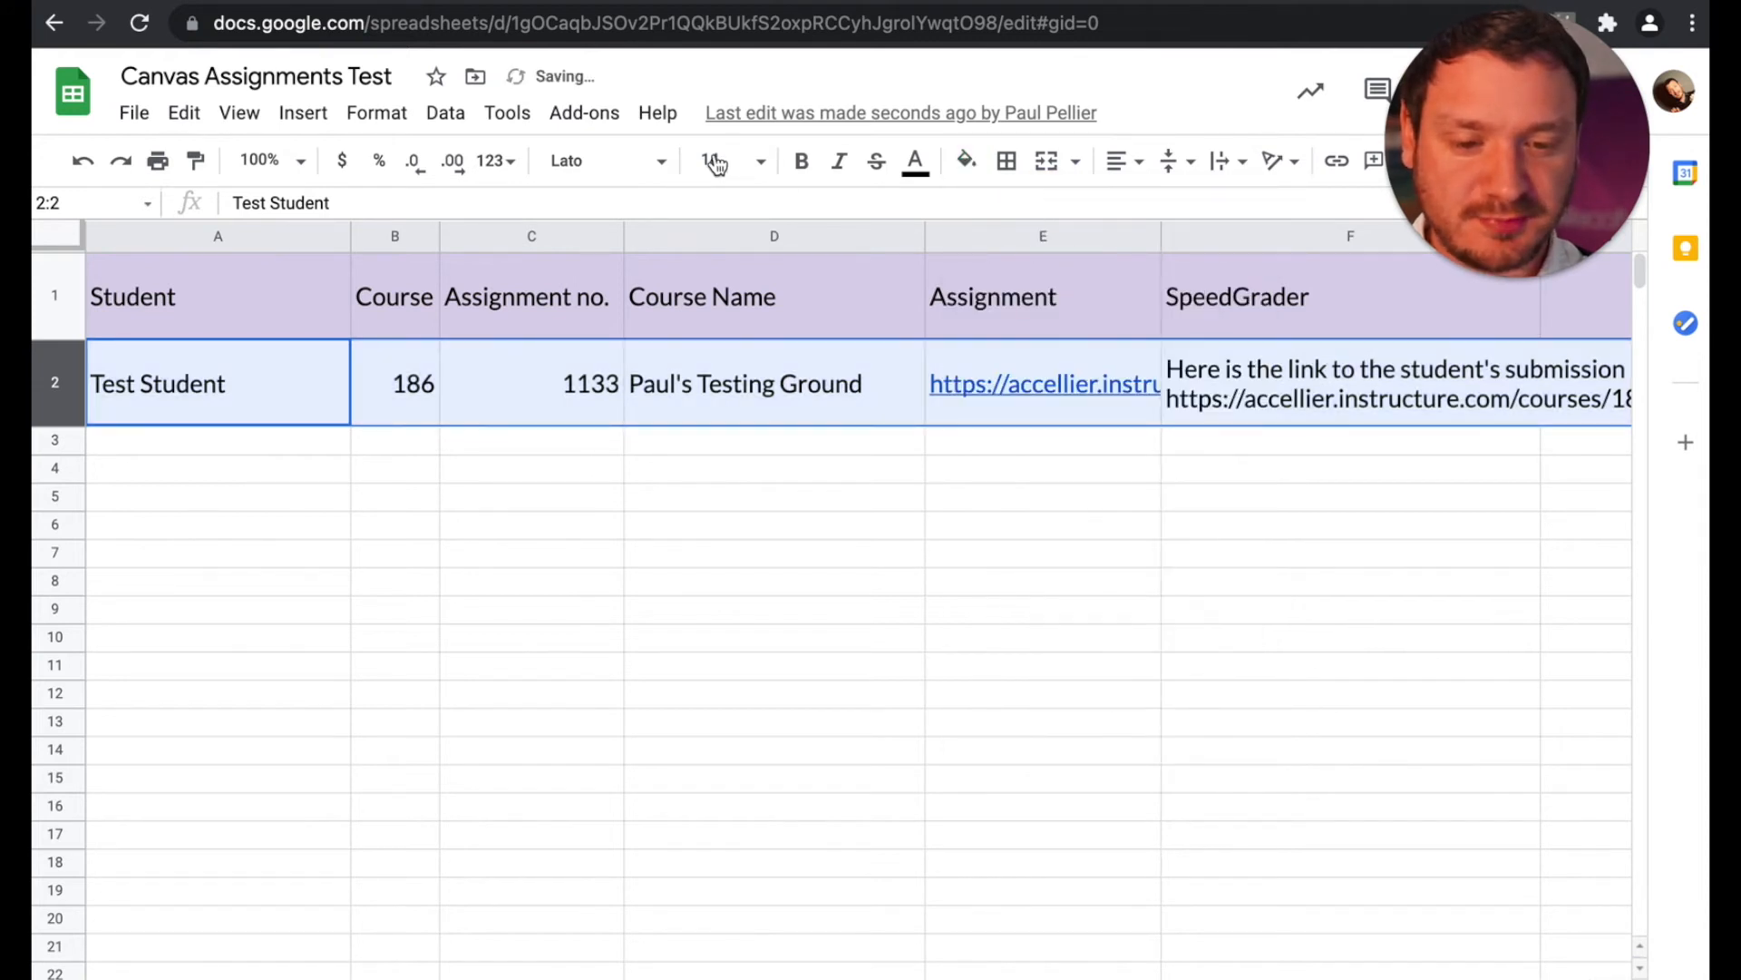
click(765, 161)
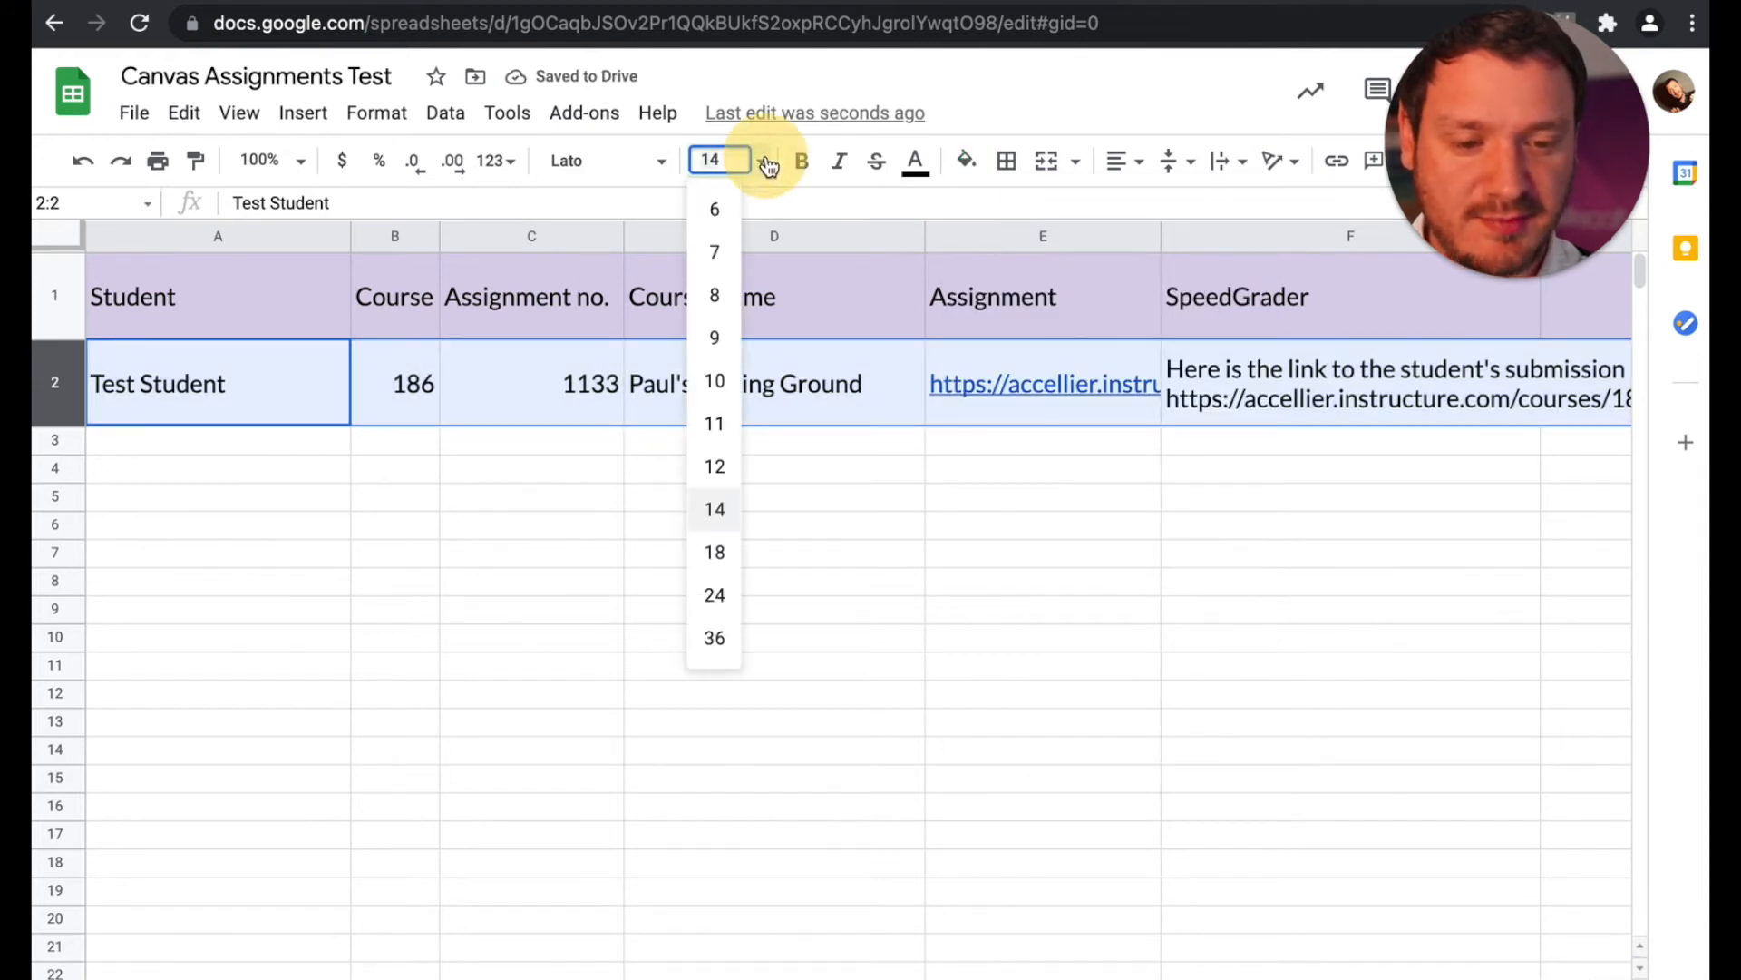
click(713, 466)
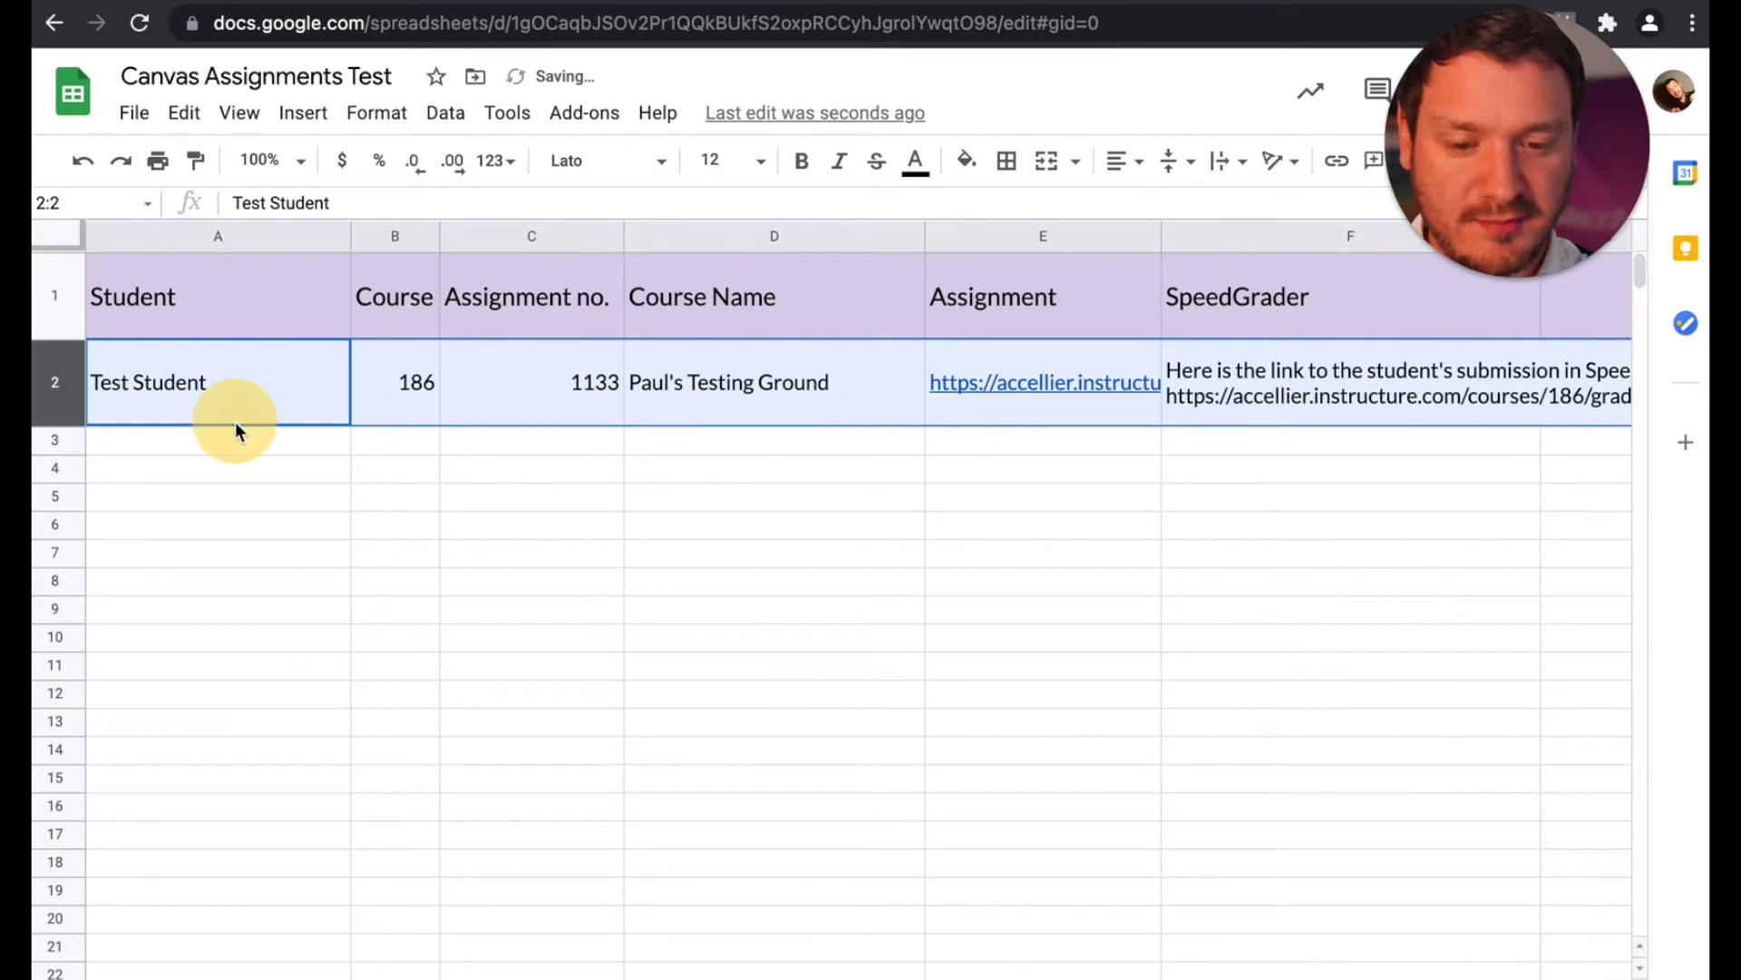
Step: Check the student, course, assignment number, course name and assignment link values in row 2
click(236, 422)
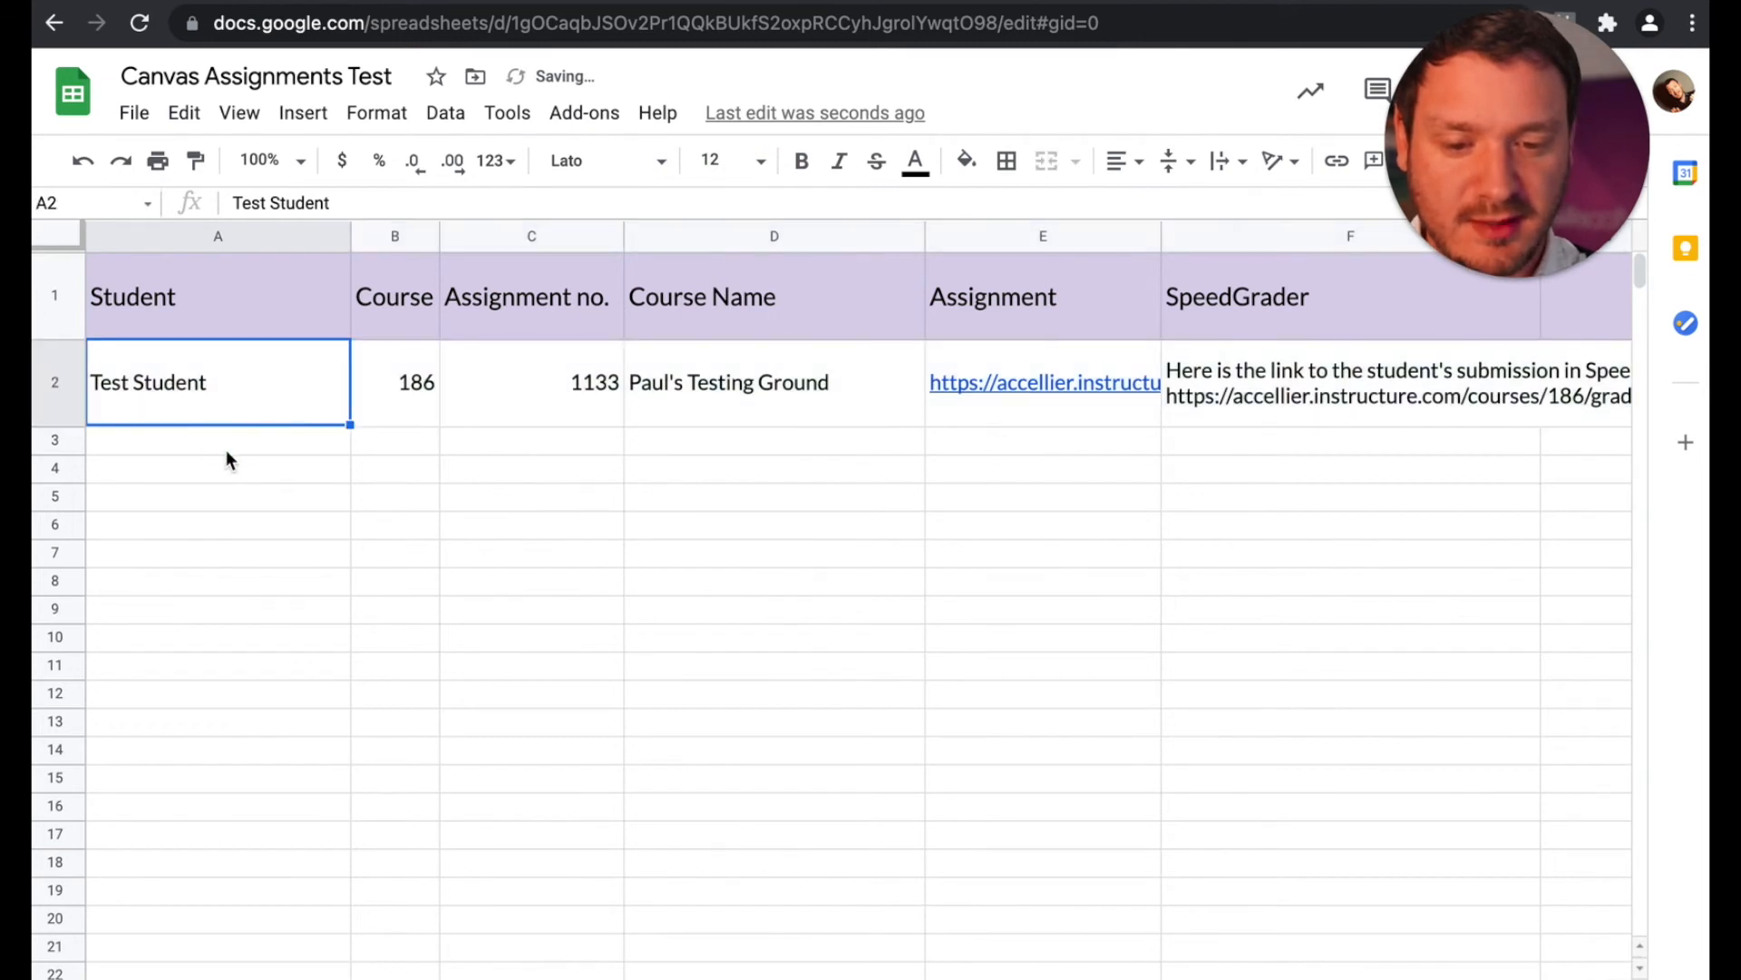
click(395, 399)
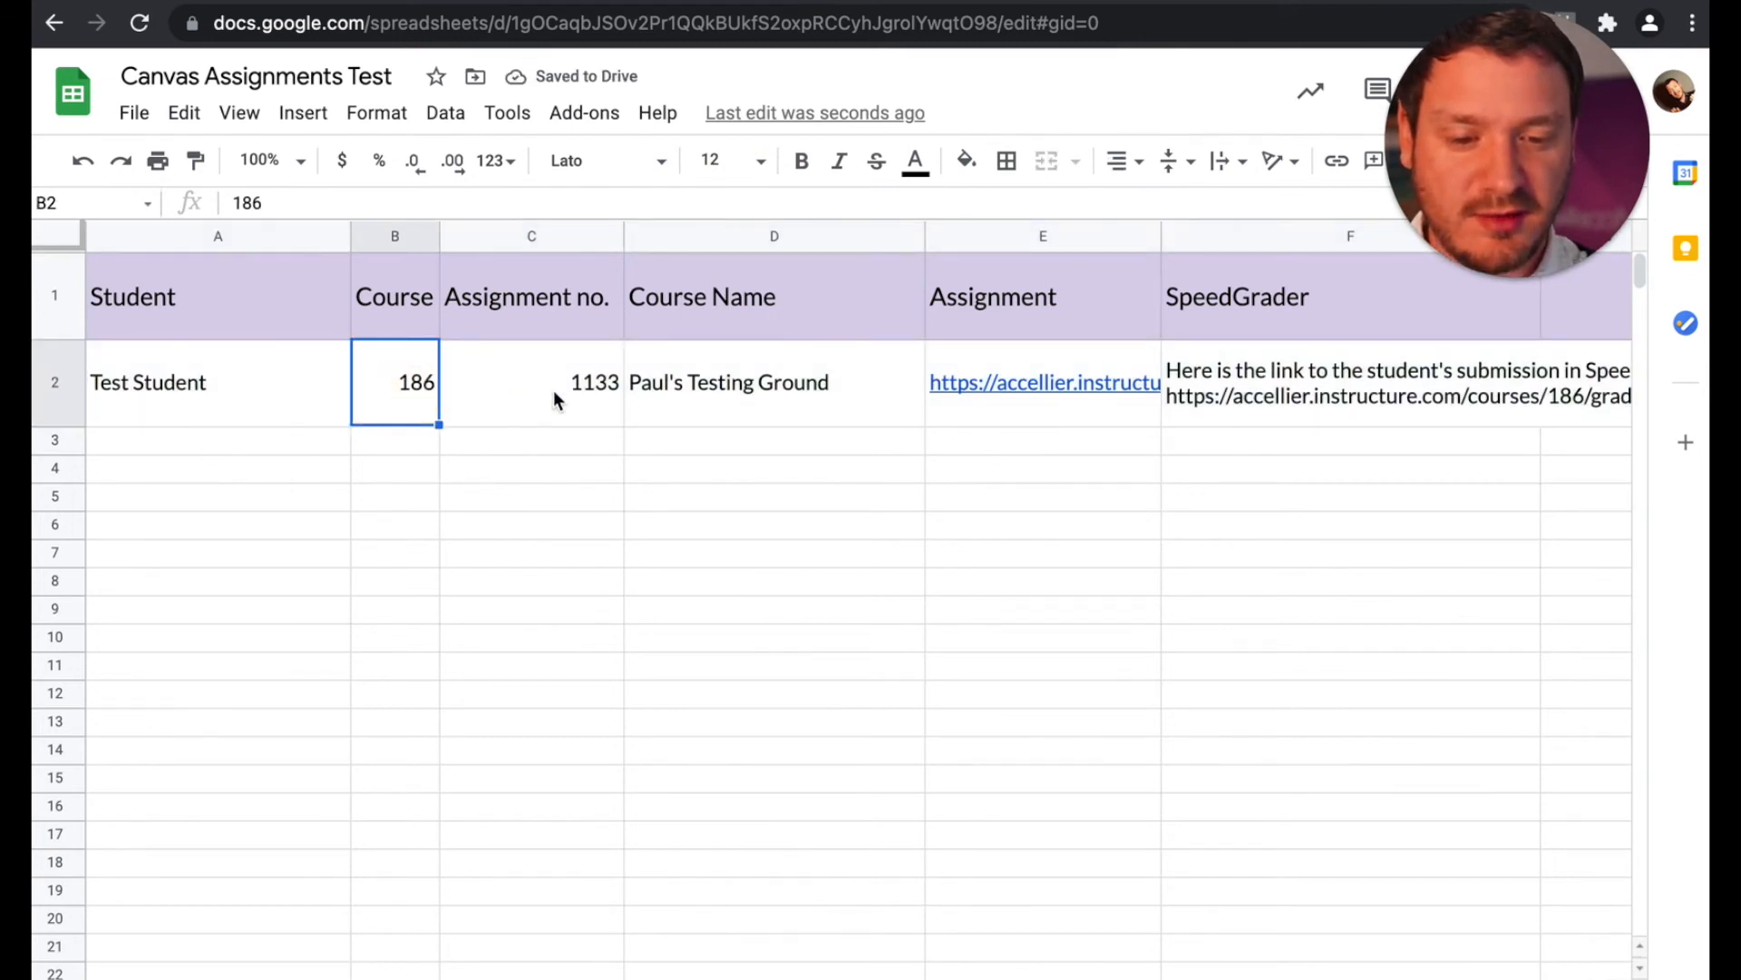
click(610, 390)
click(738, 390)
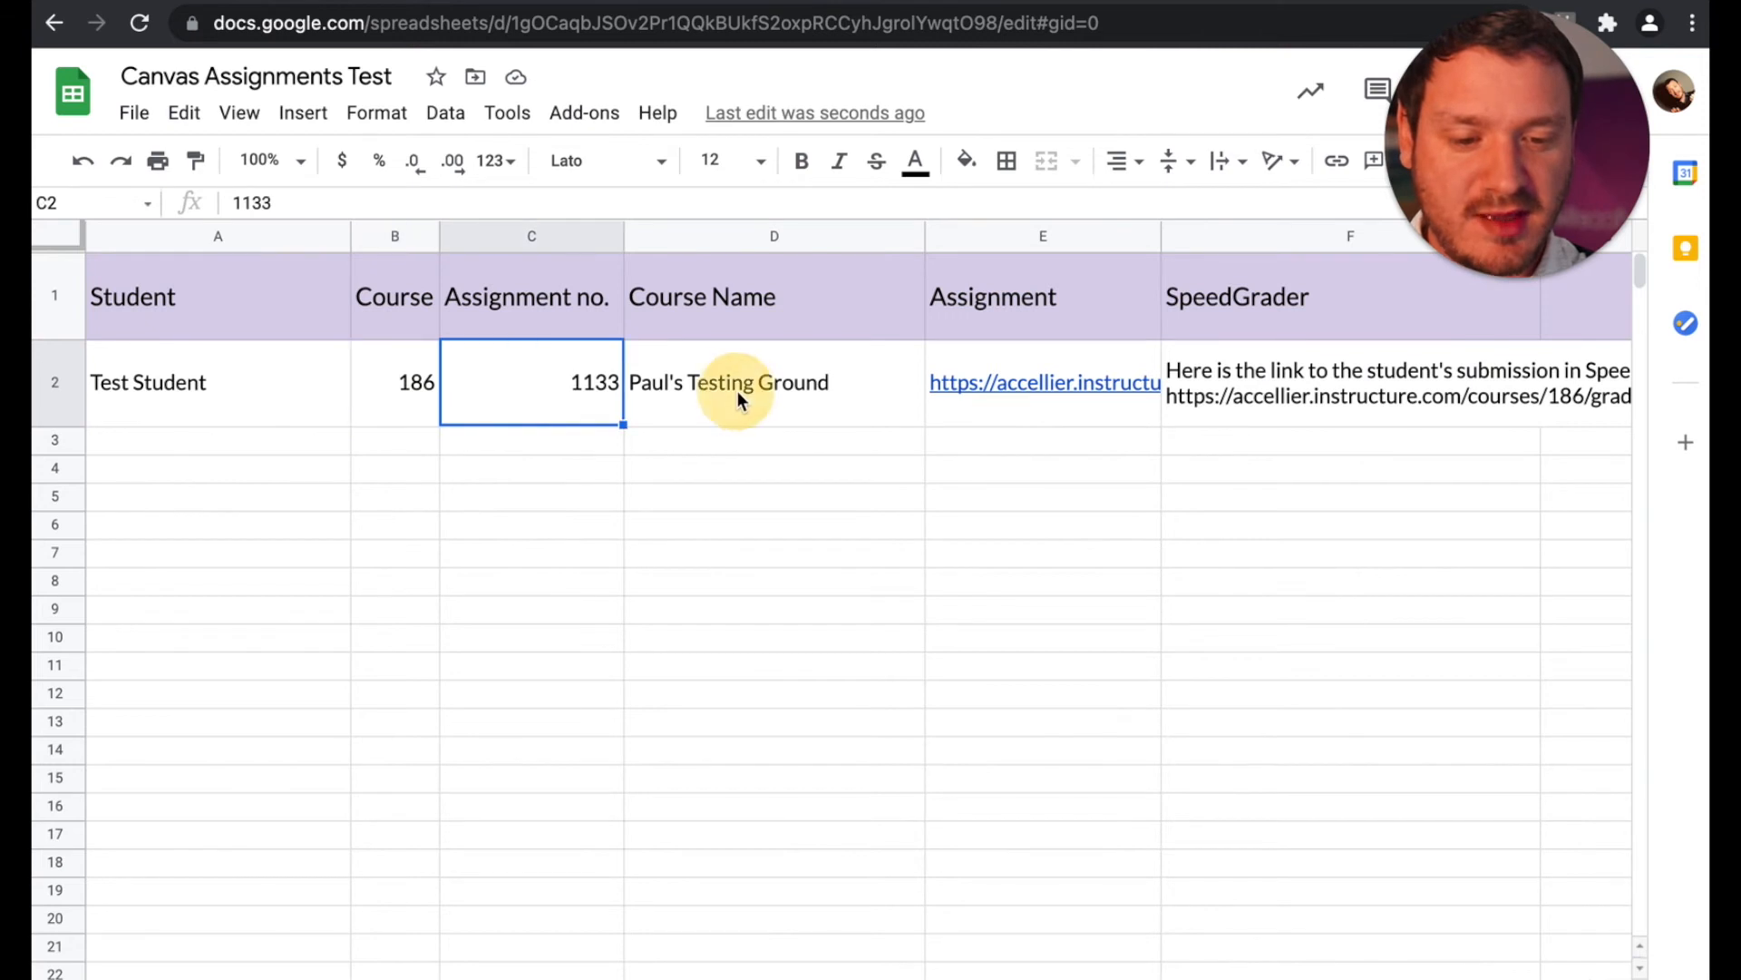
click(1020, 386)
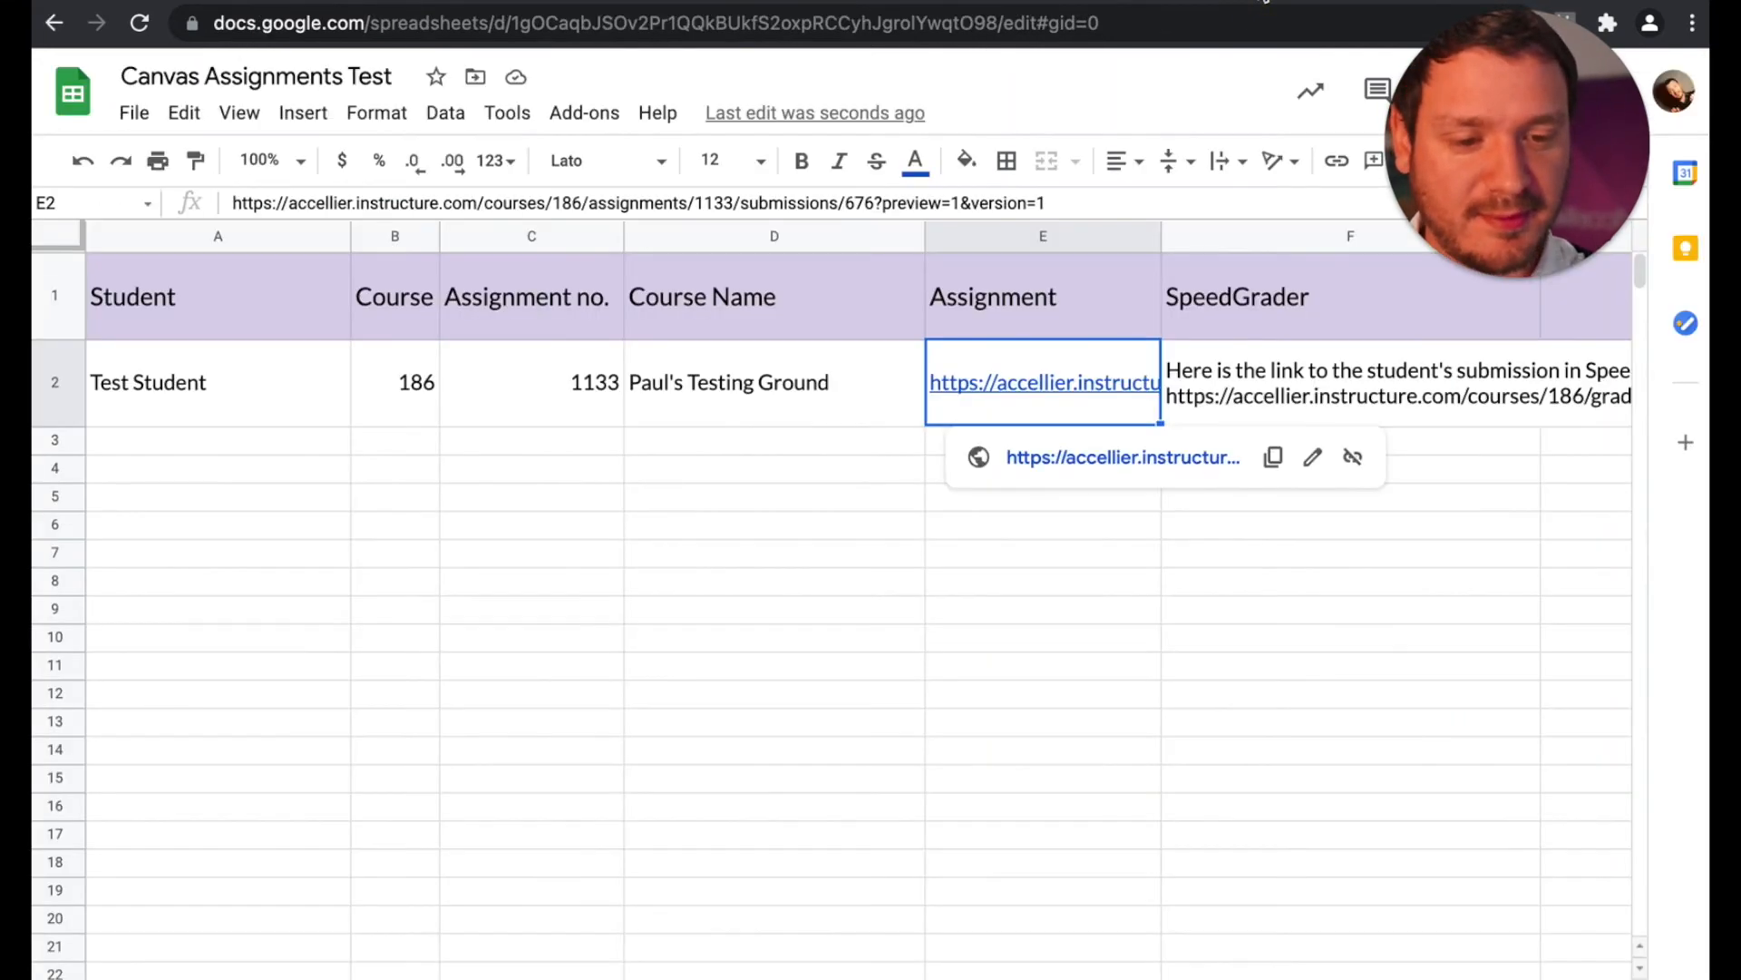
Step: Remove the introductory sentence from the SpeedGrader cell in row 2, keeping only the SpeedGrader URL
click(1245, 401)
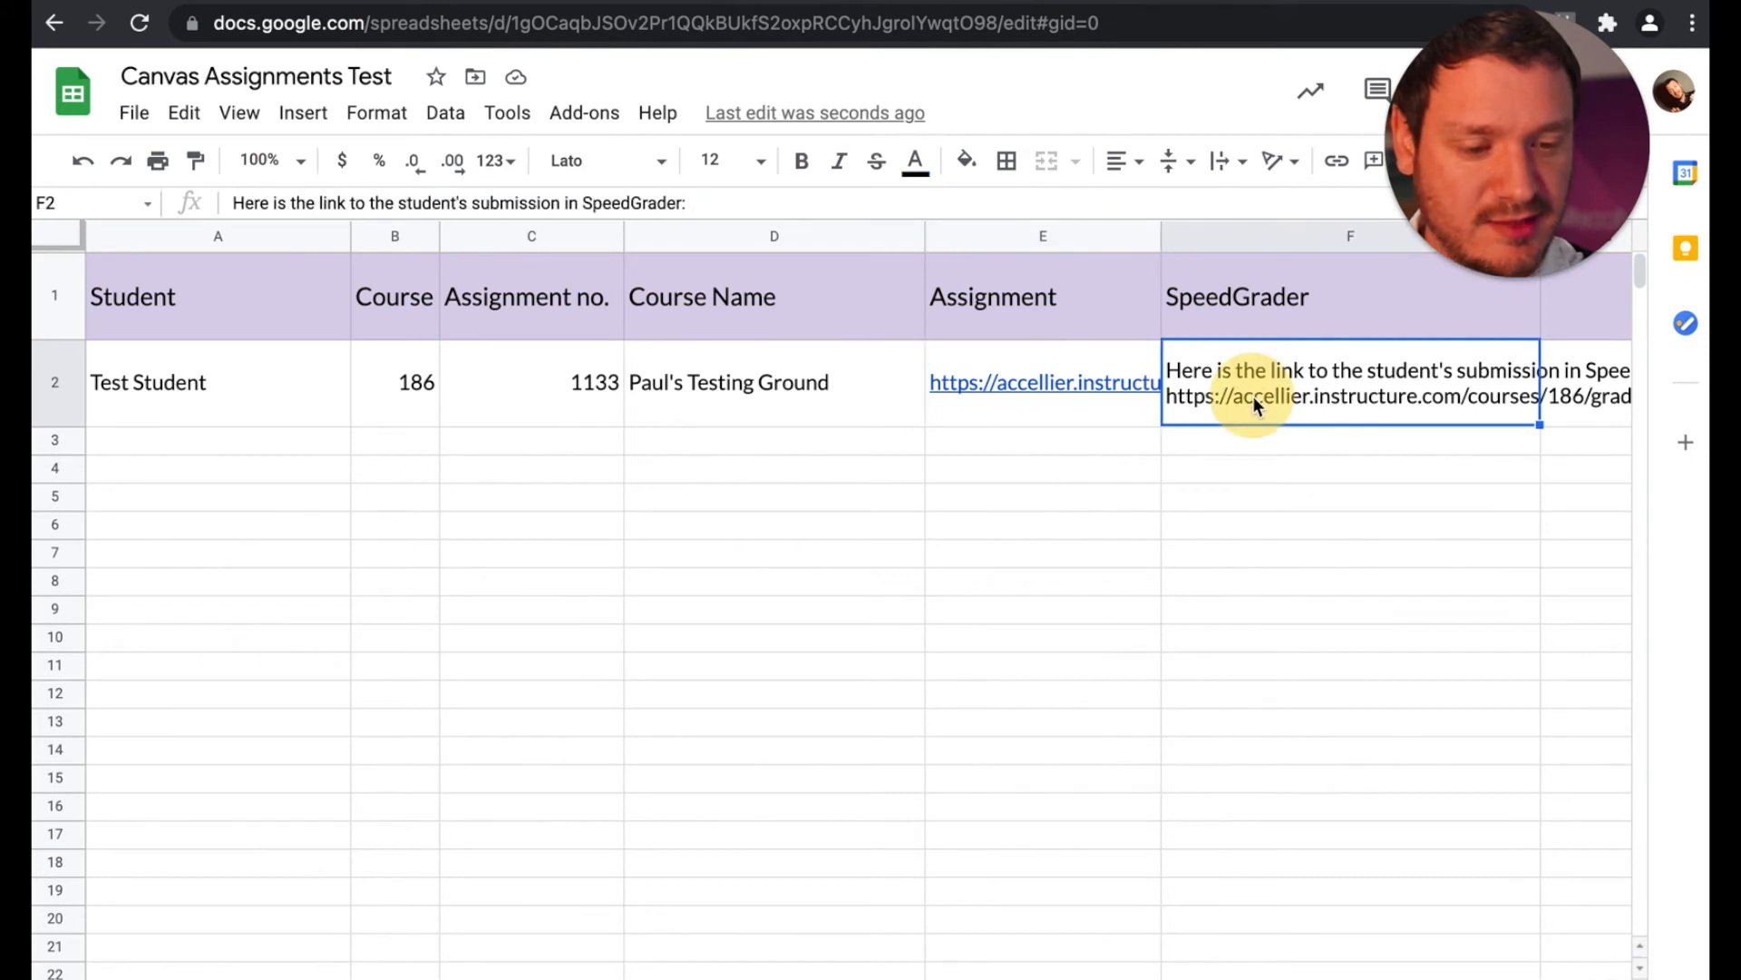
double_click(1254, 402)
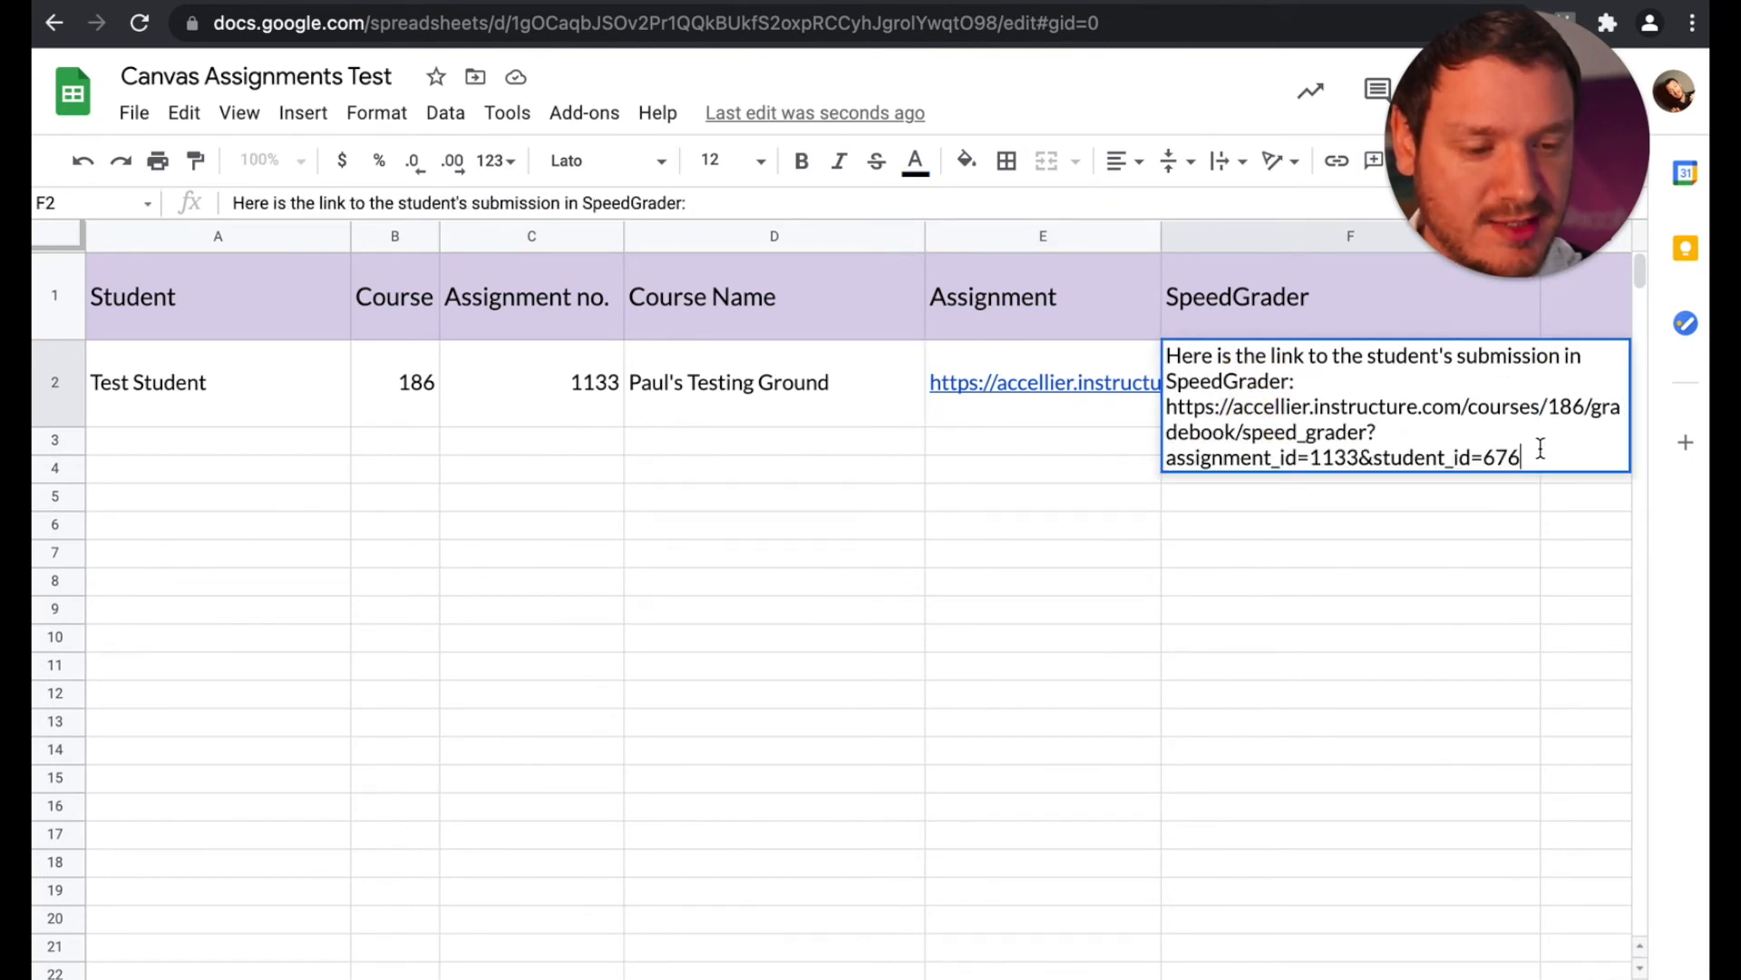
drag(1522, 458, 1164, 415)
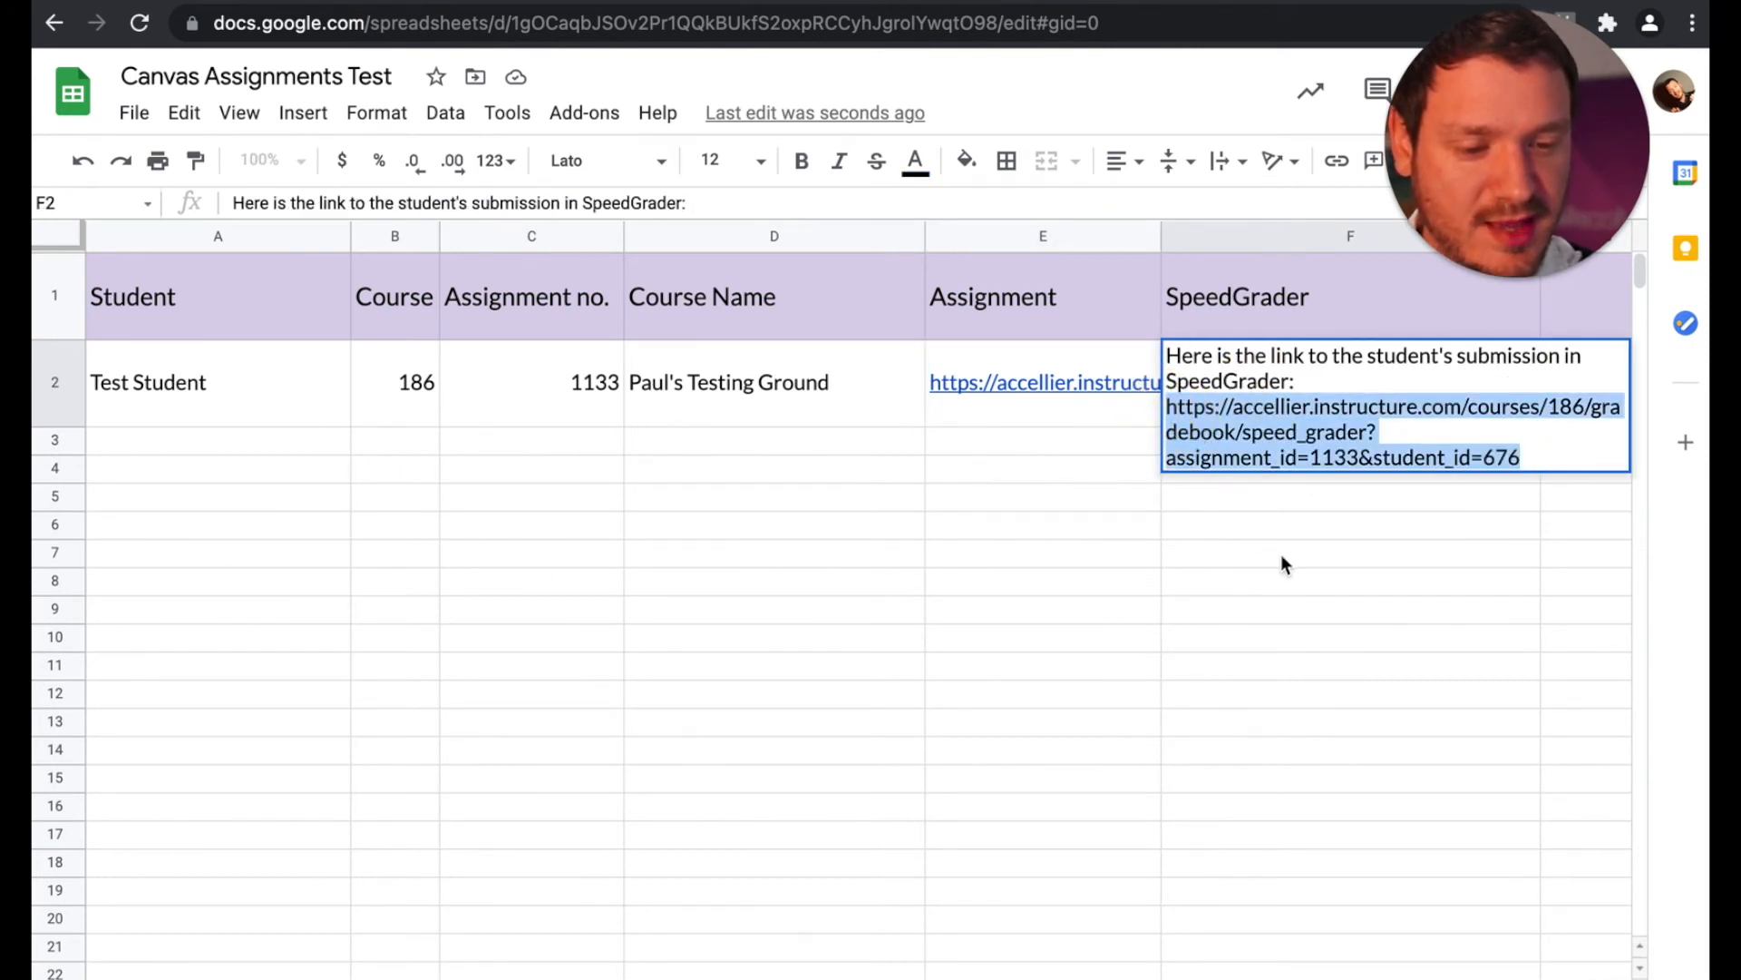
key(ctrl+x)
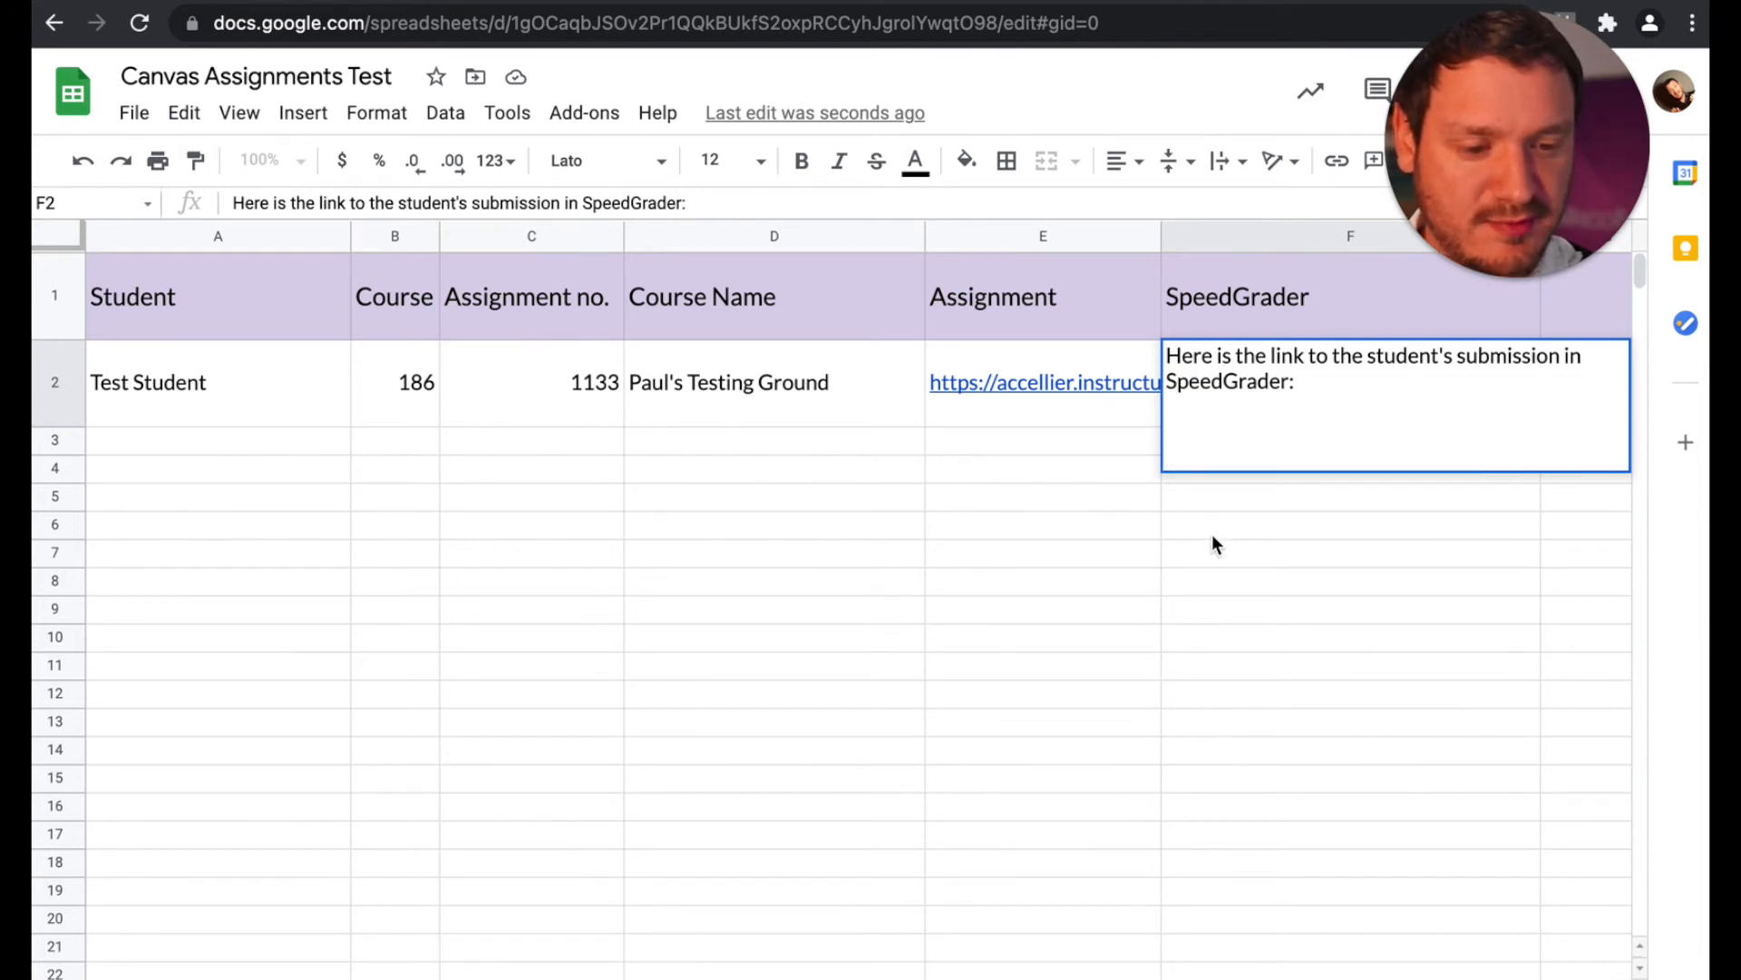
drag(1234, 416, 1144, 361)
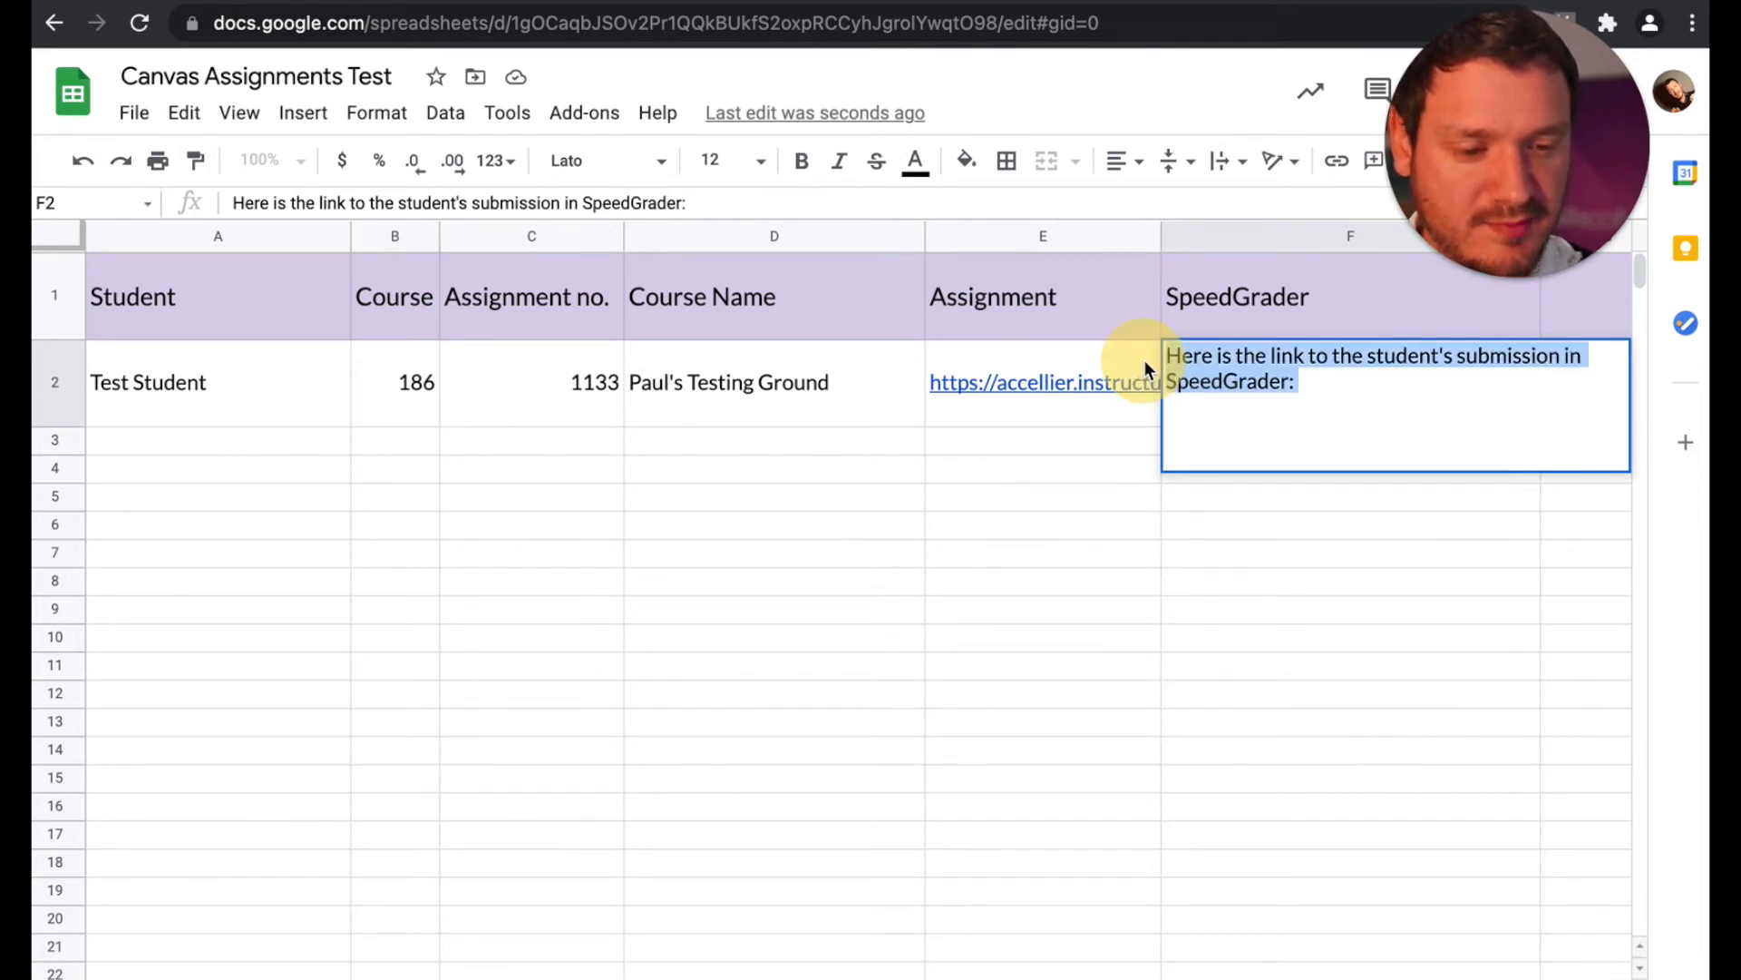
key(ctrl+x)
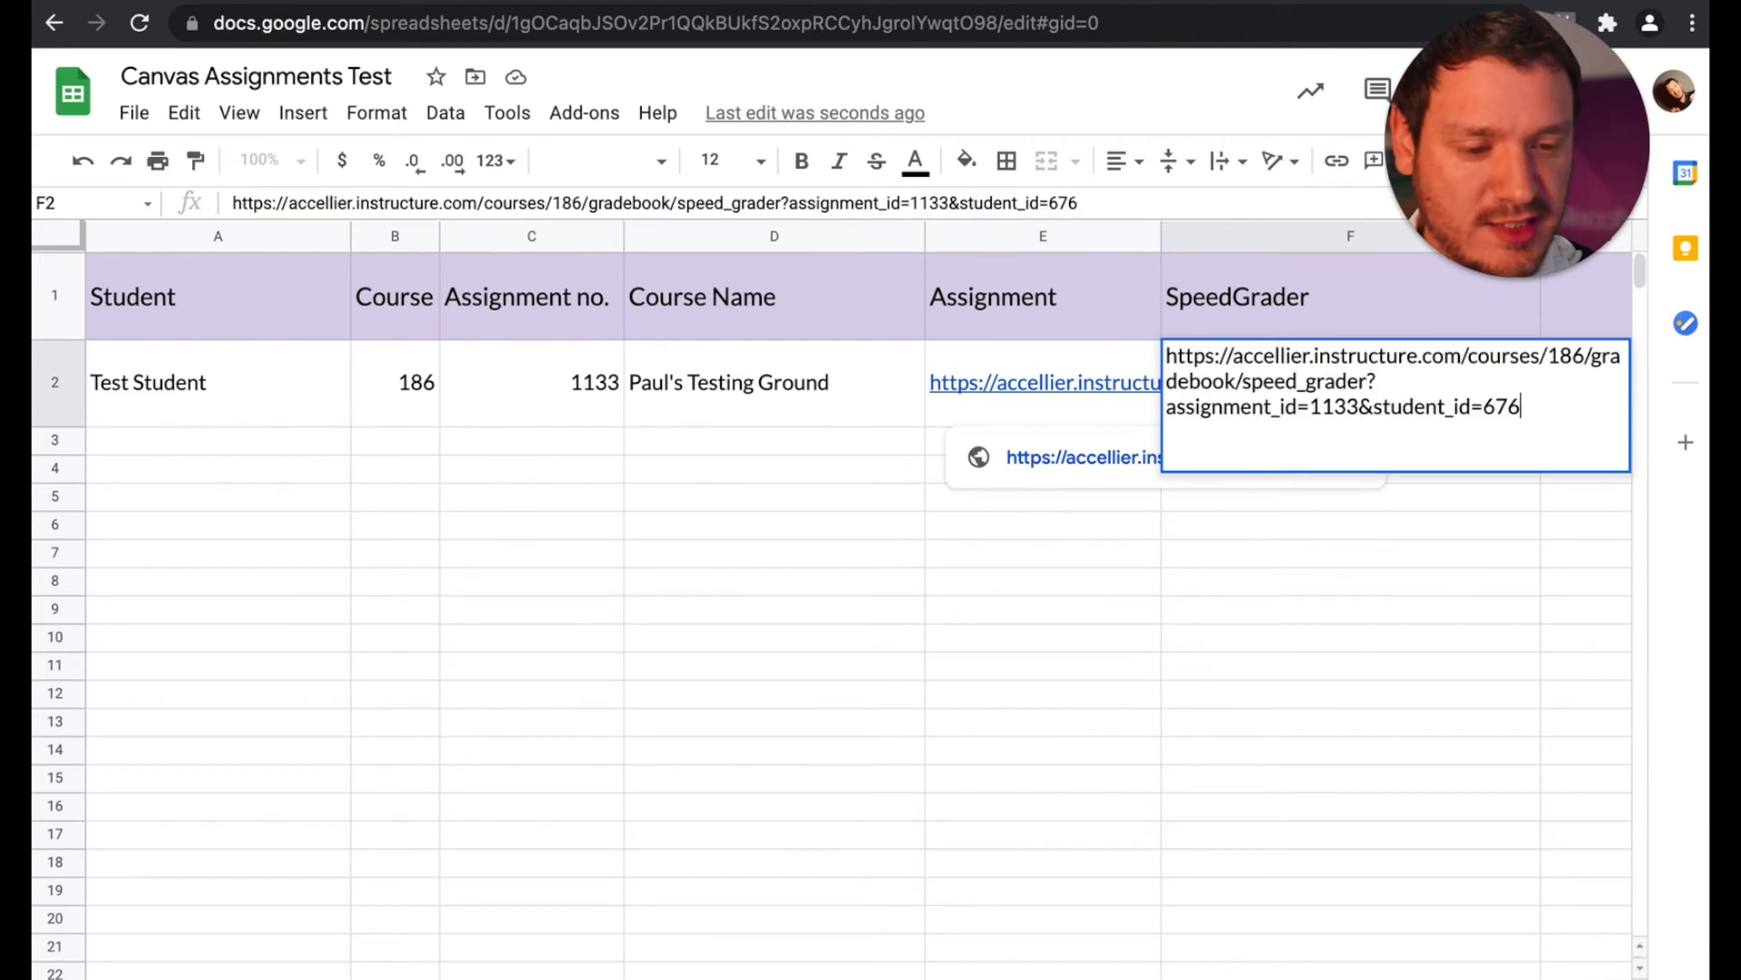
key(ctrl+v)
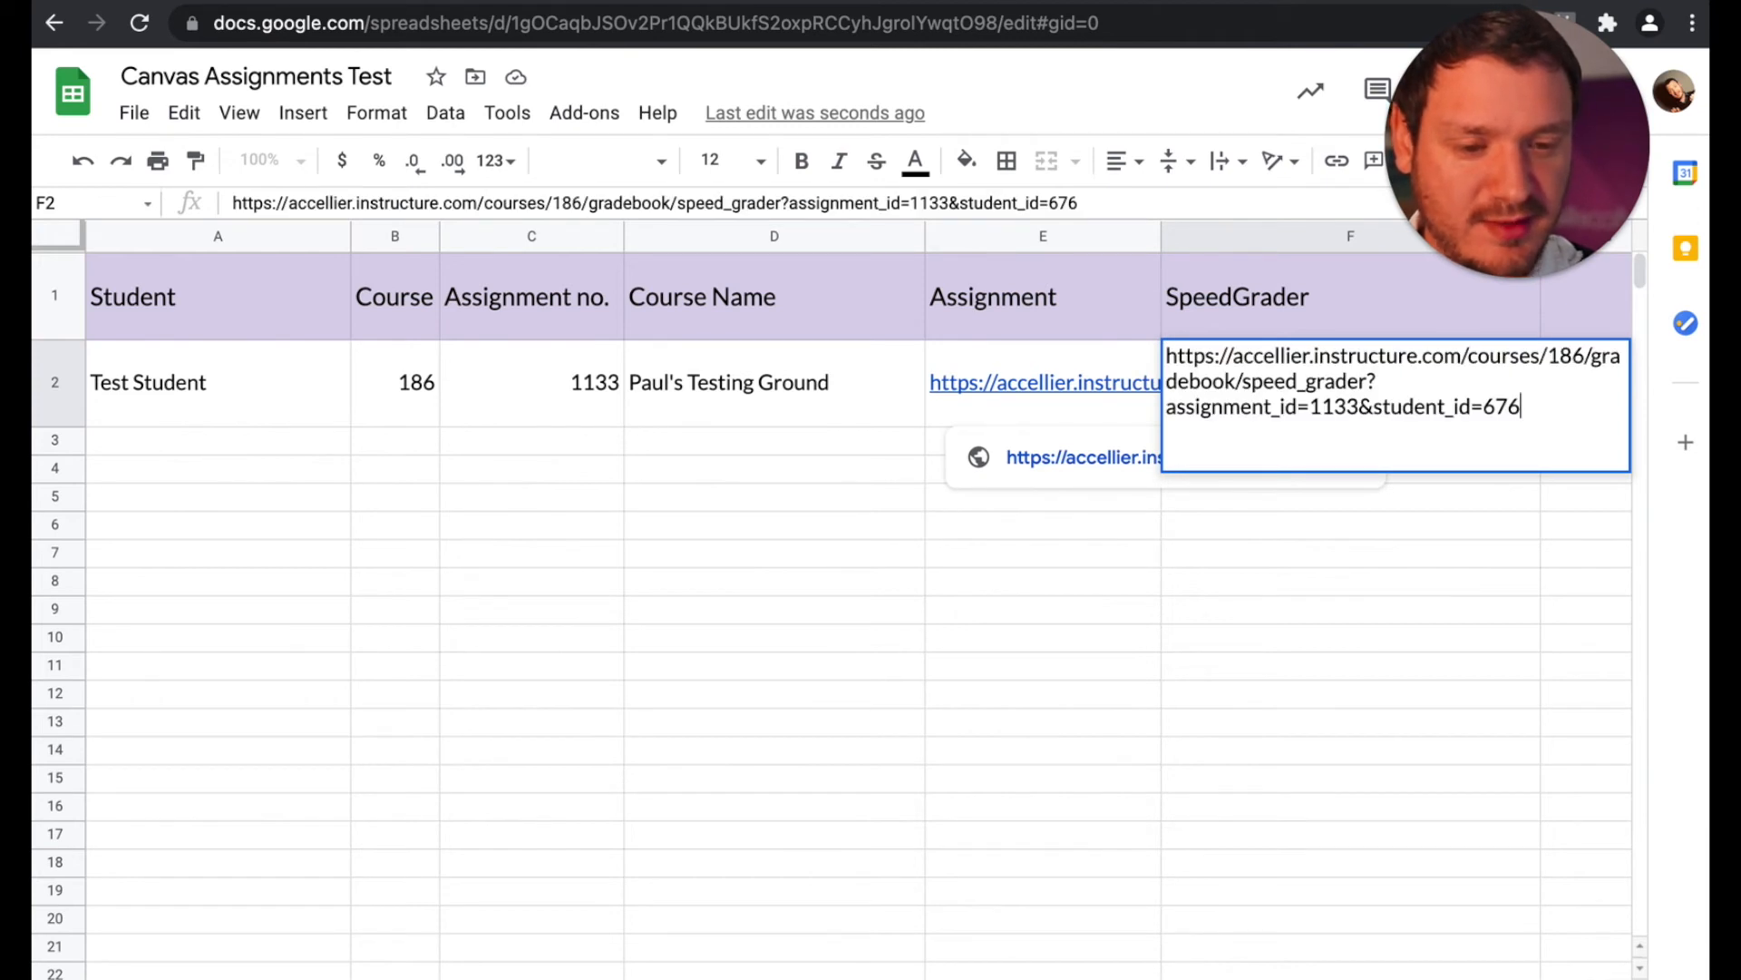
click(1028, 635)
Step: Open the SpeedGrader link from row 2 to check the student's submission in Canvas, then return to the sheet
click(1219, 391)
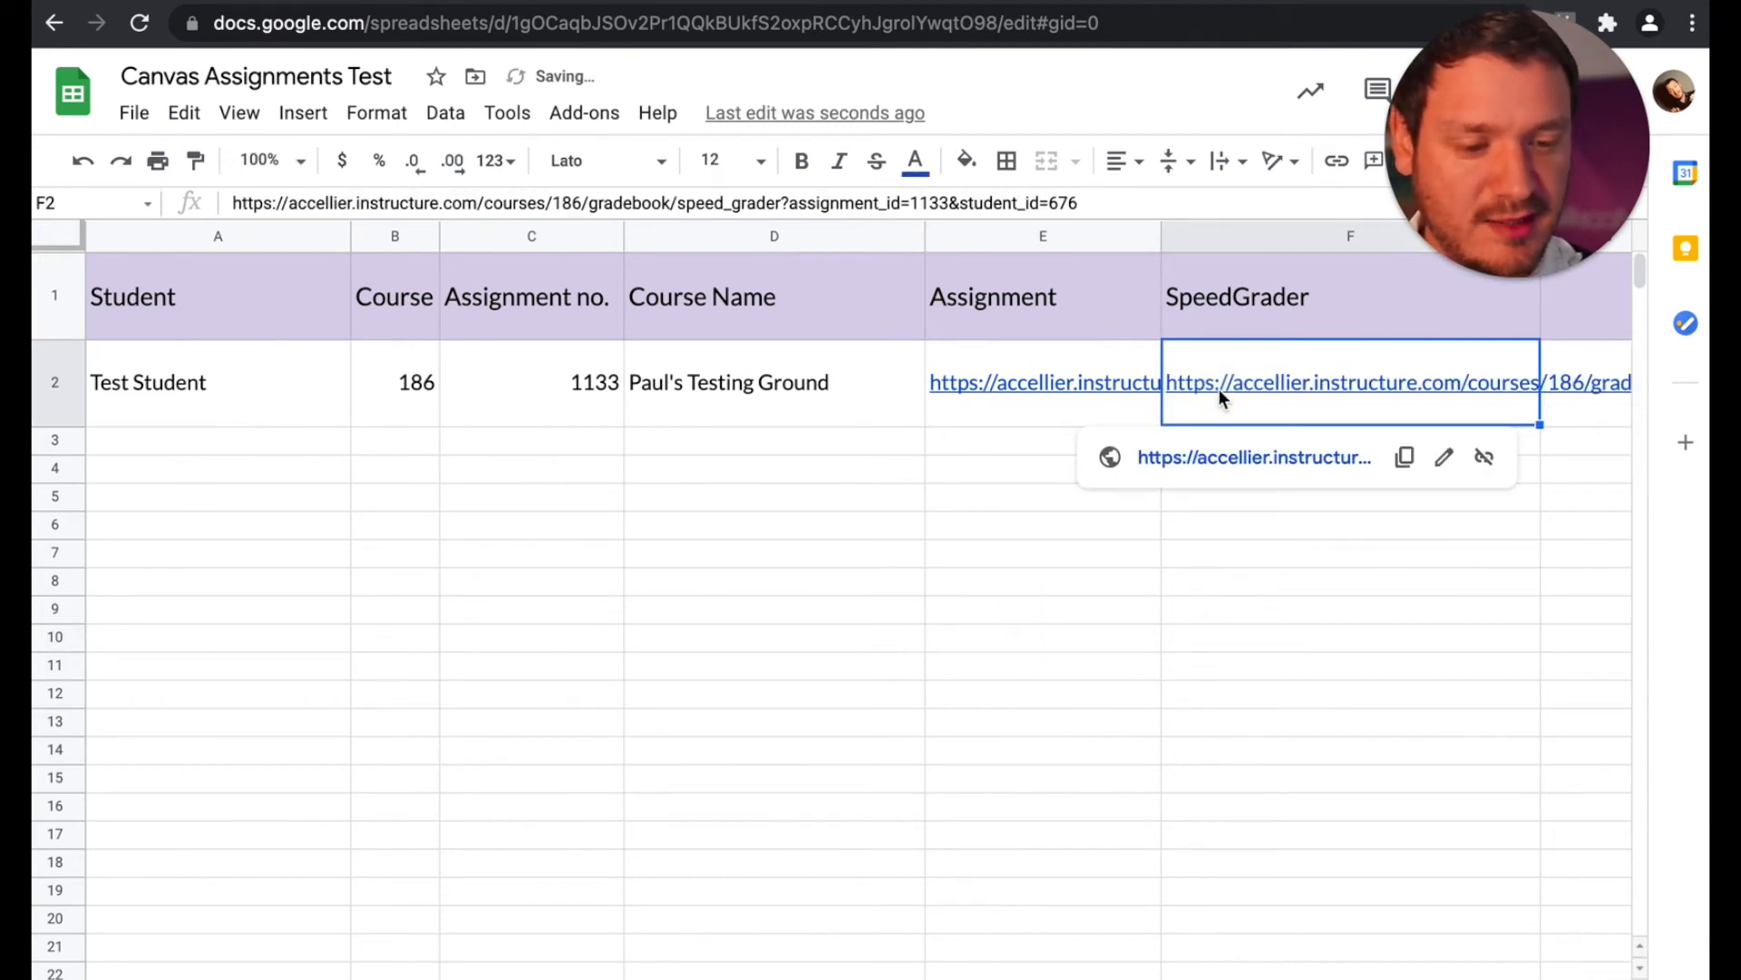
click(1199, 457)
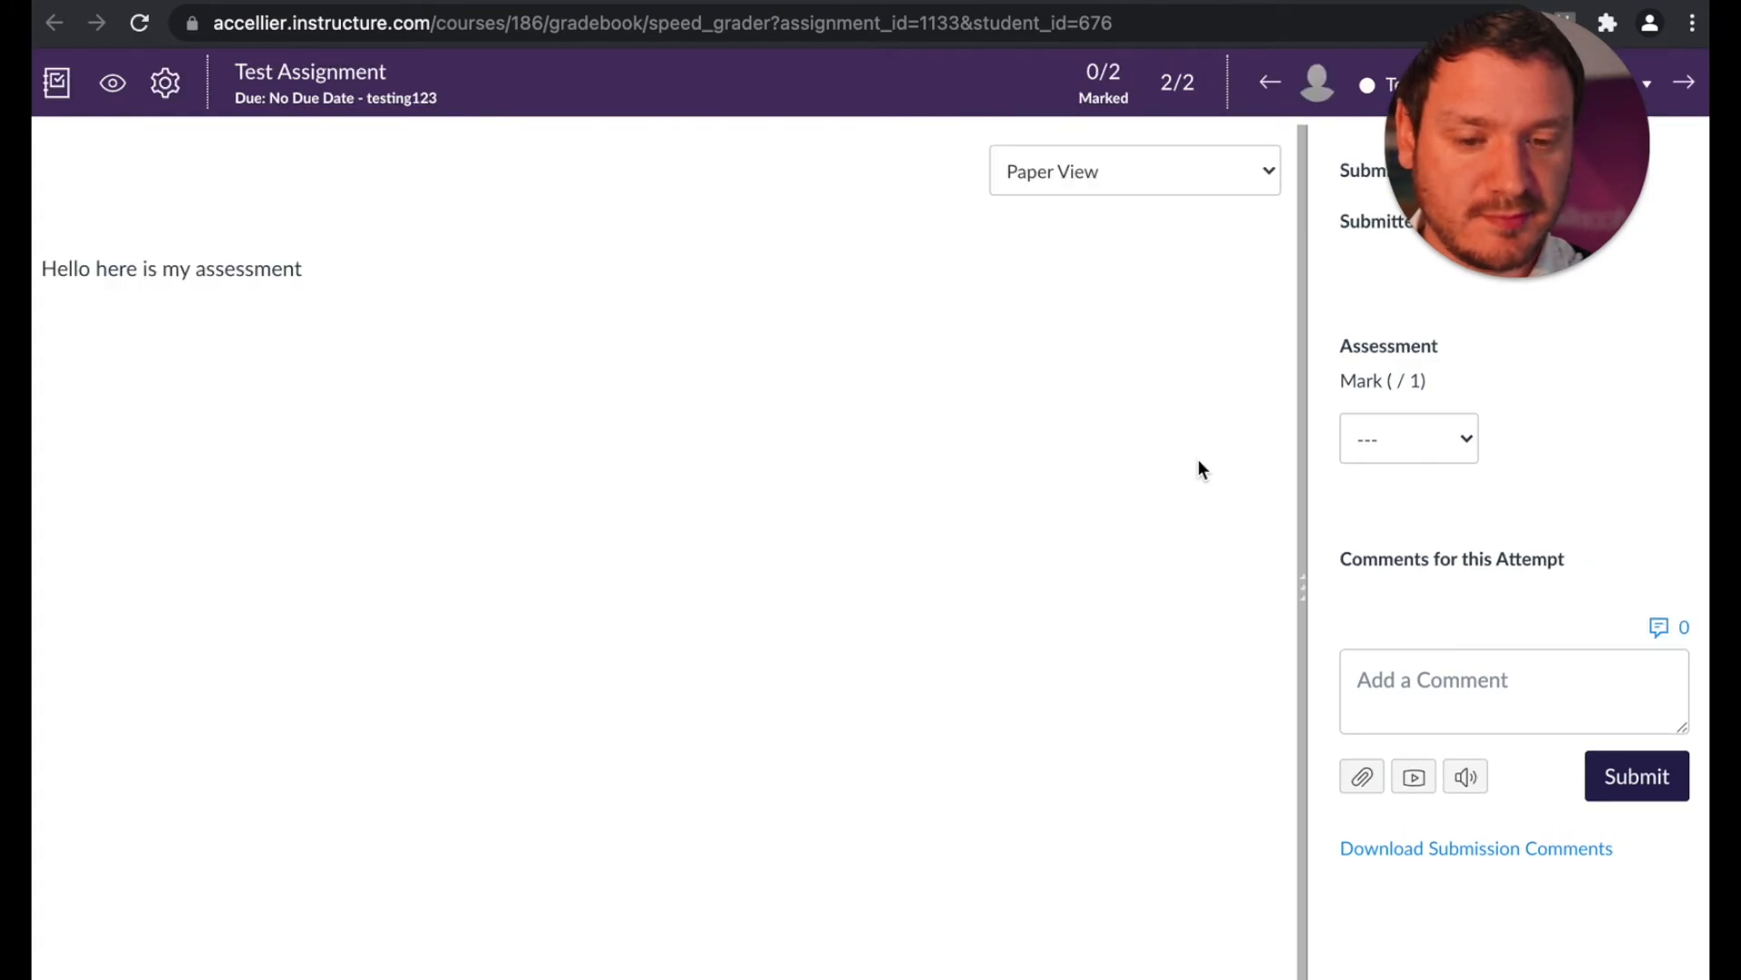
click(840, 0)
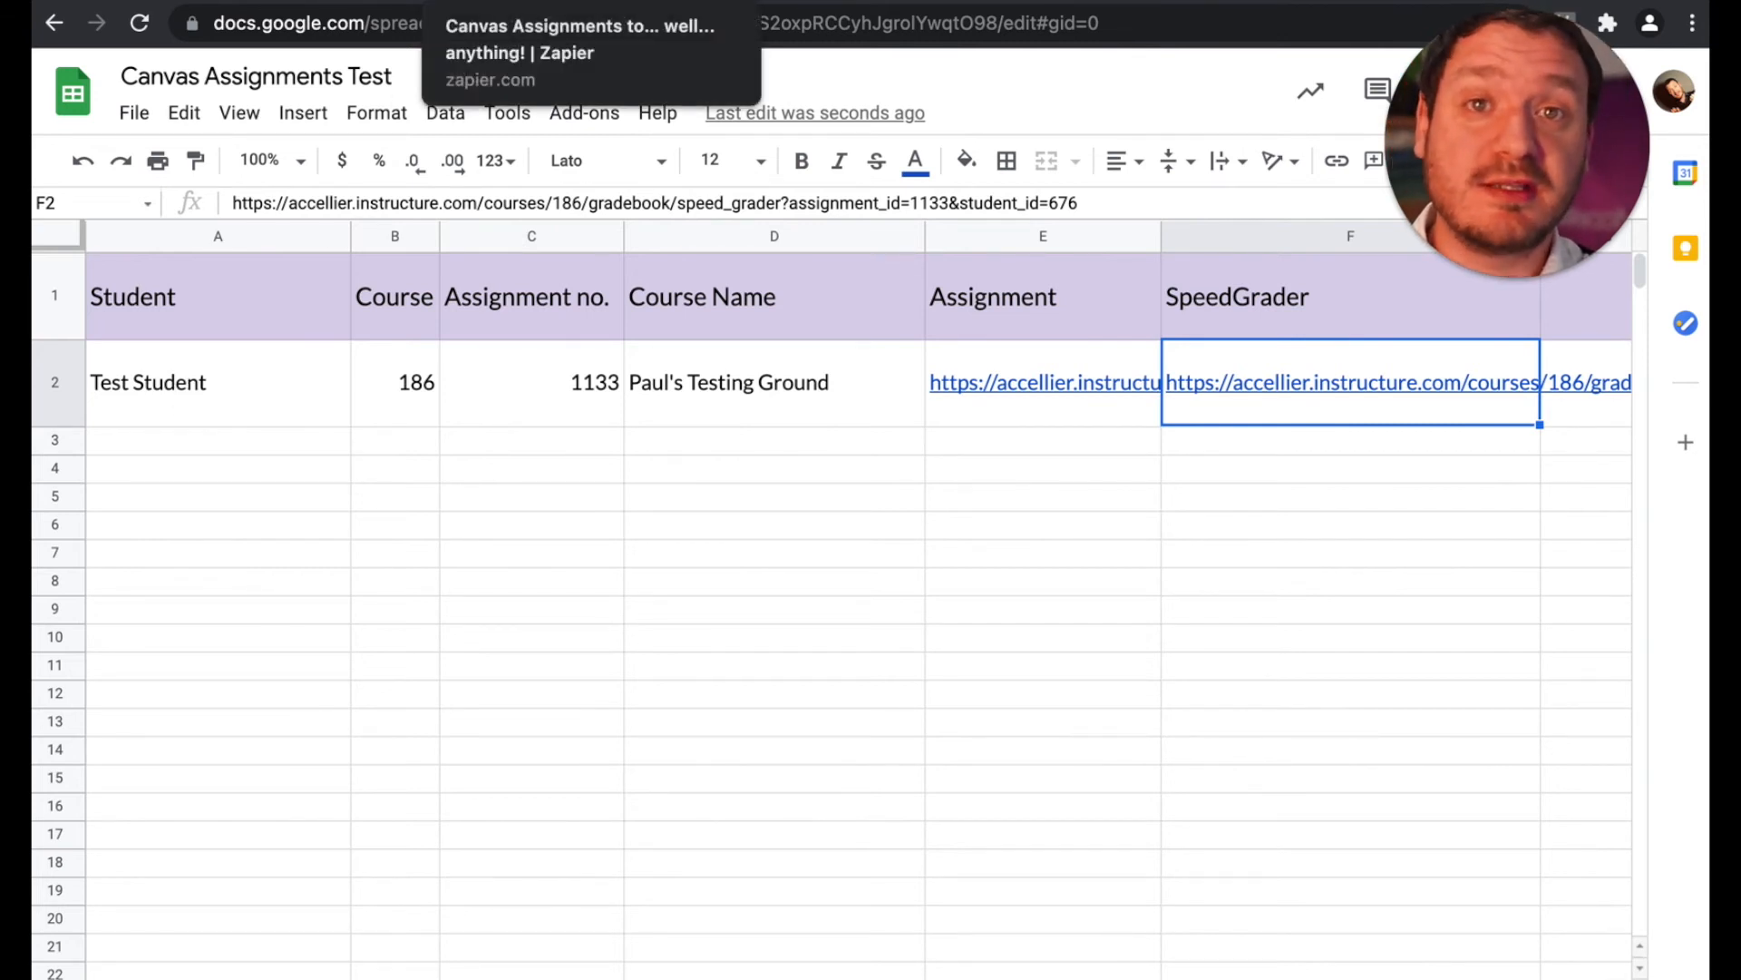
Step: Switch back to the Zap in Zapier and add Slack as a third action after the spreadsheet row
click(520, 1)
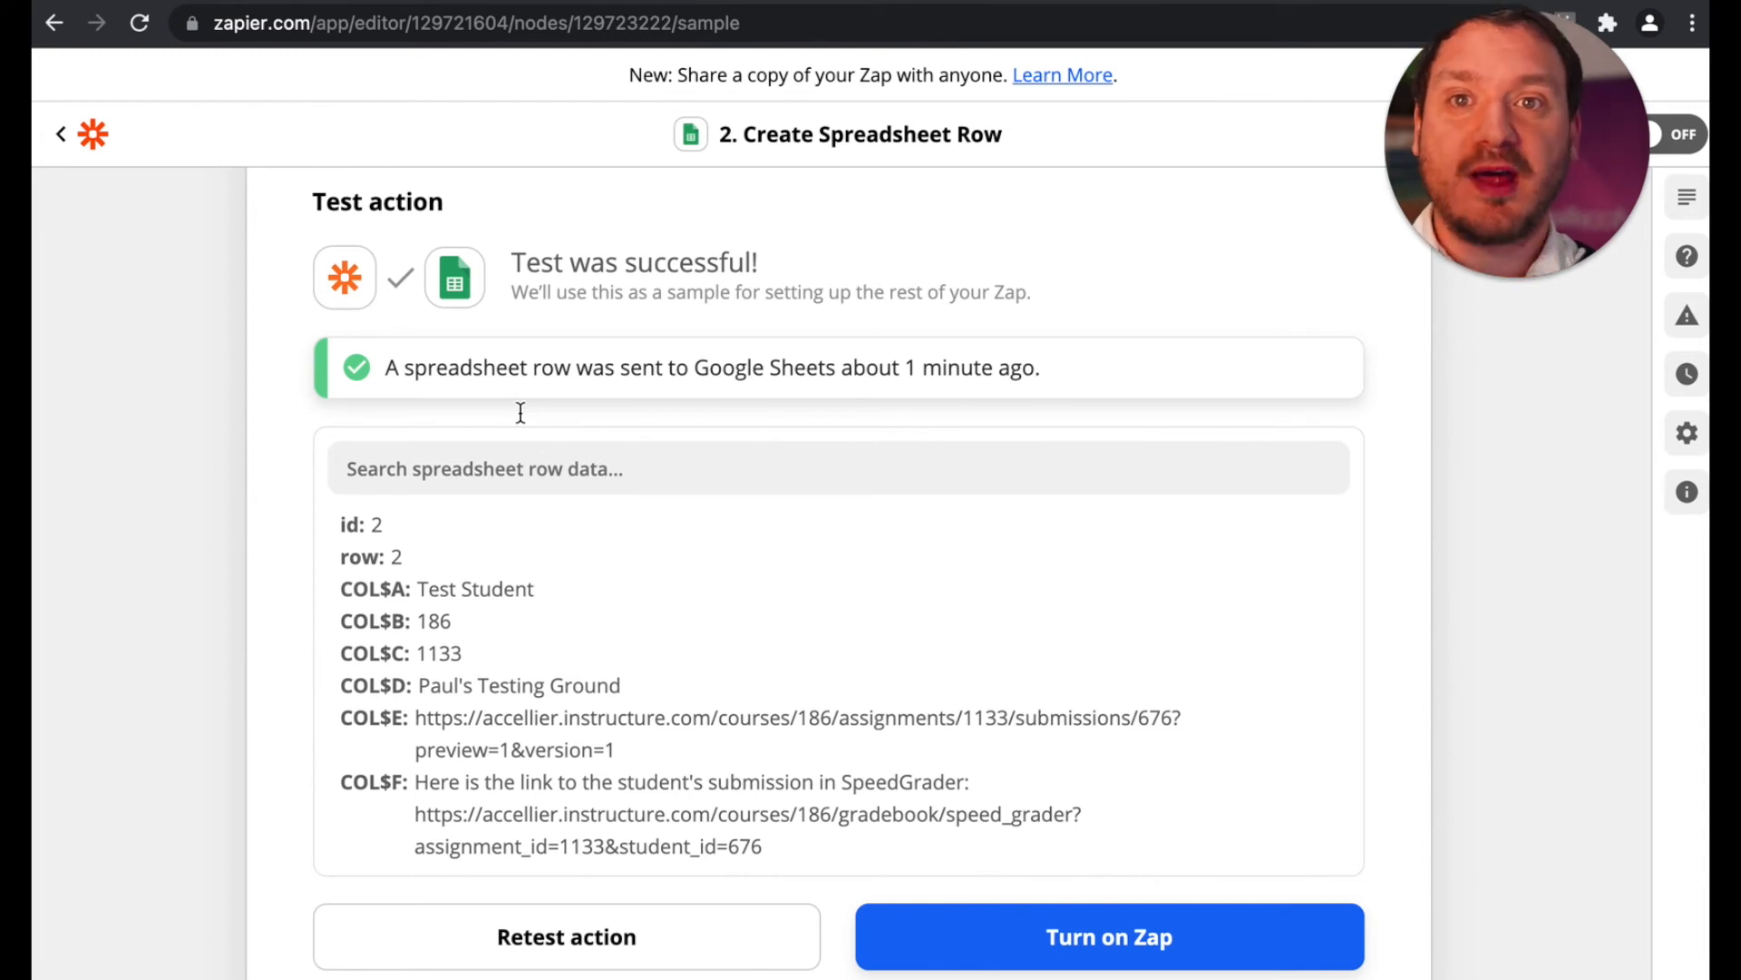
scroll(521, 413, down, 2)
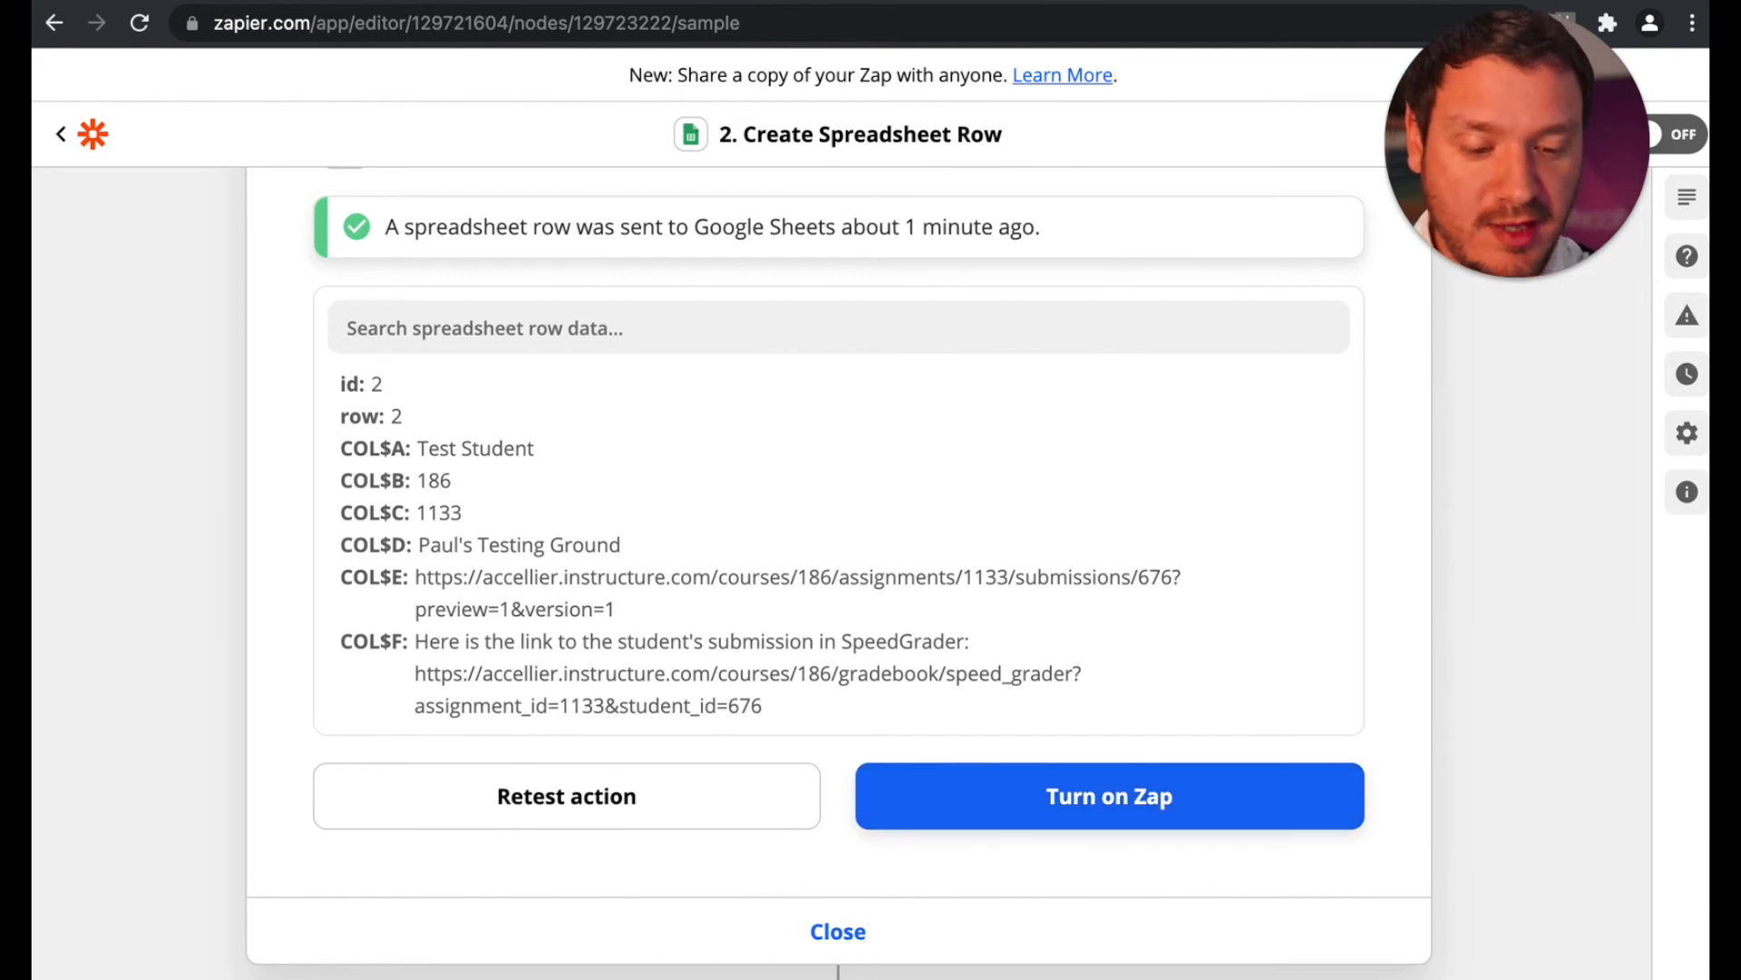
click(839, 960)
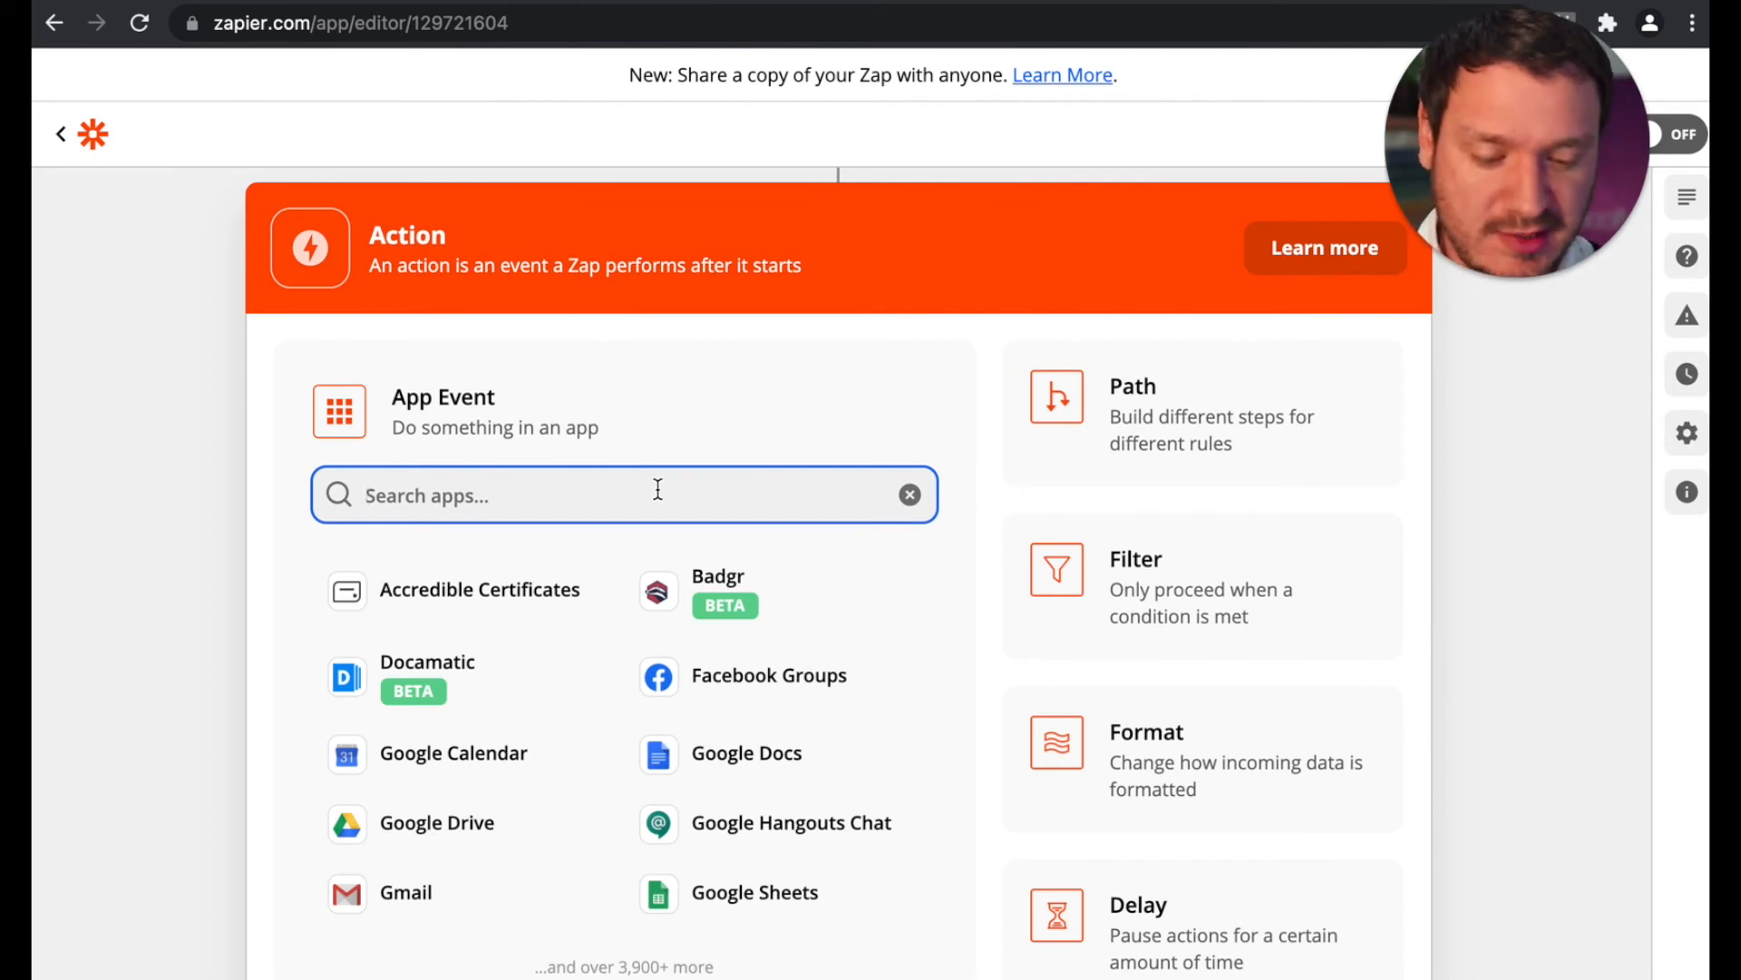
text(slack)
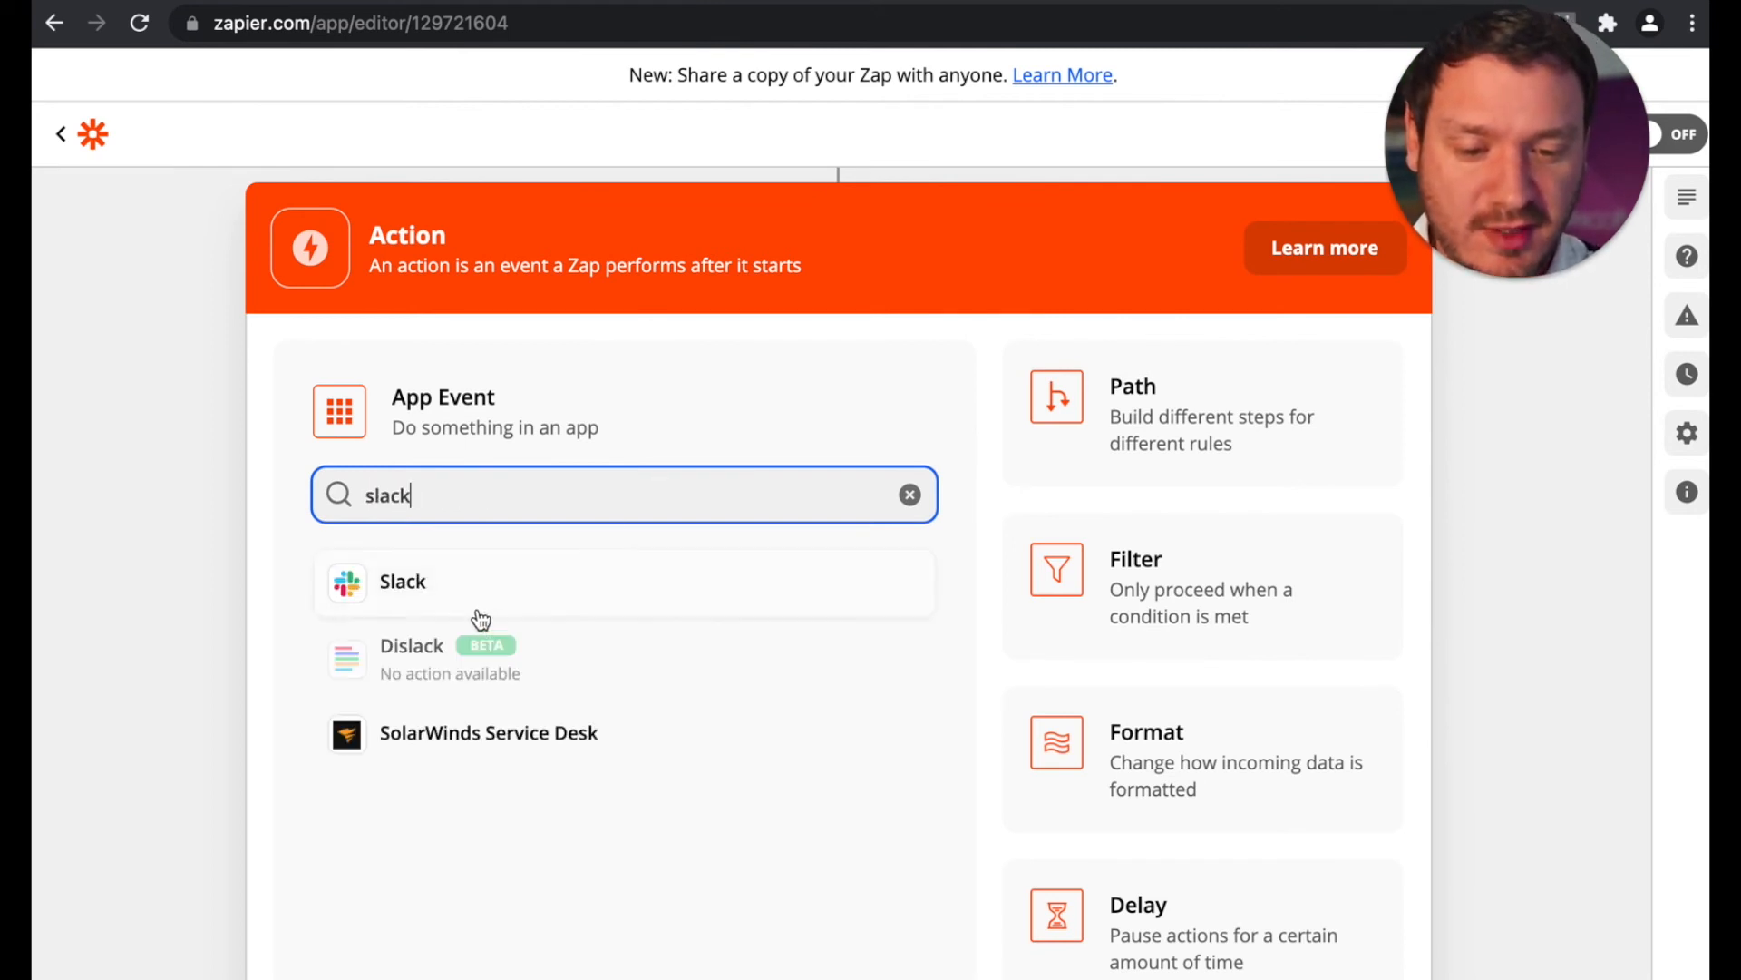
click(420, 585)
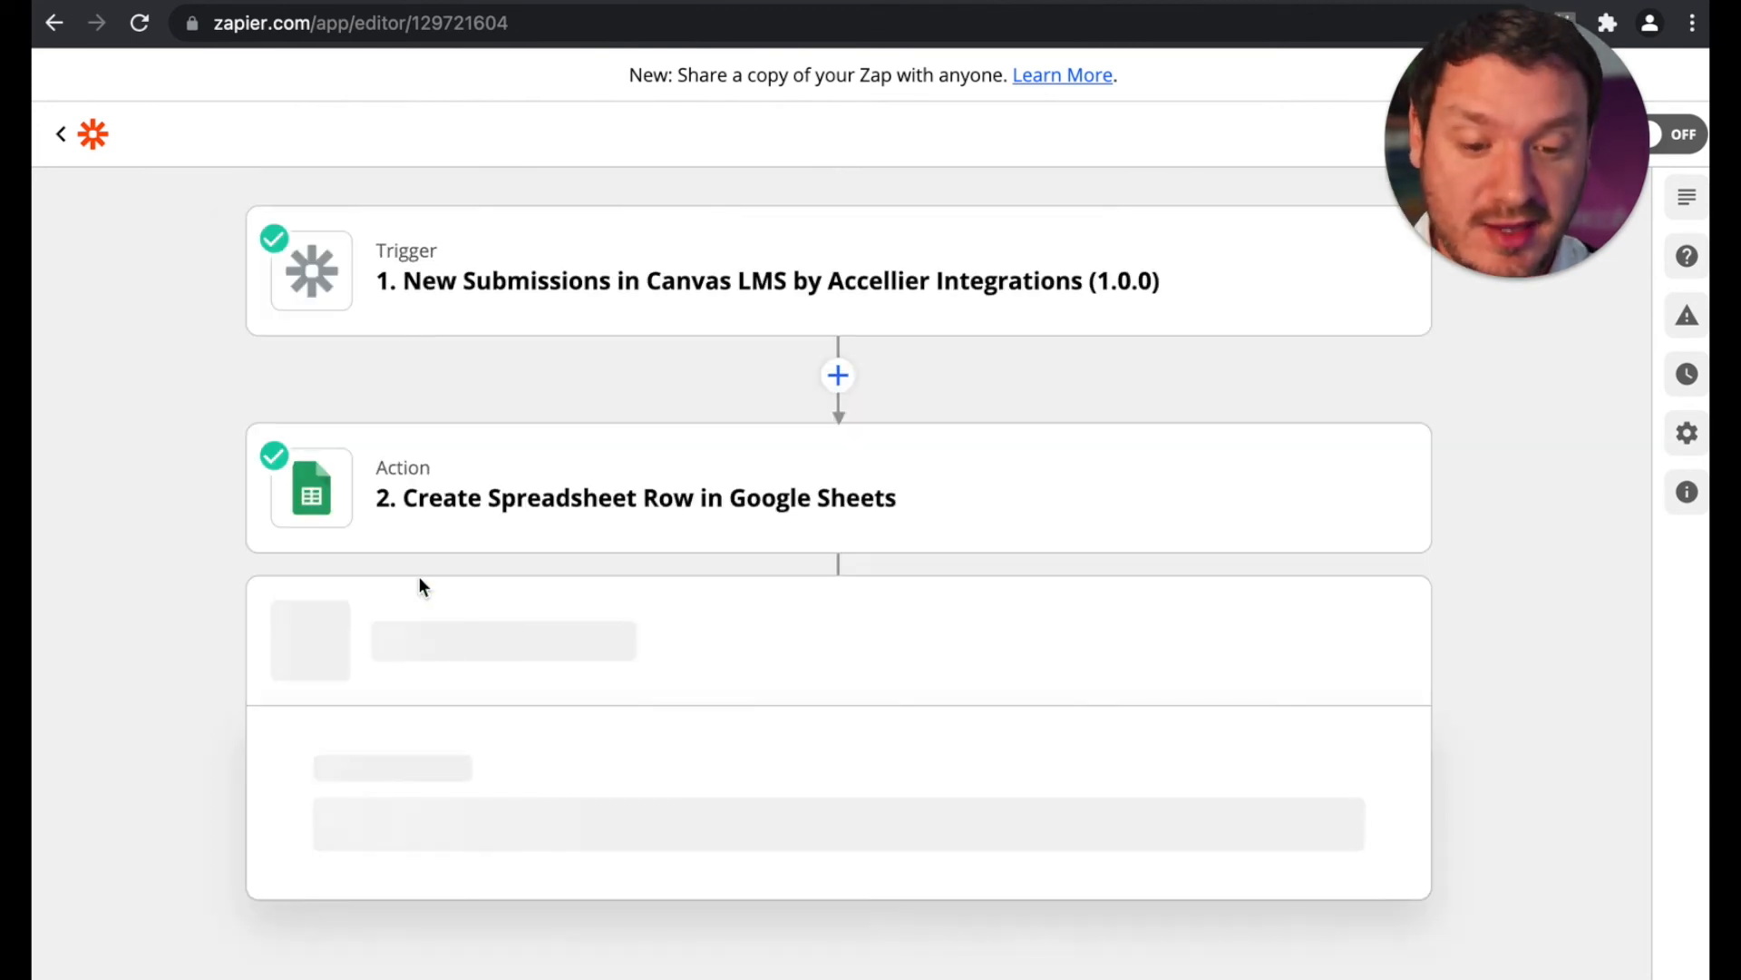
Step: Set the Slack action event to Send Channel Message and continue to the account selection
click(615, 722)
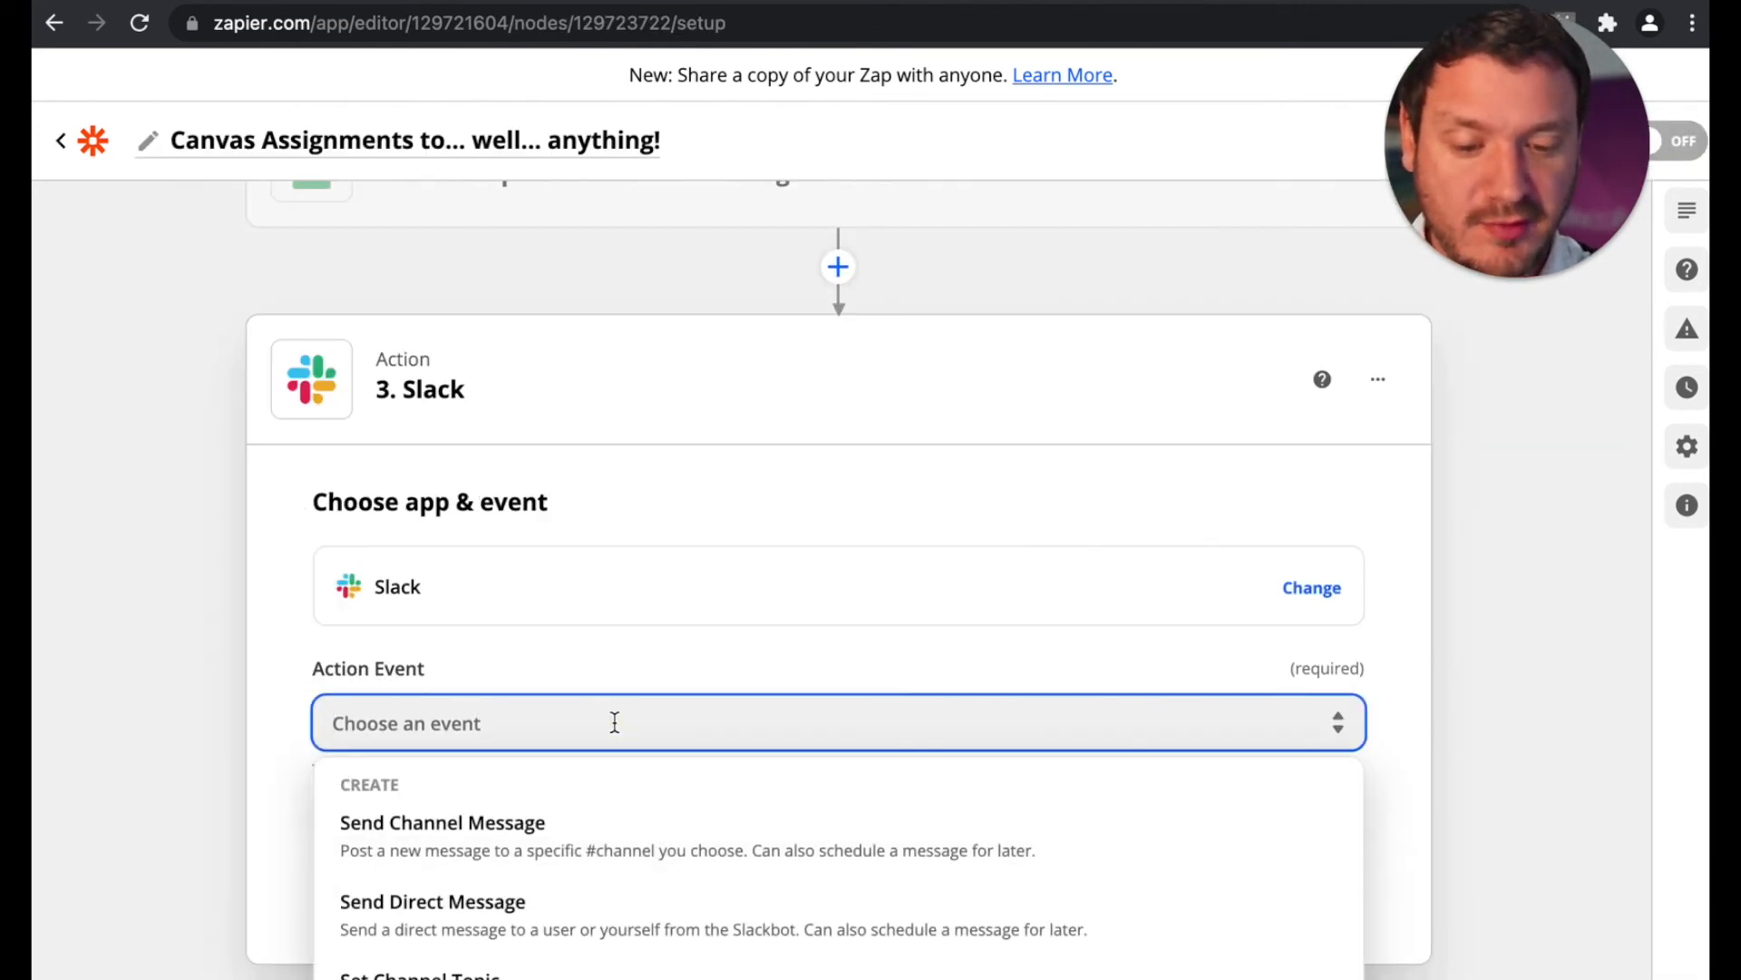
scroll(196, 704, down, 3)
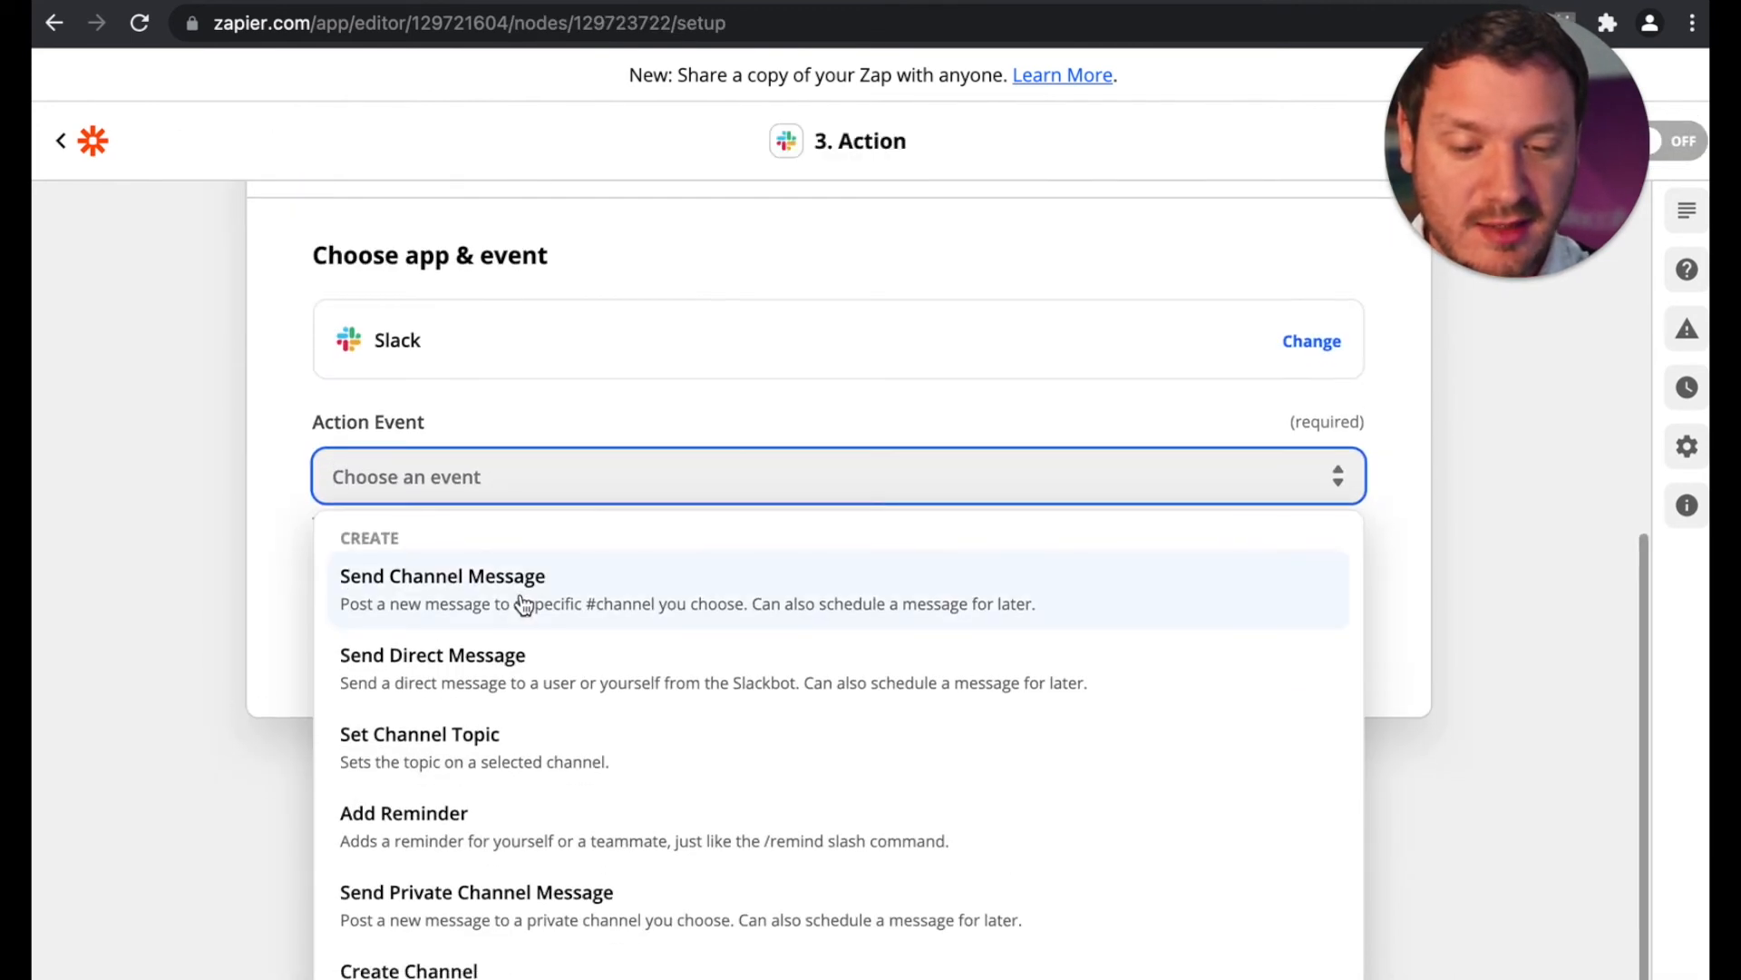
scroll(520, 599, up, 5)
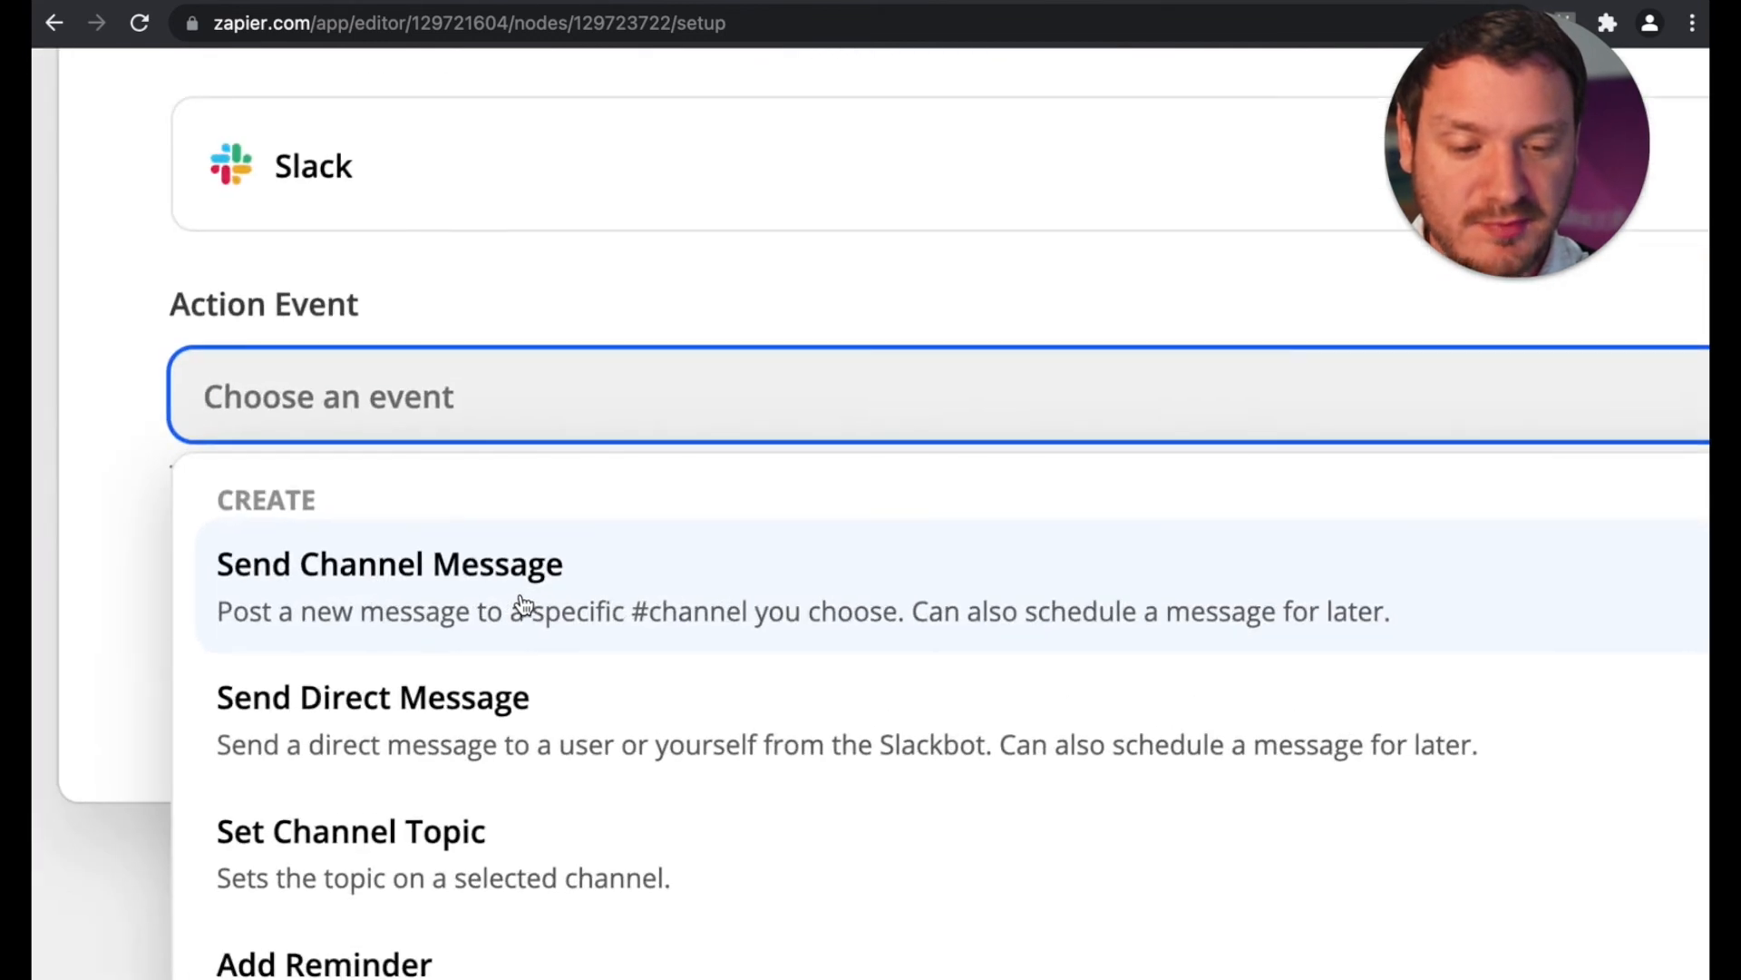
click(521, 596)
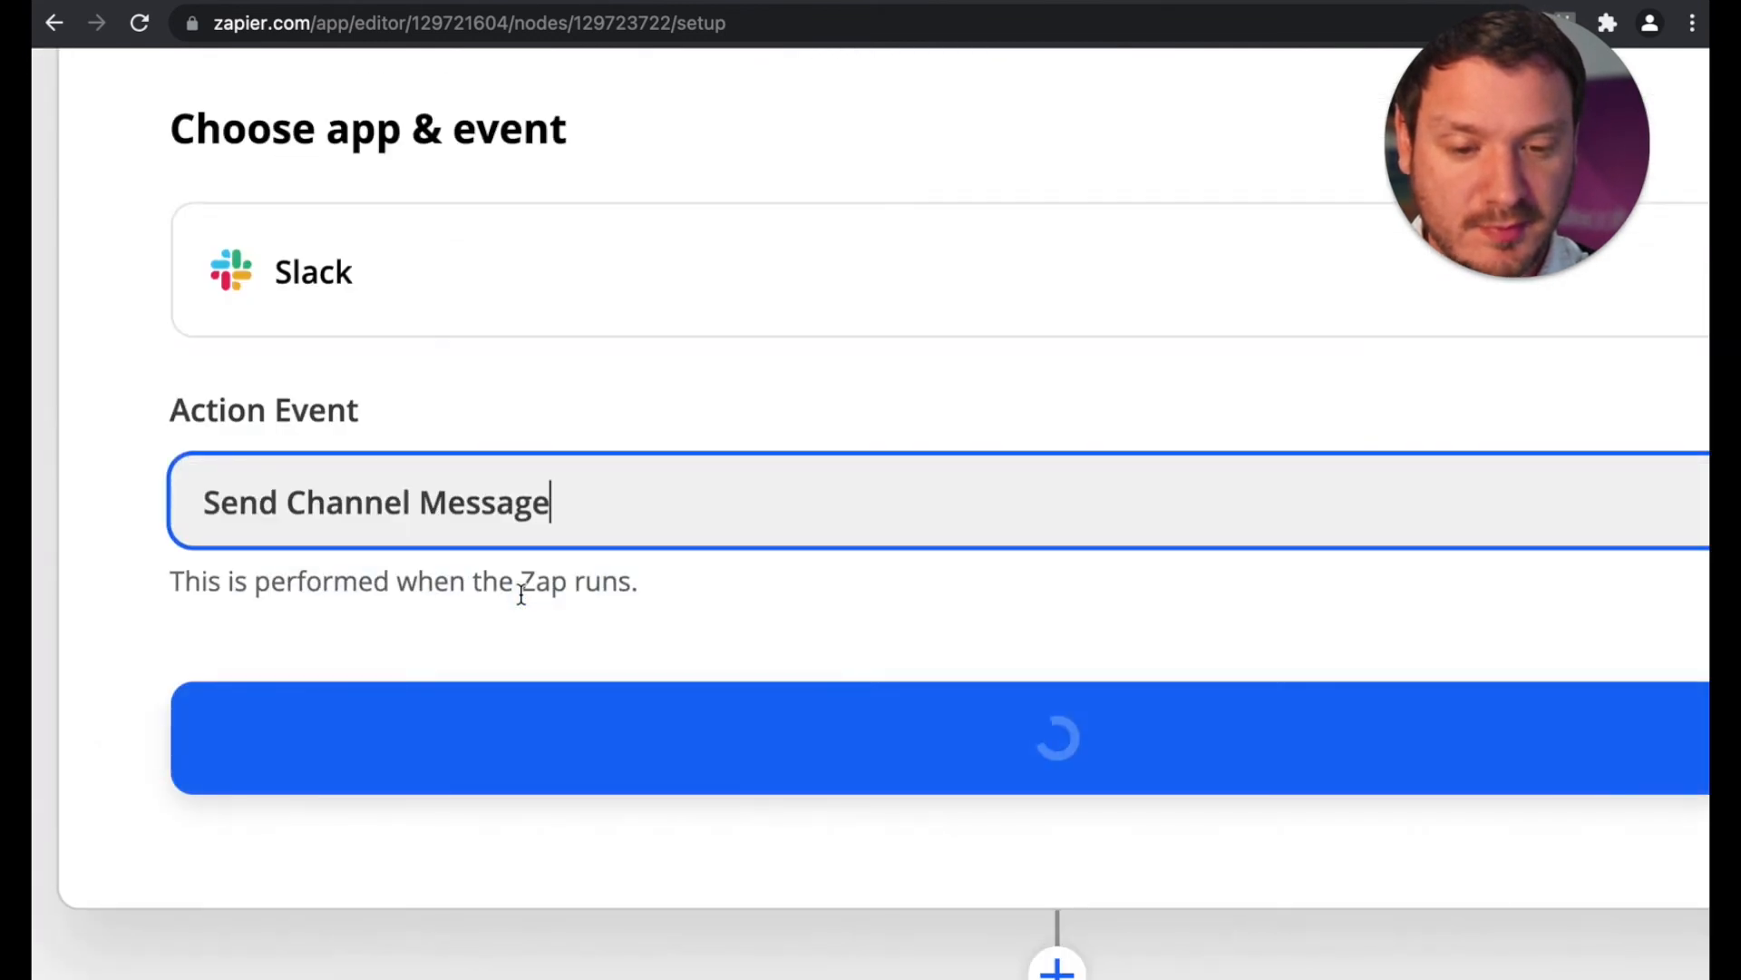
scroll(519, 591, down, 5)
click(752, 893)
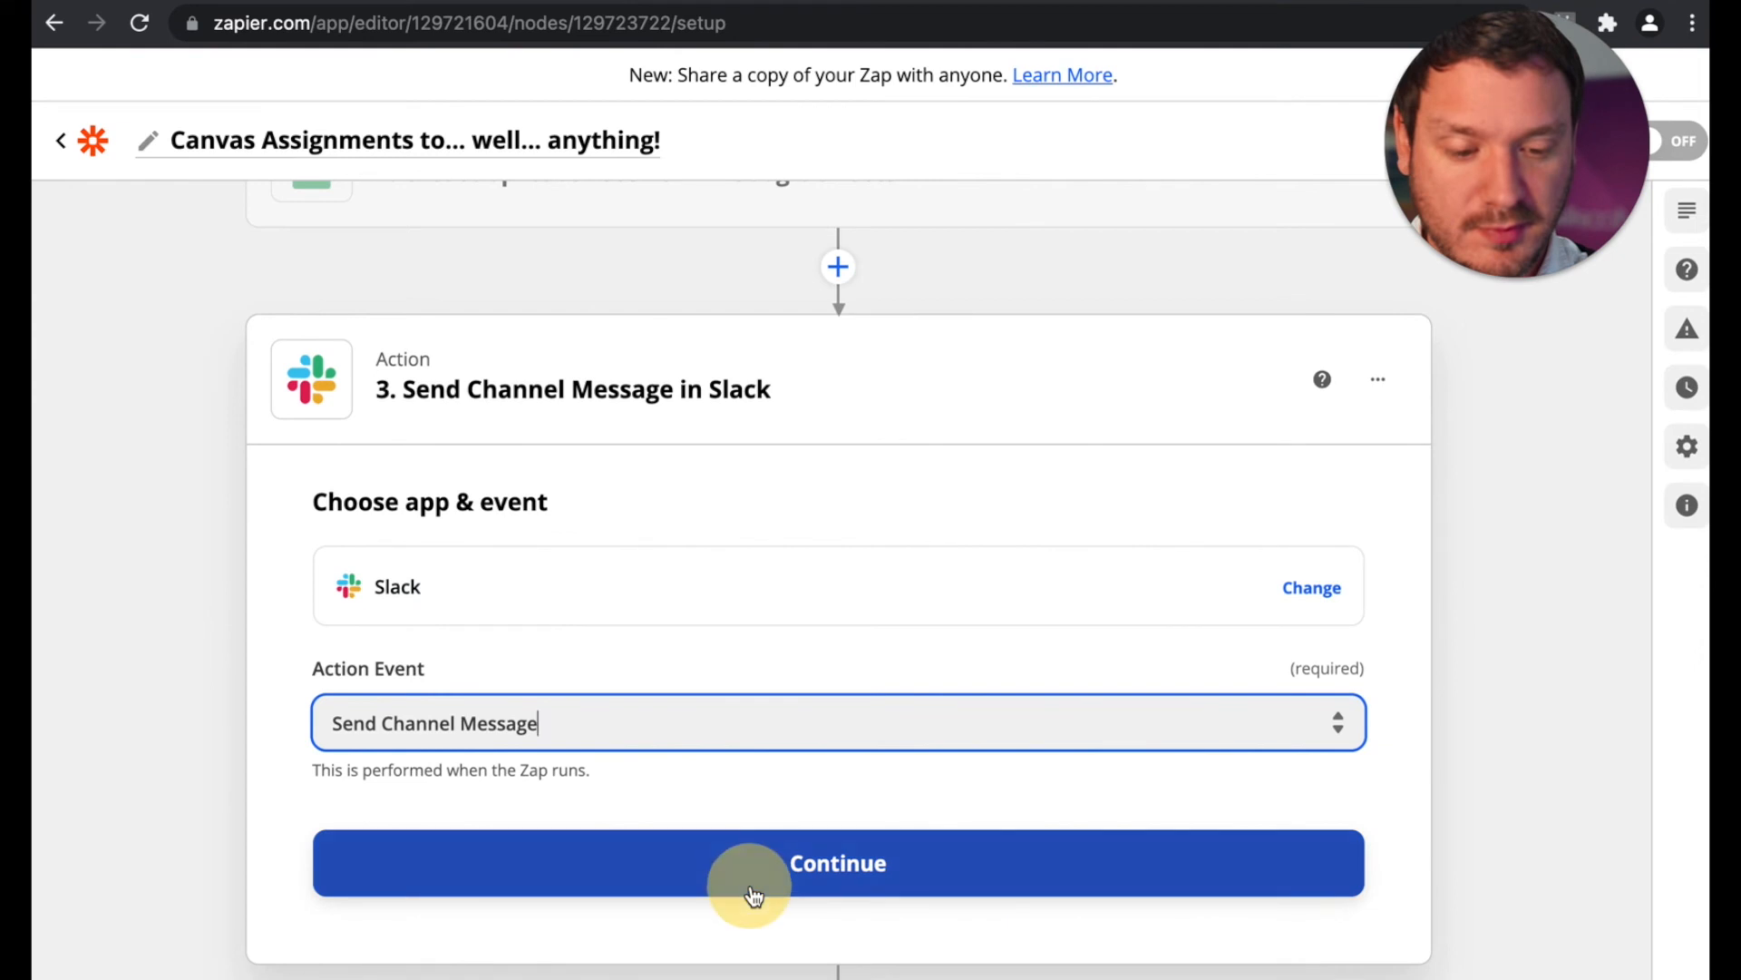
Step: Choose the Accellier Education Slack account for the action and set the message channel to assignments
click(740, 757)
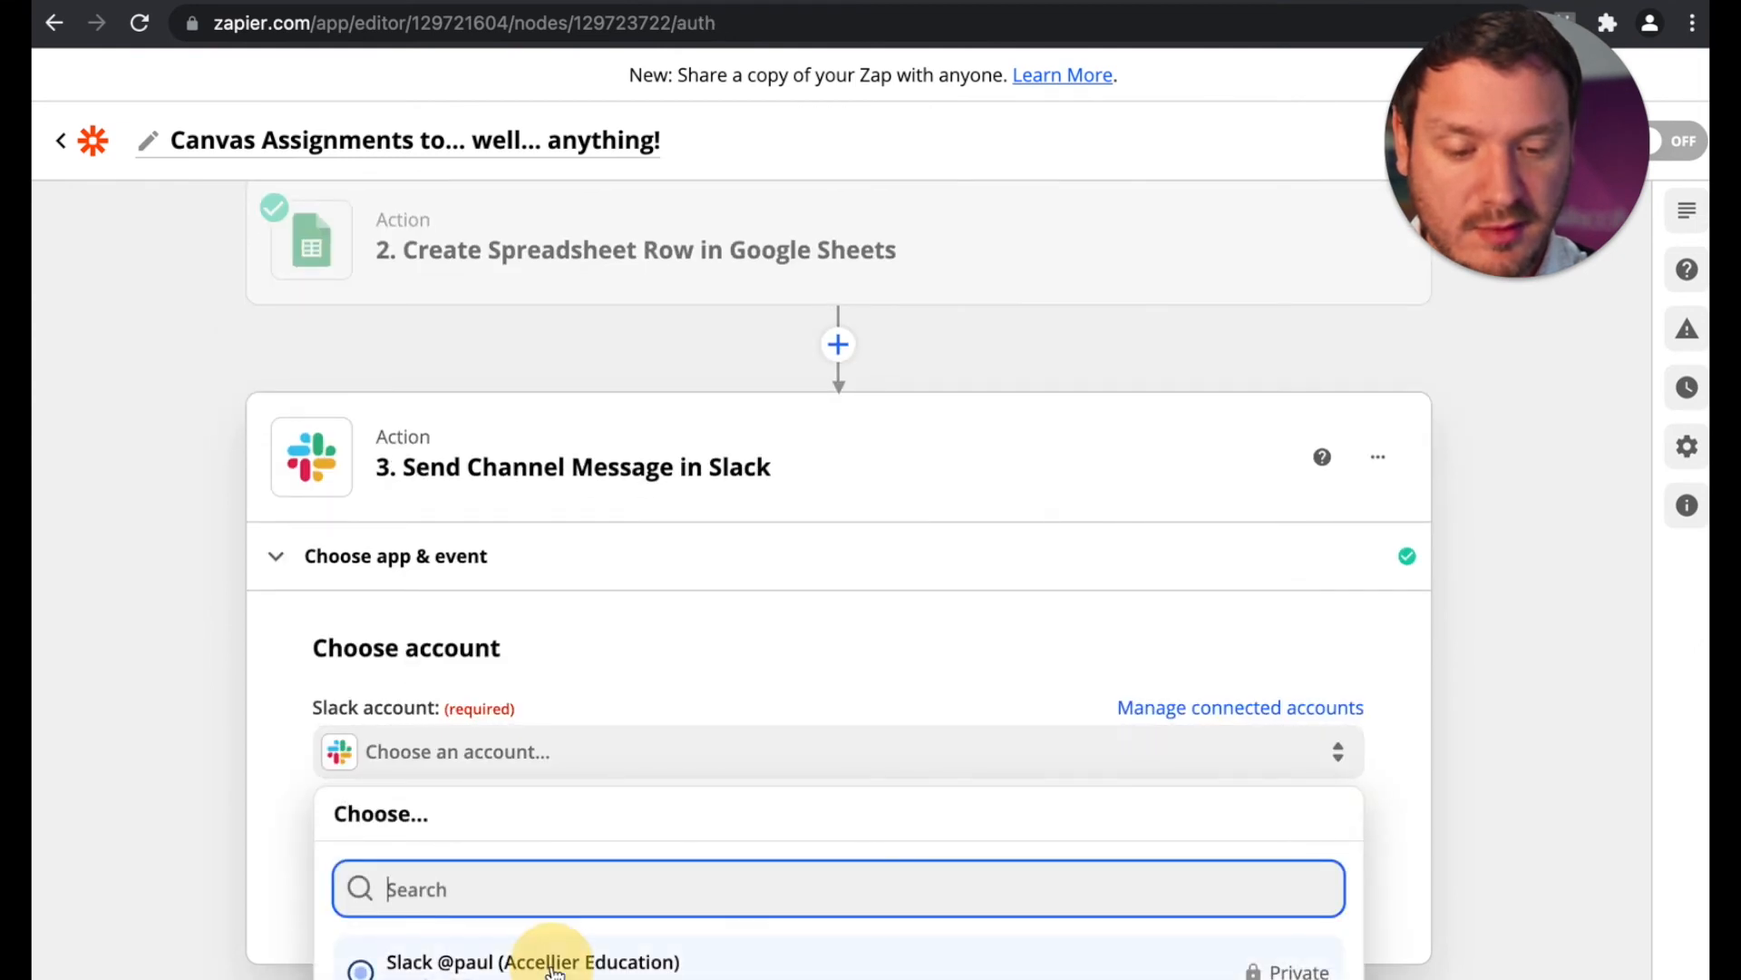
click(553, 963)
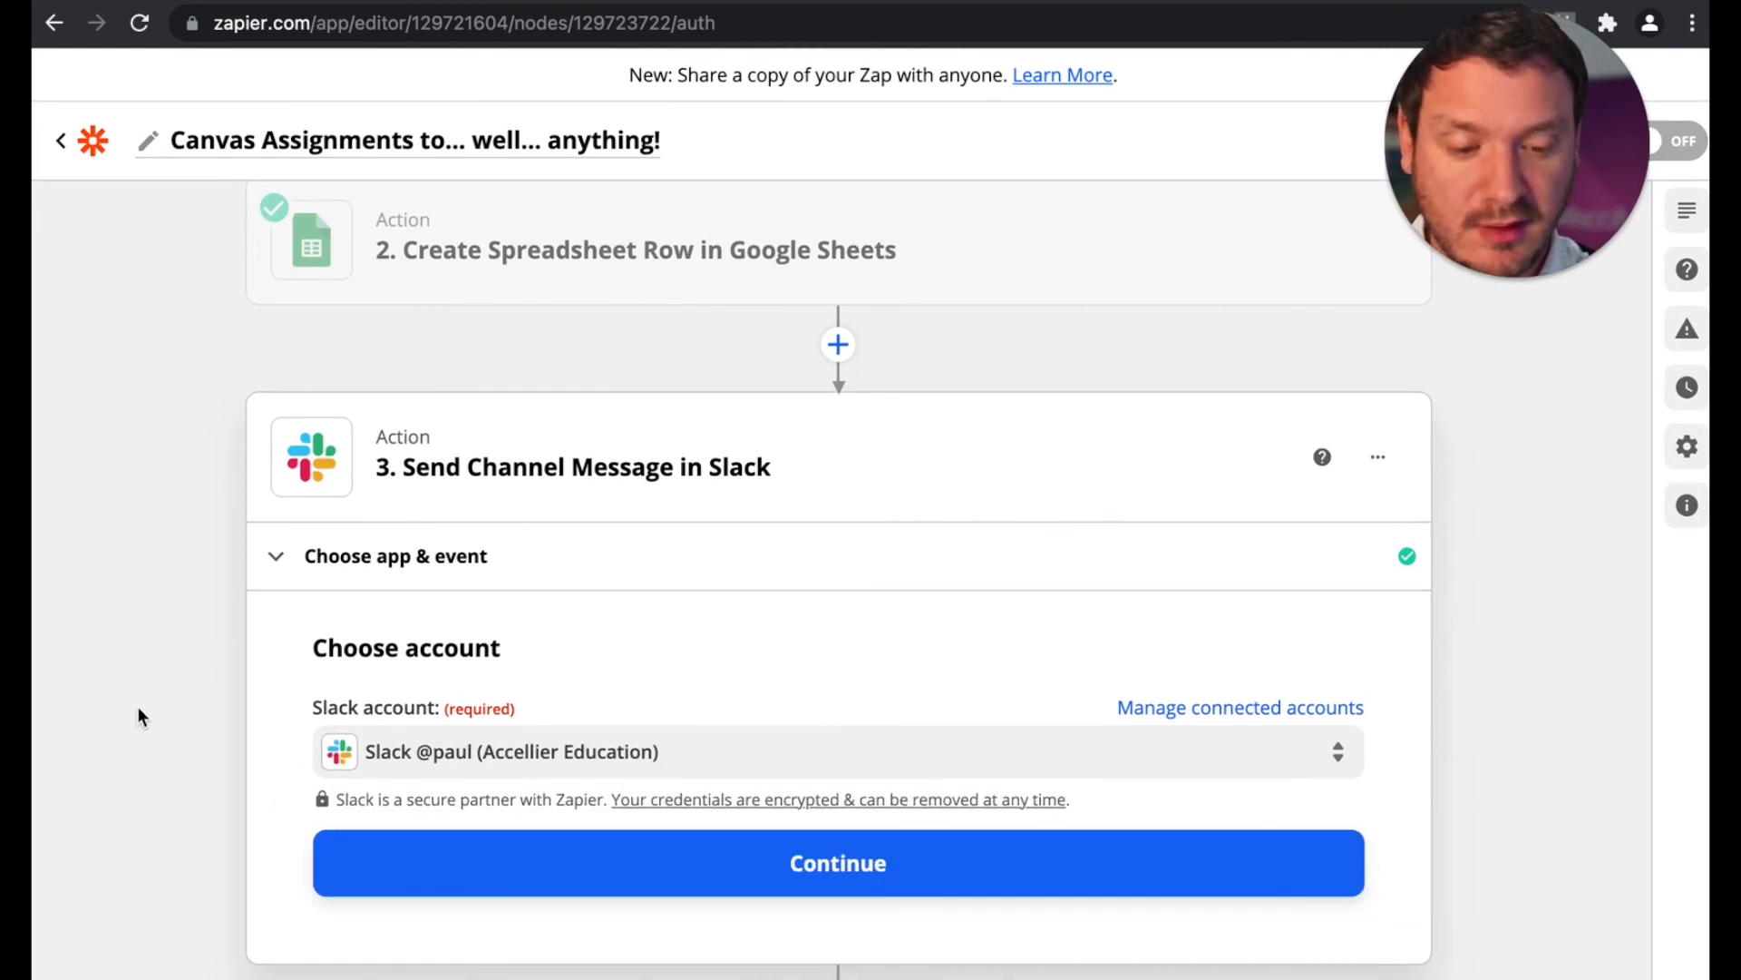
click(816, 860)
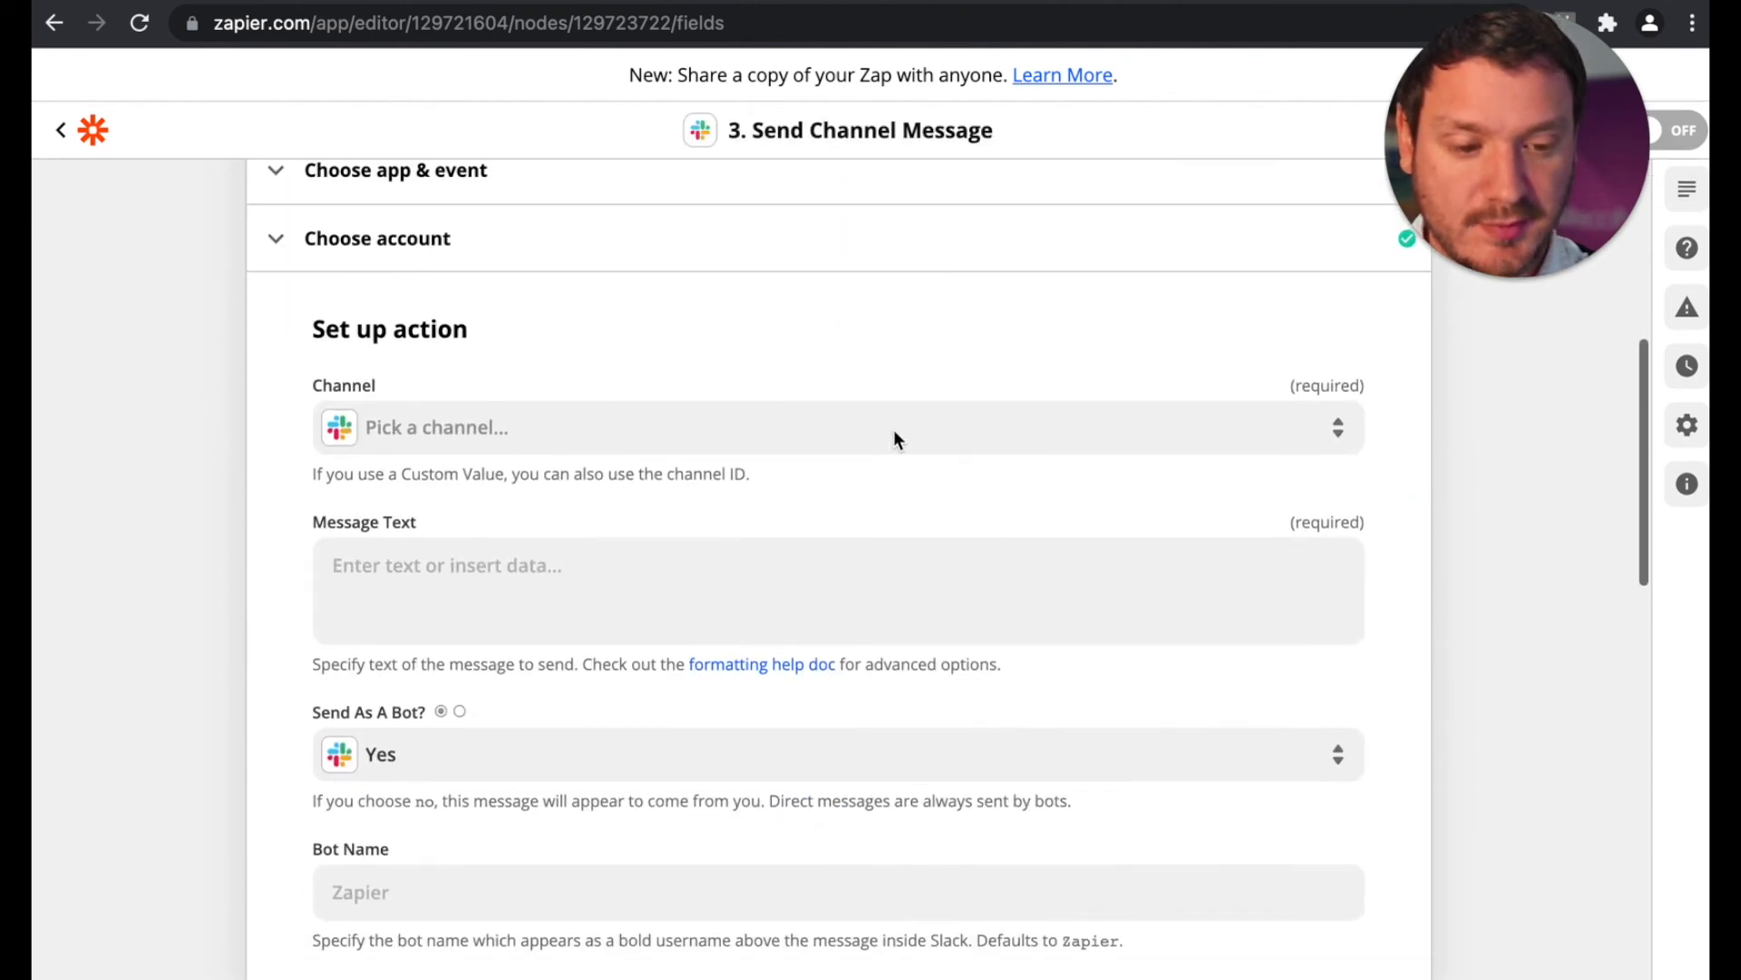
click(897, 440)
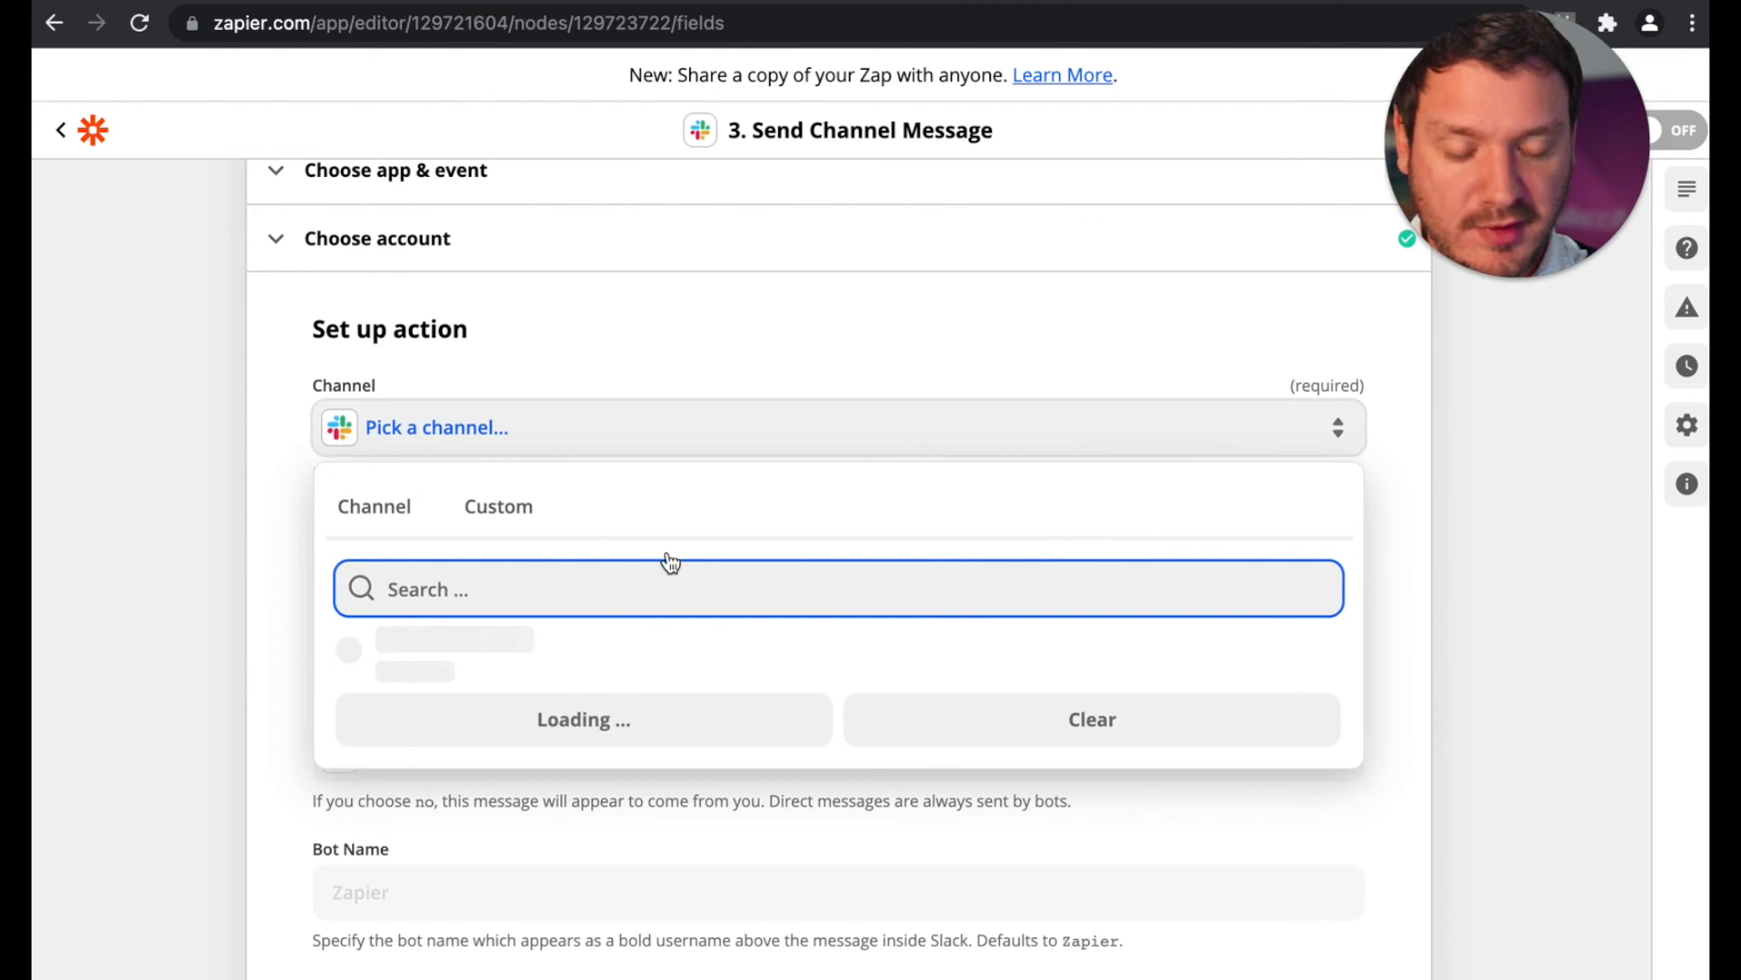
click(447, 912)
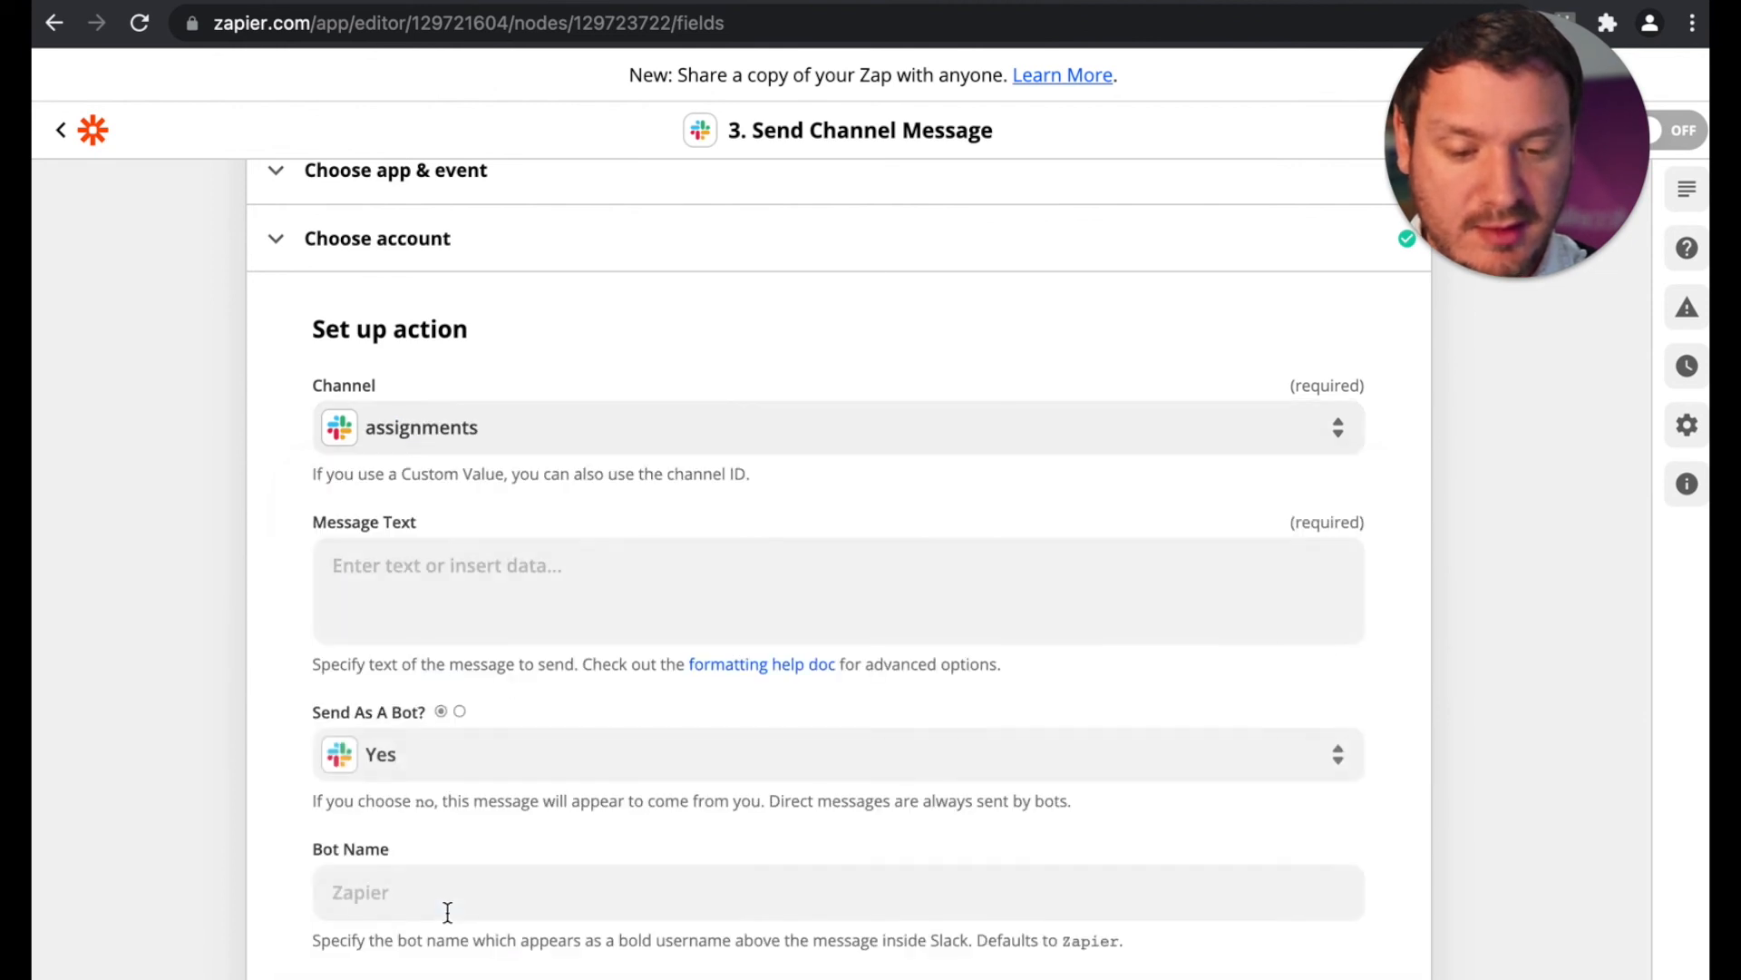
Step: Start the Slack message text with "Hey assessors! Guess what!?"
click(464, 582)
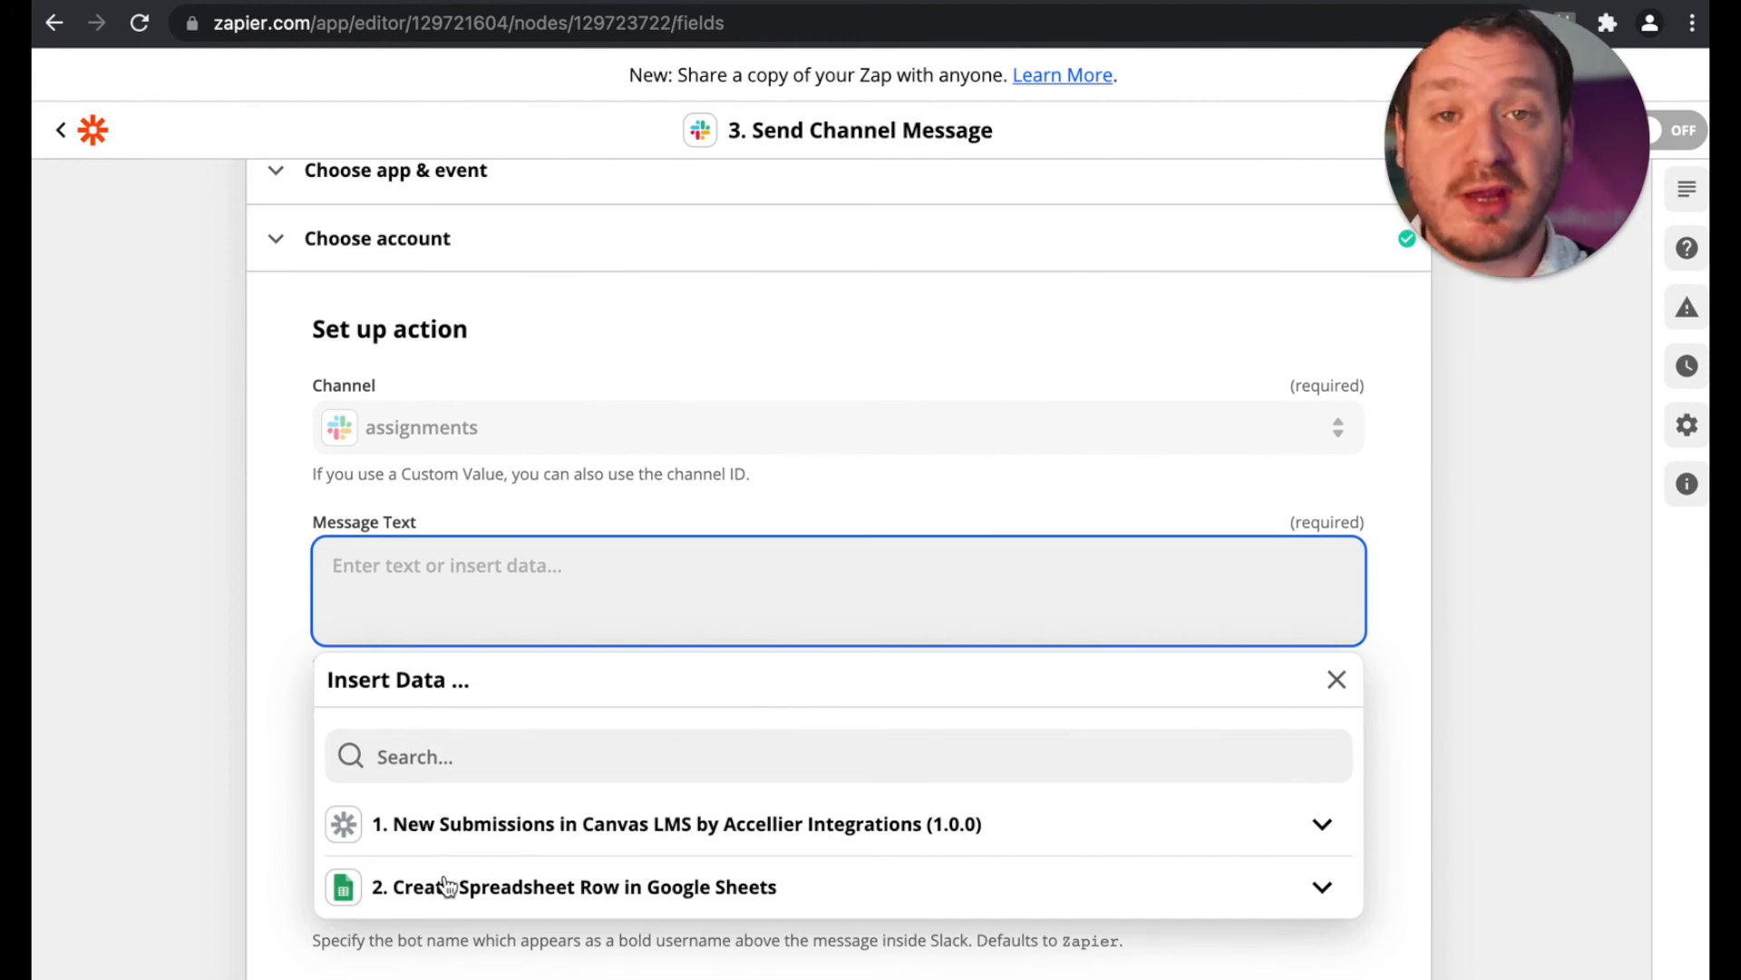
scroll(447, 885, up, 2)
scroll(447, 885, up, 2)
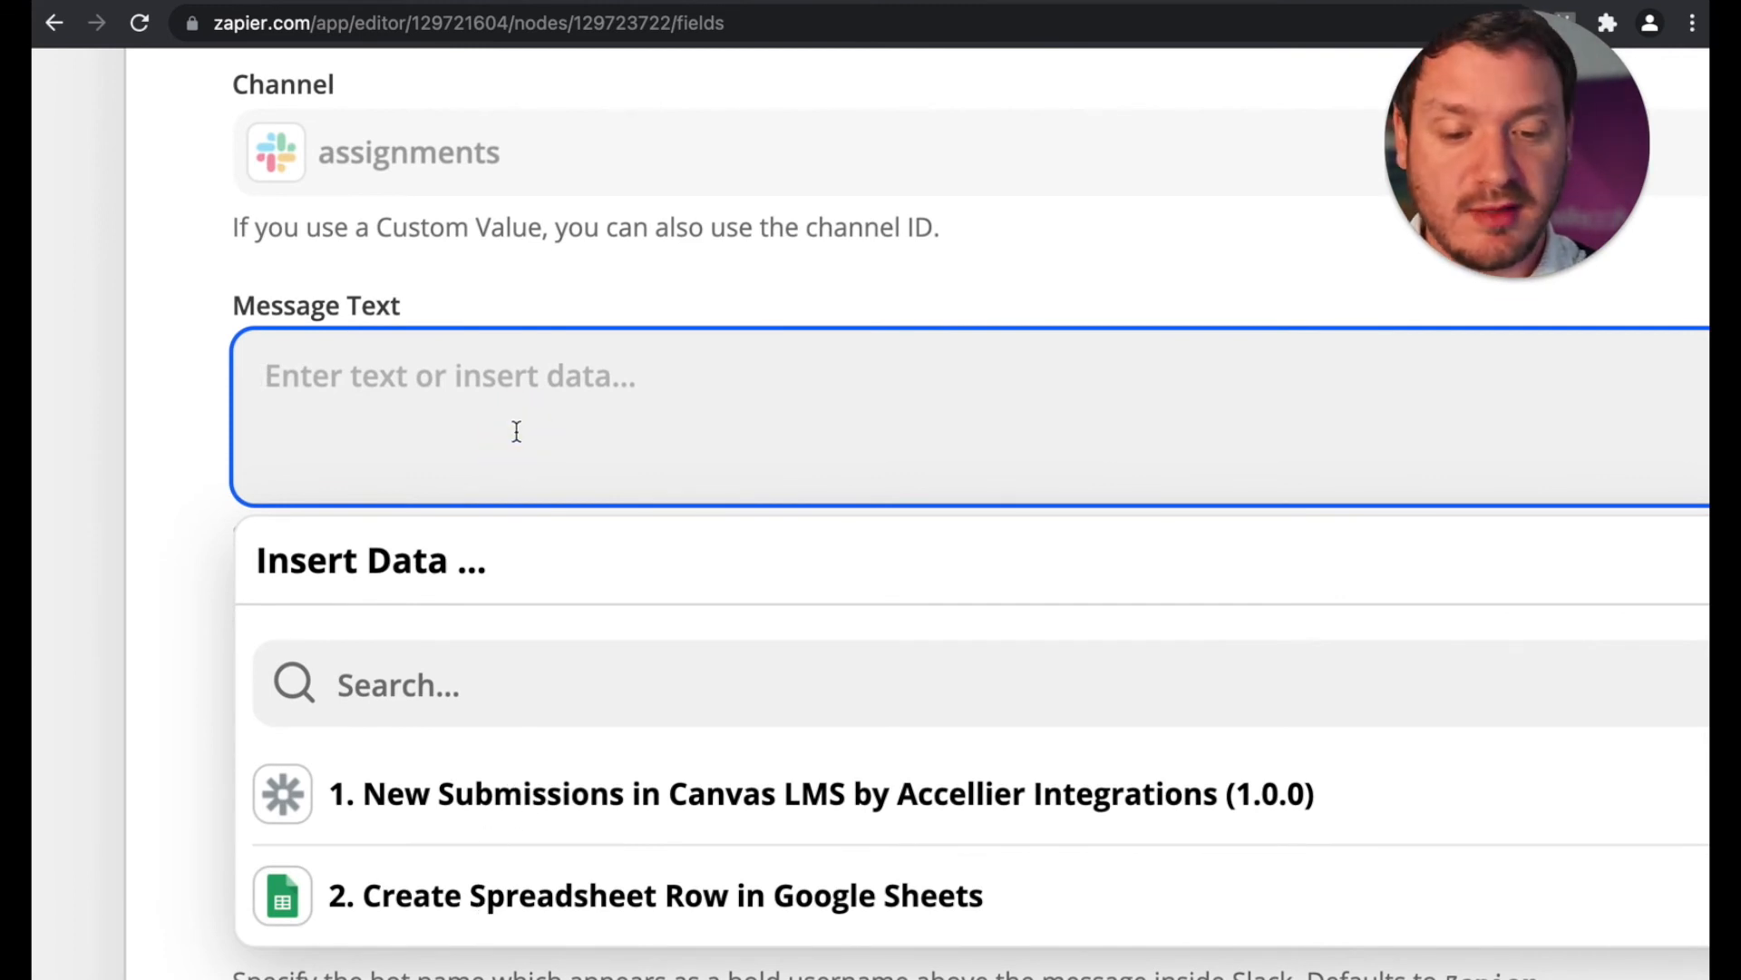
scroll(516, 430, down, 3)
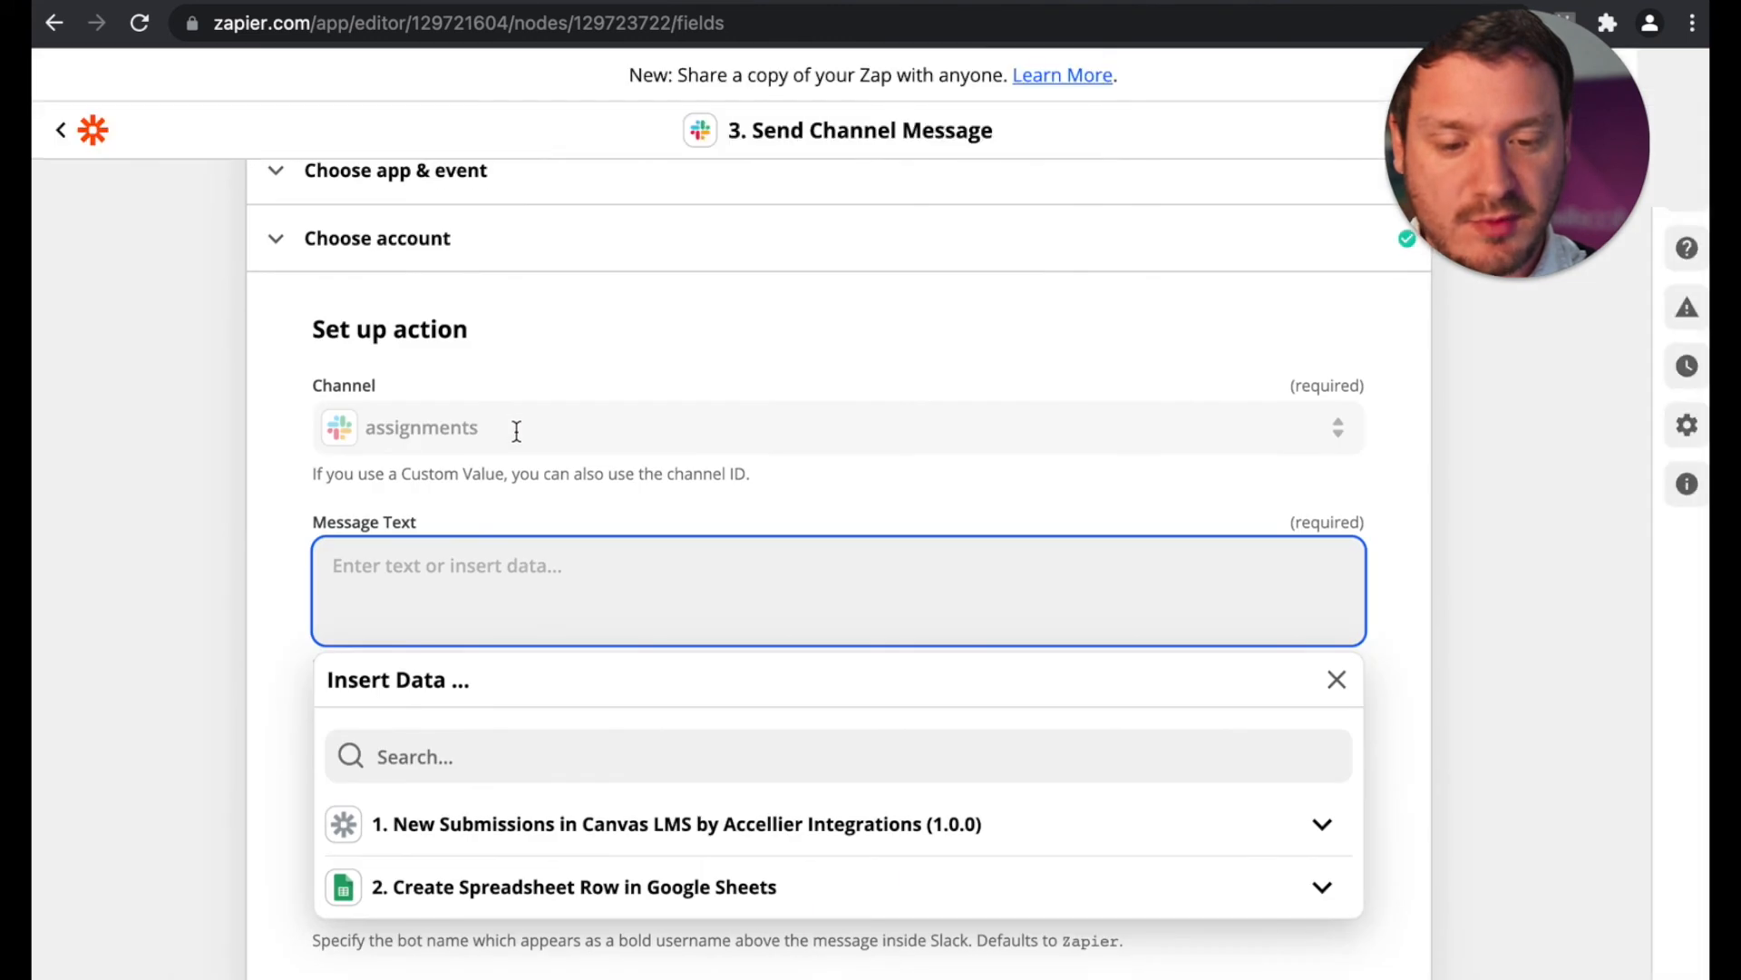
text(Hey )
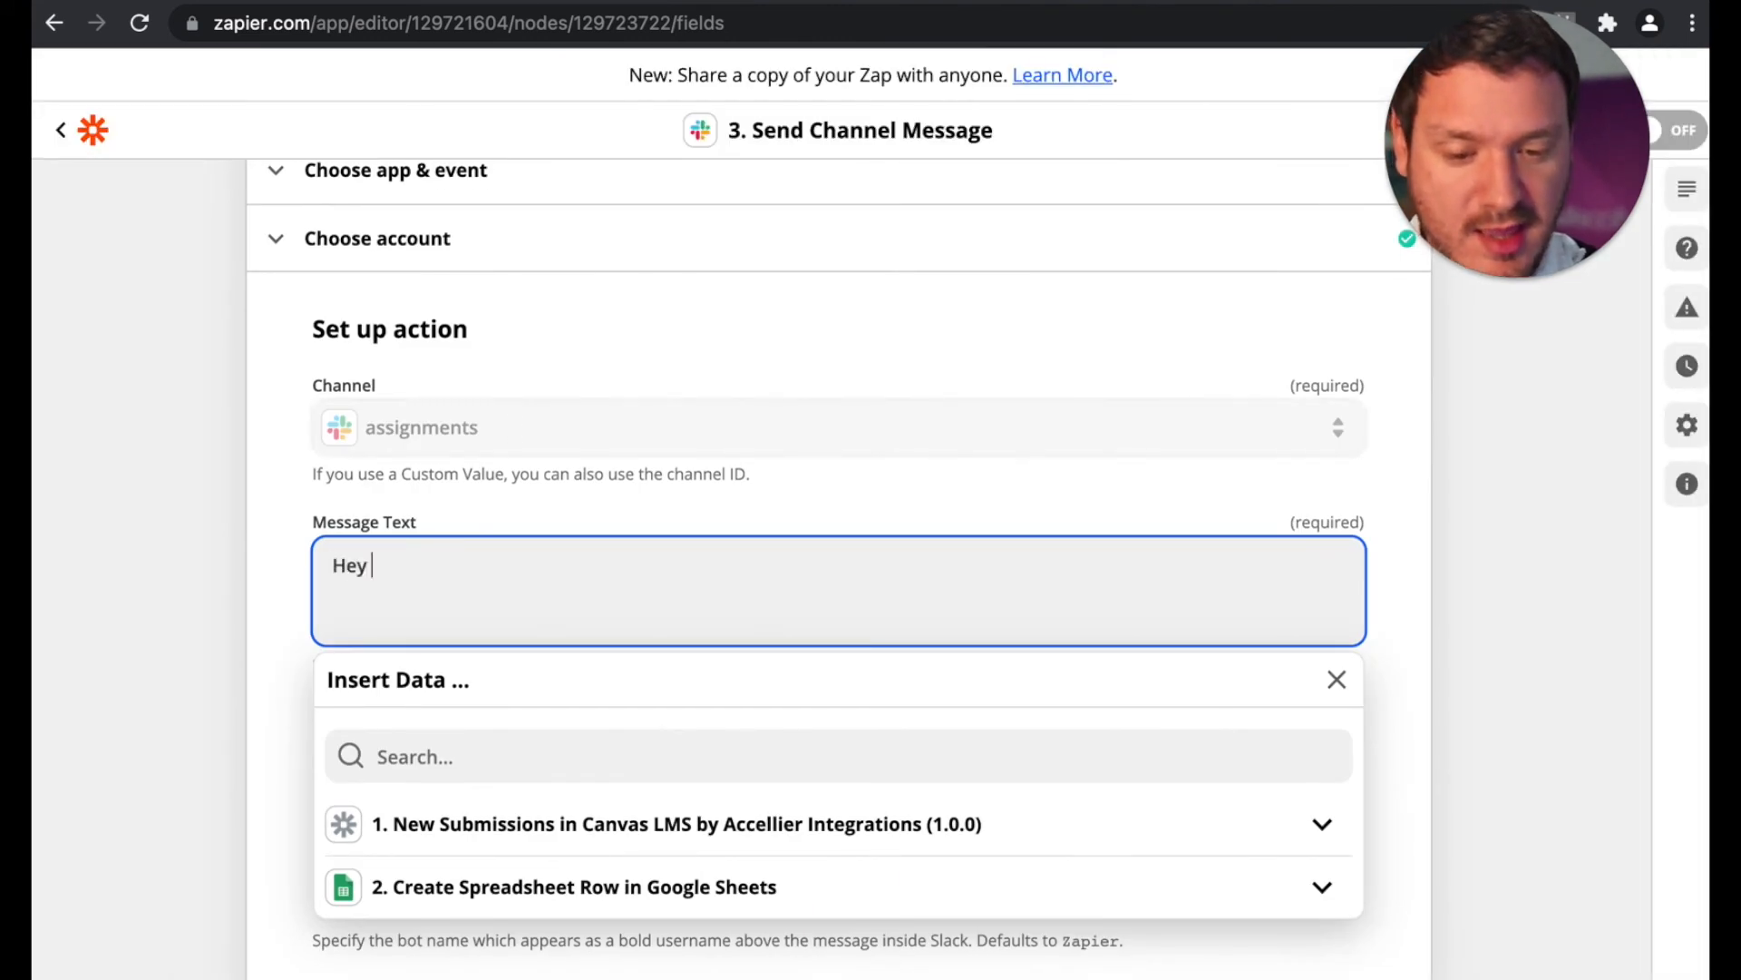
text(assessors)
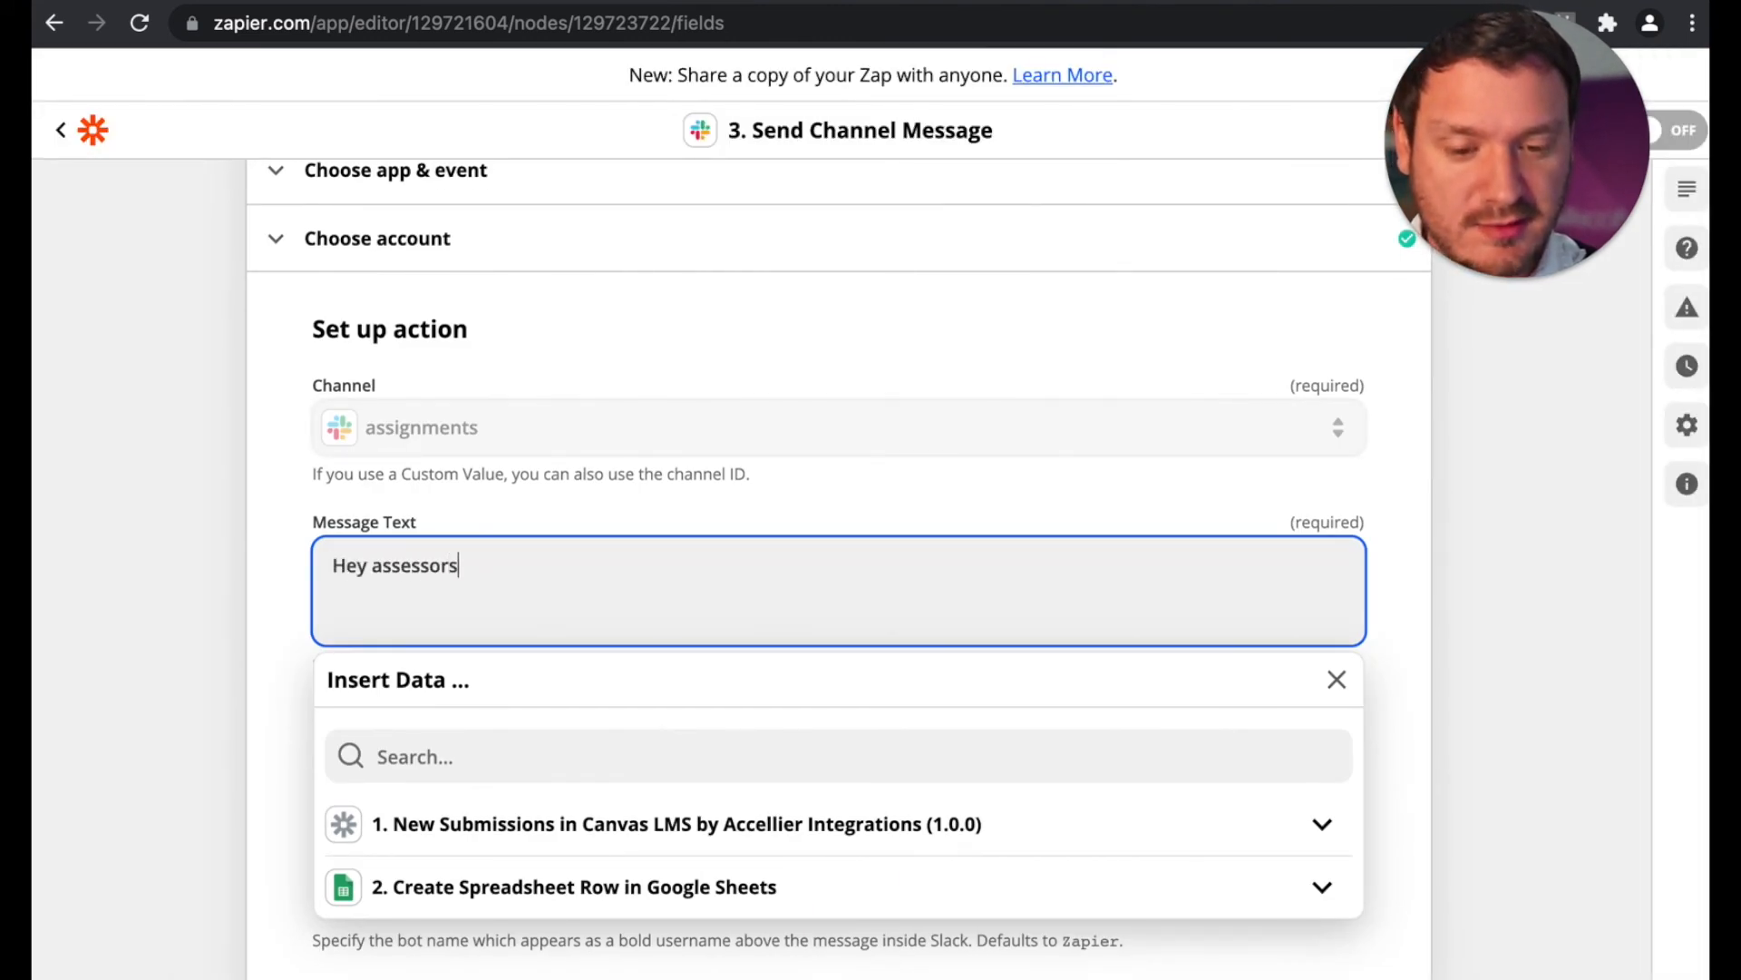
text(! G)
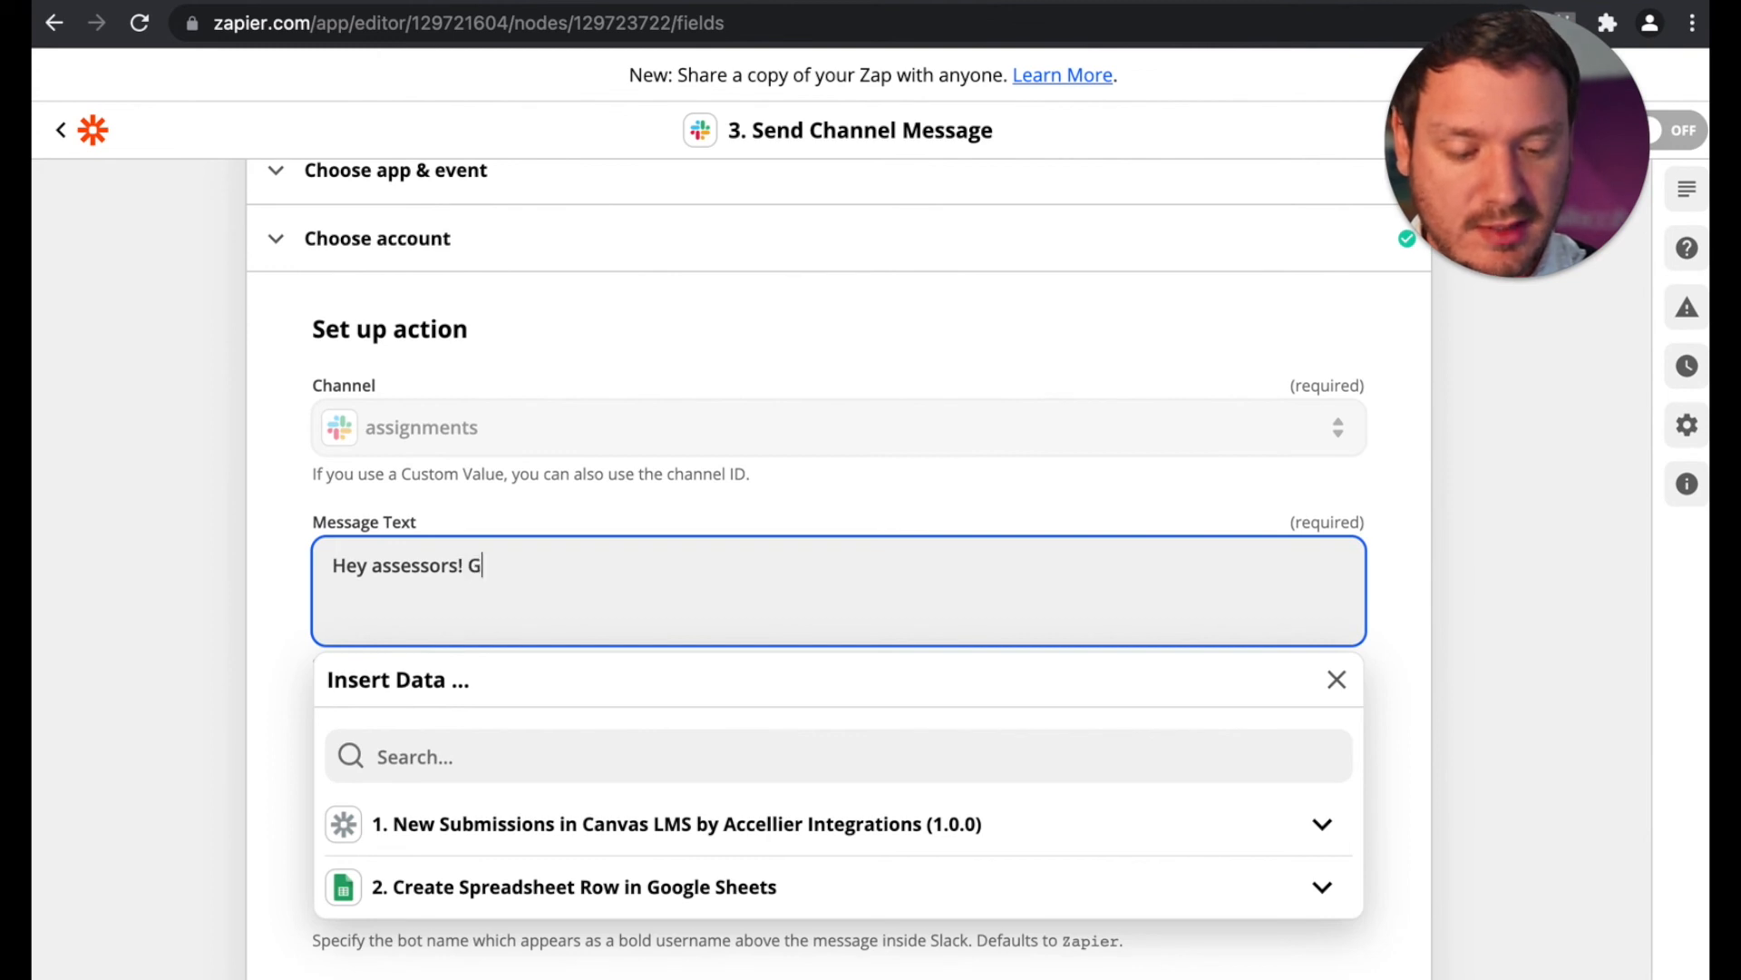
text(uess what!?)
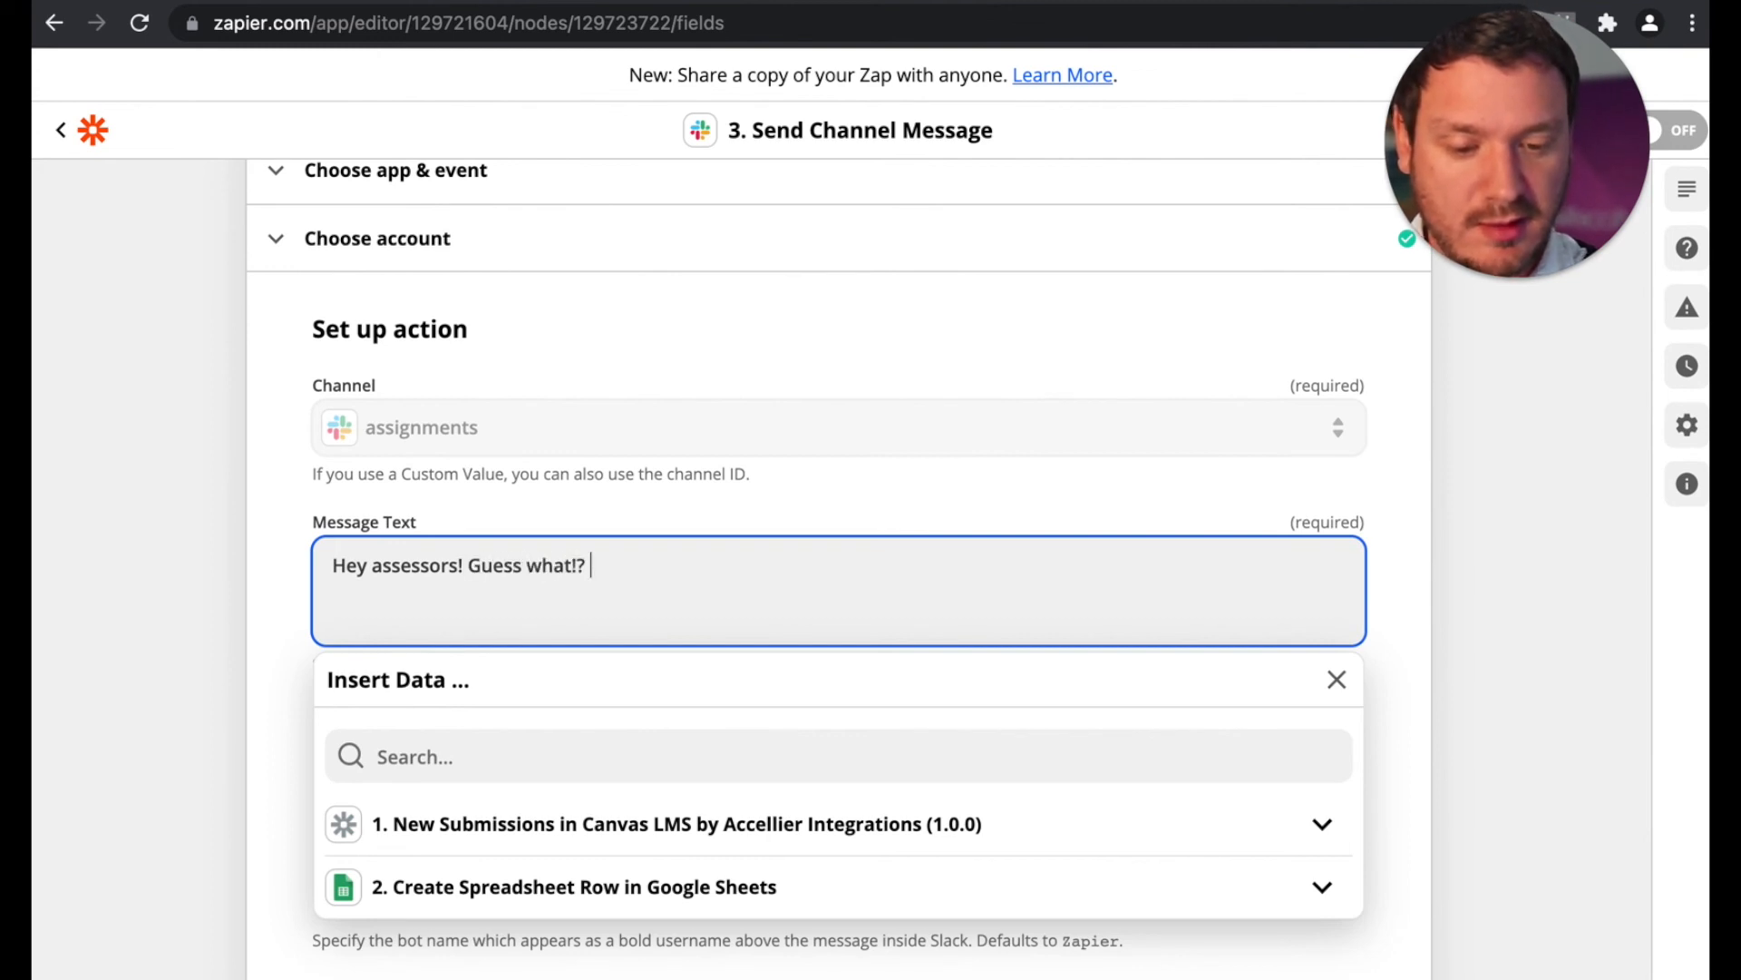
Step: Insert the Canvas submission's Details User Name after the greeting, followed by "has just submitted an assignment!" and a party popper emoji
click(483, 827)
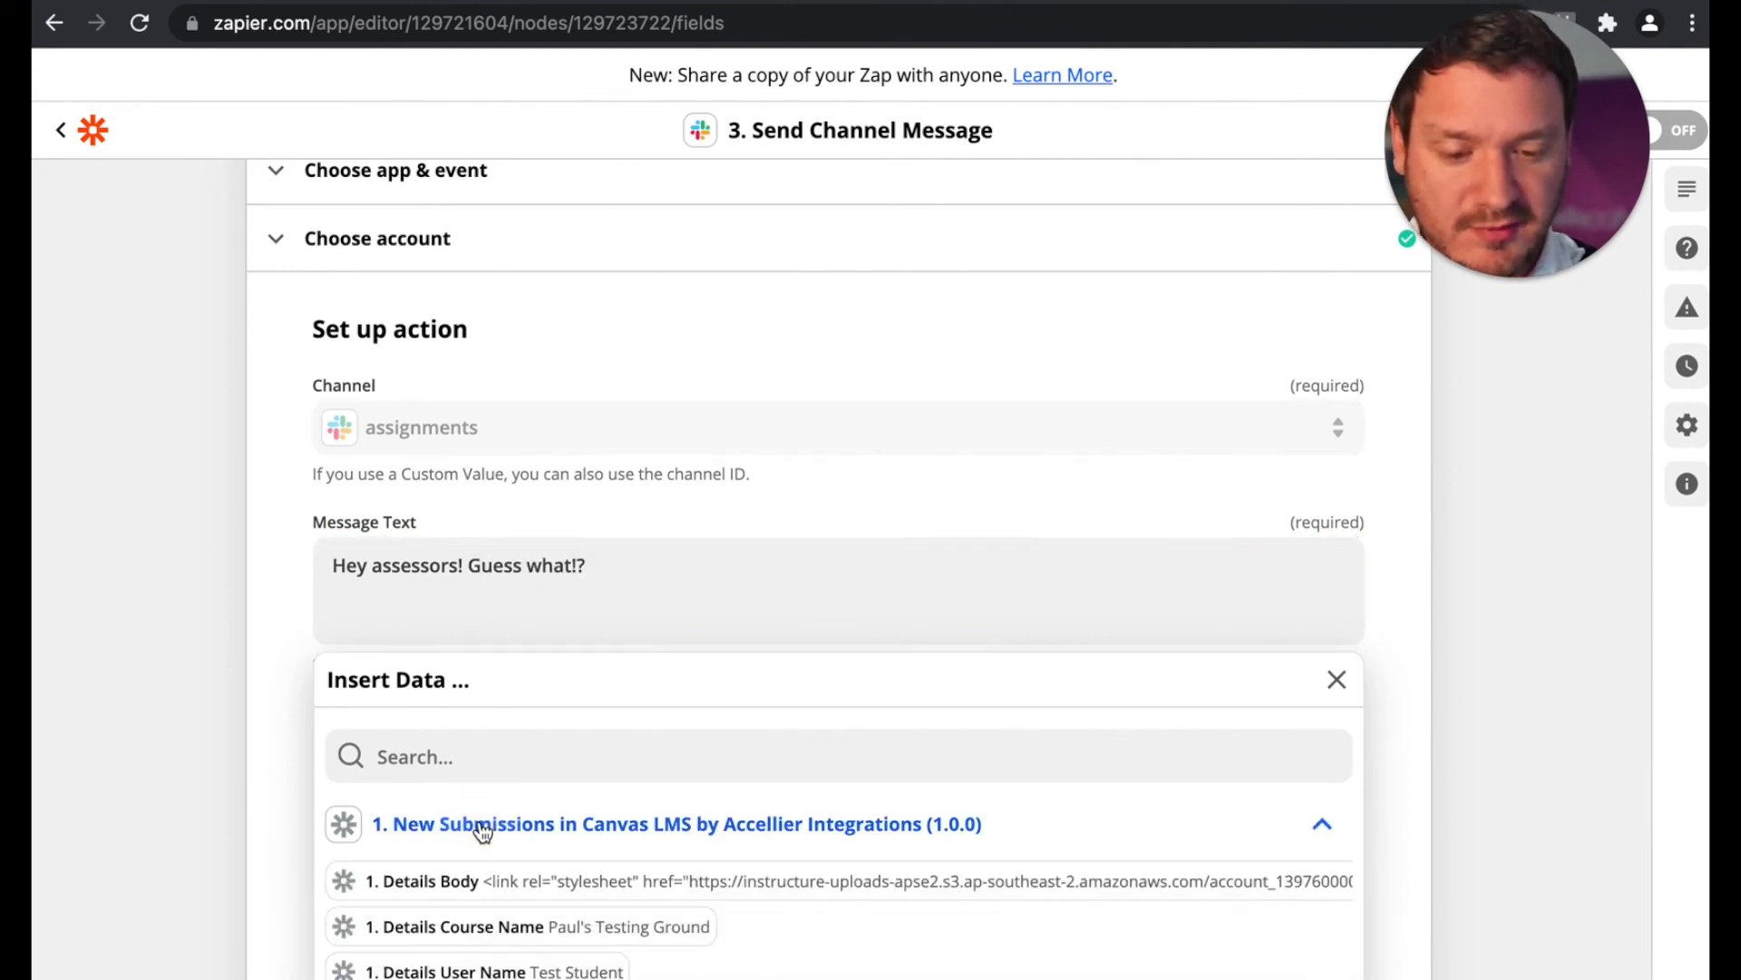
click(465, 972)
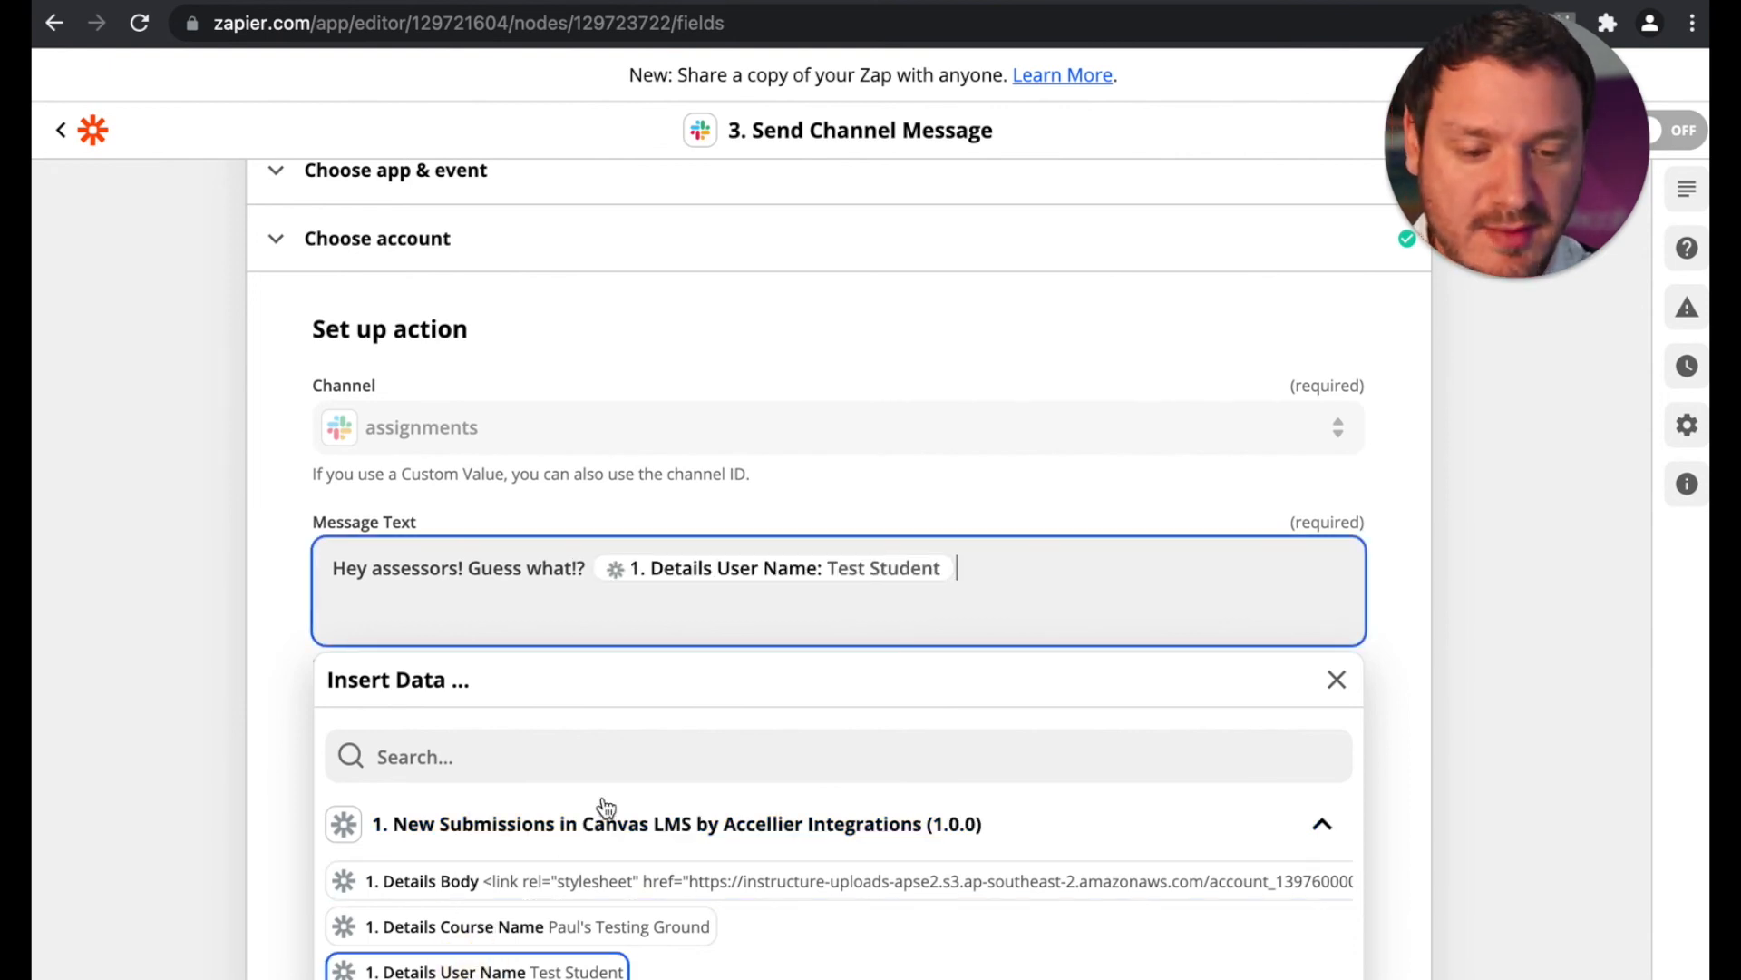
text(has)
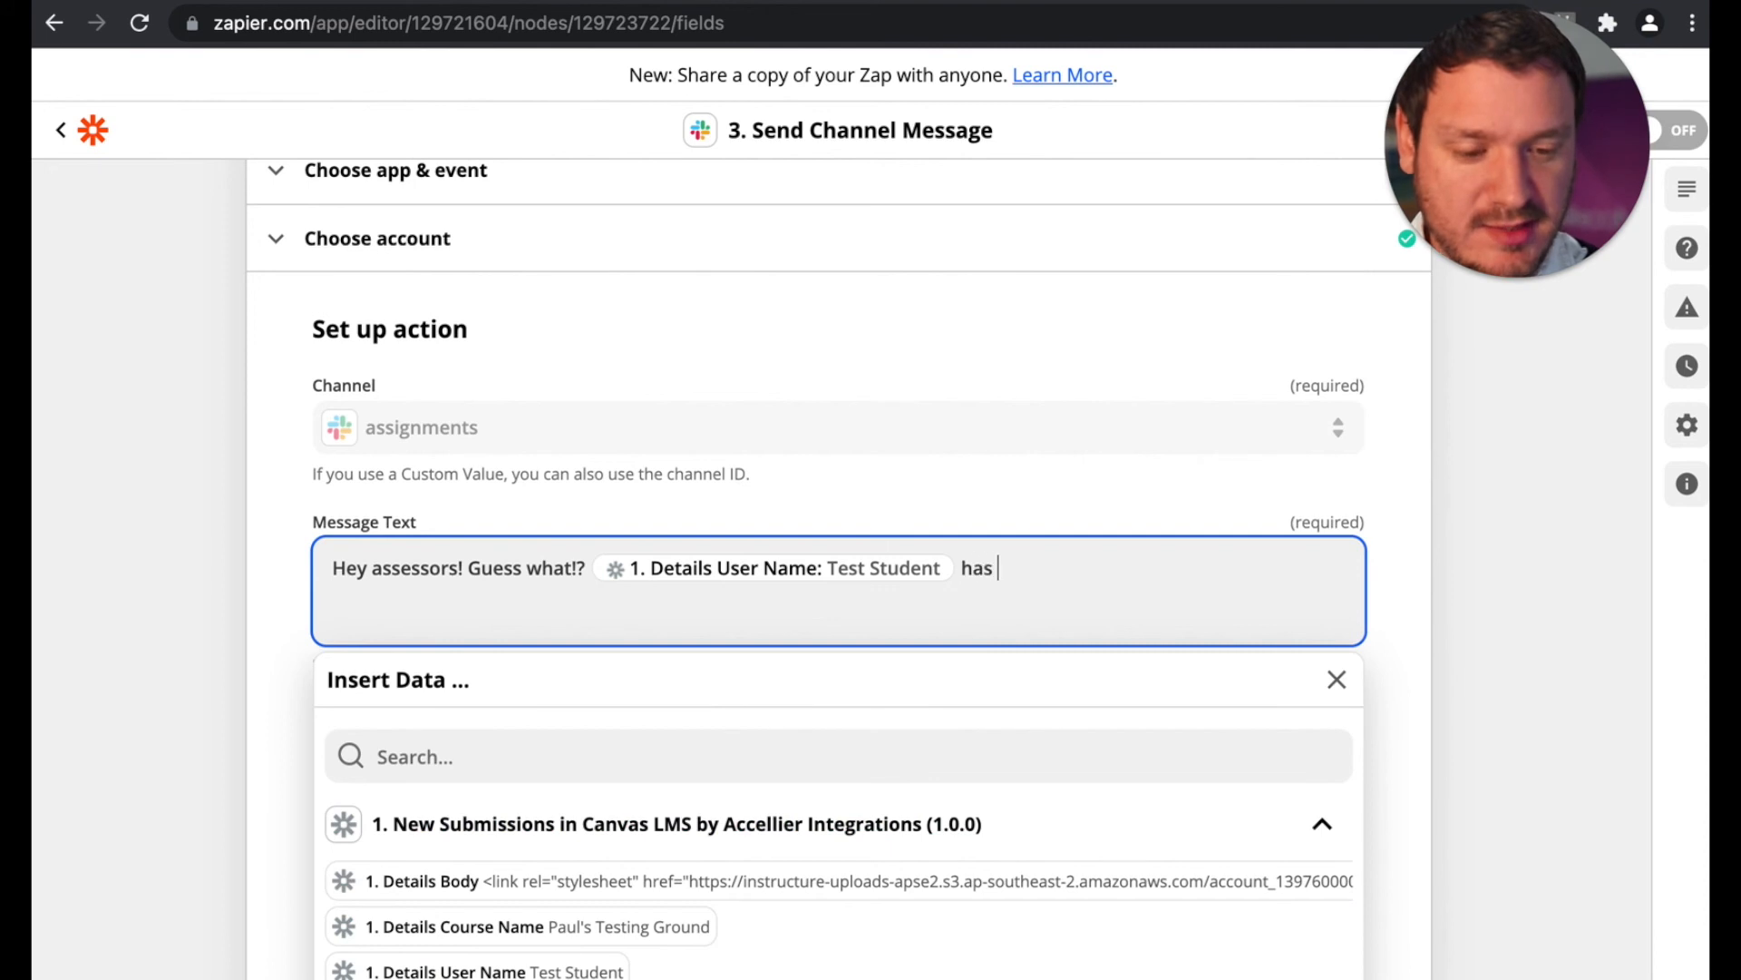
text( just subm)
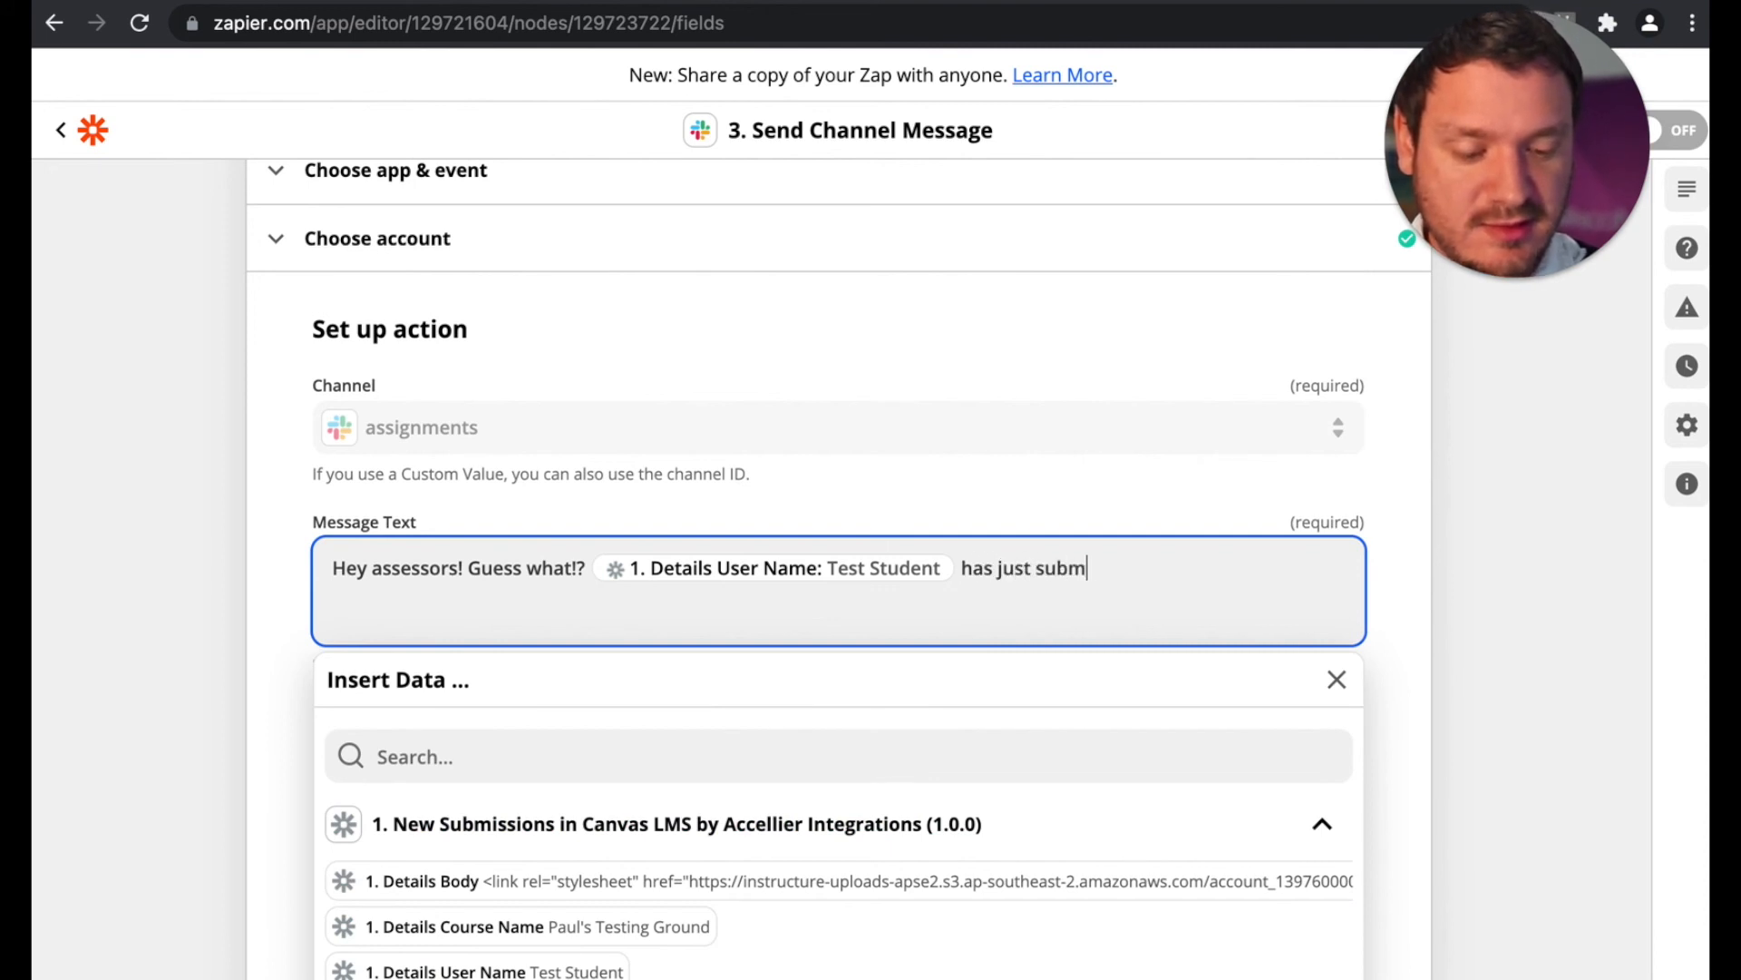
text(itted an assignment!)
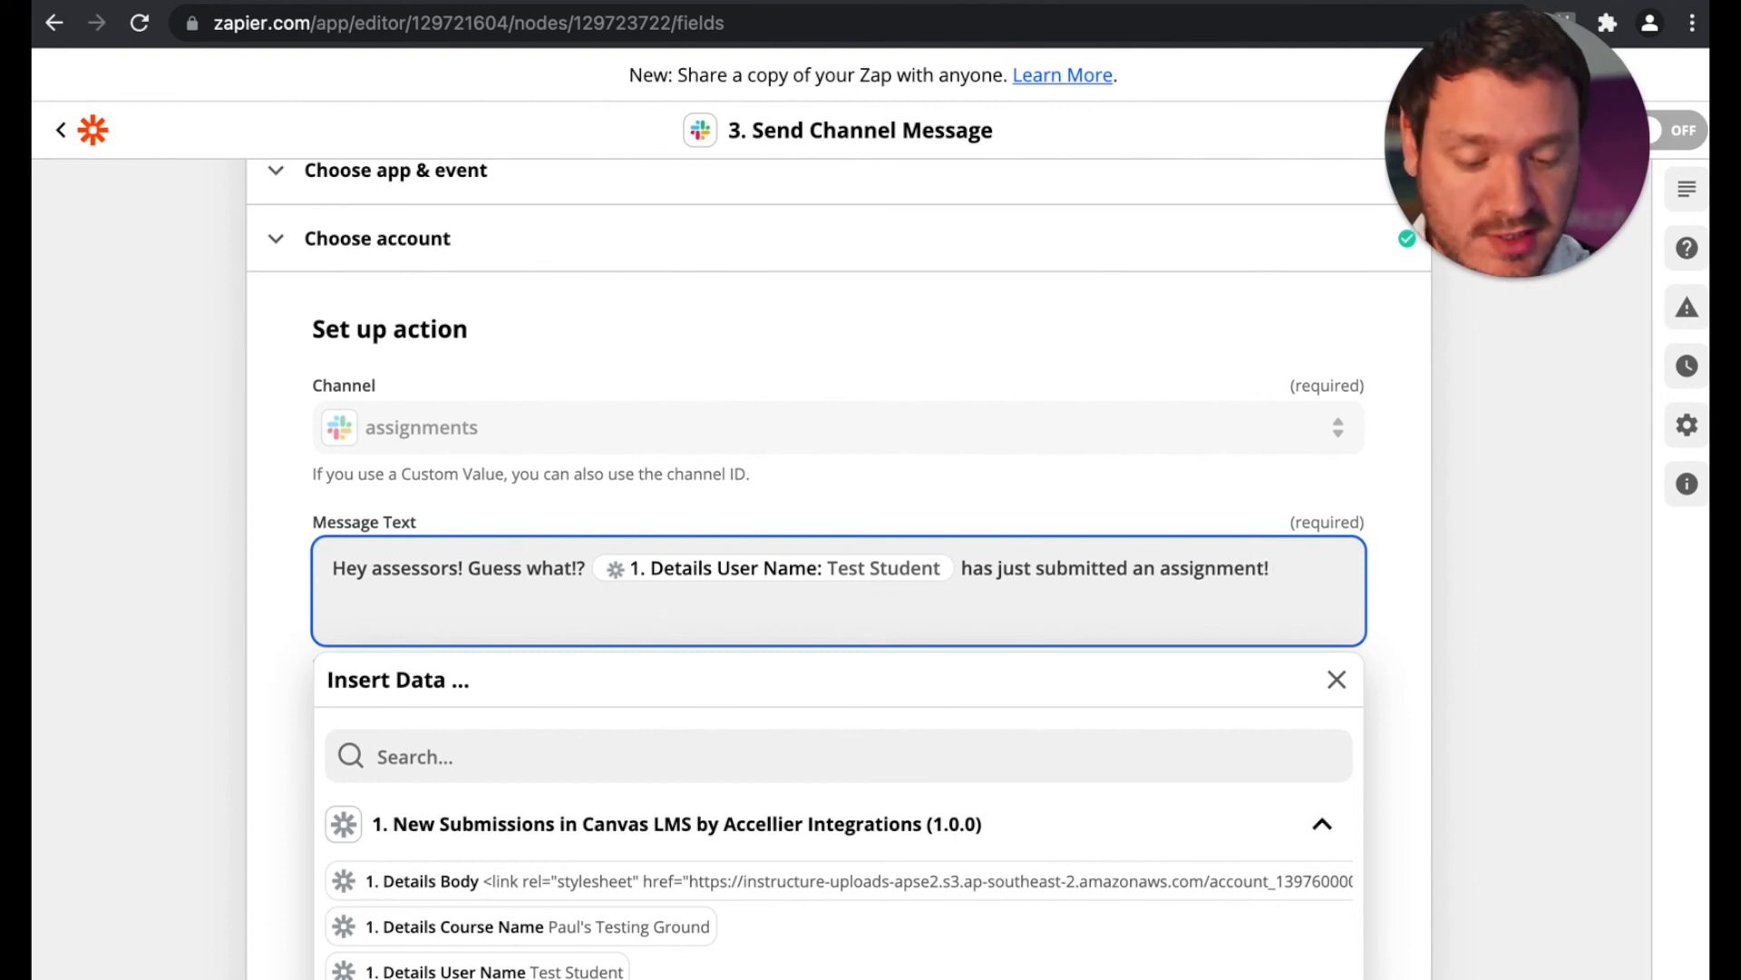
key(ctrl+super+space)
click(1097, 758)
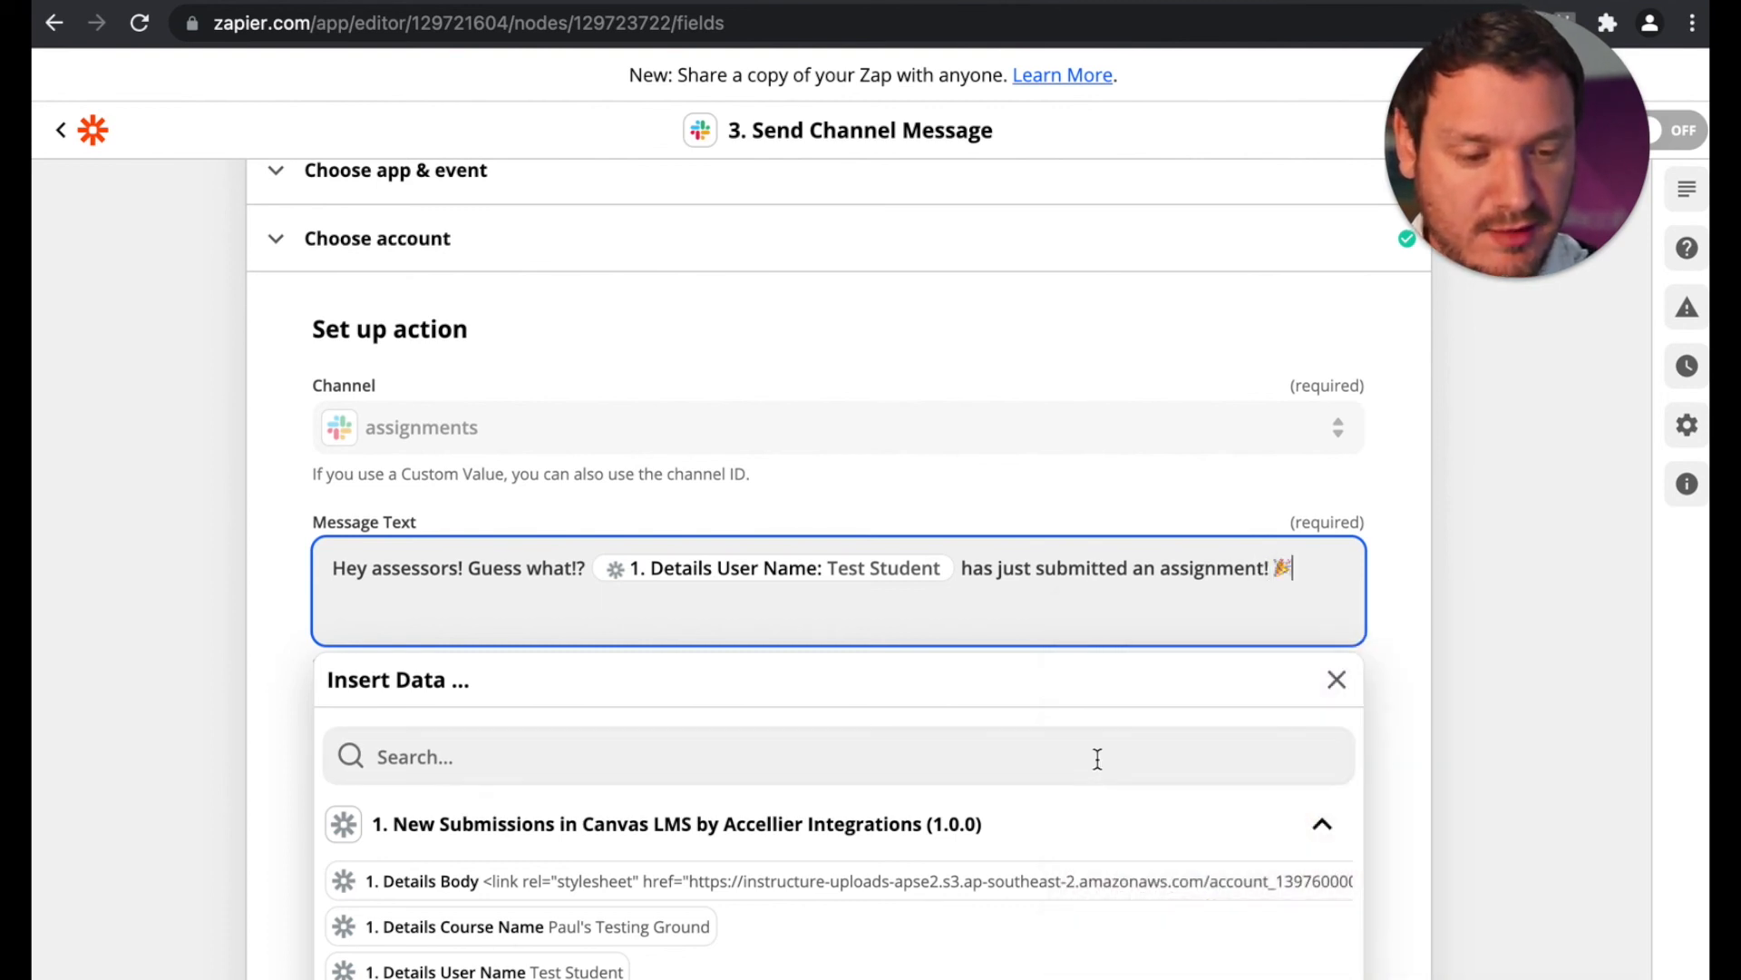
Step: Add a second line to the message text reading "Go forth and assess it!"
key(Return)
text(Go f)
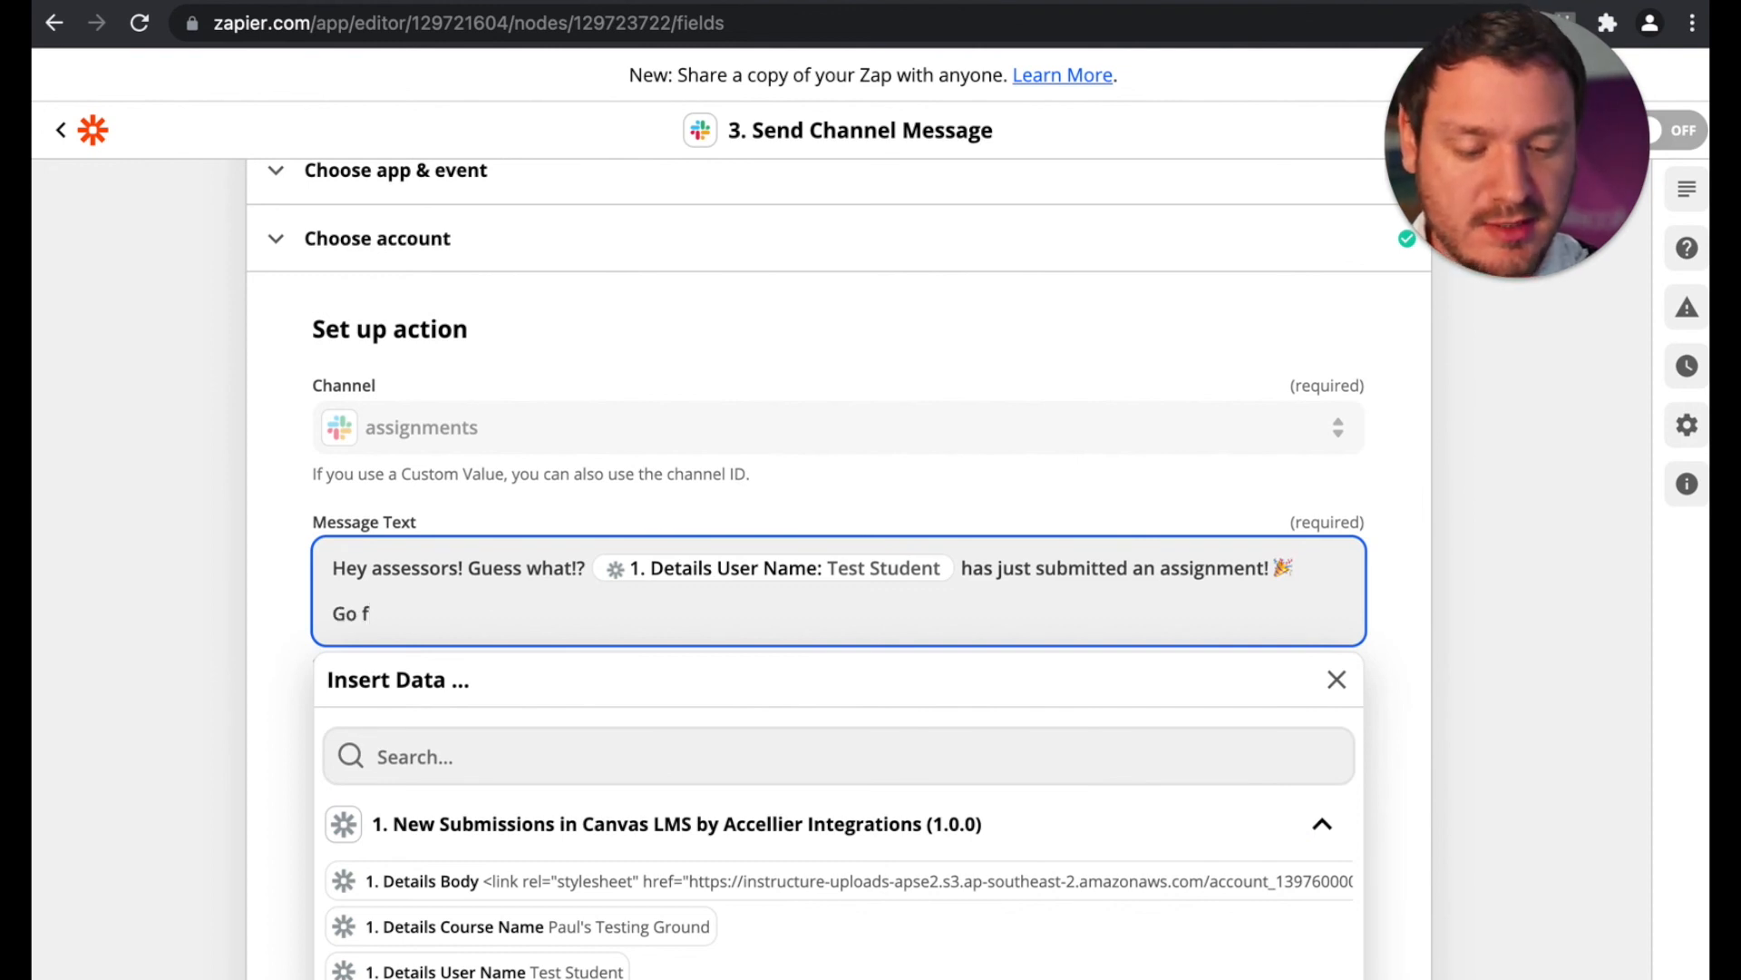
text(orthe)
key(BackSpace)
text(and a)
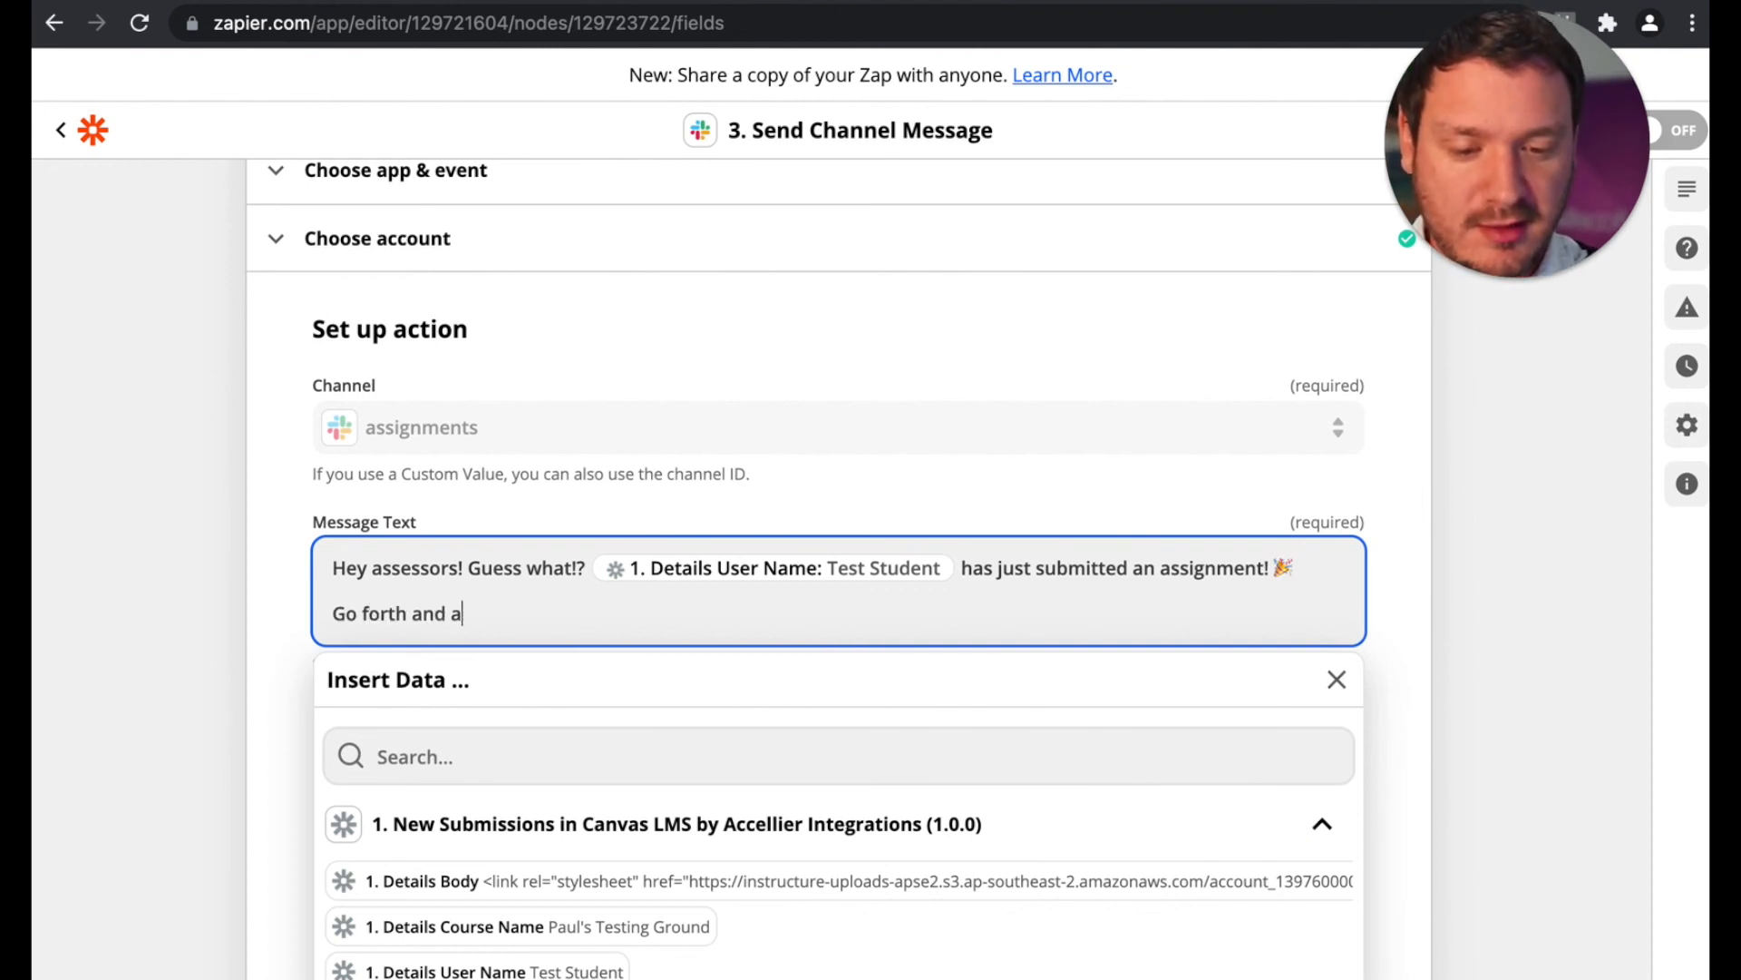
text(ssess it!)
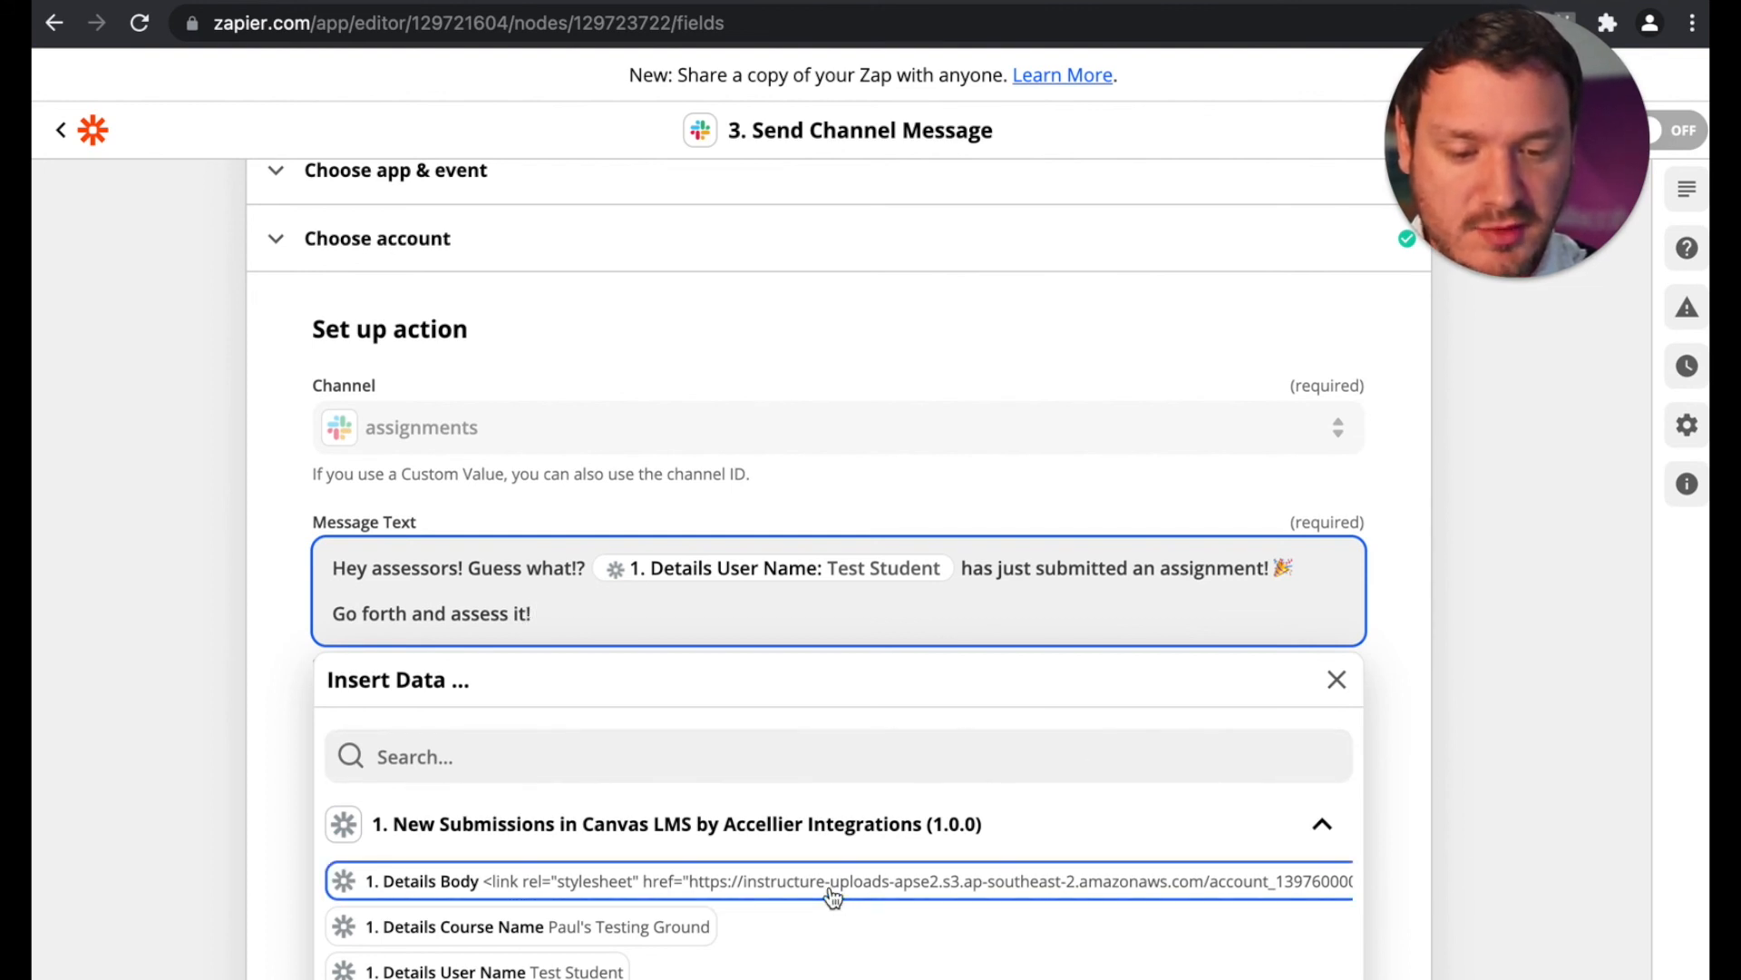
Step: Insert the SpeedGrader field from the Create Spreadsheet Row step at the end of the message's second line
scroll(707, 899, down, 2)
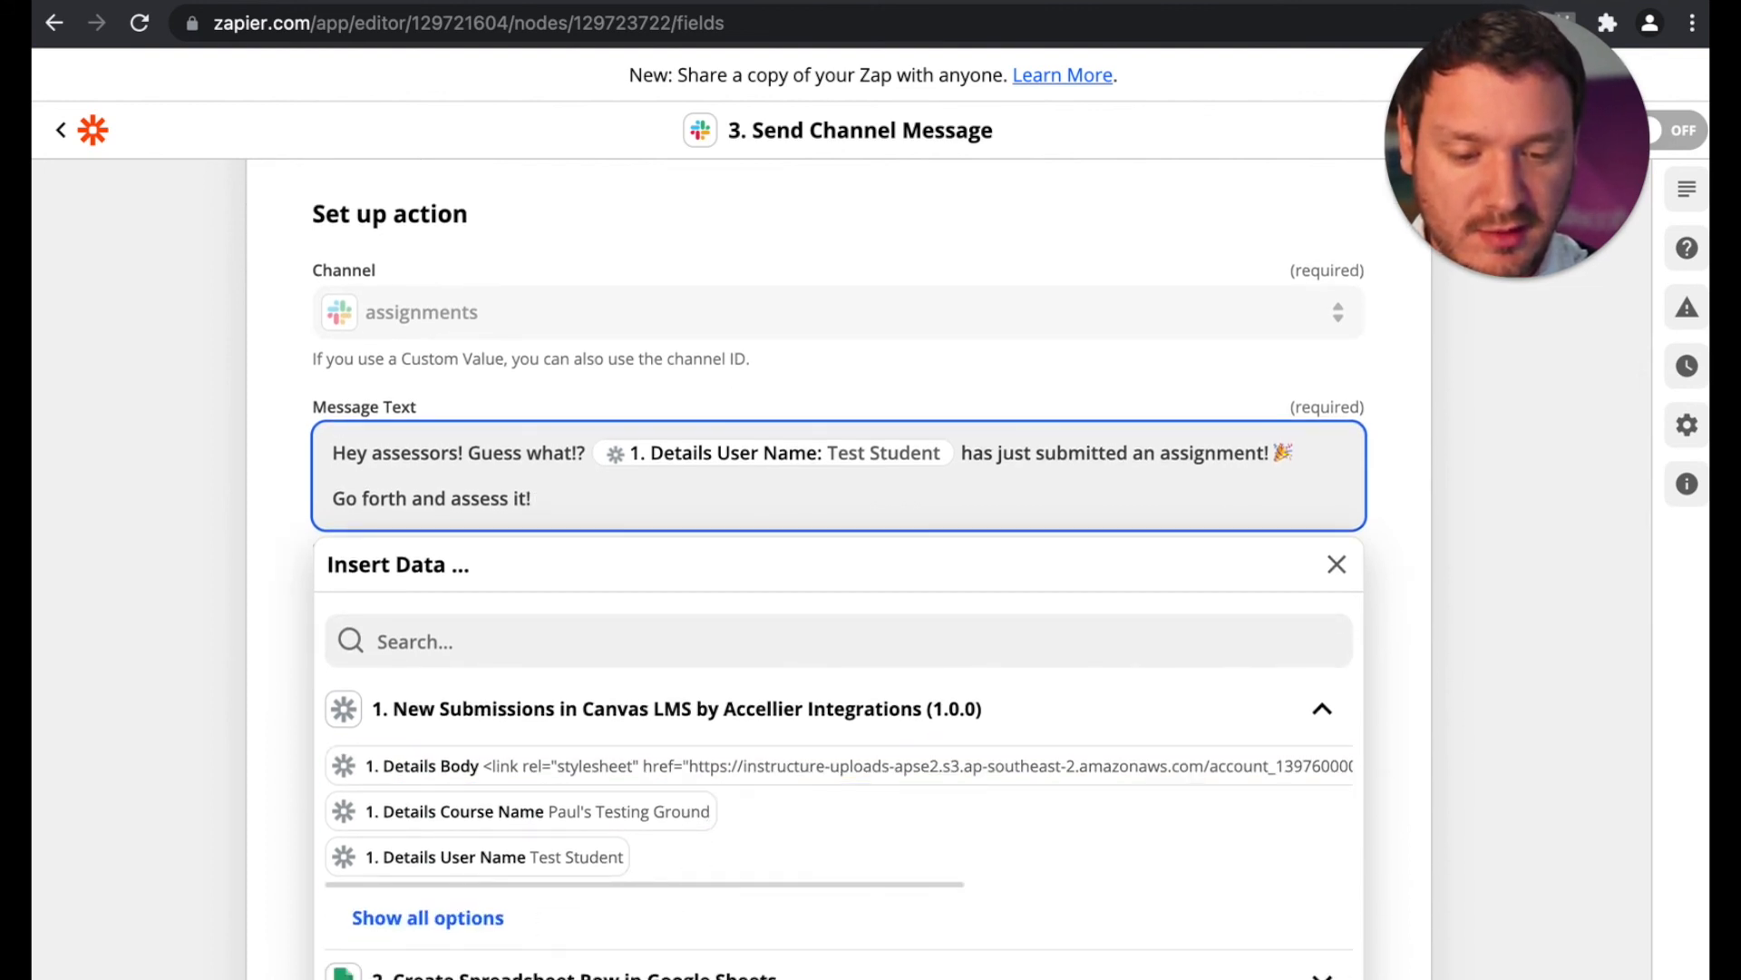
click(508, 970)
scroll(253, 778, down, 3)
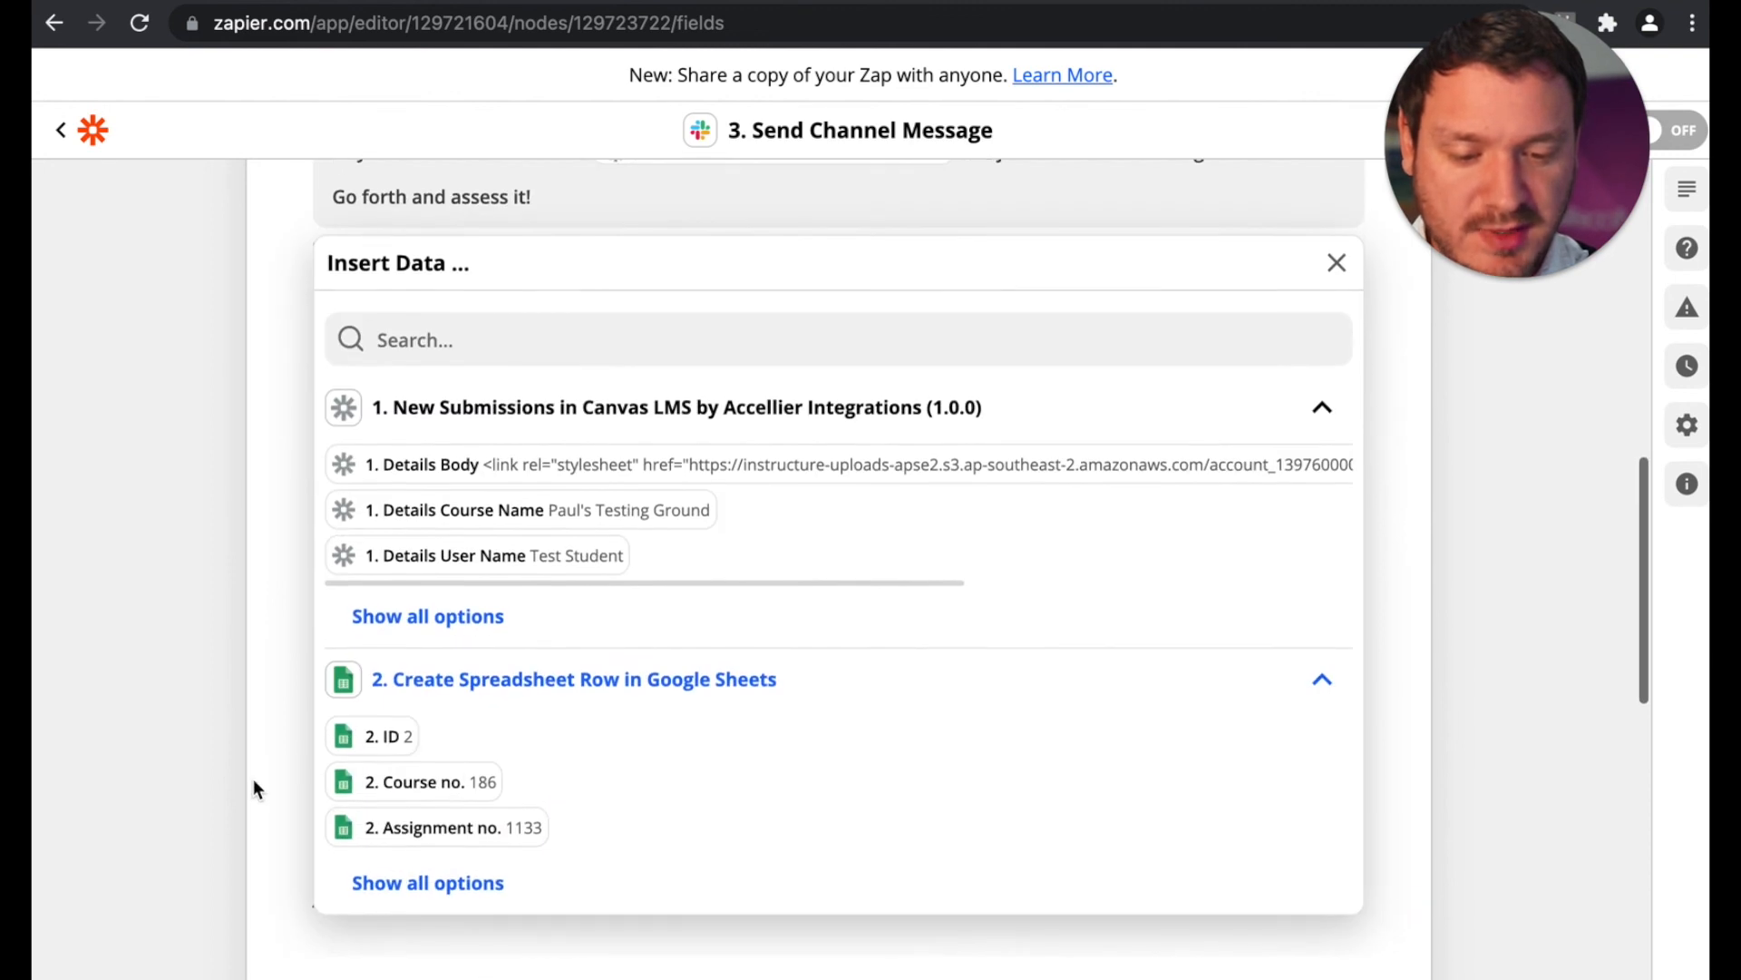
click(375, 876)
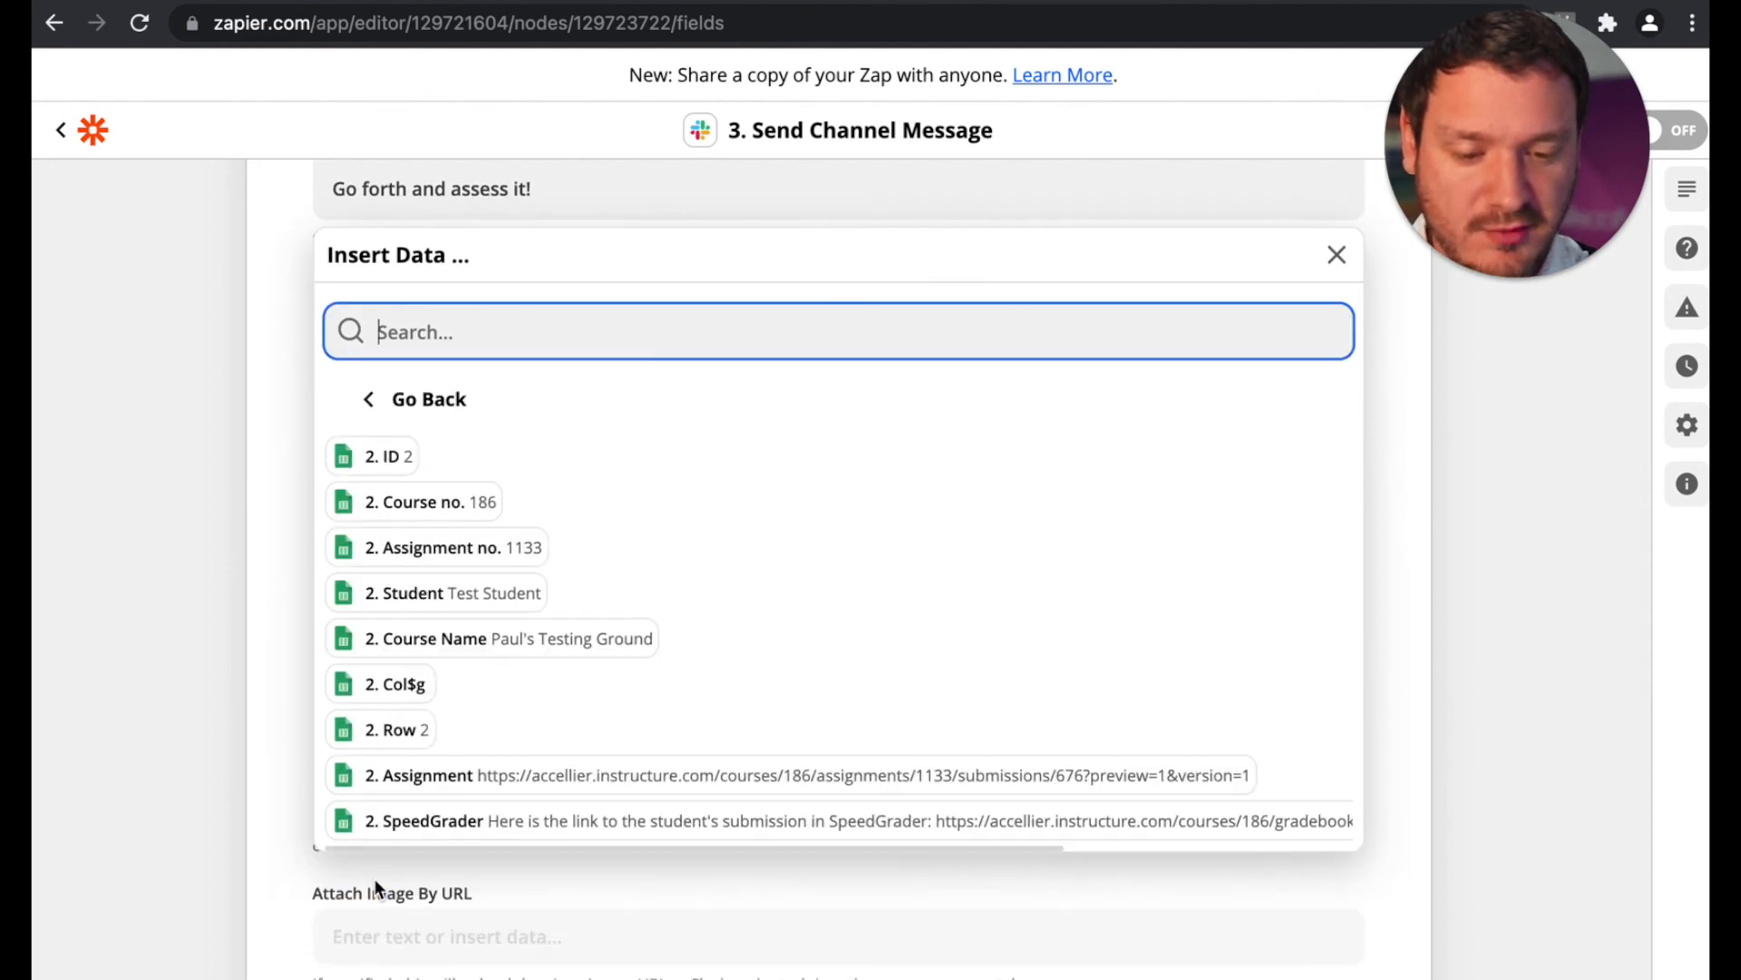
click(464, 827)
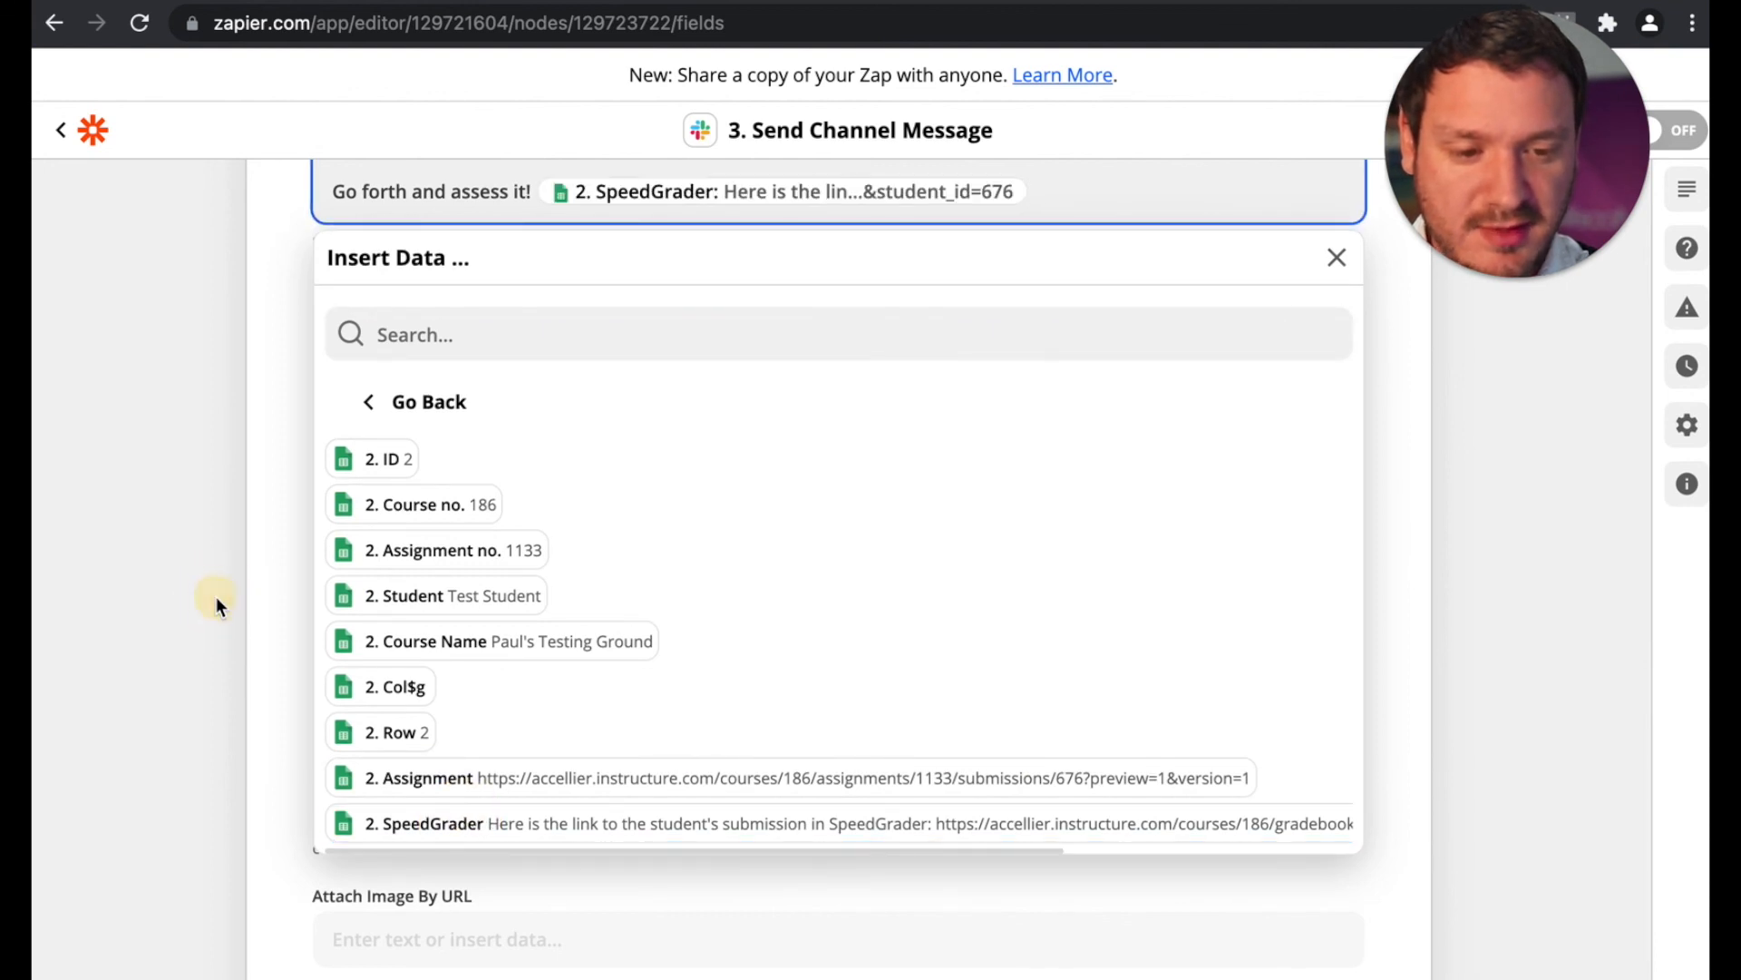
click(215, 597)
scroll(216, 597, up, 2)
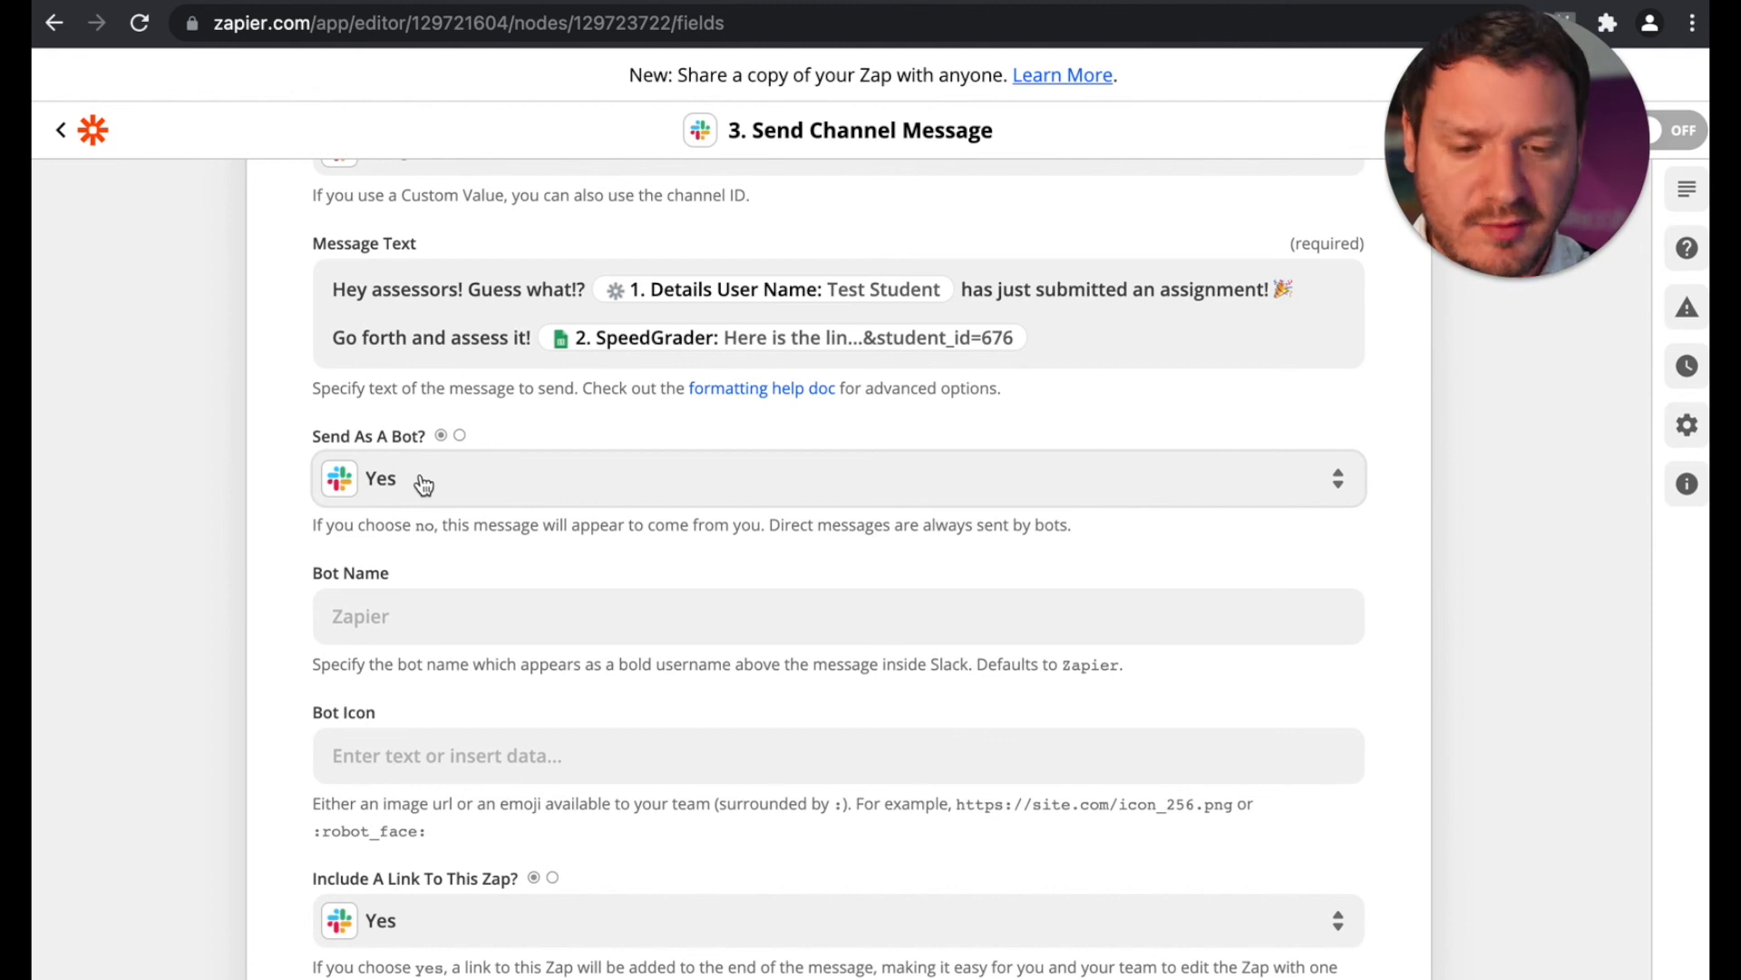
Step: Set the bot name for the Slack message to My RTO Bot
scroll(209, 556, down, 3)
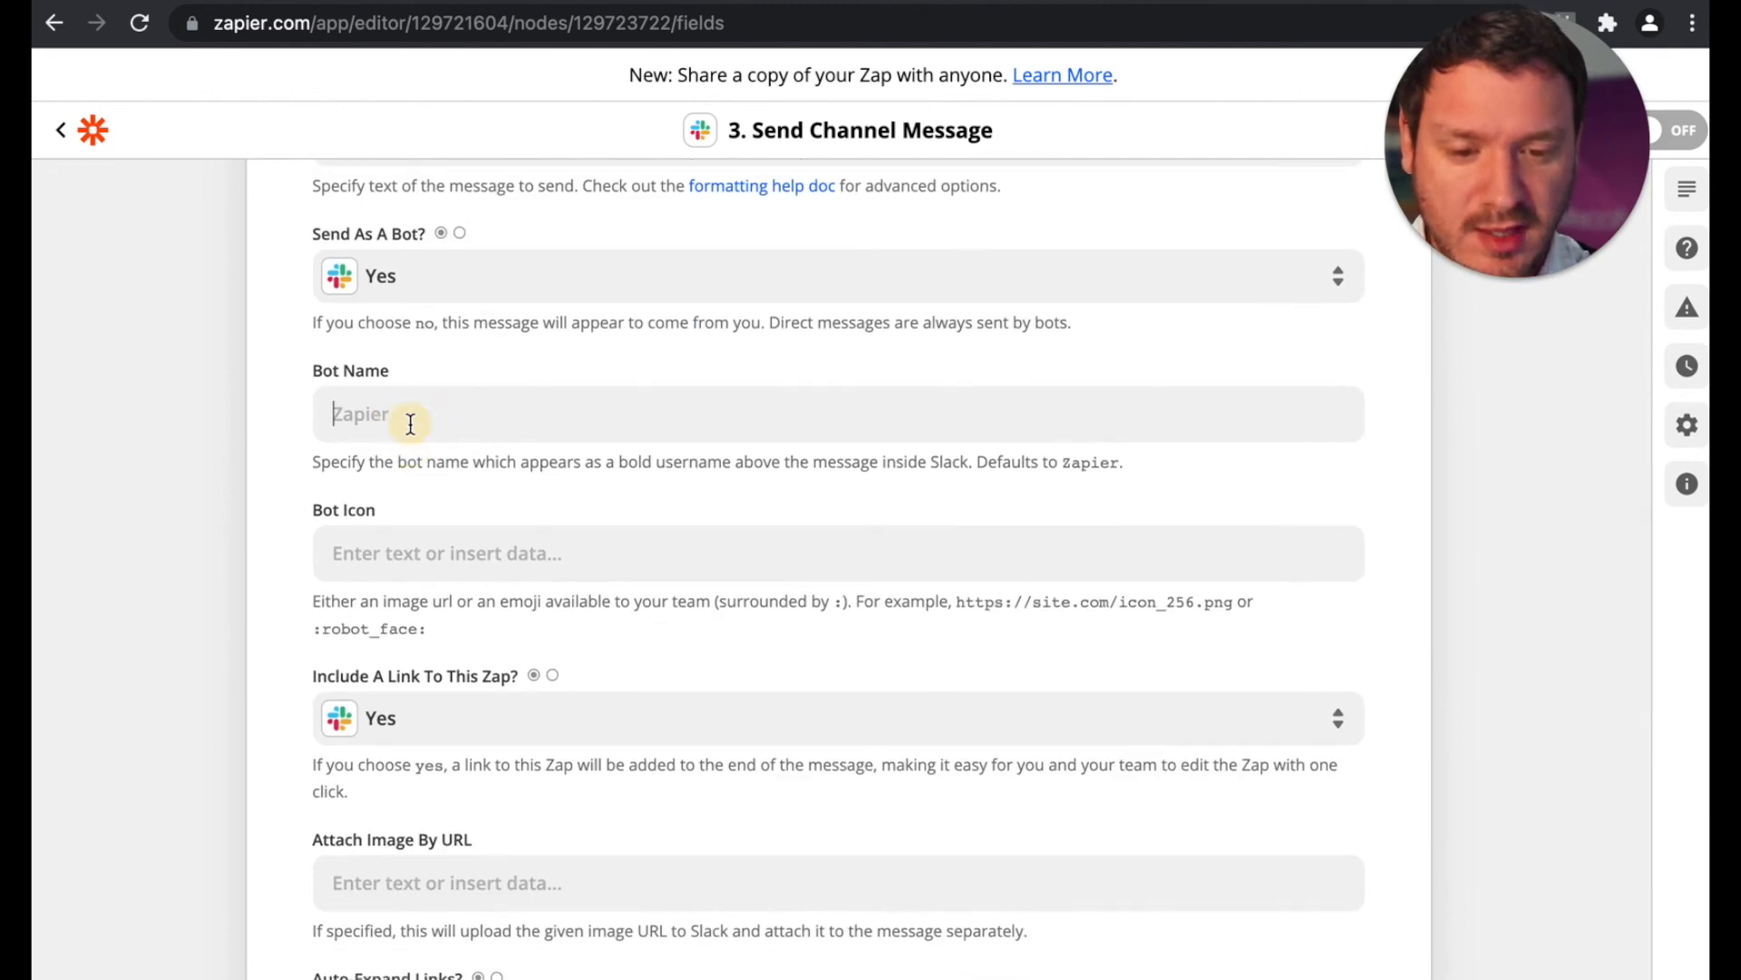
click(410, 424)
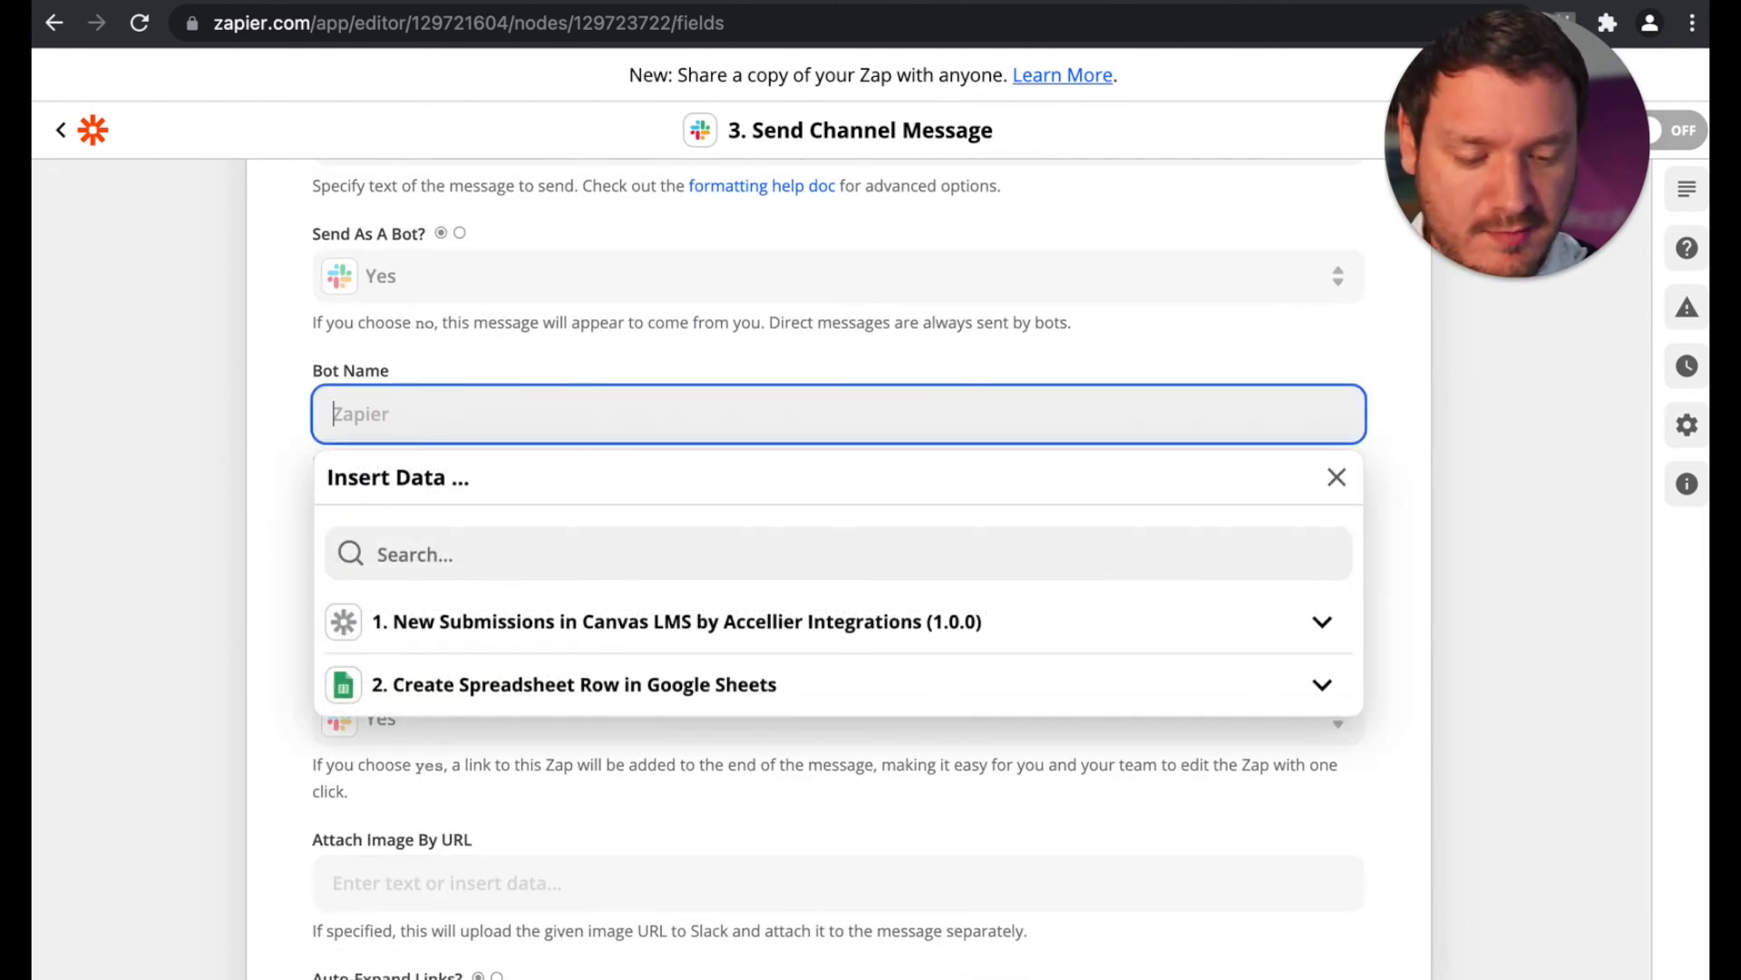
text(My RTO Bot)
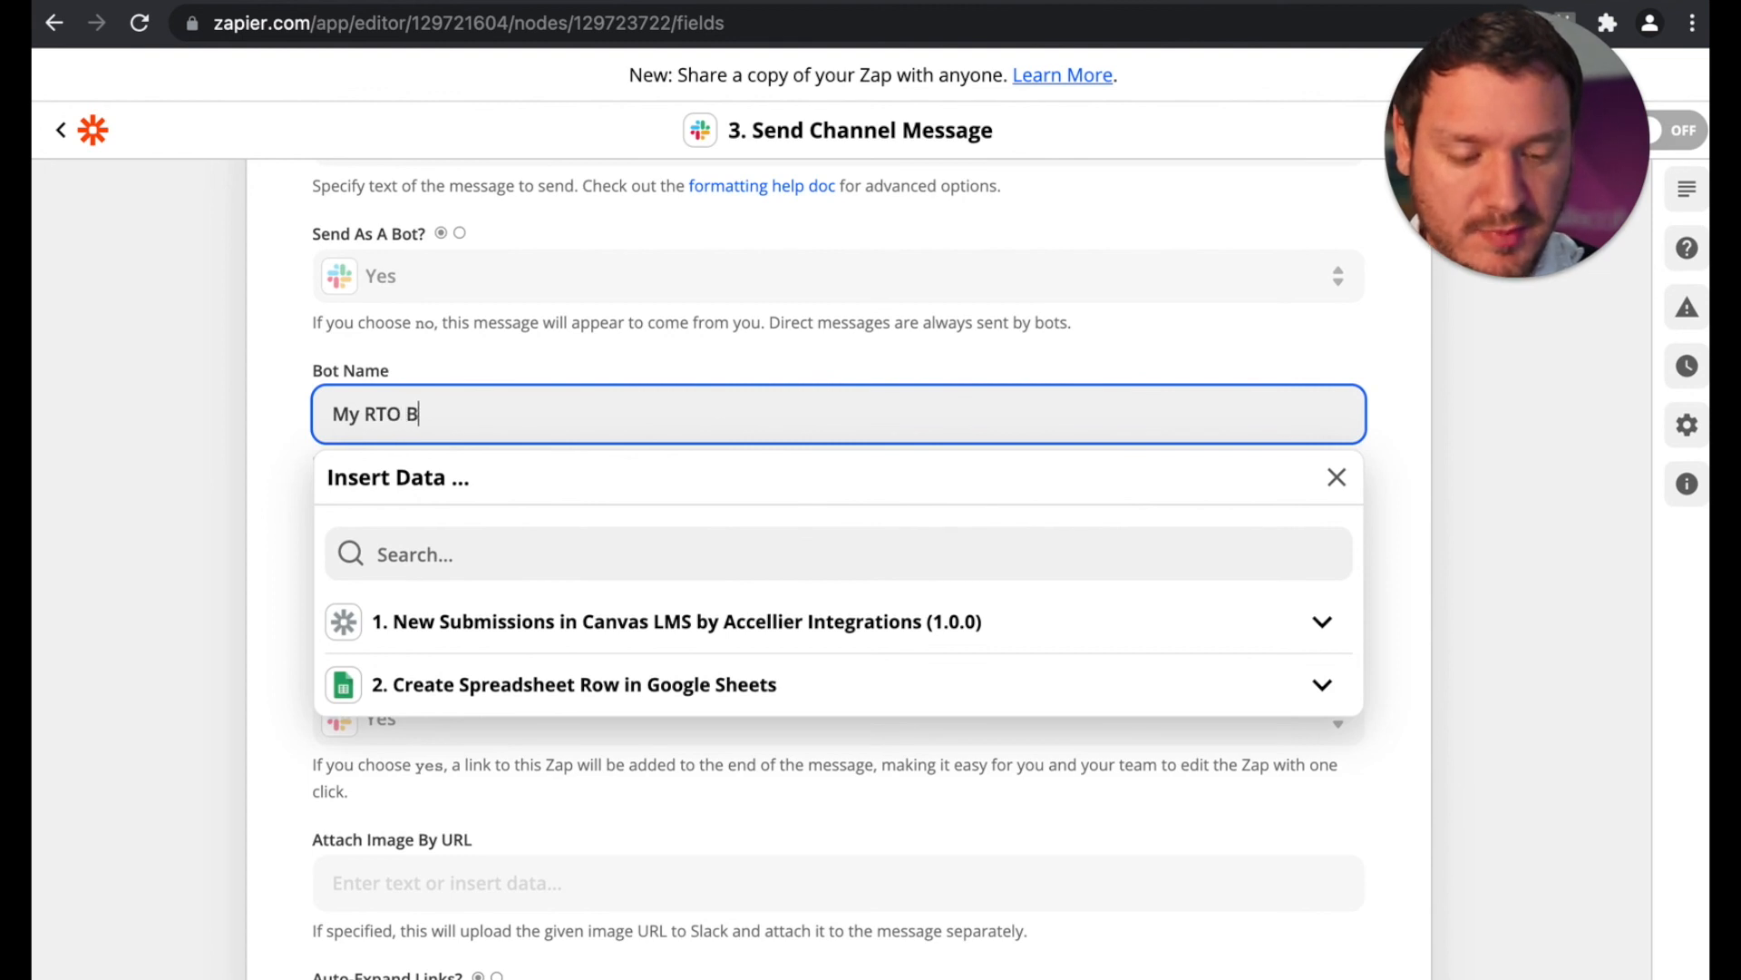
click(154, 434)
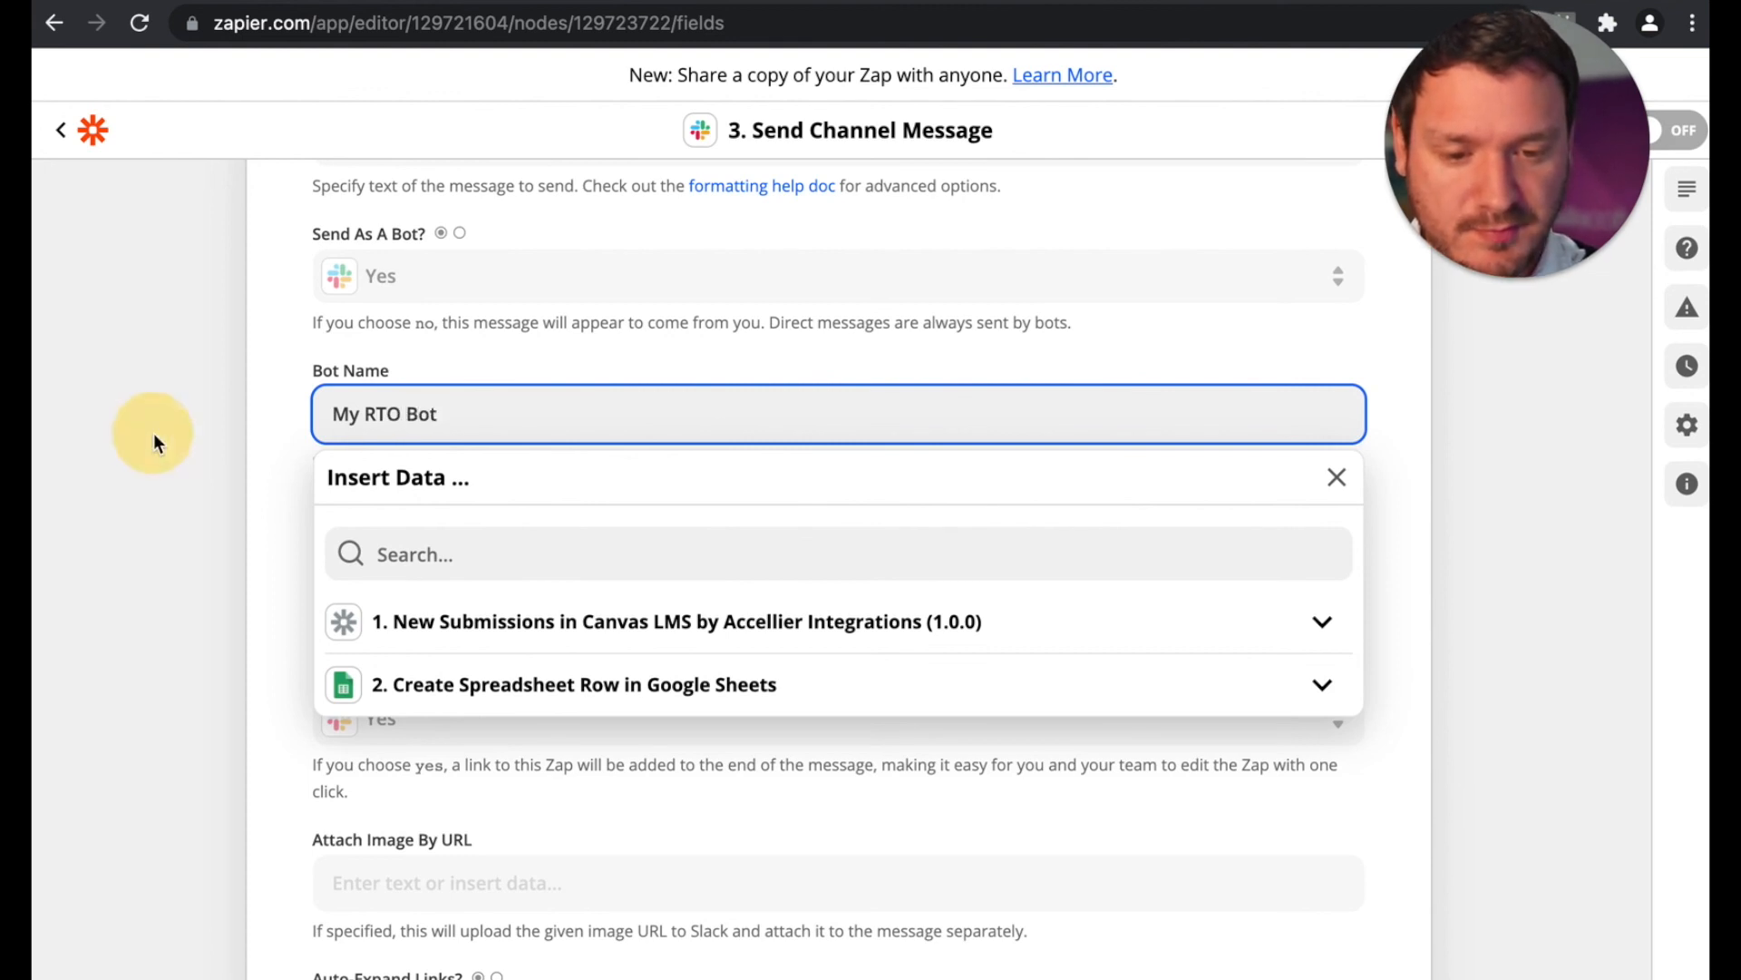
Step: Set the Include A Link To This Zap option to No
scroll(195, 531, down, 3)
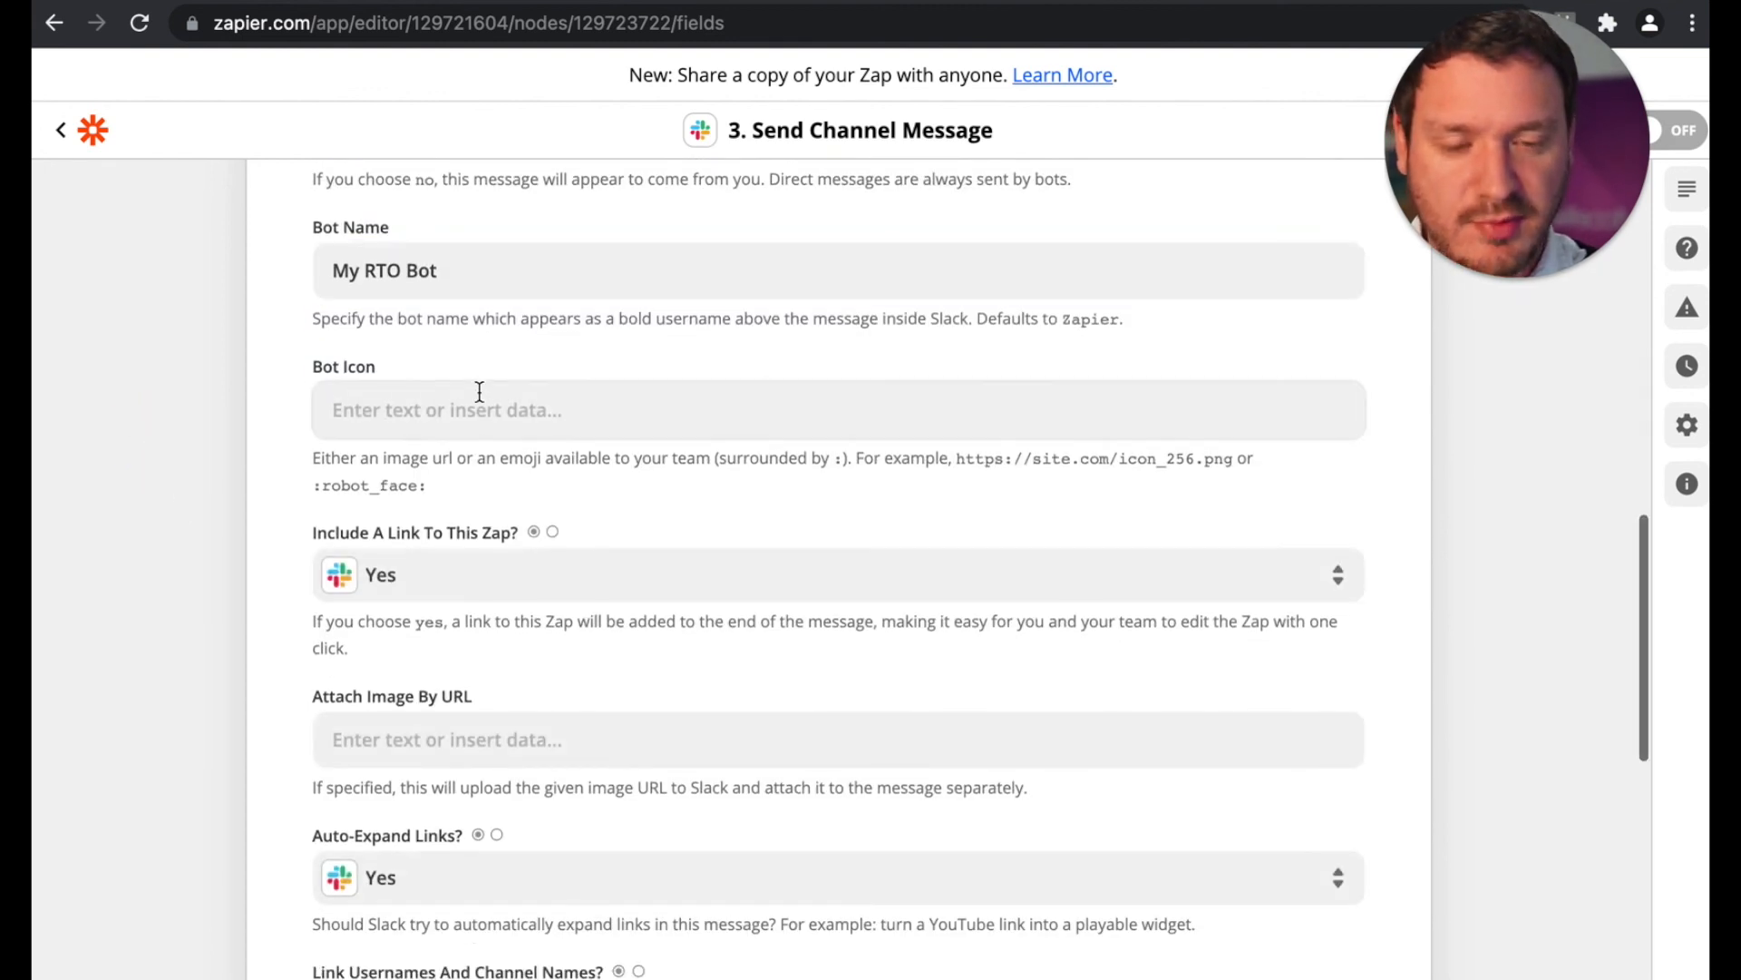
scroll(214, 519, down, 3)
scroll(214, 517, down, 3)
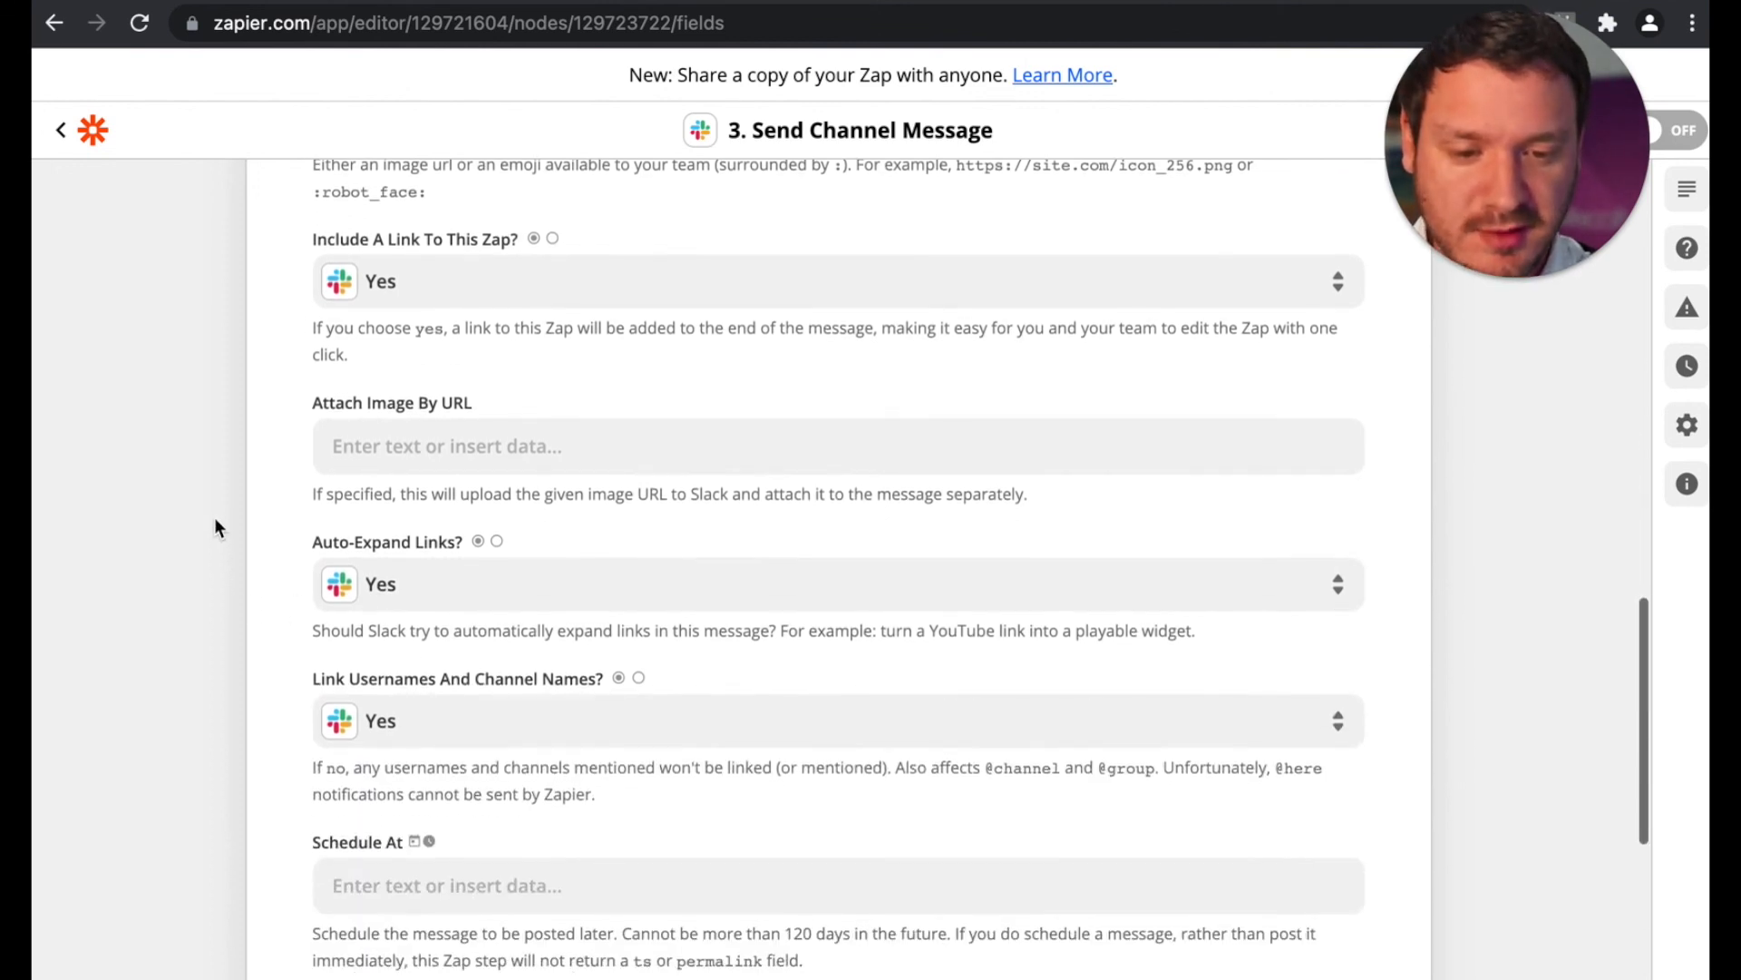
click(487, 292)
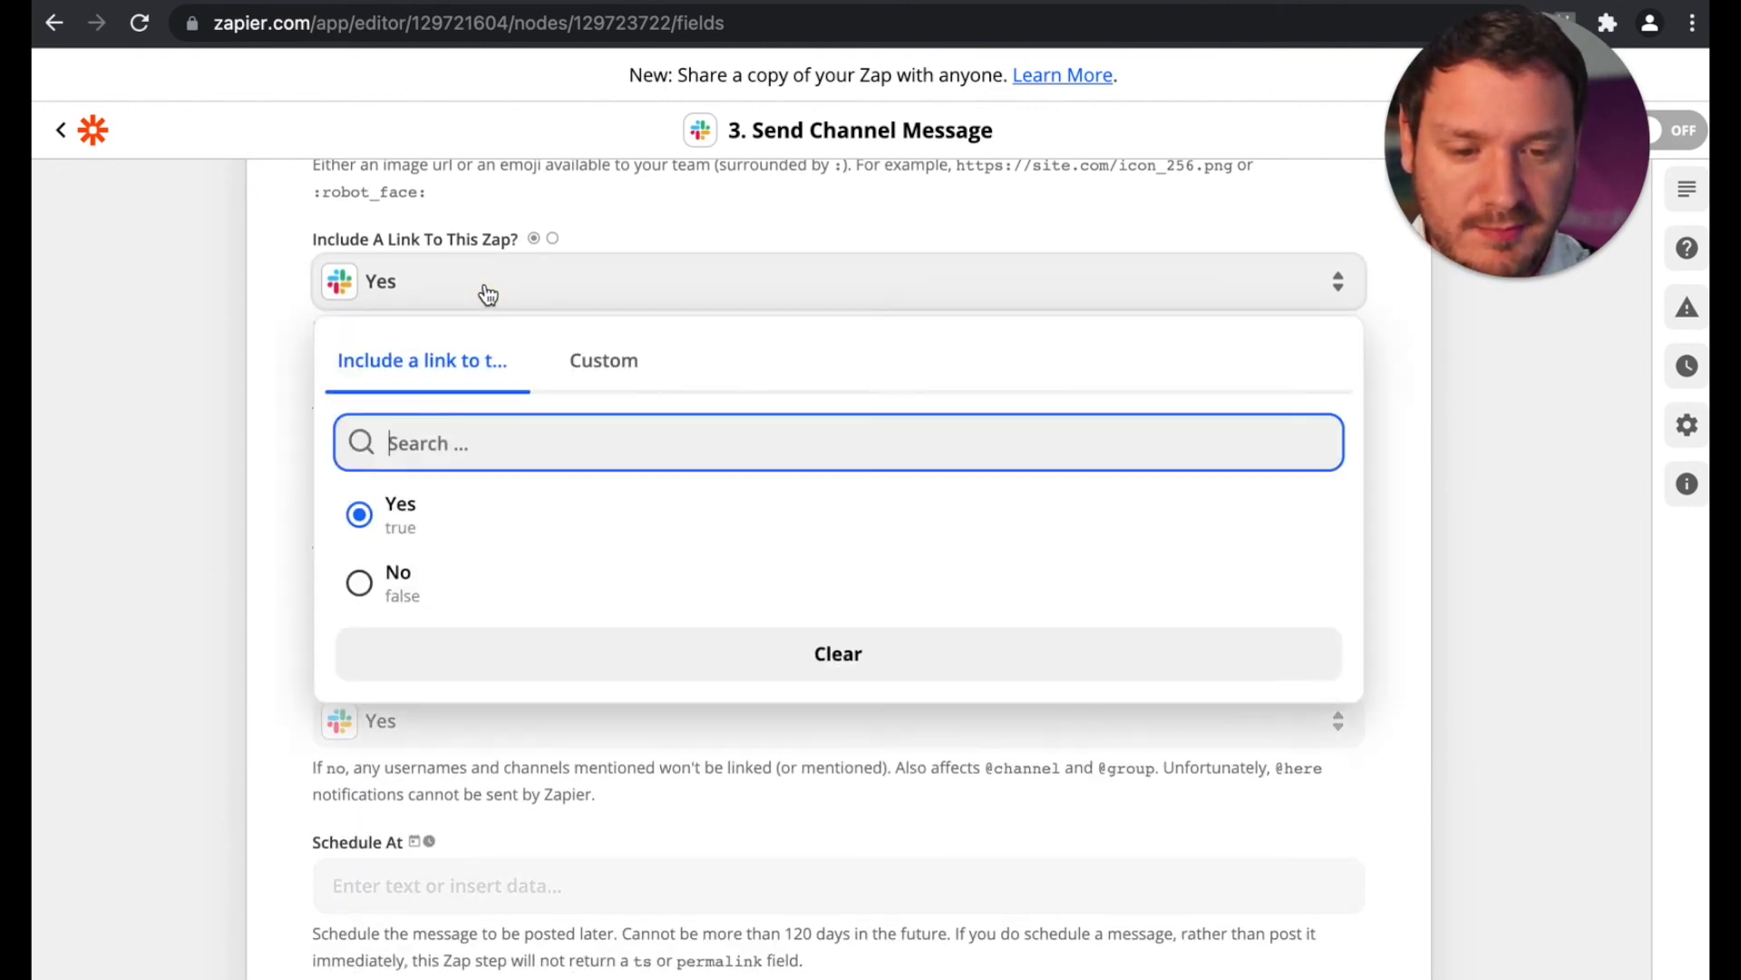
click(402, 591)
click(360, 582)
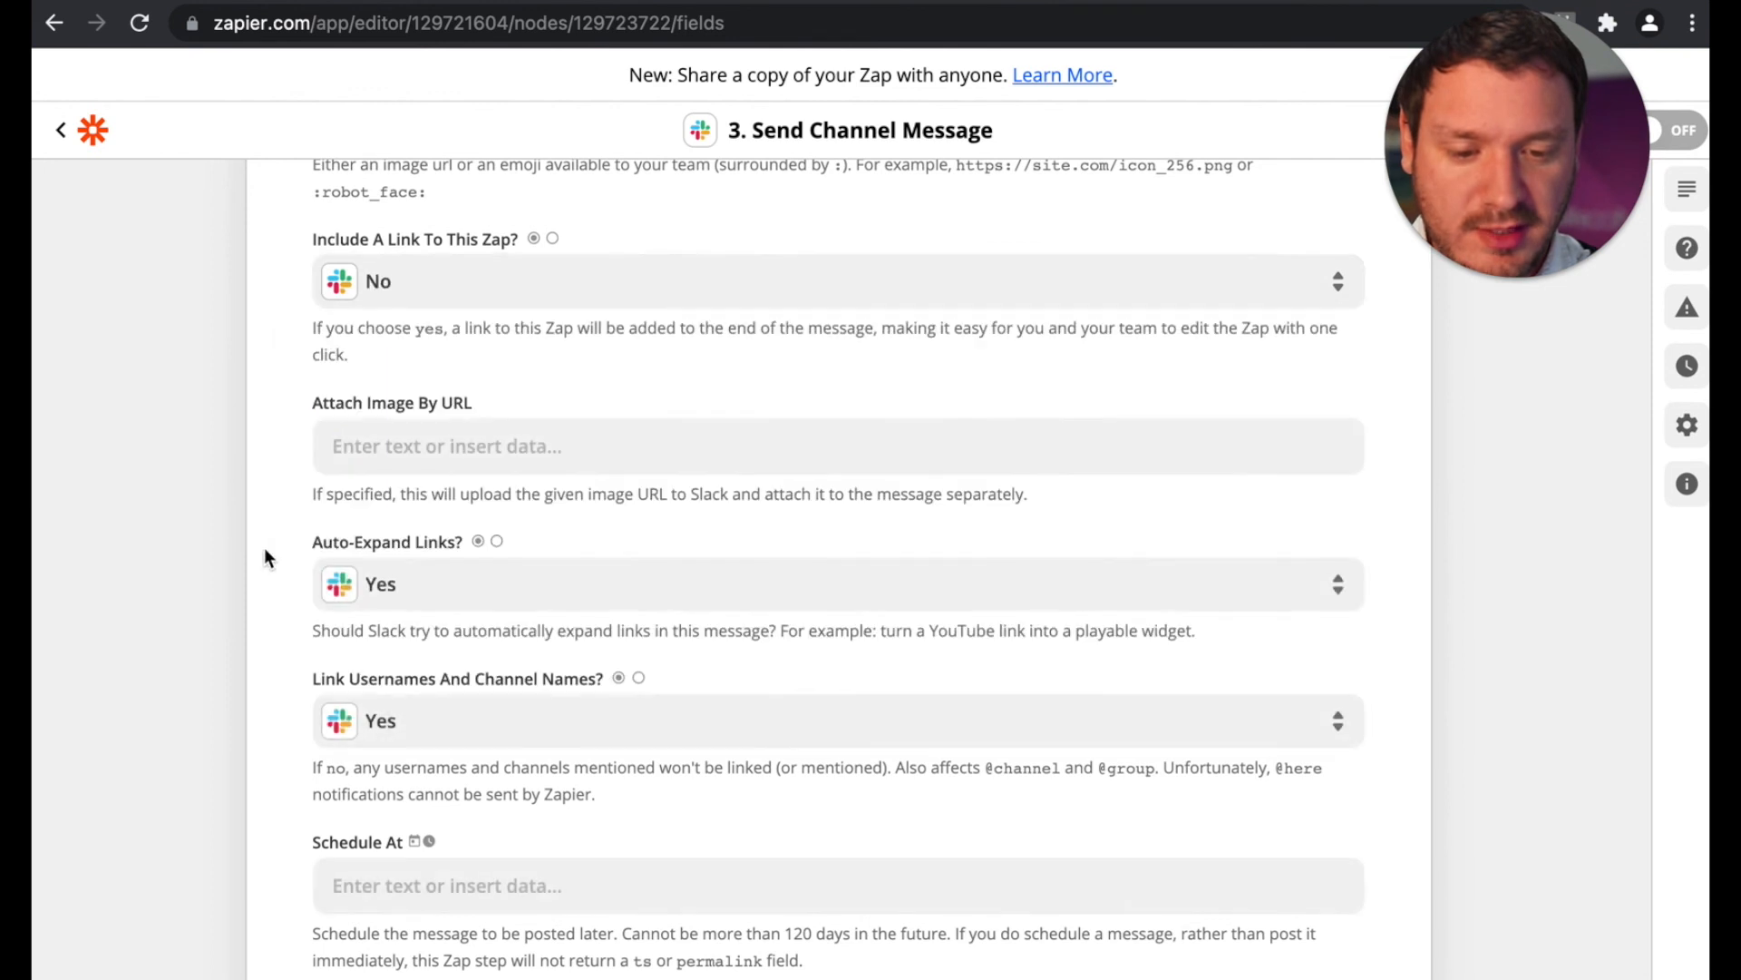
Step: Leave the remaining message options at their defaults, continue to the test stage and run the channel message test for review
scroll(209, 492, down, 5)
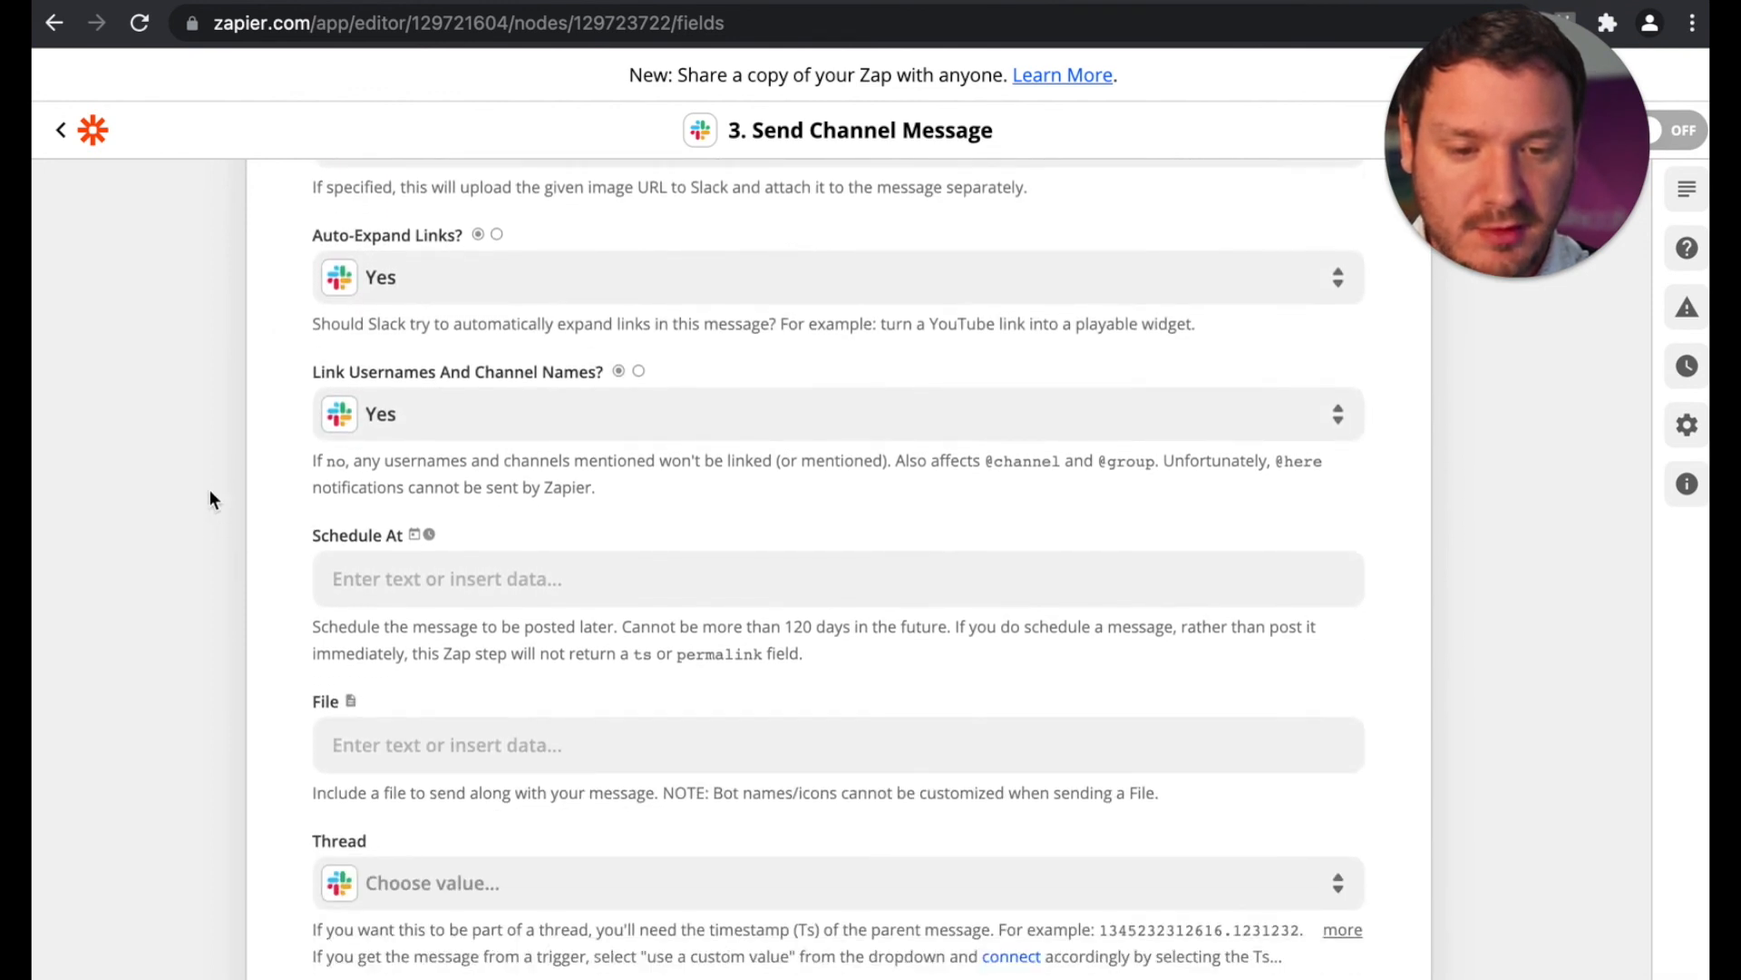
scroll(210, 488, down, 2)
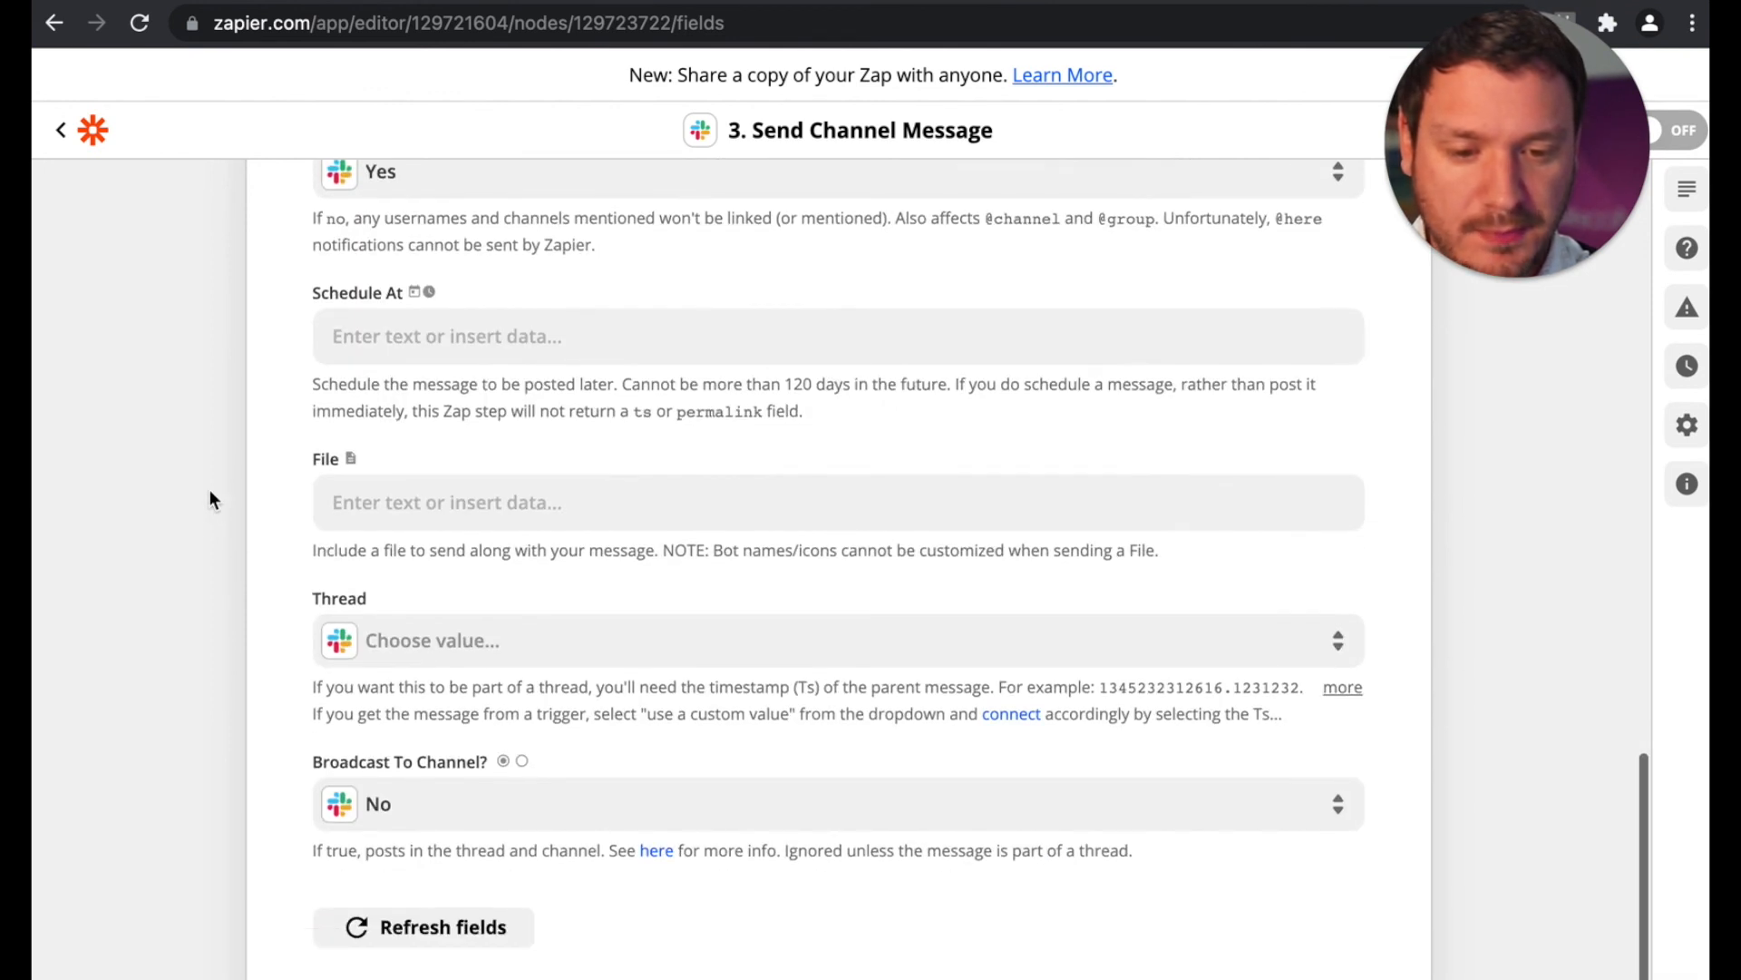
scroll(177, 595, down, 2)
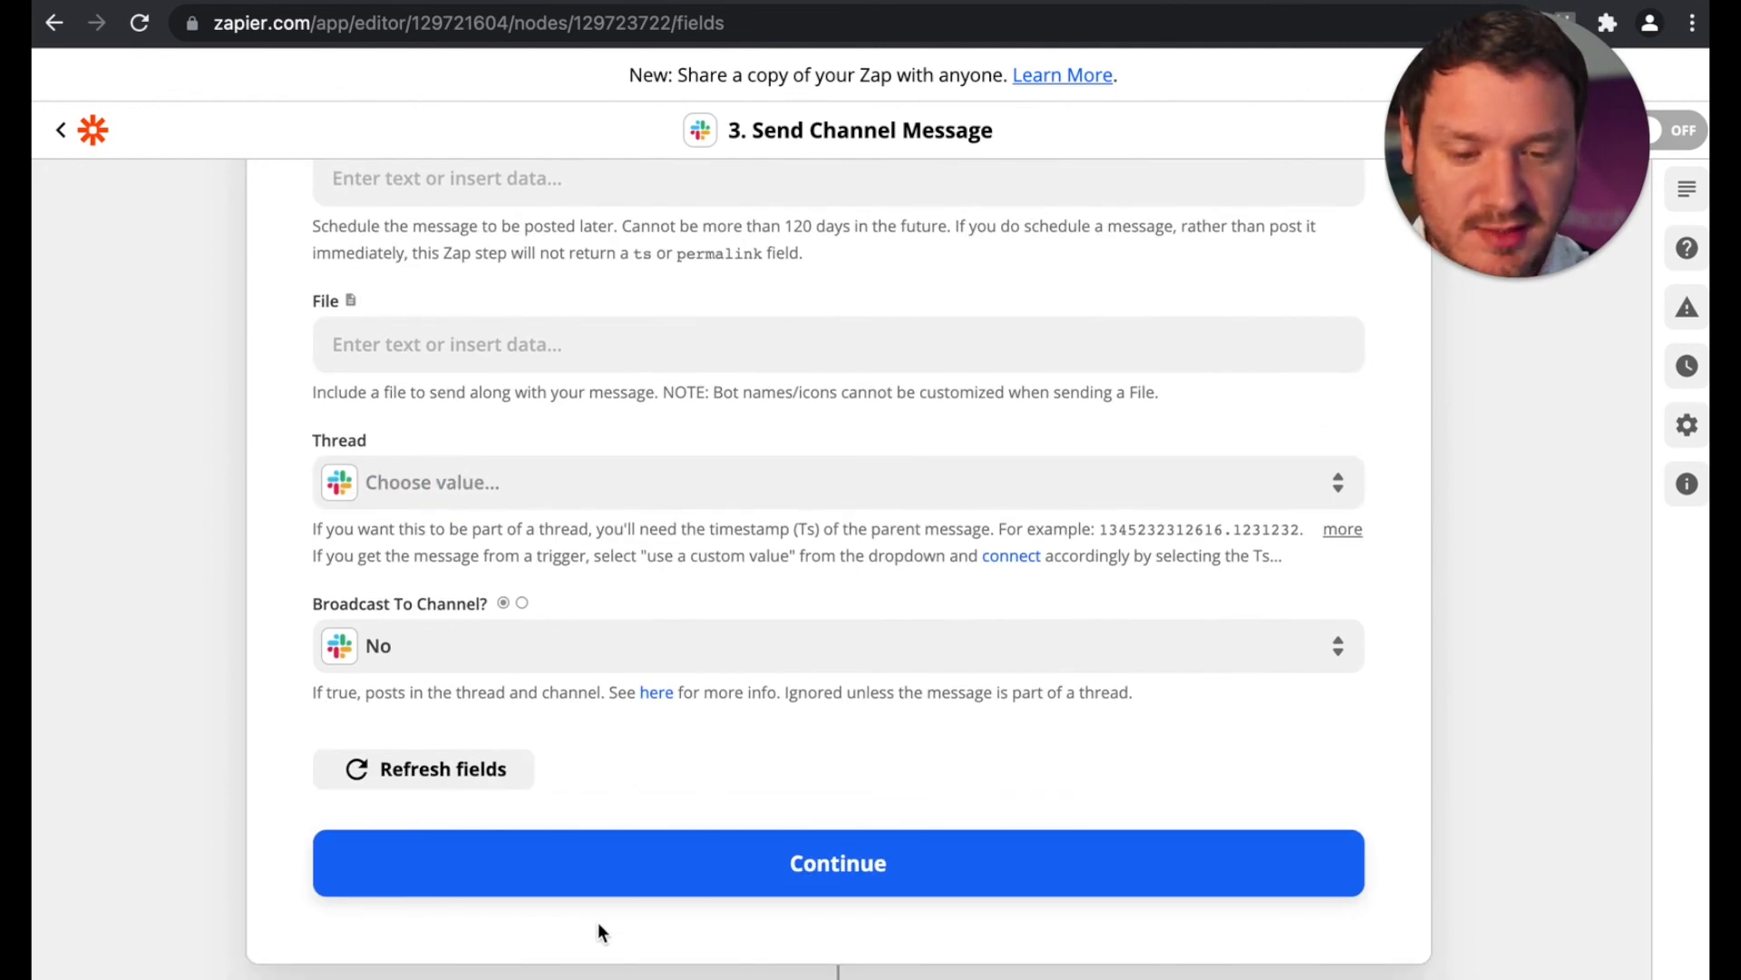
click(786, 871)
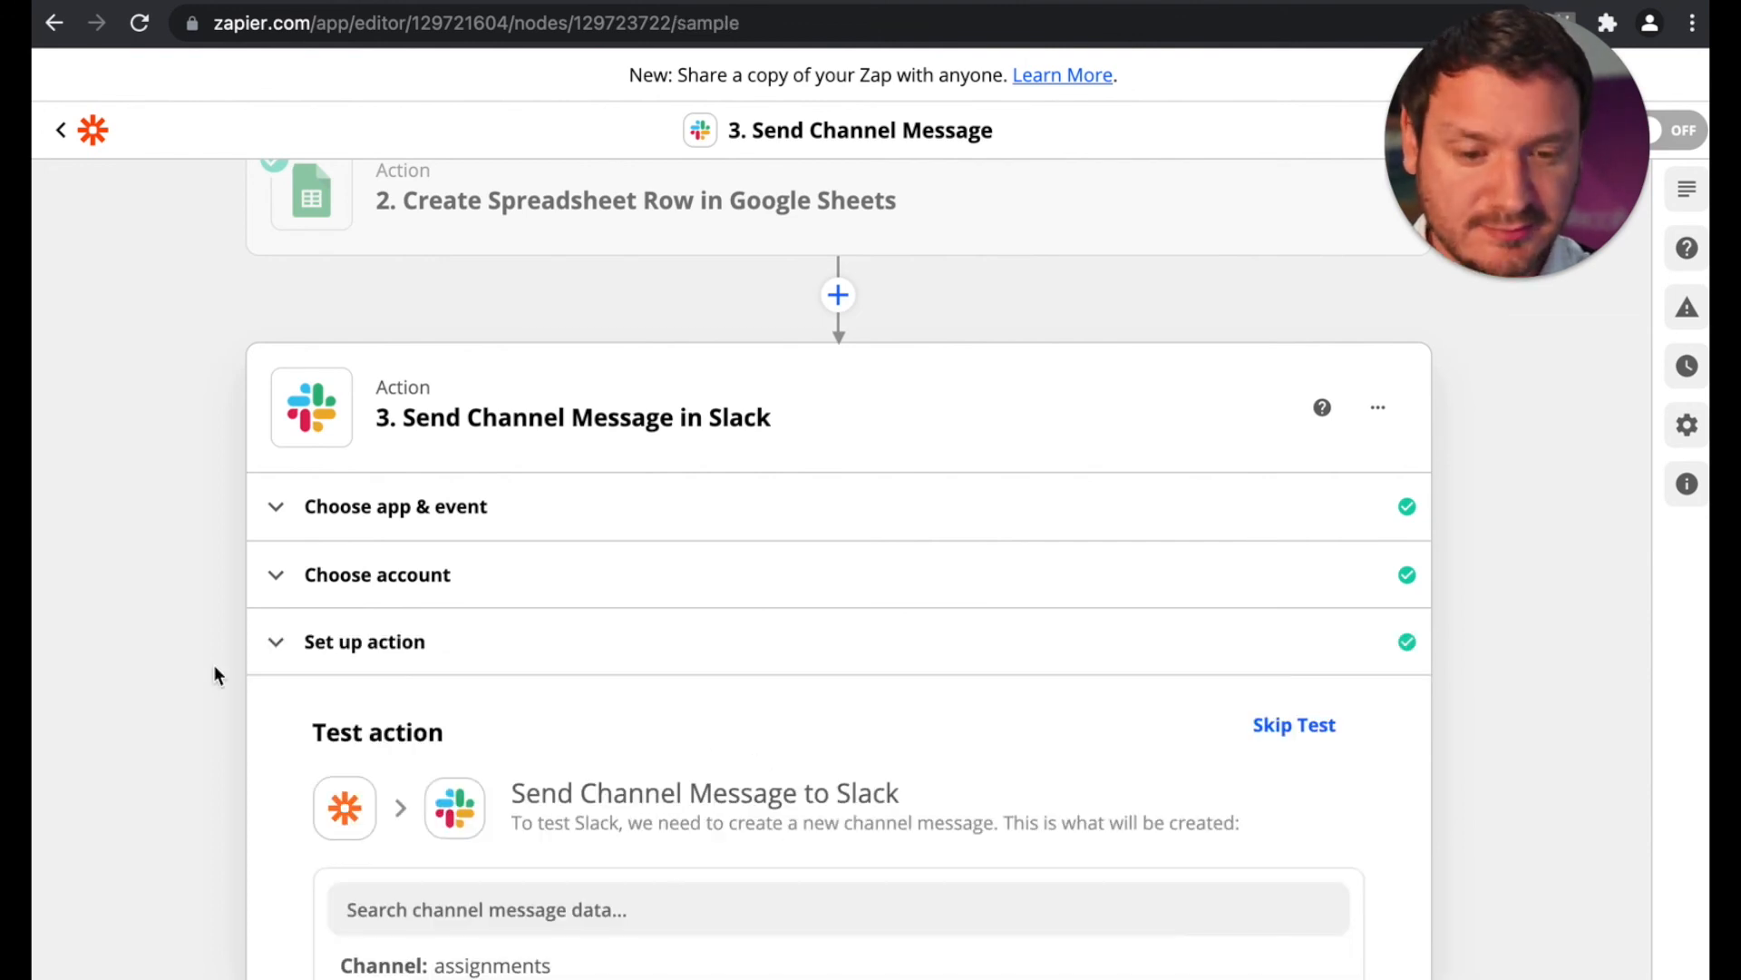
scroll(214, 666, down, 10)
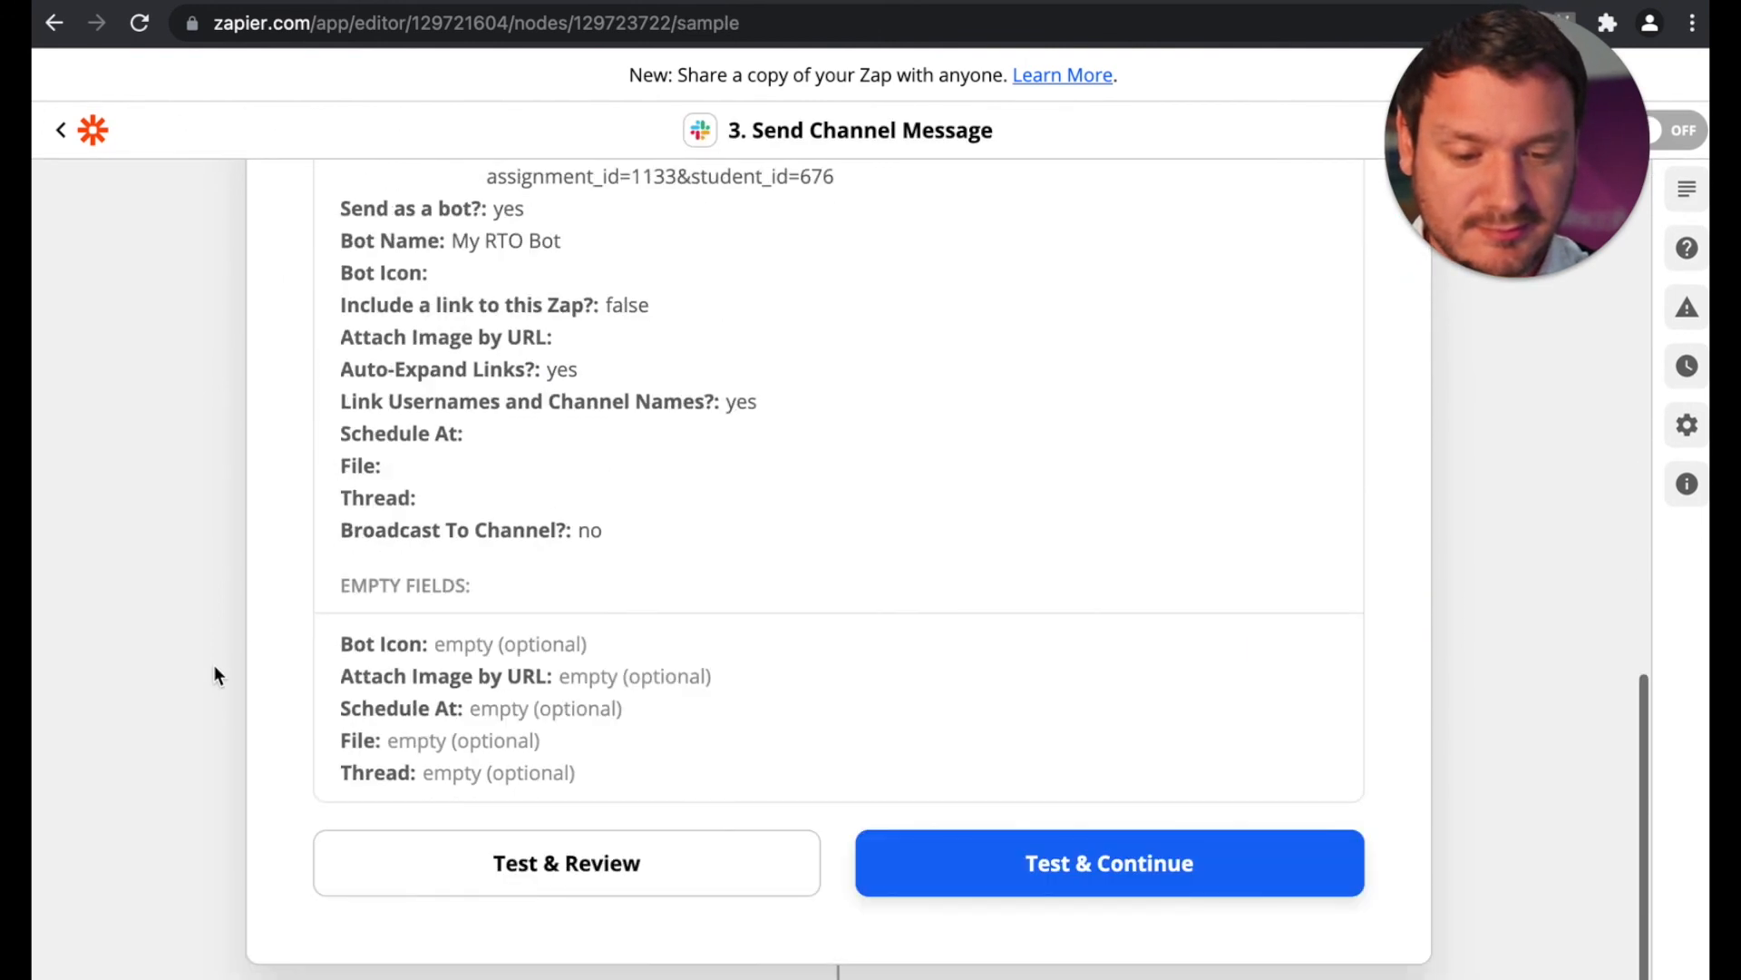
click(538, 875)
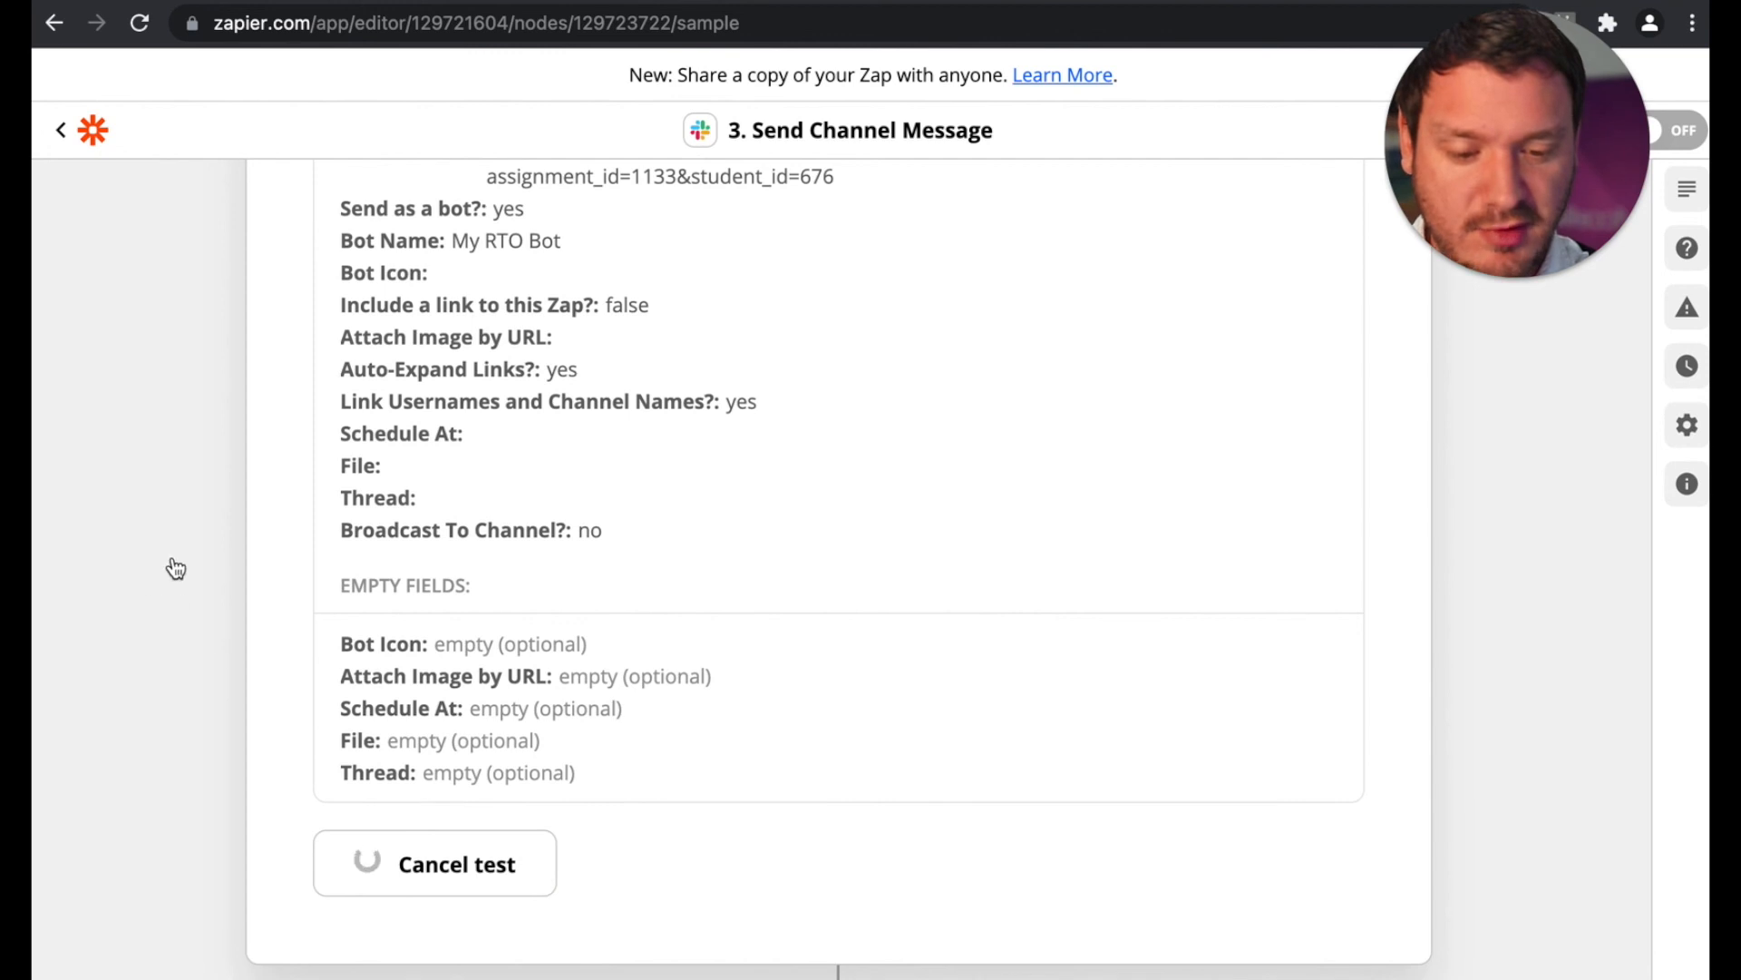
scroll(184, 571, up, 3)
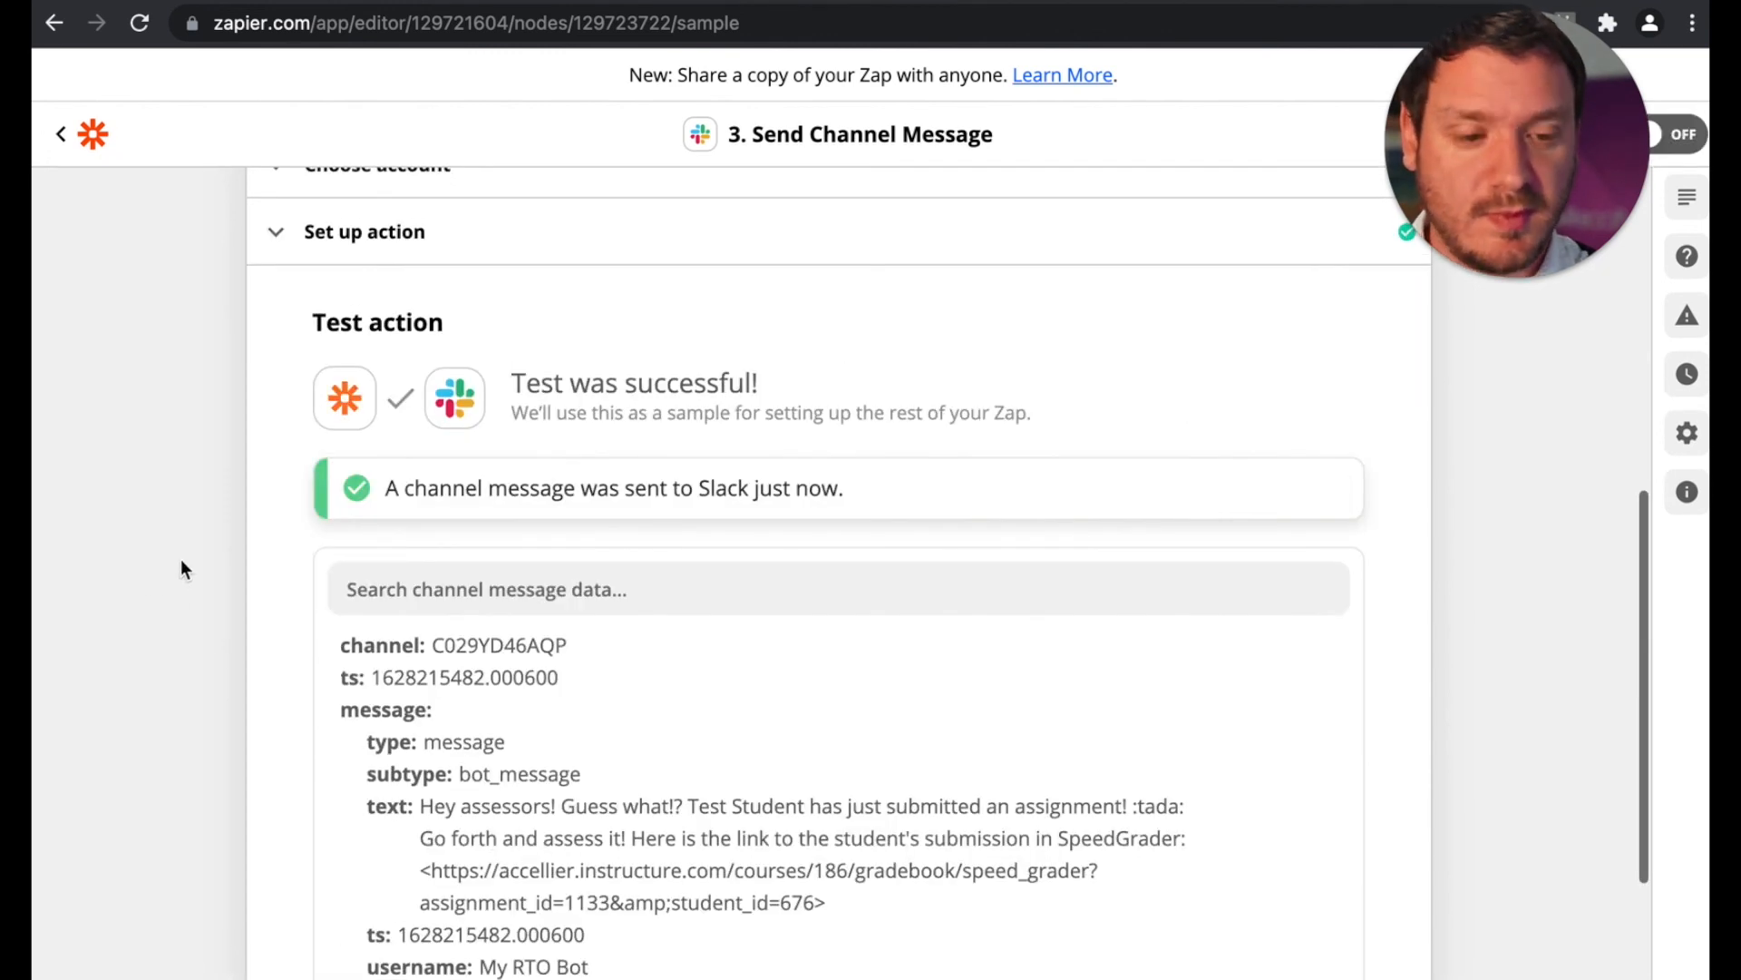
Step: Switch to Slack's assignments channel and open the SpeedGrader link in the bot's message
click(1350, 0)
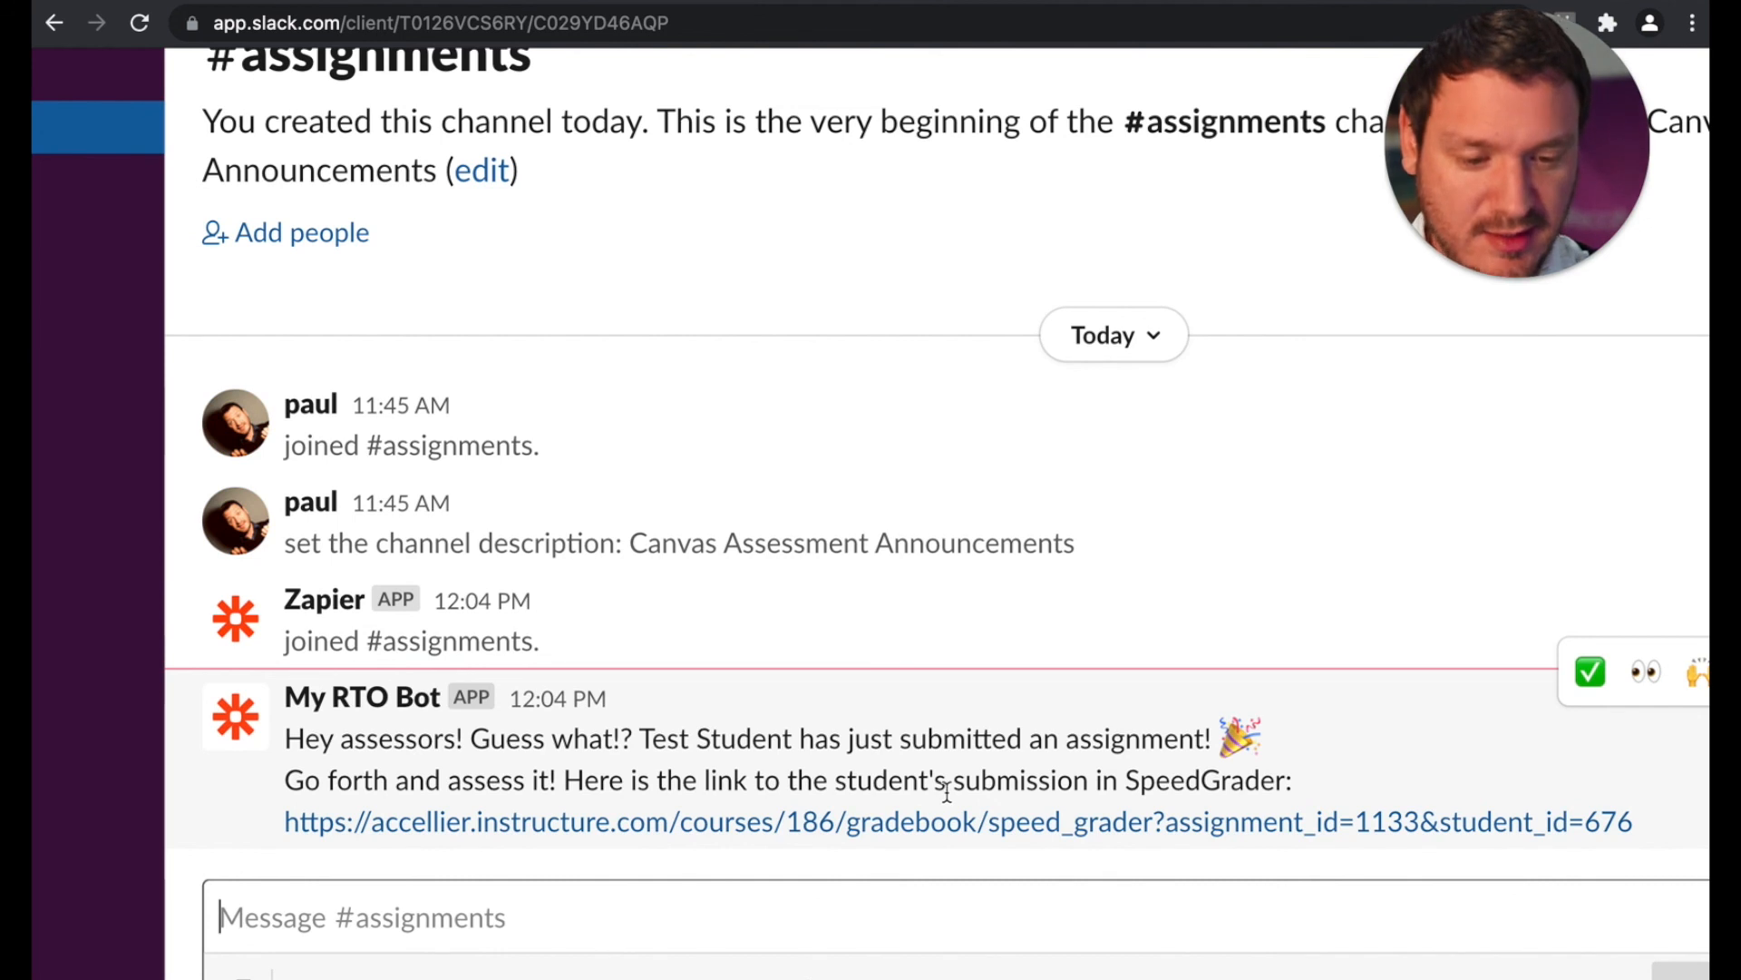
click(929, 844)
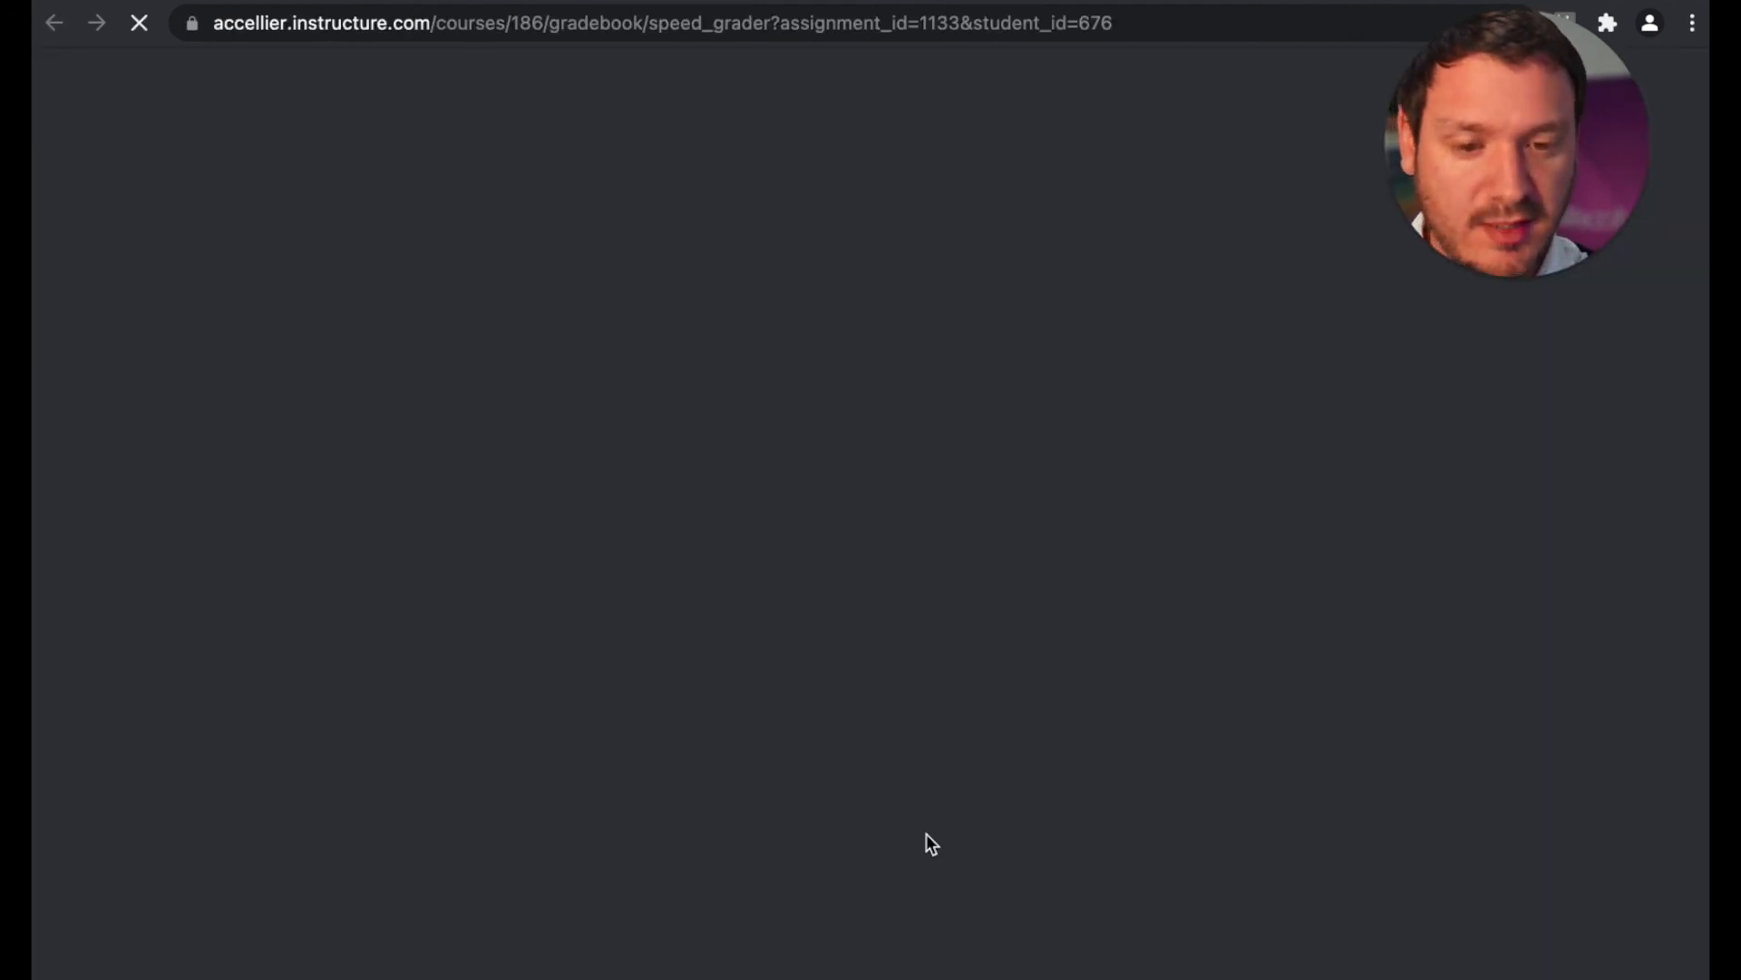